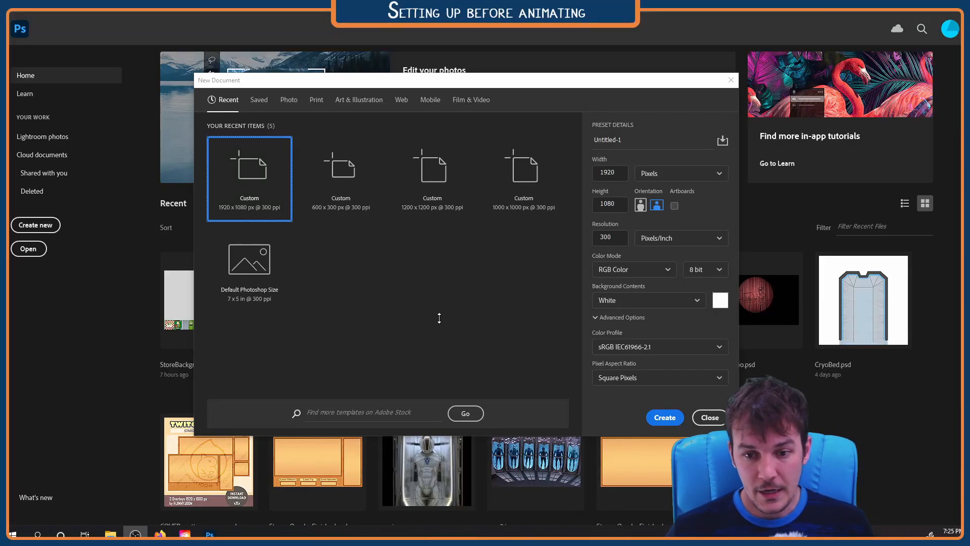
Create a new 1000 x 1000 px document at 300 ppi from the recent custom preset
click(524, 175)
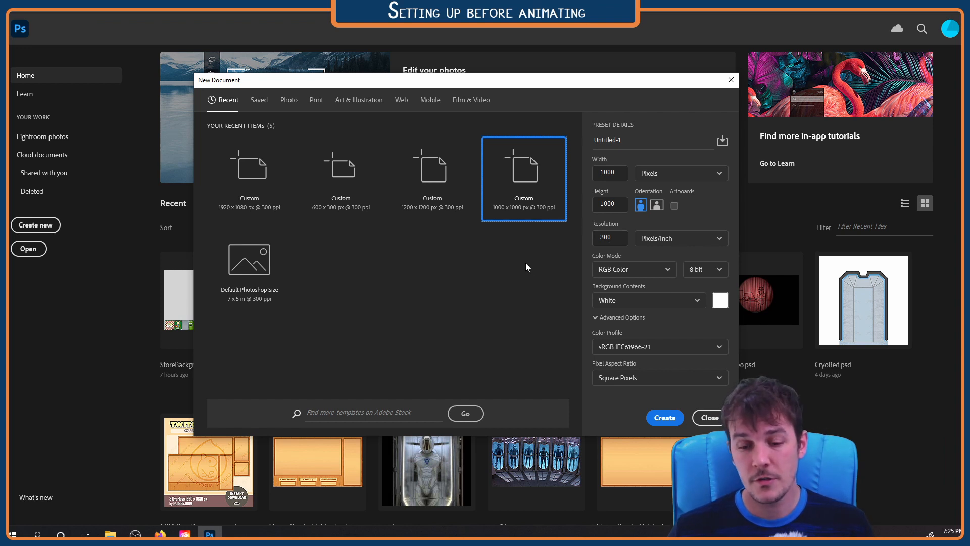
click(661, 418)
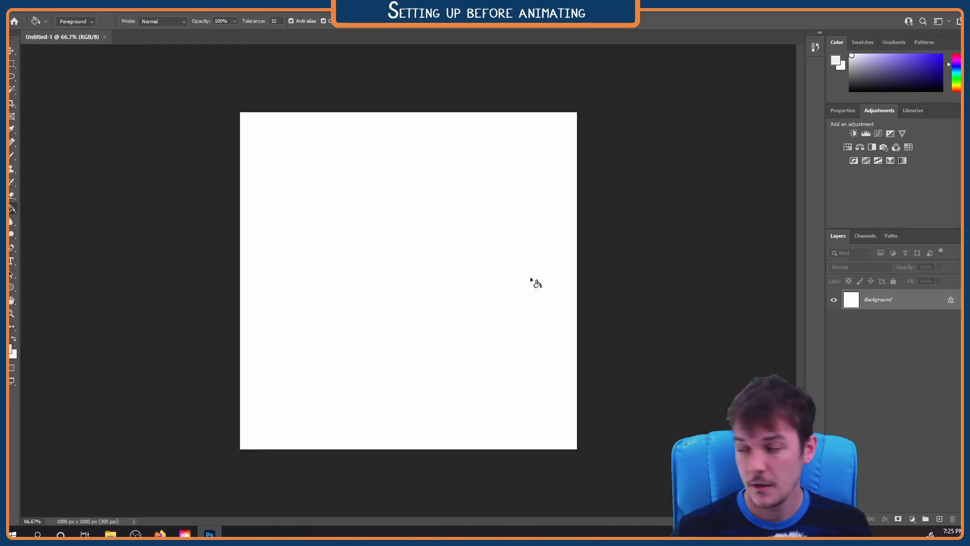
Show the Timeline, enlarge its area below the canvas, and create a video timeline for the document
click(223, 10)
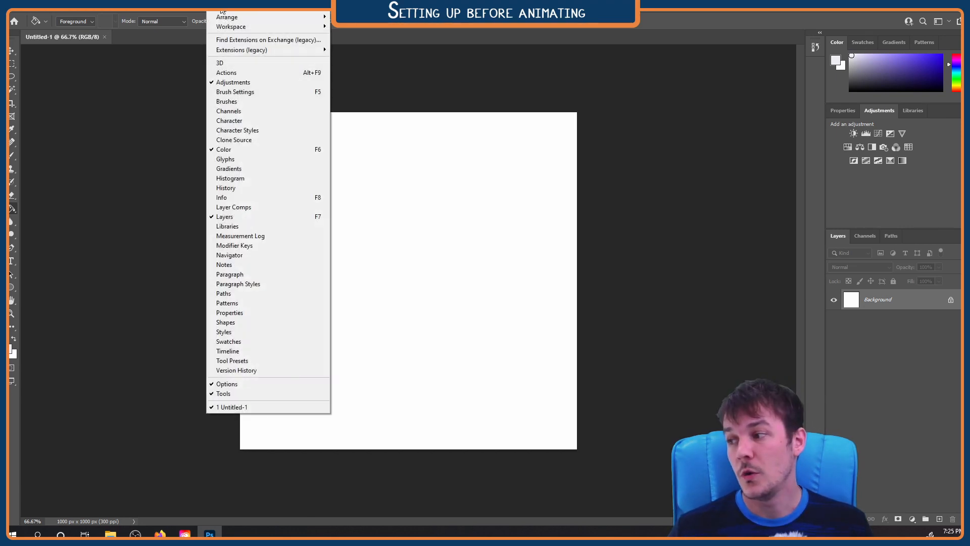
click(224, 11)
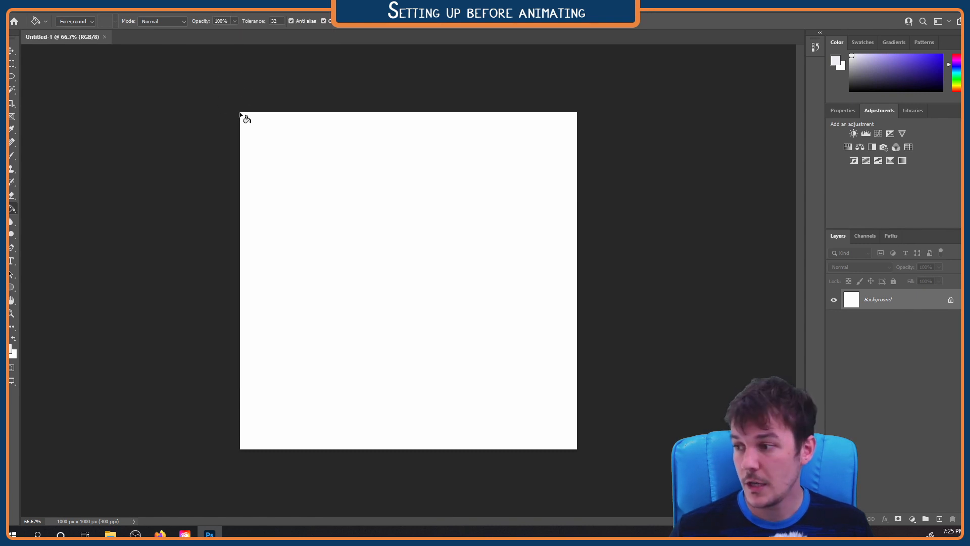
click(222, 11)
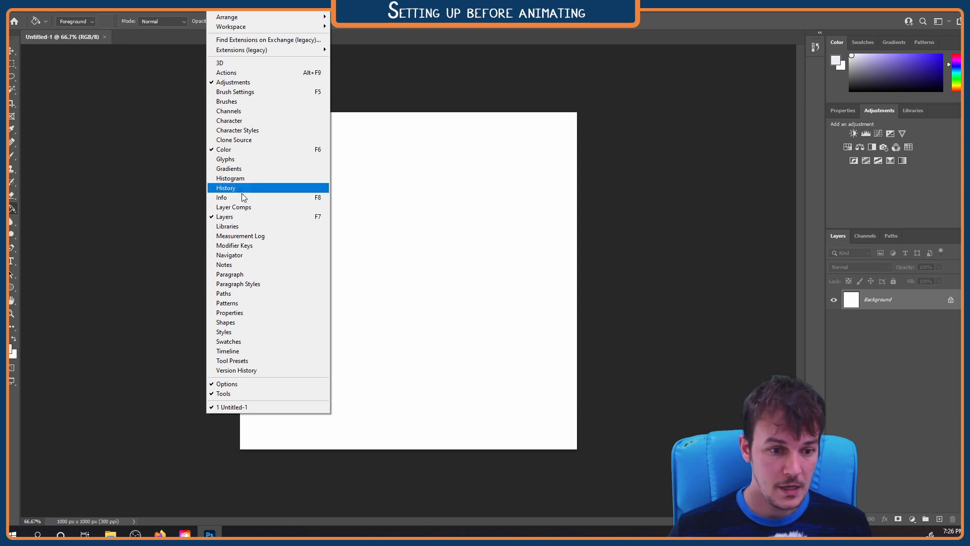
click(258, 353)
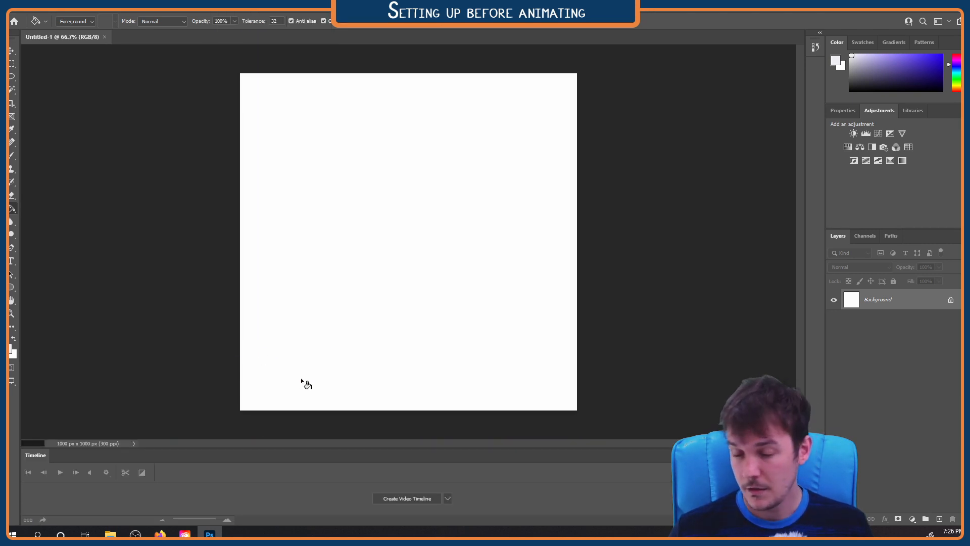
drag(376, 448, 369, 382)
click(403, 466)
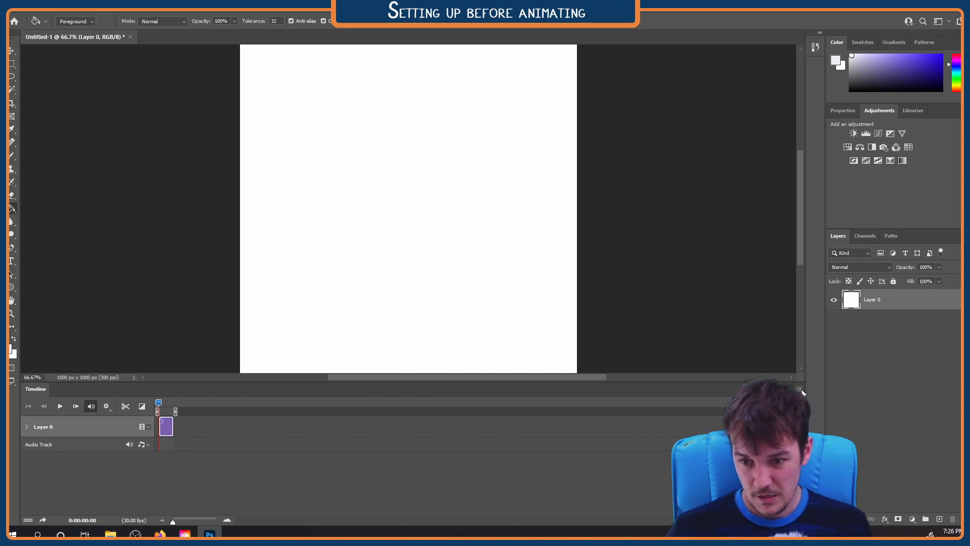
Set the timeline frame rate to 24 fps
click(800, 389)
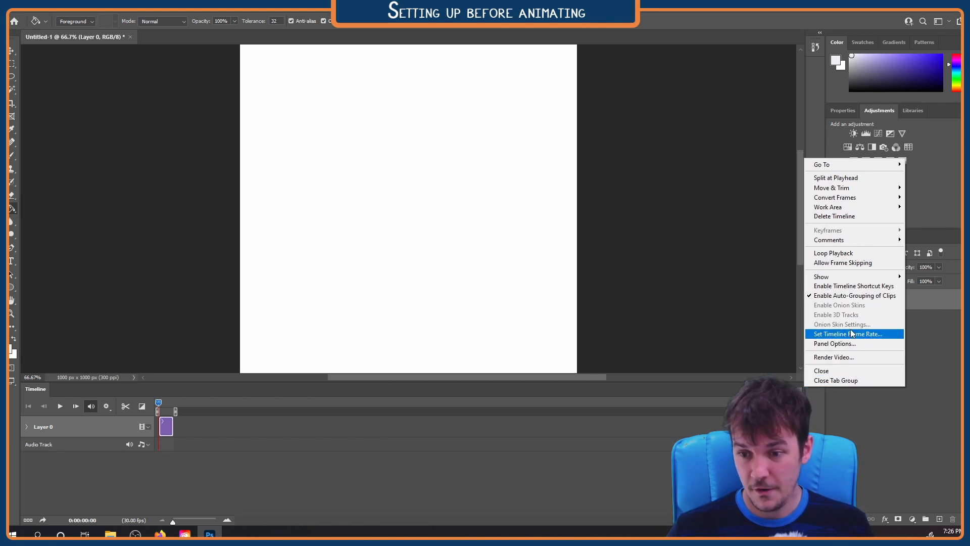
click(763, 353)
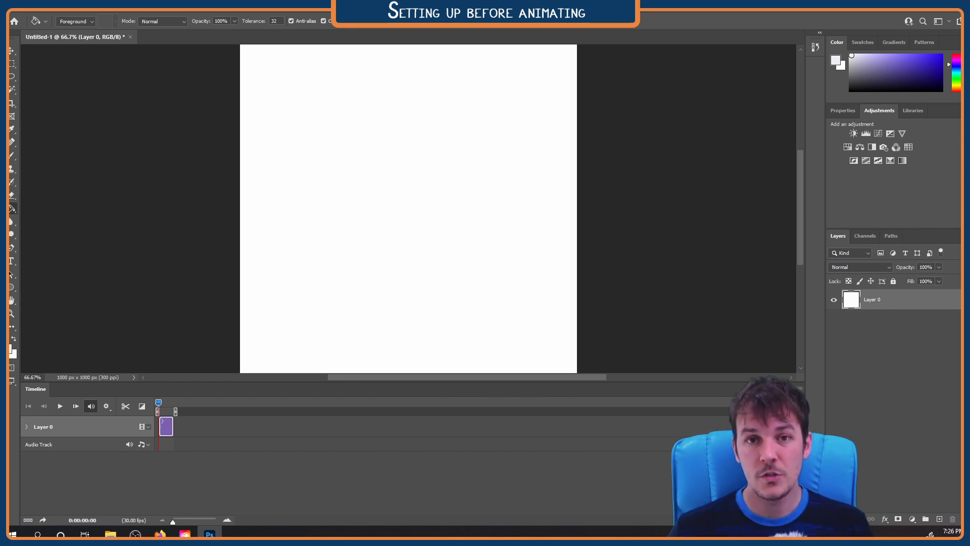
click(799, 391)
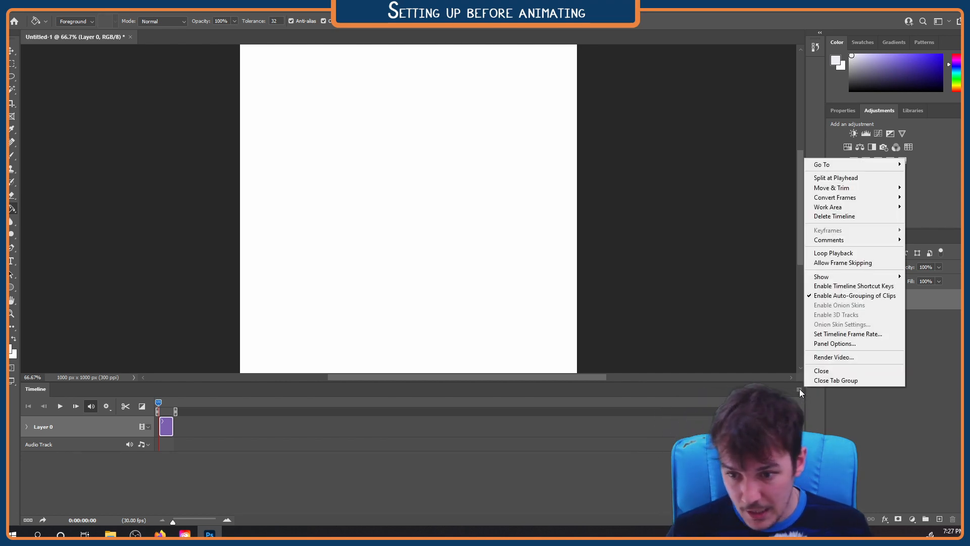
click(848, 334)
click(454, 165)
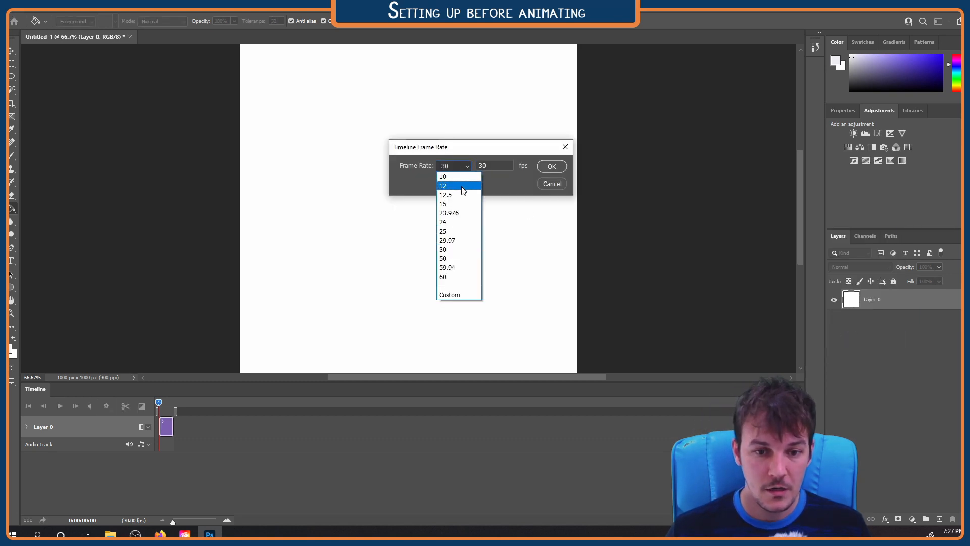
click(458, 222)
click(551, 166)
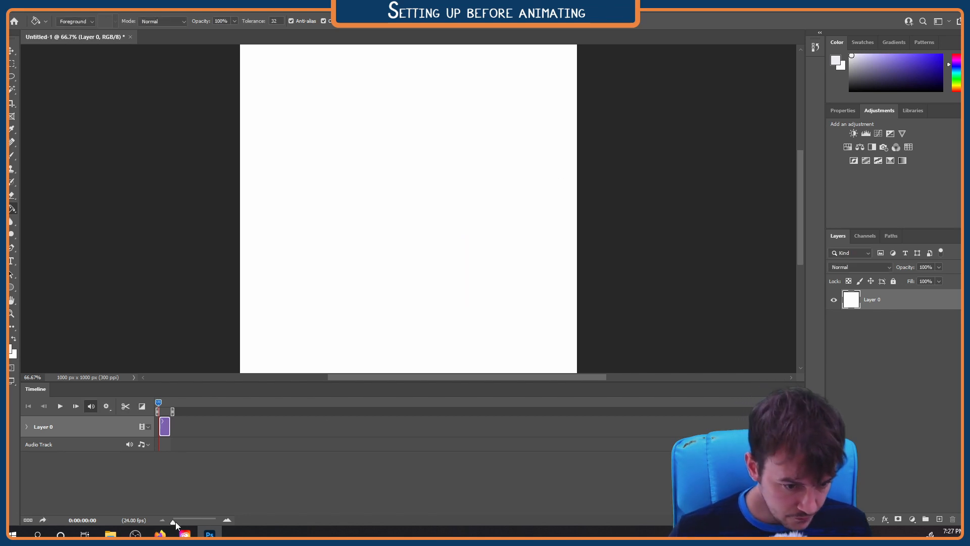
Add a new empty layer above Layer 0 and trim its timeline clip to two frames
drag(174, 522, 189, 521)
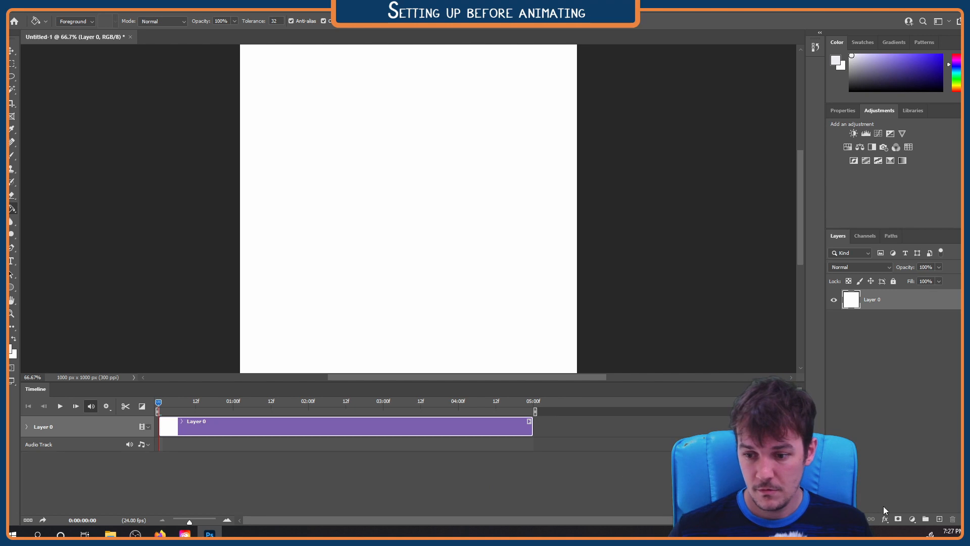
click(940, 520)
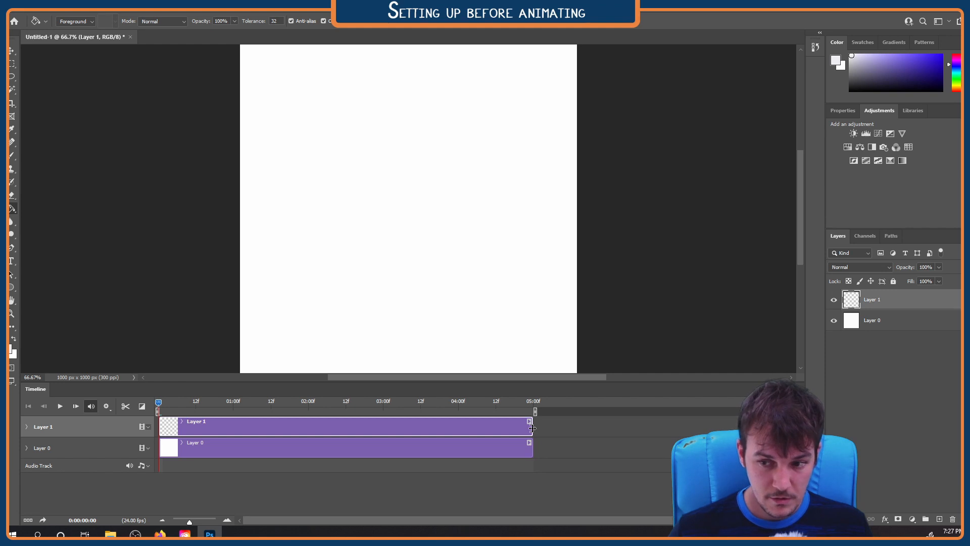
drag(532, 428, 166, 420)
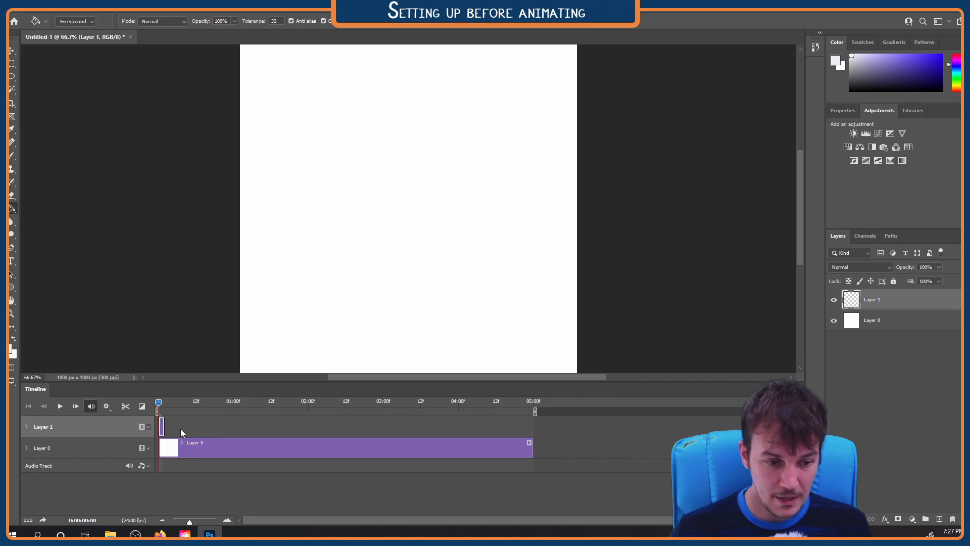
drag(191, 523, 204, 521)
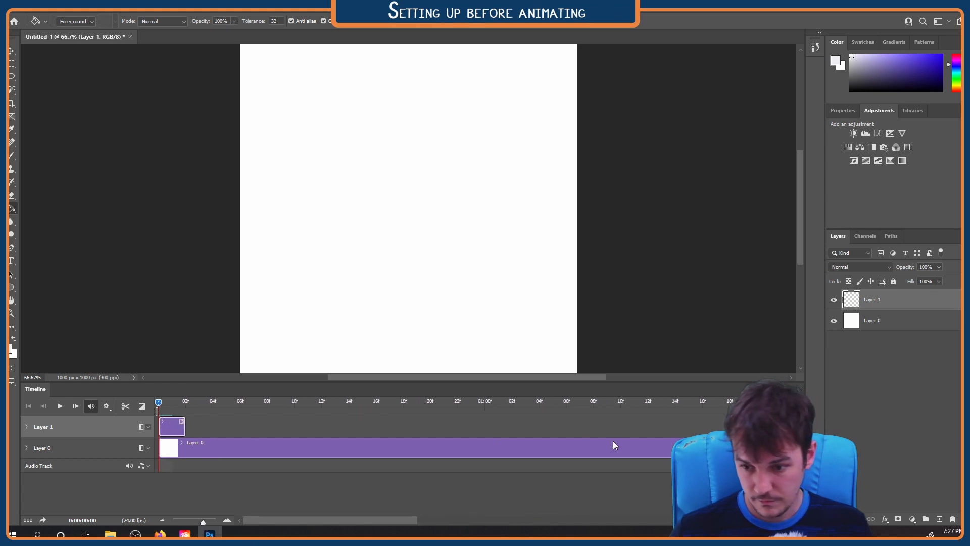
Add another empty layer, trim its clip to two frames, and place it directly after the Layer 1 clip on the same track
click(939, 519)
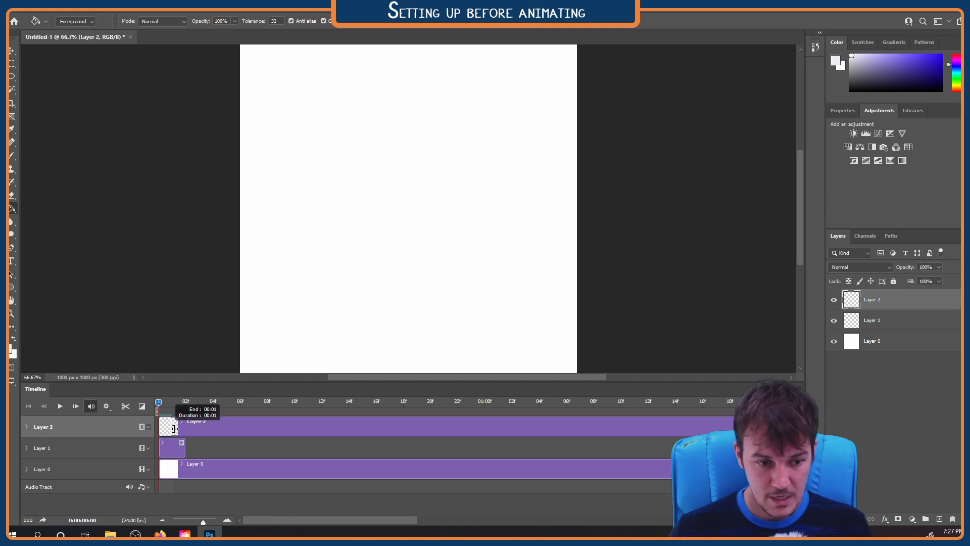
drag(173, 429, 184, 428)
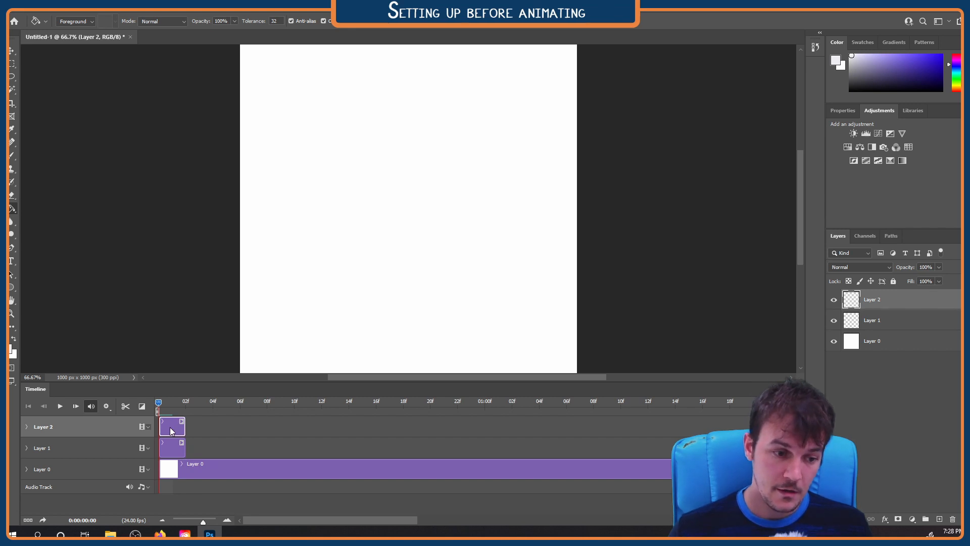
drag(173, 430, 204, 451)
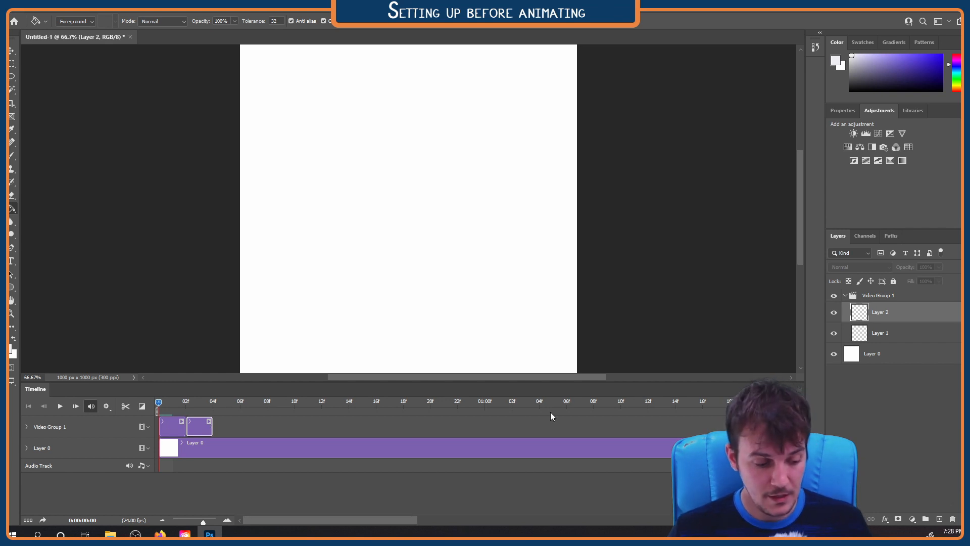
Delete Video Group 1 together with the two short layers it contains
click(877, 295)
key(Delete)
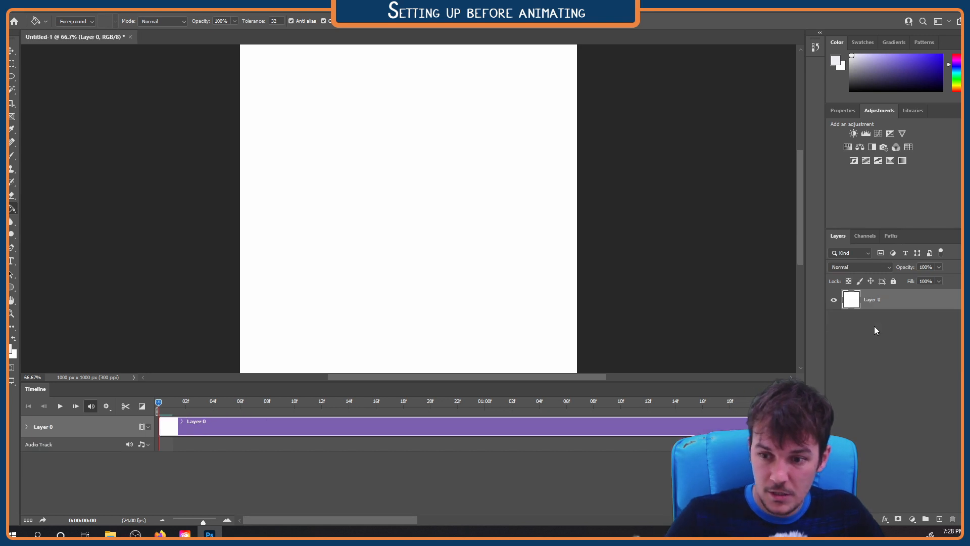
Add a new blank video layer above Layer 0
click(84, 13)
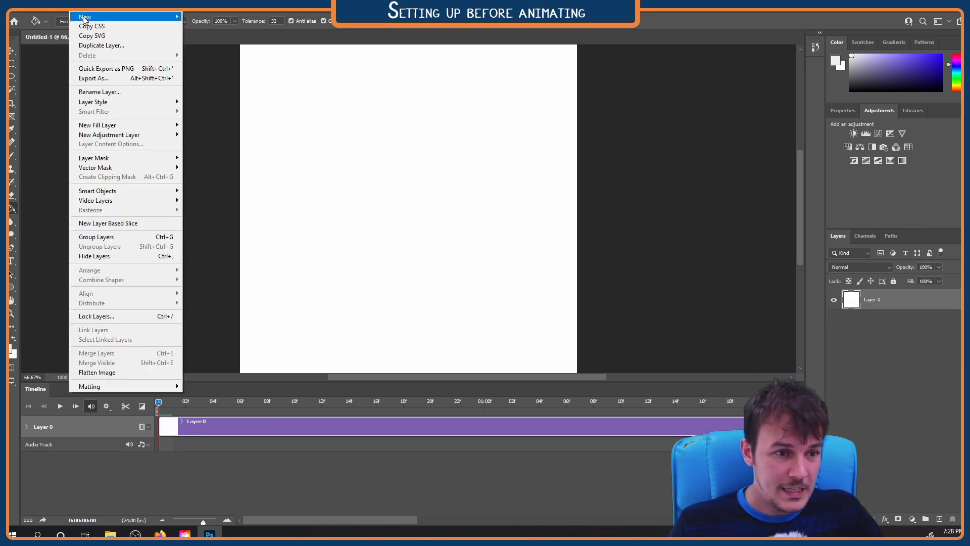
mouse_move(105, 204)
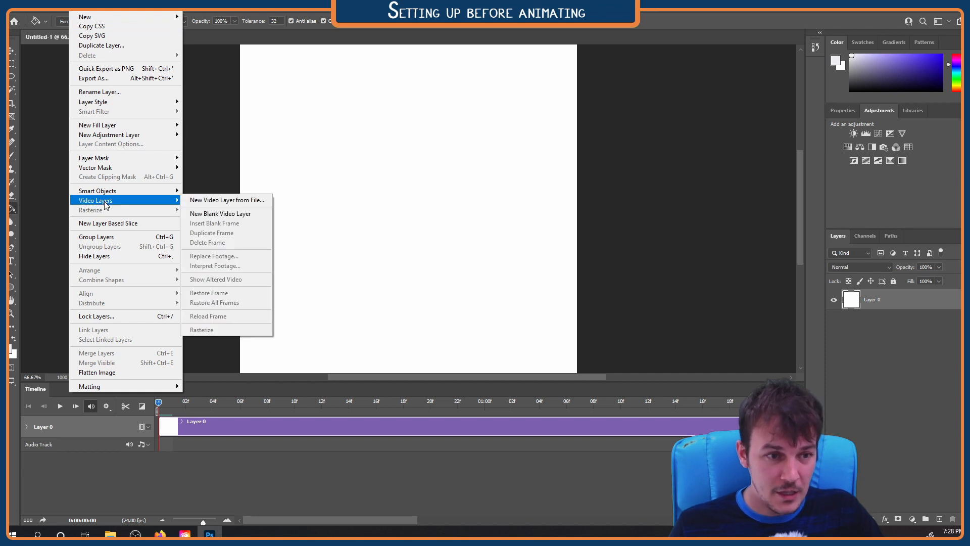
click(82, 11)
click(82, 11)
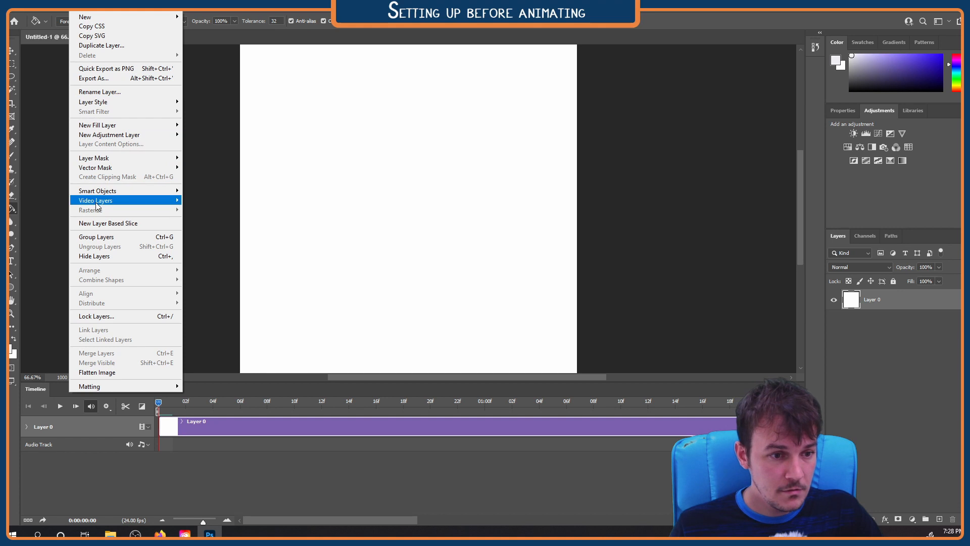
mouse_move(95, 202)
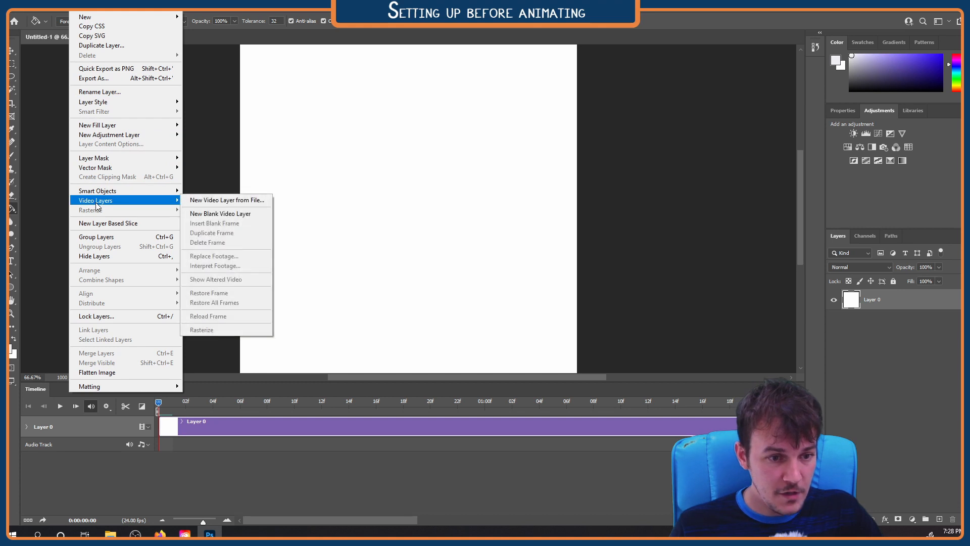
click(226, 216)
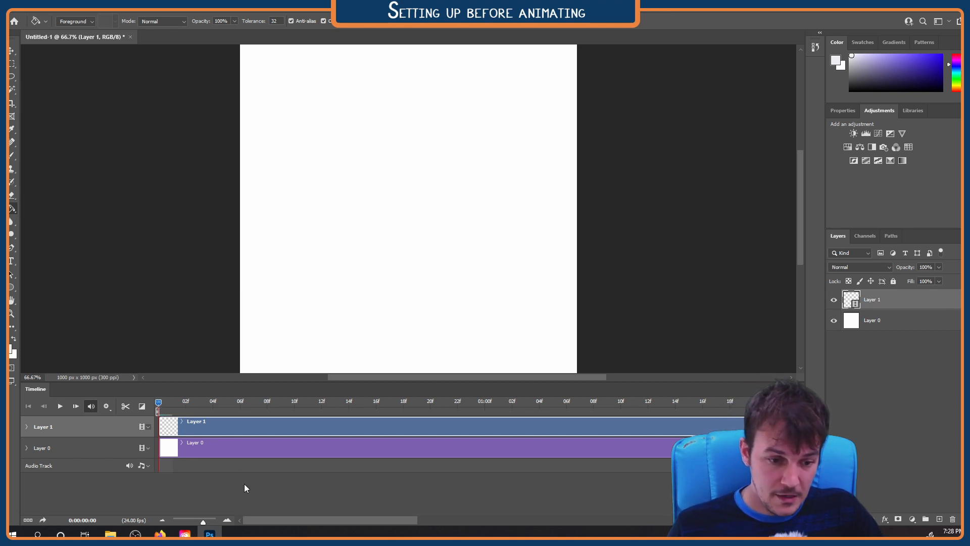
Set the foreground color to black (000000) and brush a short slanted stroke on the first frame of the video layer
drag(277, 517, 203, 506)
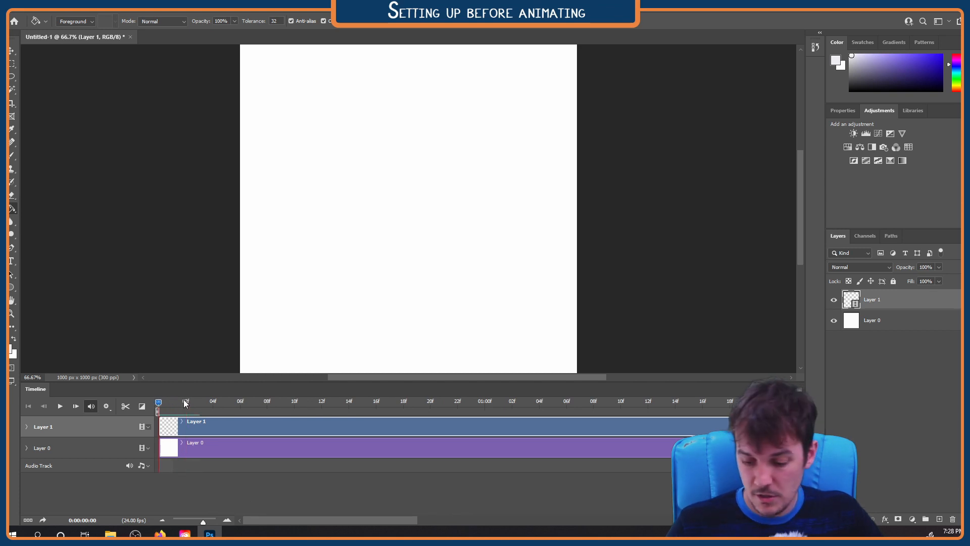
key(b)
drag(377, 180, 388, 235)
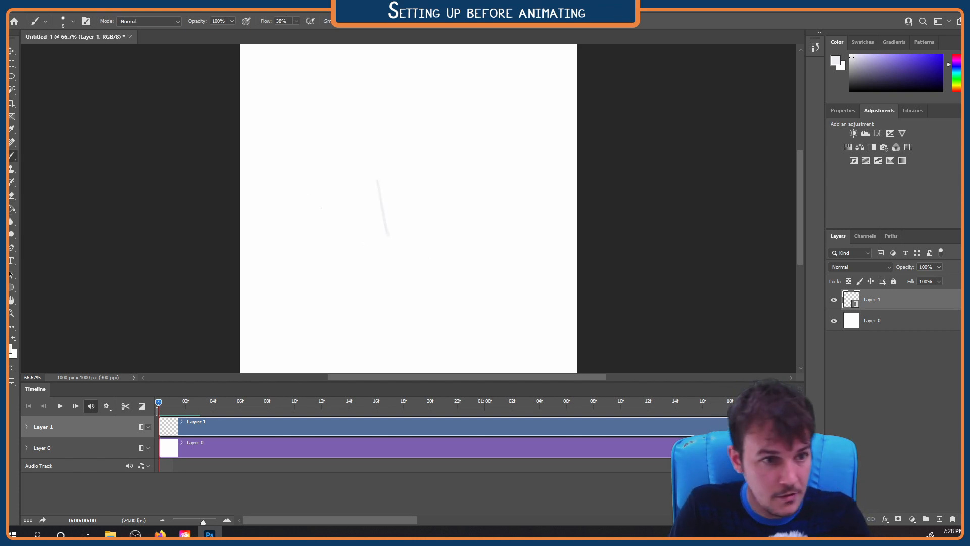
click(835, 63)
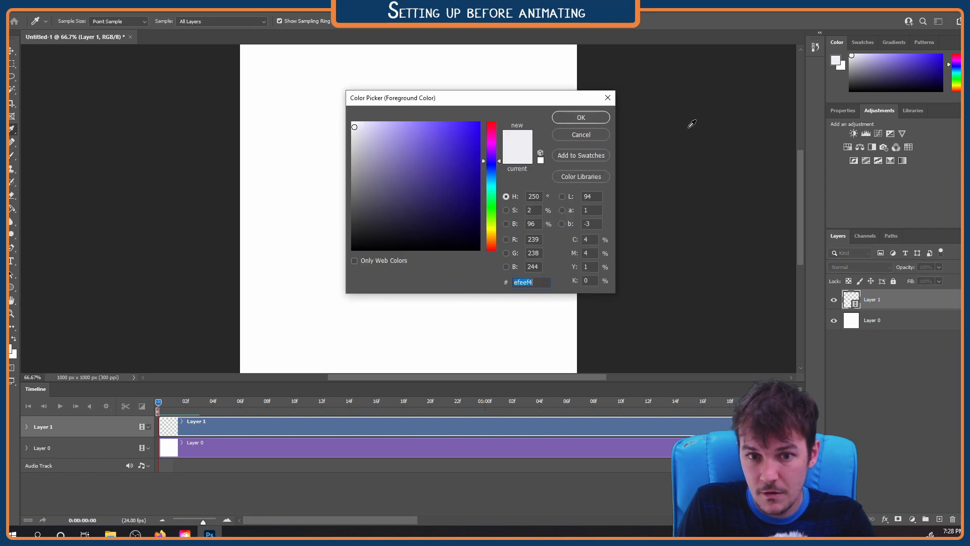
text(000000)
click(579, 118)
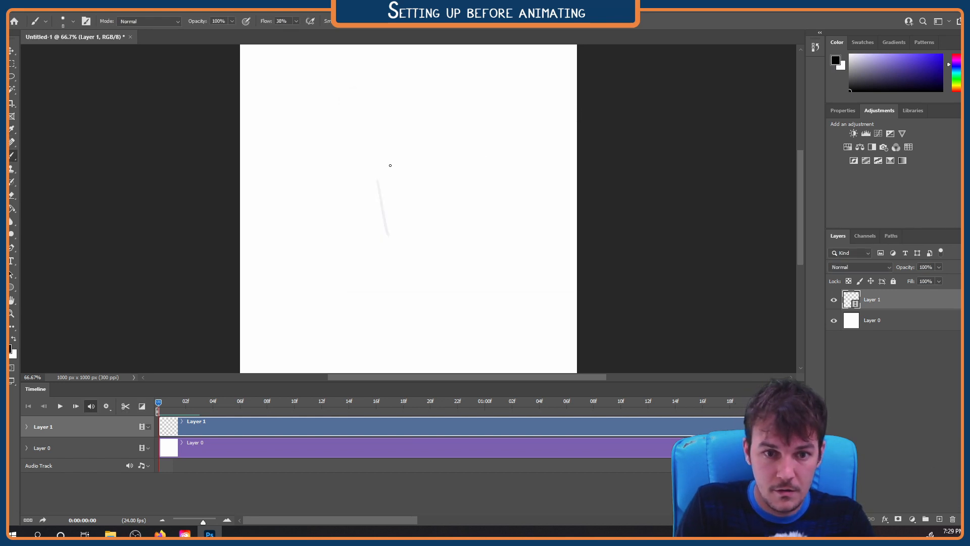
drag(379, 187, 395, 244)
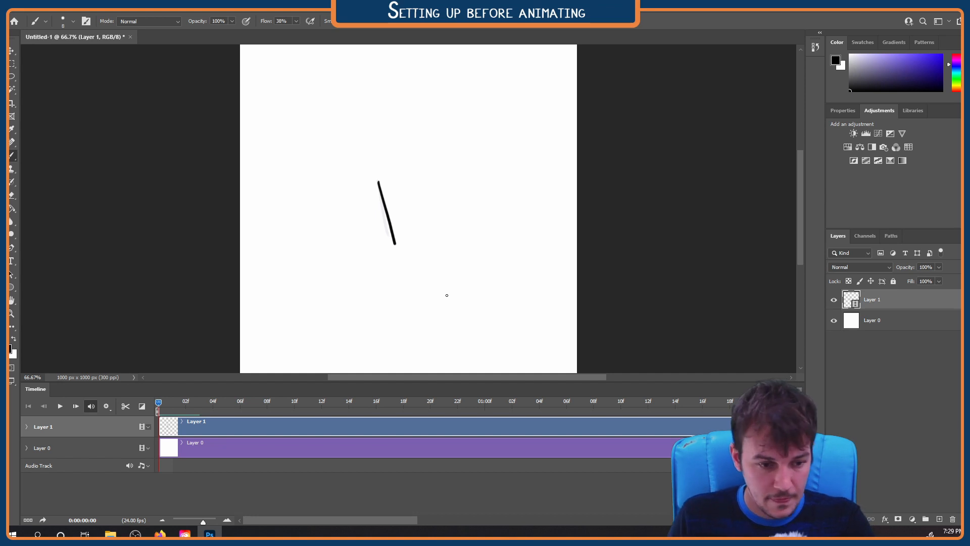
Brush a new mark on the second frame and a handwritten 3 on the third, and return the playhead to the first frame
drag(158, 404, 169, 403)
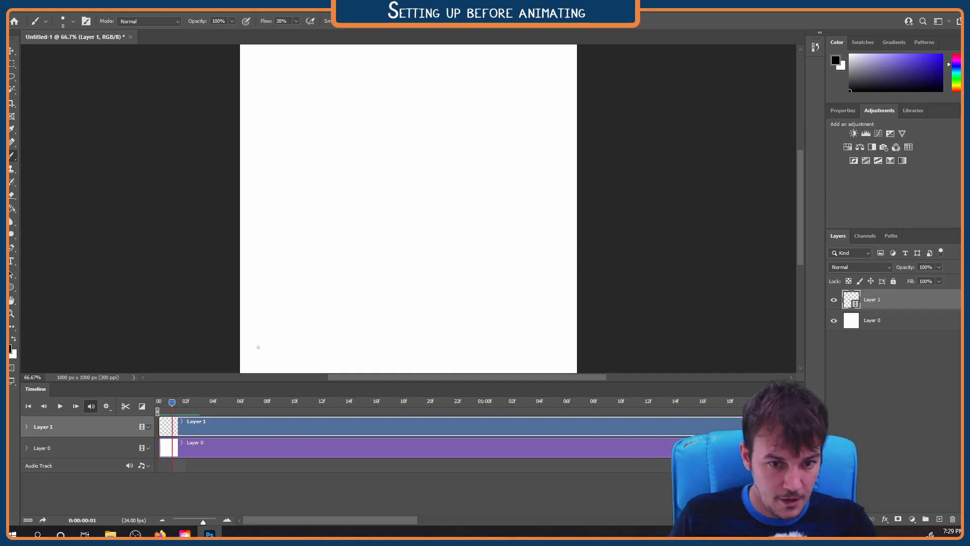
mouse_move(377, 198)
mouse_down()
mouse_move(388, 240)
mouse_move(432, 221)
mouse_up()
drag(172, 399, 185, 402)
mouse_move(366, 204)
mouse_down()
mouse_move(410, 184)
mouse_move(408, 222)
mouse_move(382, 259)
mouse_up()
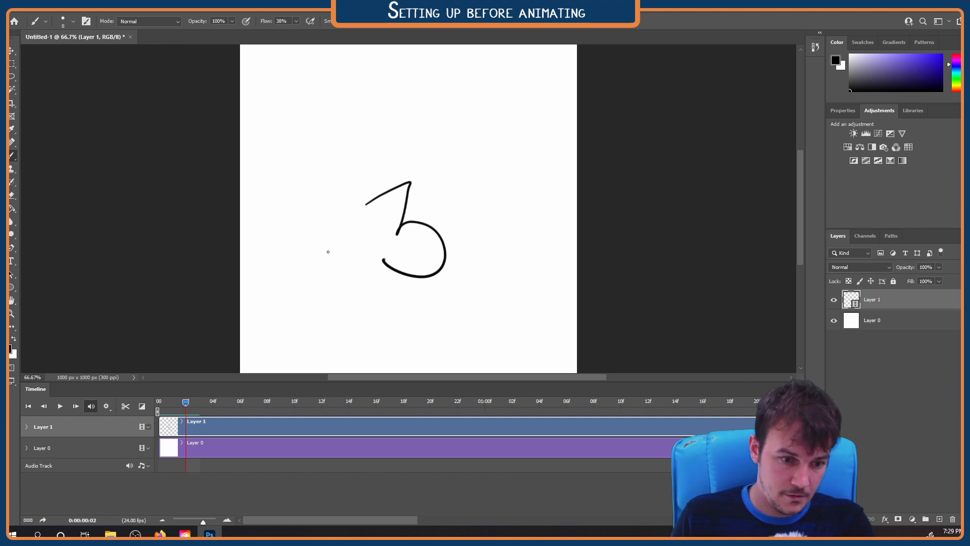
drag(184, 400, 158, 404)
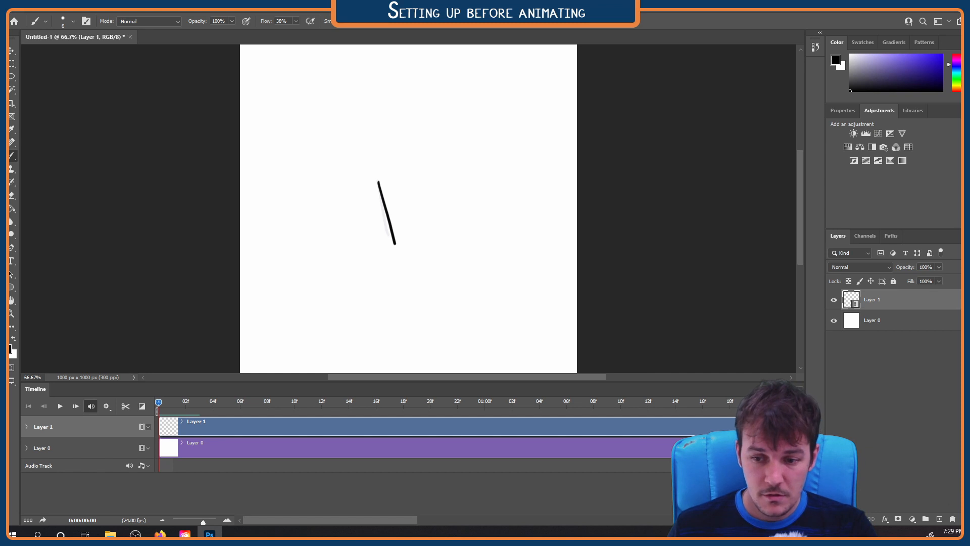
Enable the timeline shortcut keys
click(799, 387)
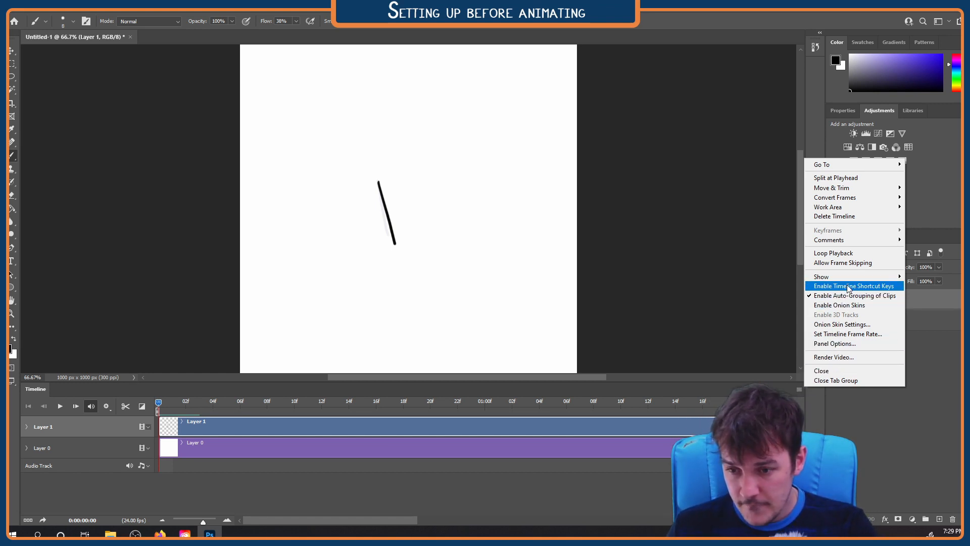
click(888, 287)
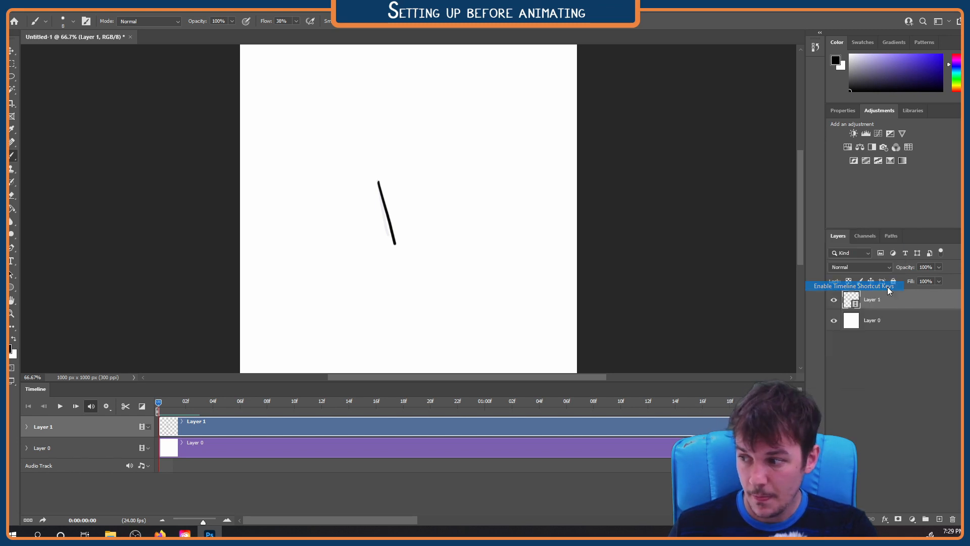
Step back and forth through the first three frames of the video layer to check each frame's drawing
key(Right)
key(Right)
key(Left)
key(Left)
key(Right)
key(Right)
key(Left)
key(Left)
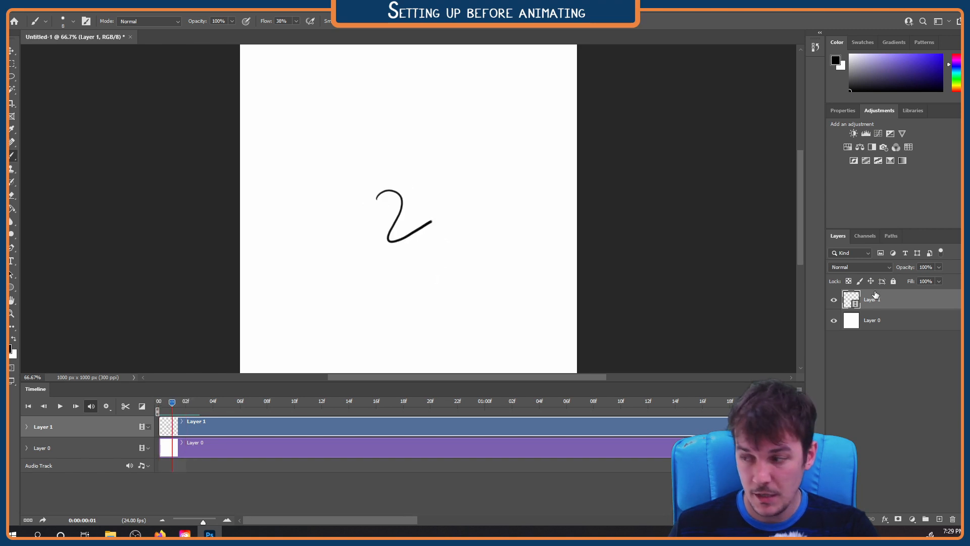
key(Right)
key(Left)
key(Right)
key(Right)
key(Left)
key(Left)
key(Right)
key(Right)
key(Right)
key(Left)
key(Left)
key(Right)
key(Left)
key(Right)
Delete the Layer 1 video layer with its test drawings and return the playhead to the first frame
click(285, 447)
click(277, 426)
key(Delete)
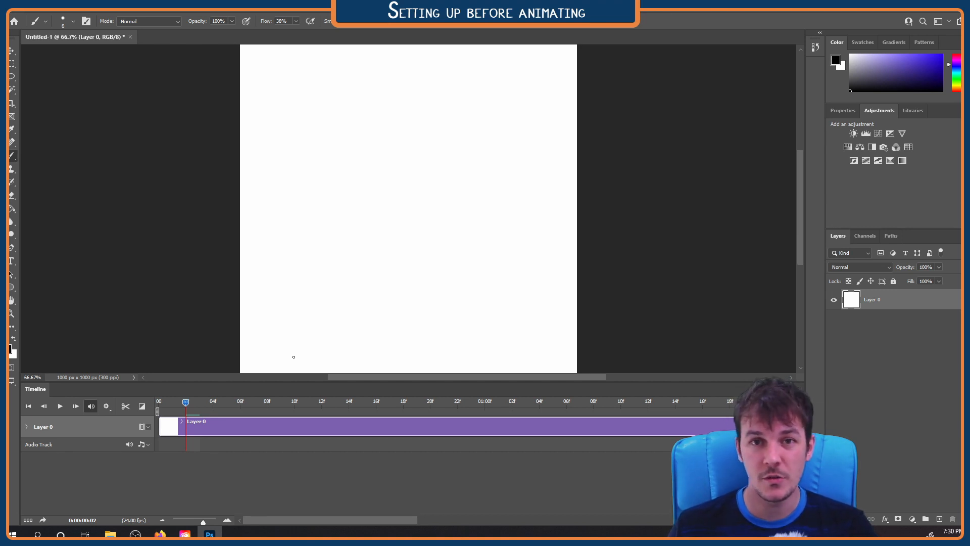
drag(185, 402, 162, 404)
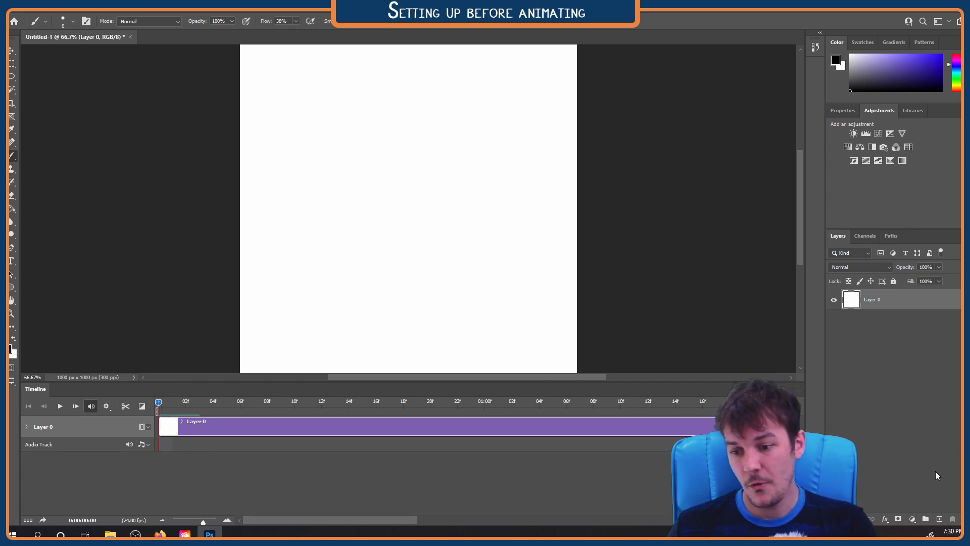
Rename Layer 0 as Background
double_click(872, 301)
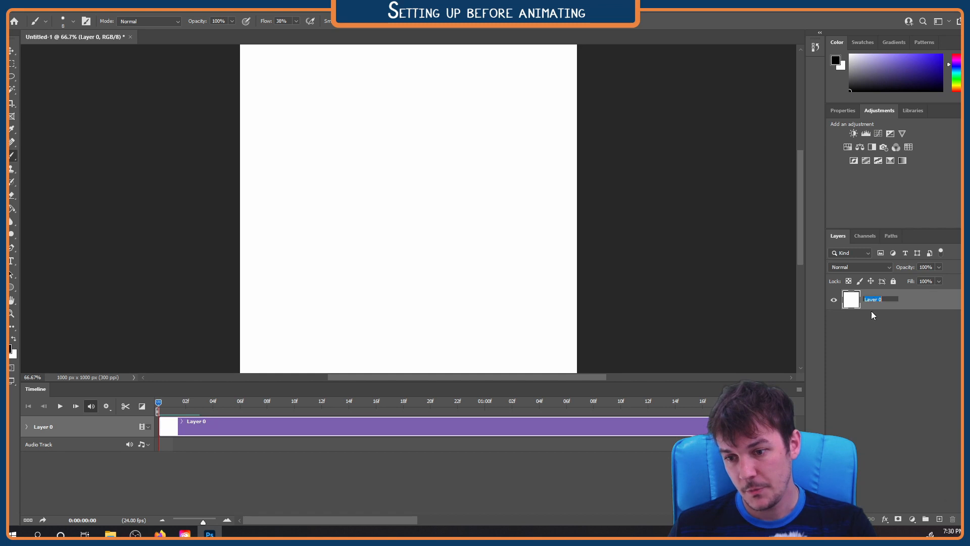
text(Ba)
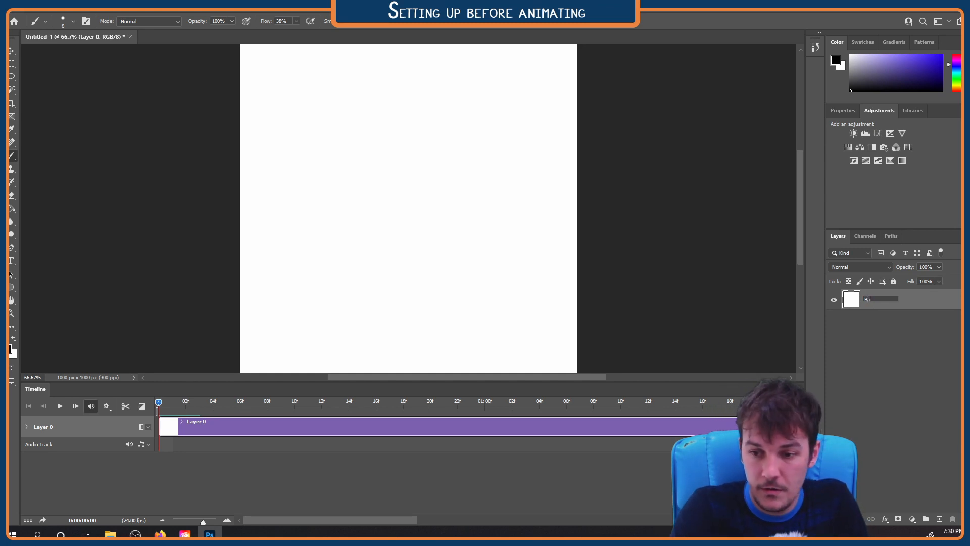
text(ckground)
key(Return)
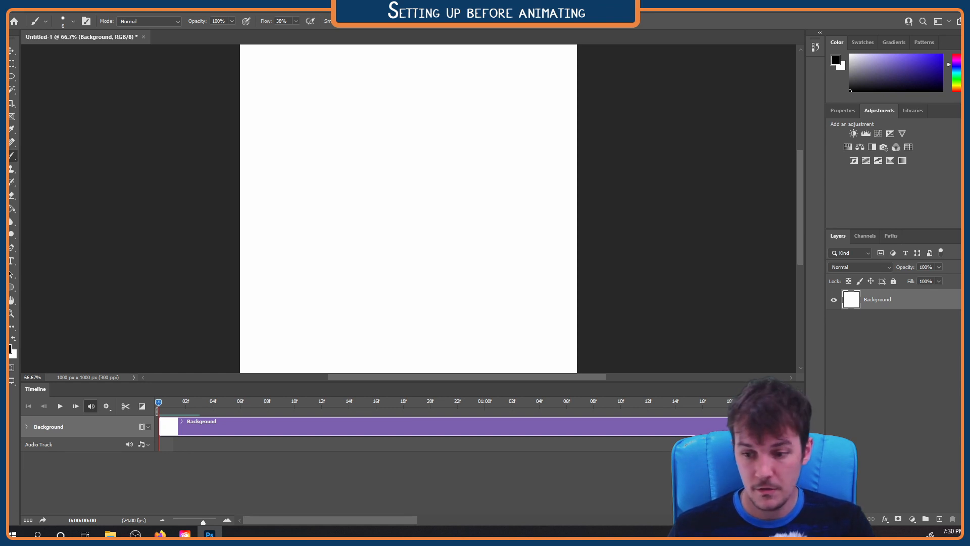
Add two blank layers above Background, each trimmed to two frames, and place them one after the other in a single video group
click(940, 520)
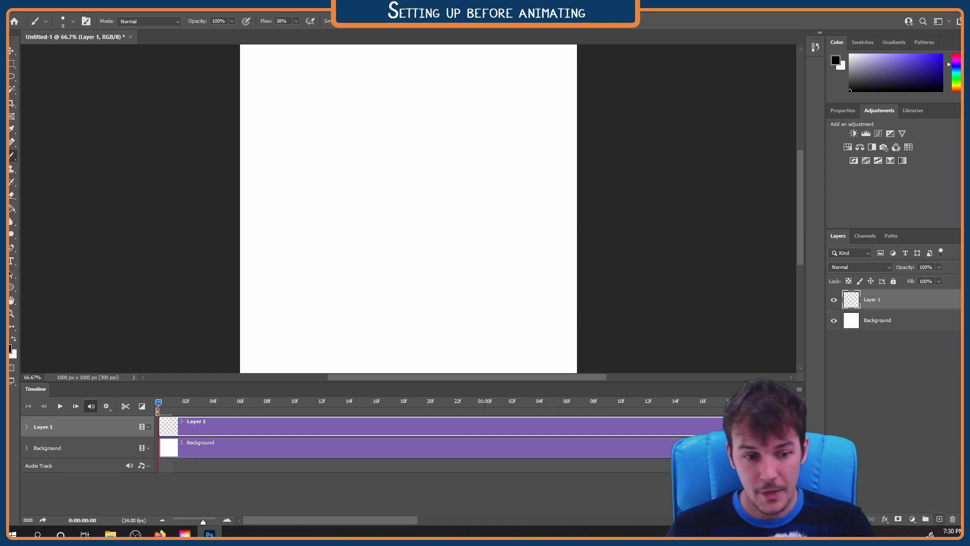
drag(276, 520, 603, 517)
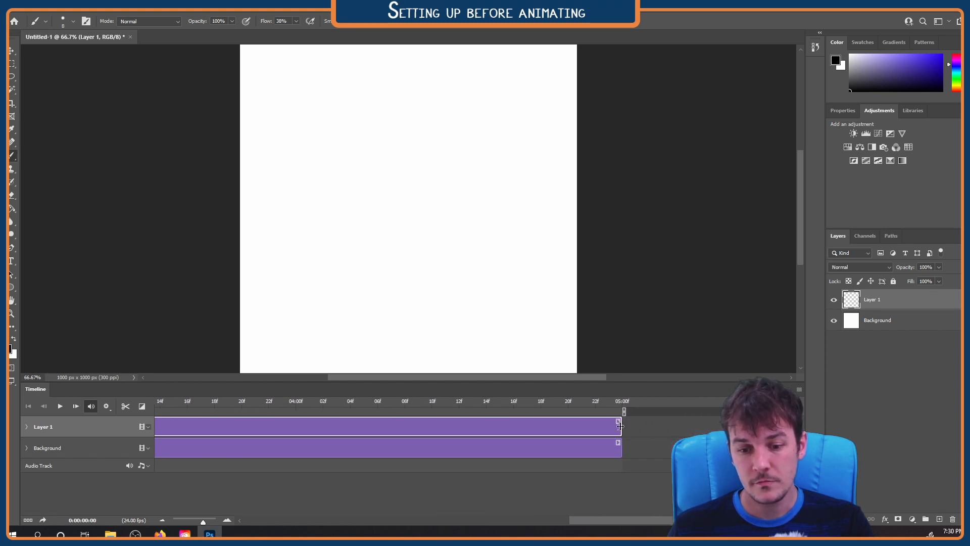
drag(620, 427, 159, 423)
drag(203, 522, 194, 526)
drag(528, 432, 172, 437)
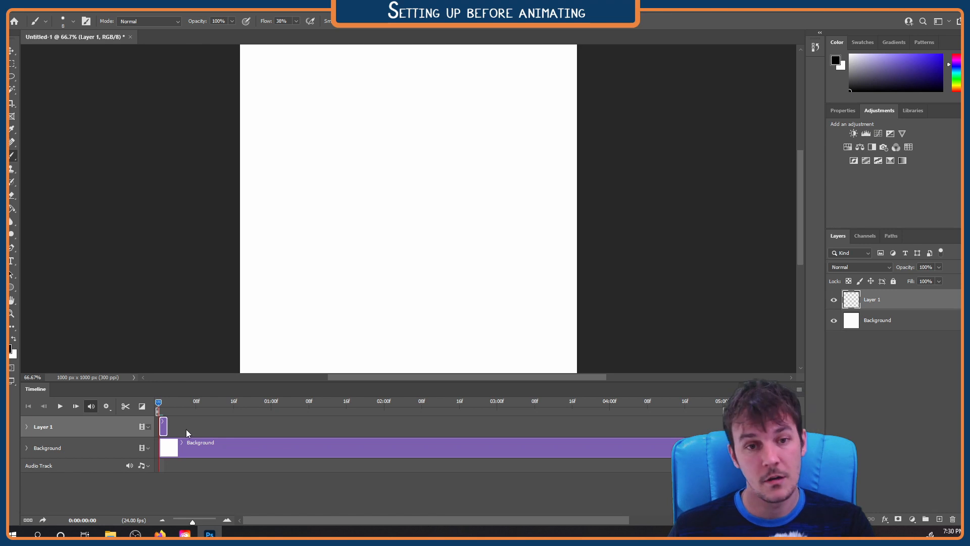
click(937, 519)
drag(721, 428, 174, 446)
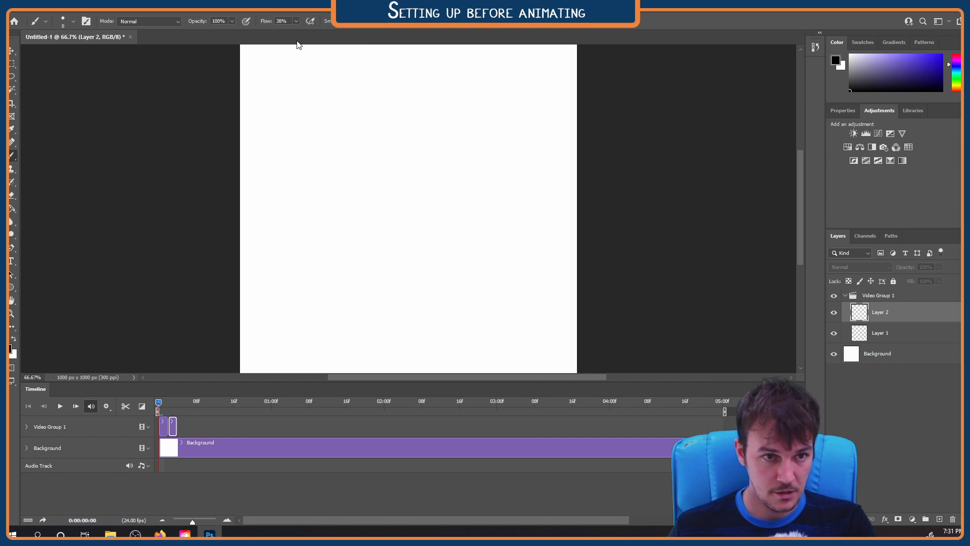
Show the Actions panel and enlarge it until the whole list of default actions fits
click(227, 10)
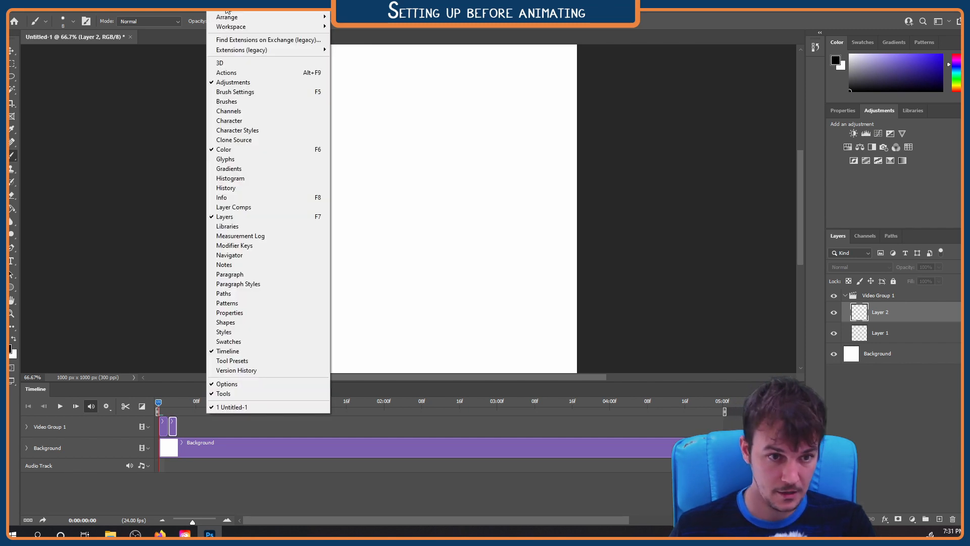
click(245, 75)
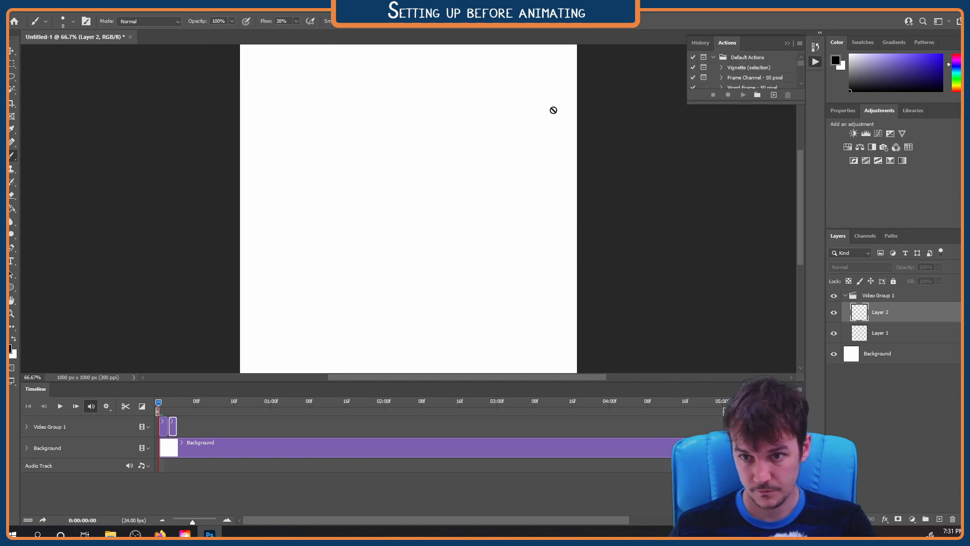
drag(752, 104, 762, 244)
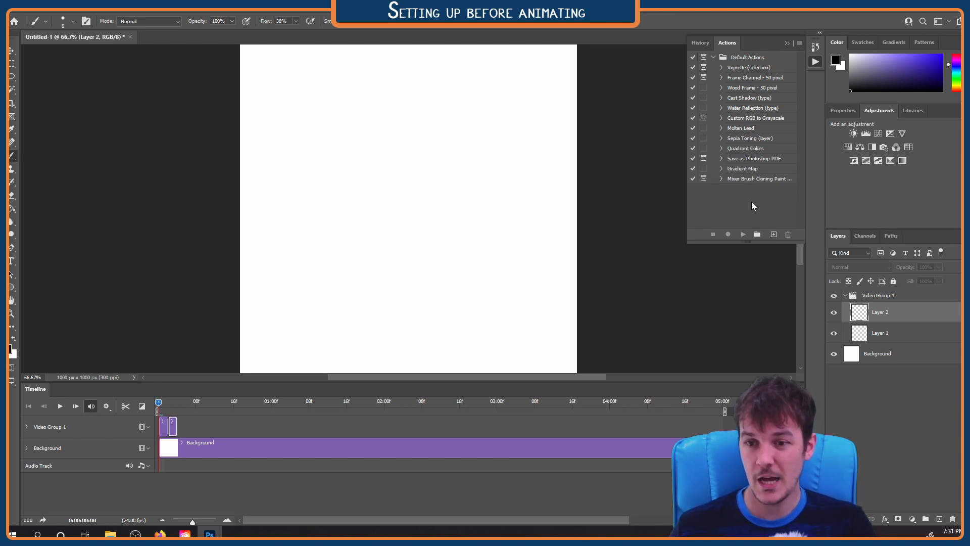
Create an action named Add 2 Framer in the Default Actions set with function key Shift+F2 and color Orange, and start recording
click(773, 235)
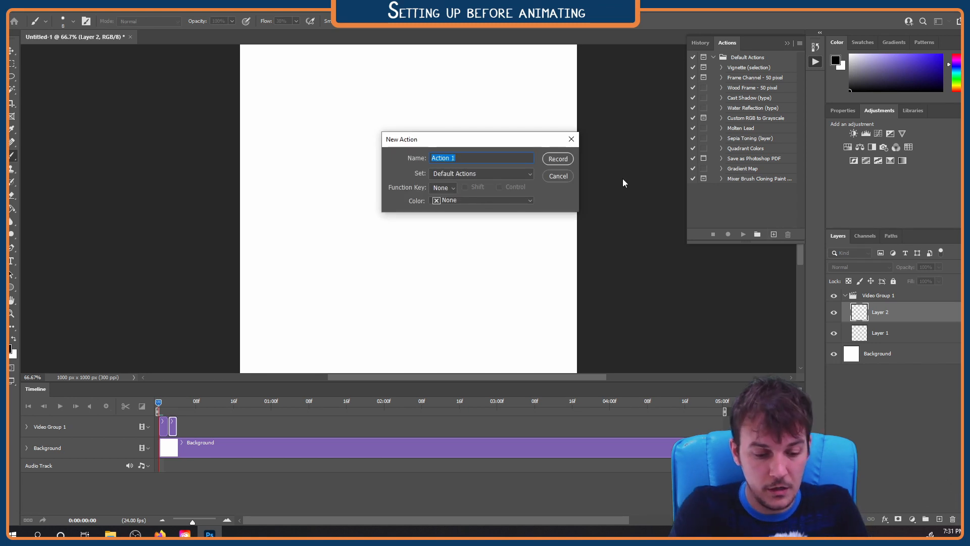
text(Add 2 Framer)
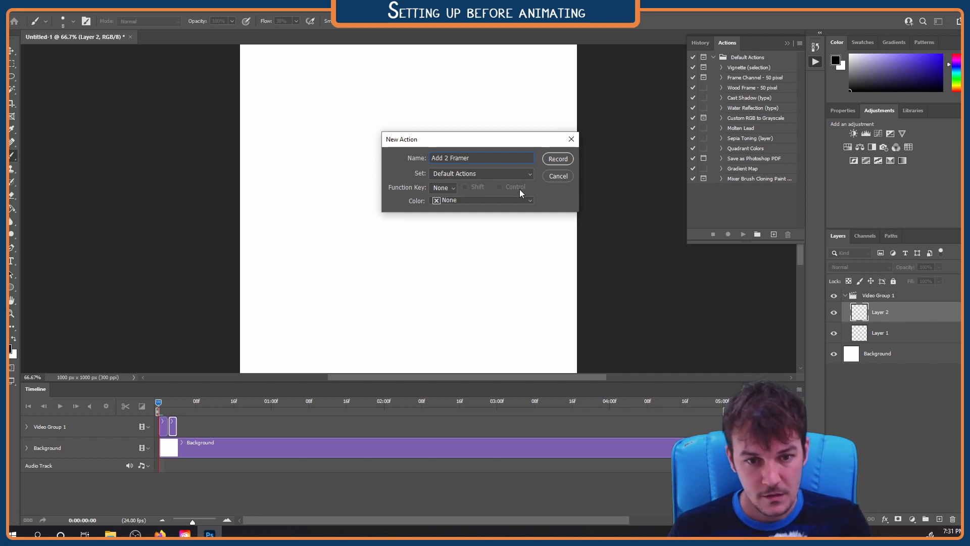
click(531, 175)
click(532, 175)
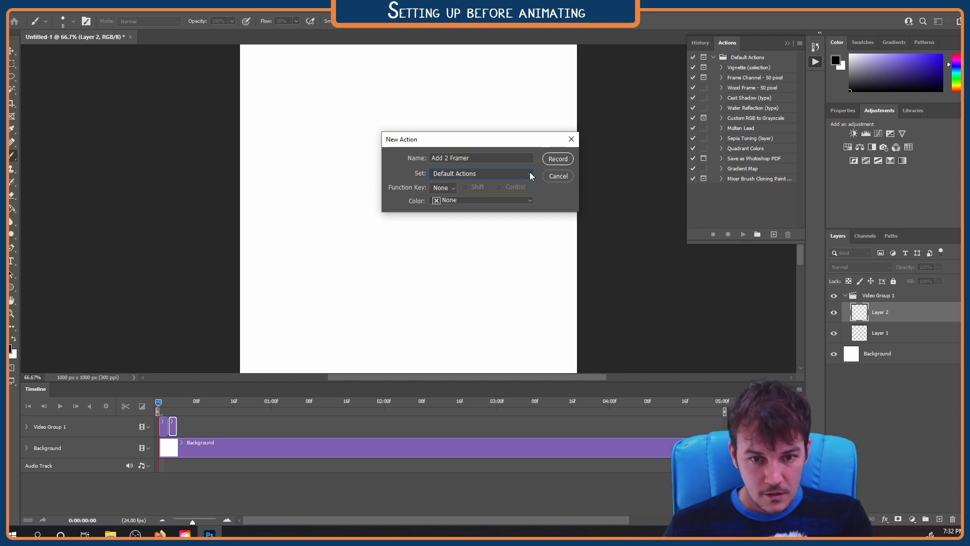
click(453, 191)
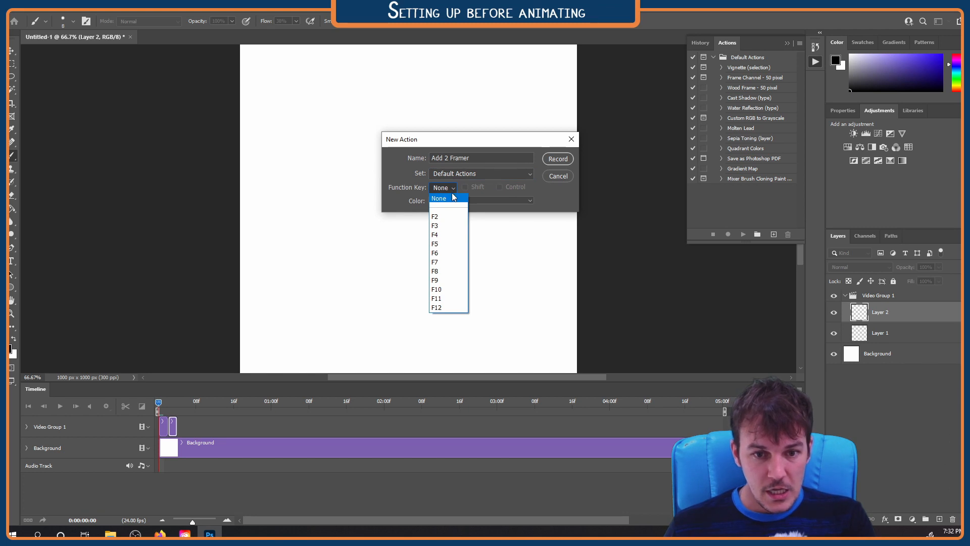
click(452, 218)
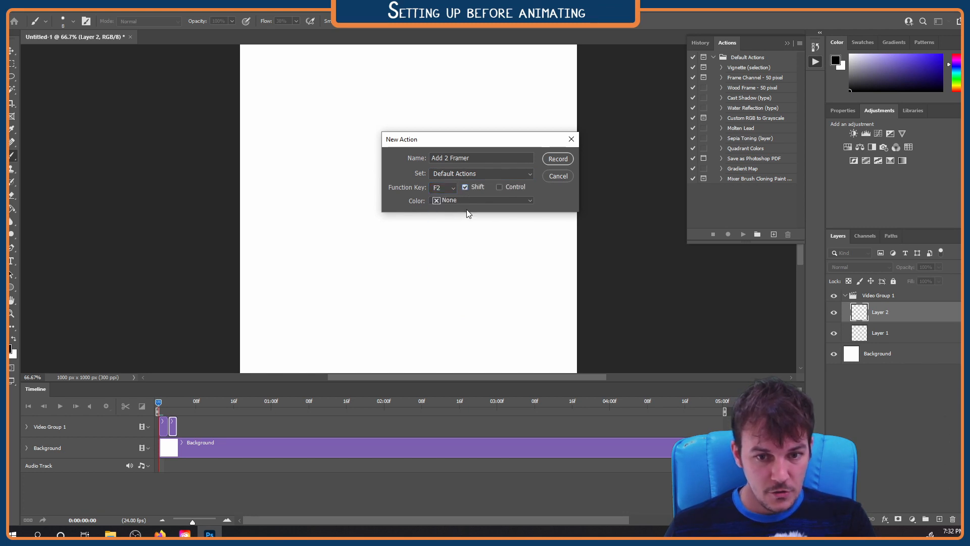
click(530, 201)
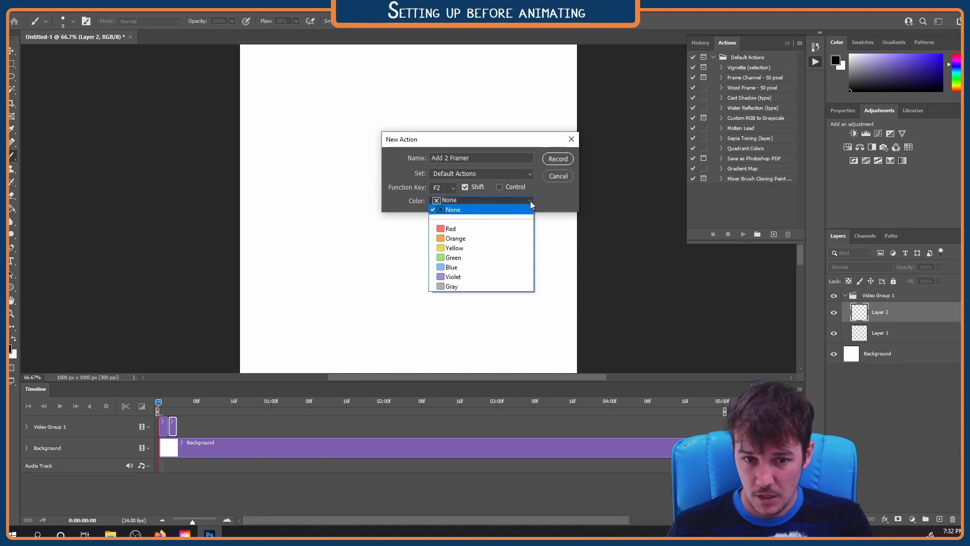
click(498, 239)
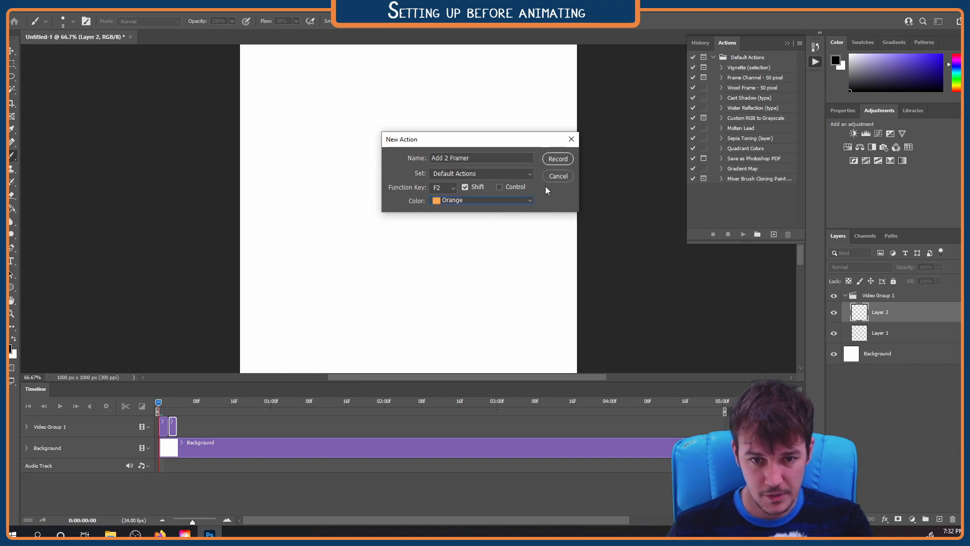
click(558, 158)
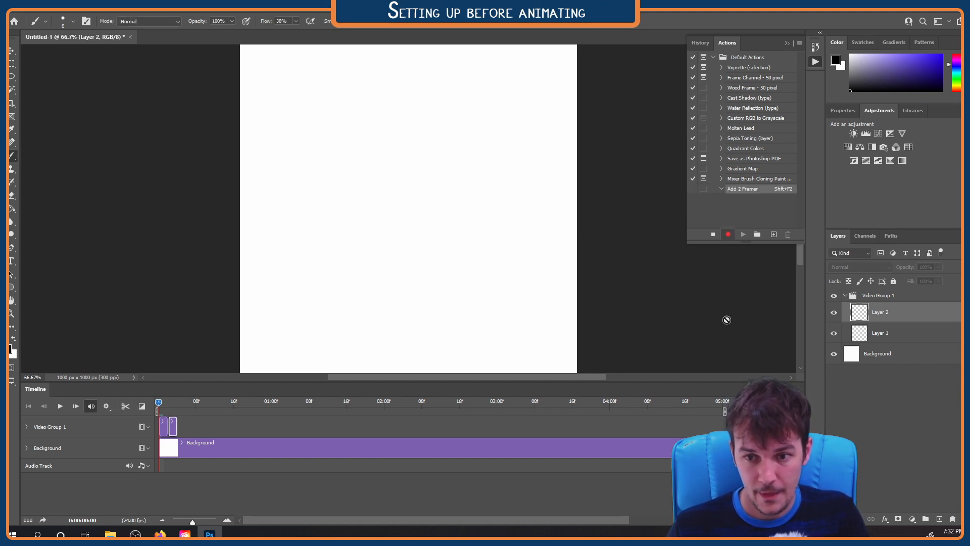
Record adding a new layer and trimming its clip to two frames, then stop recording and collapse the action
click(939, 520)
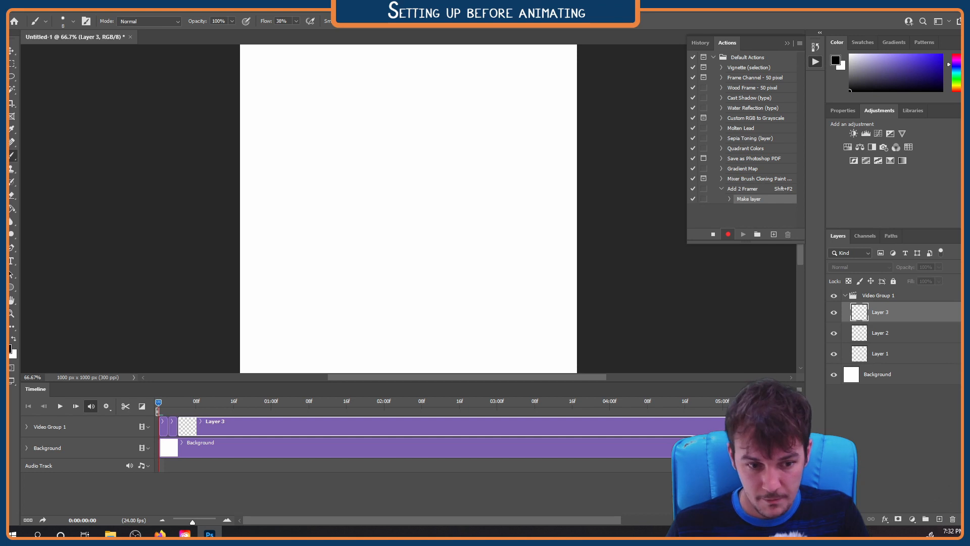
drag(727, 427, 188, 433)
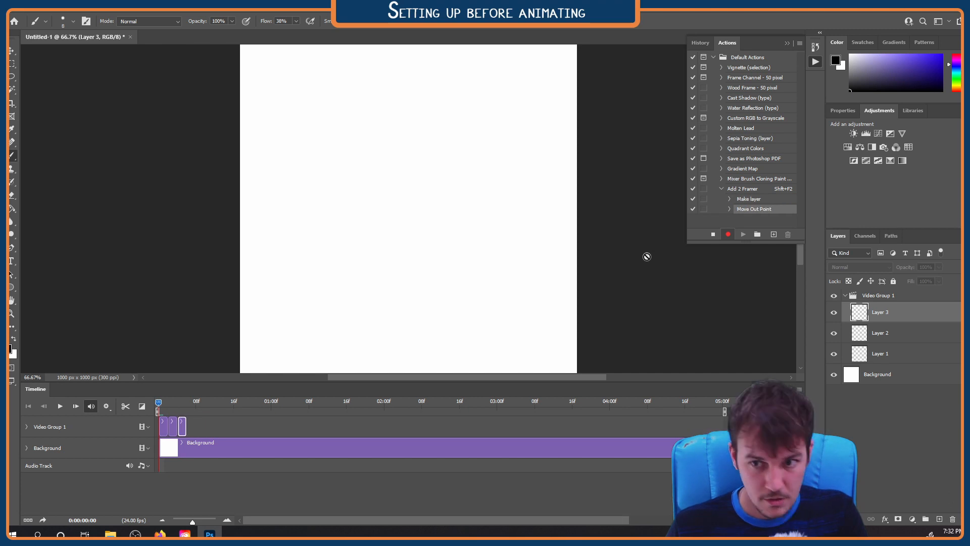
click(713, 234)
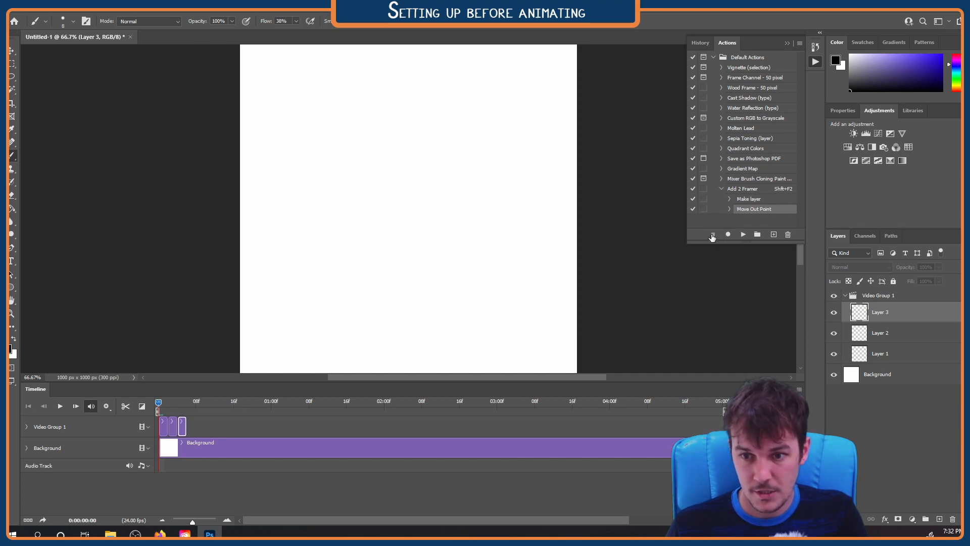
click(722, 189)
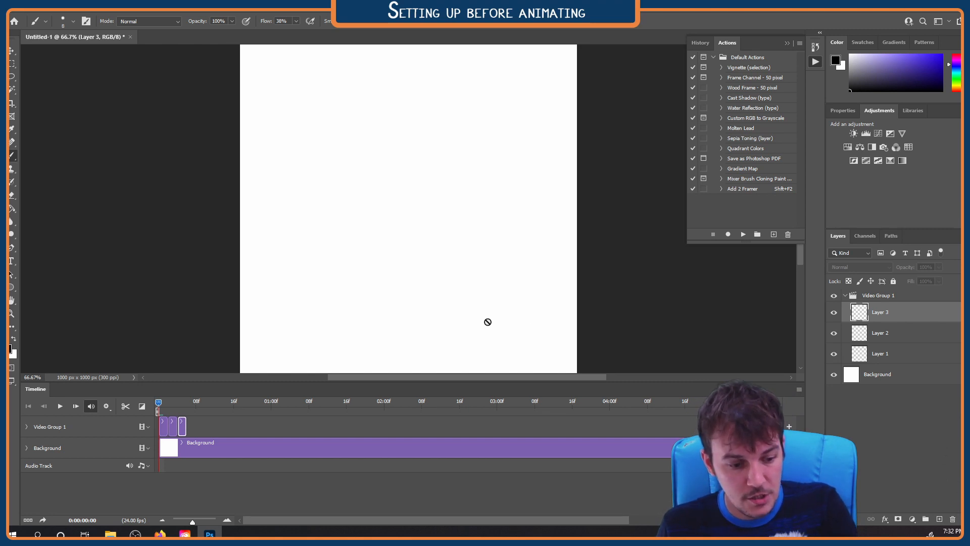
Run the Add 2 Framer action repeatedly until the video group holds twelve two-frame layers, and close the Actions panel
key(shift+F2)
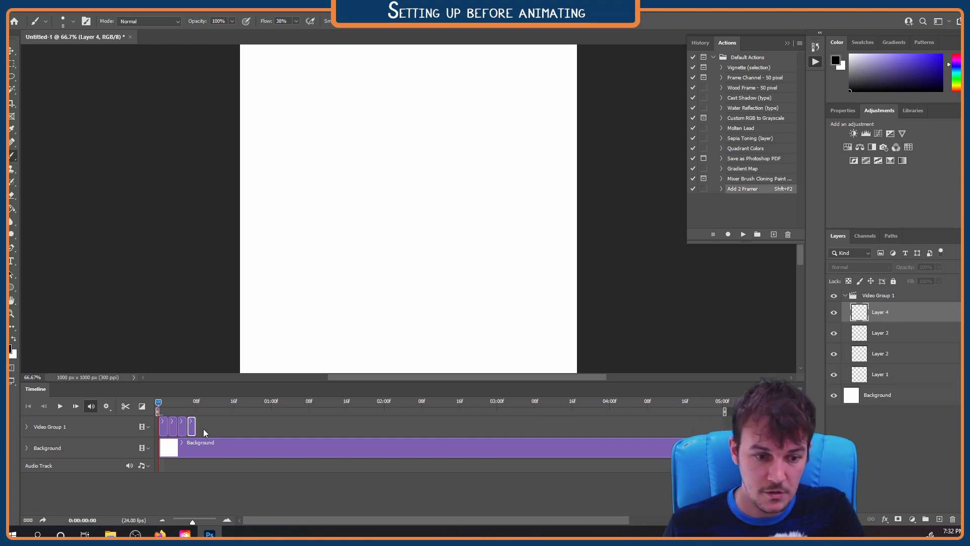
key(shift+F2)
key(shift+F2)
key(shift+F2)
key(shift+F2)
key(shift+F2)
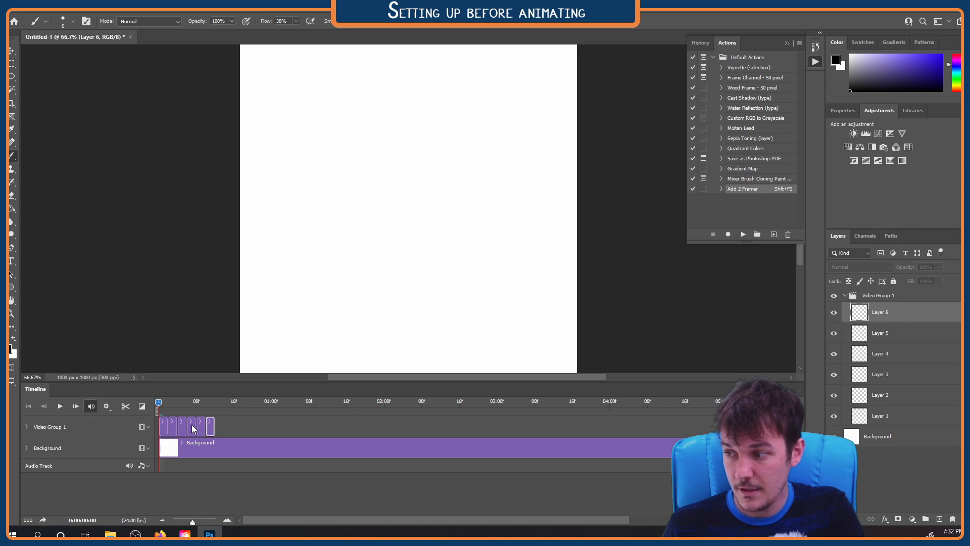
key(shift+F2)
key(shift+F2)
key(shift+F2)
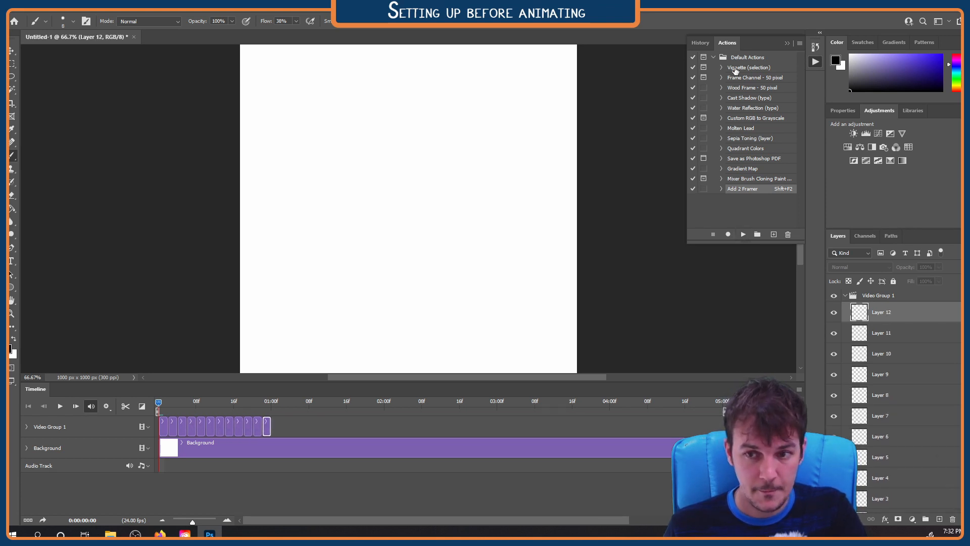
click(816, 62)
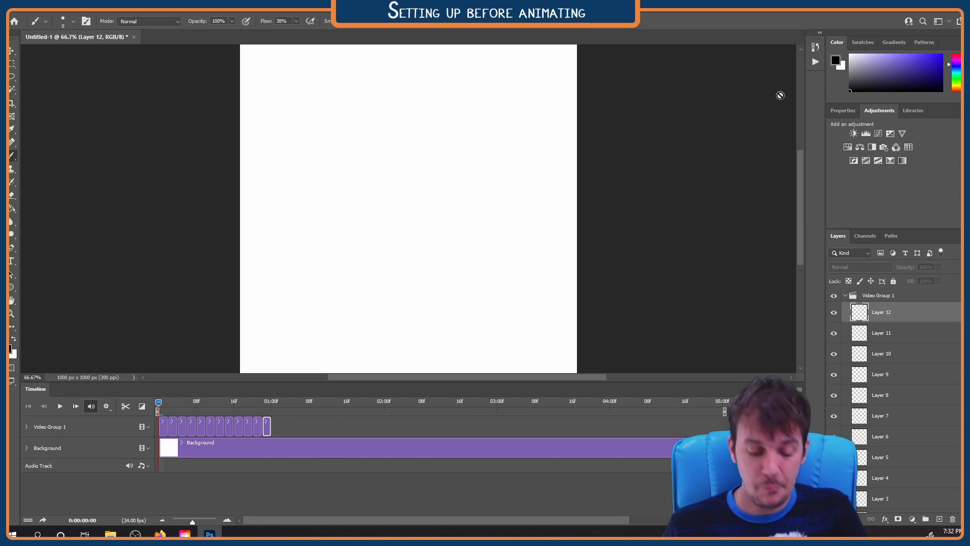
Rename Video Group 1 as Bouncing Ball, keeping its layers expanded
click(844, 296)
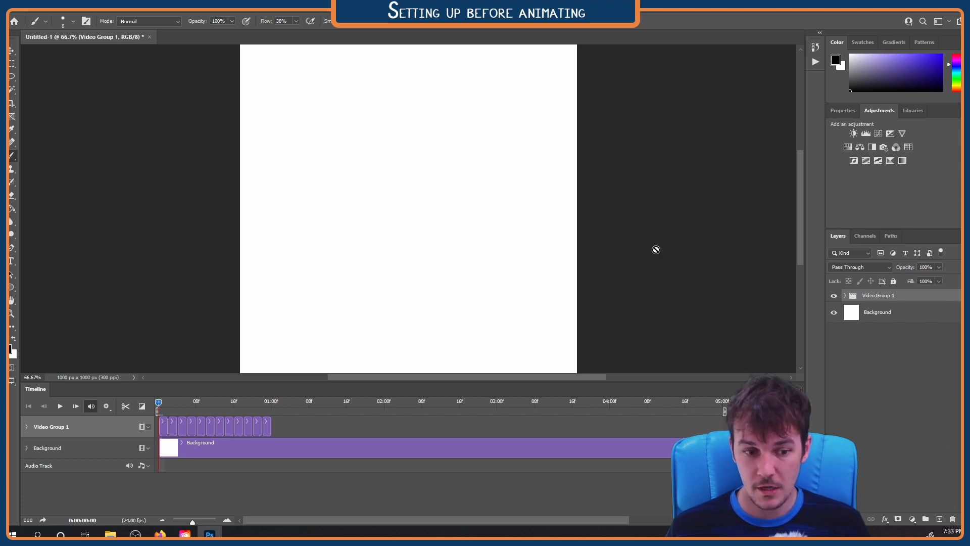
click(845, 295)
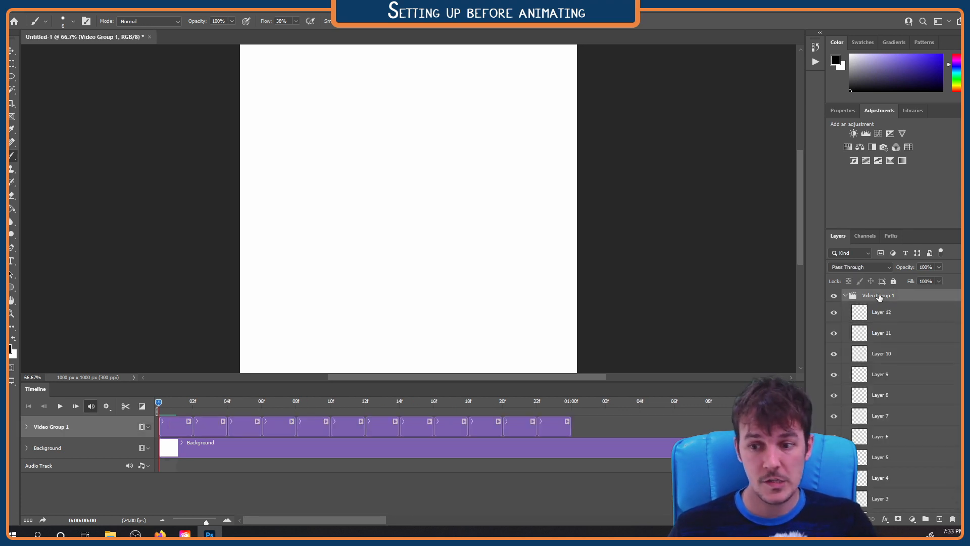
double_click(875, 295)
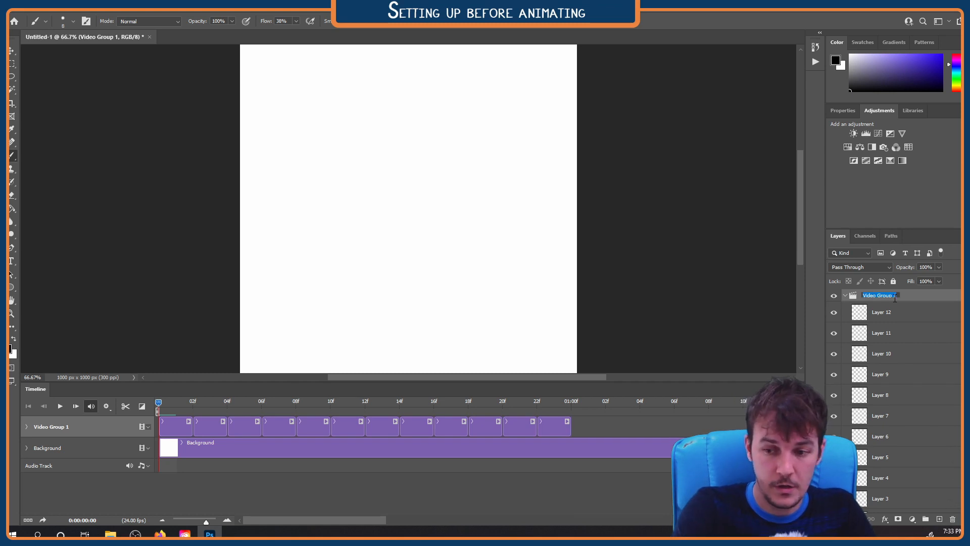
text(Bouncing Ball)
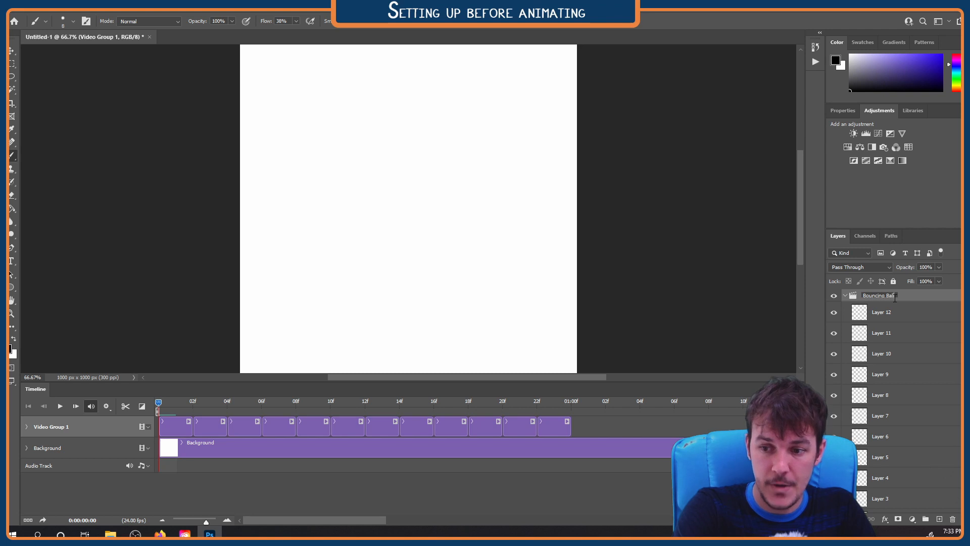
key(Return)
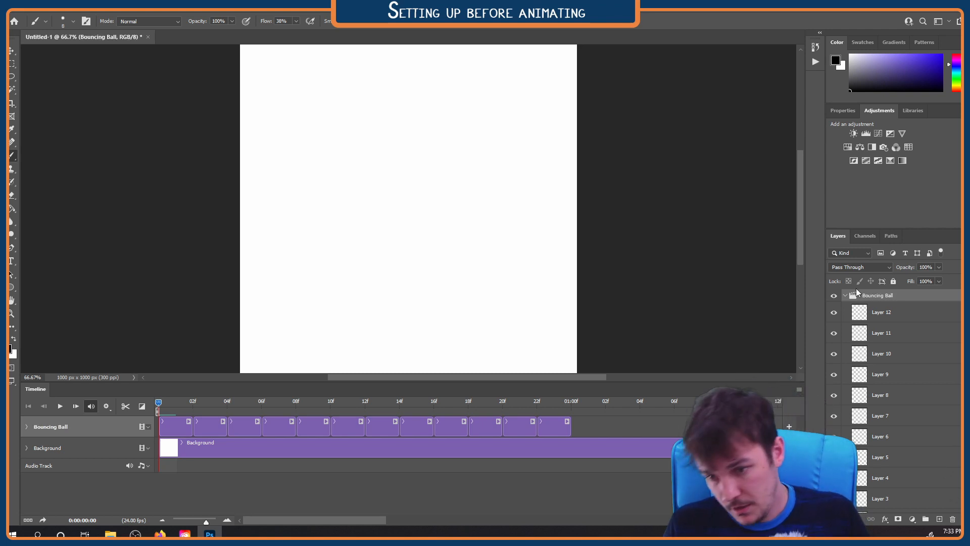
Select the Background layer beneath the Bouncing Ball group and fit the whole canvas in view
scroll(881, 343, down, 2)
scroll(881, 354, down, 1)
click(879, 502)
scroll(404, 314, up, 1)
scroll(405, 313, down, 3)
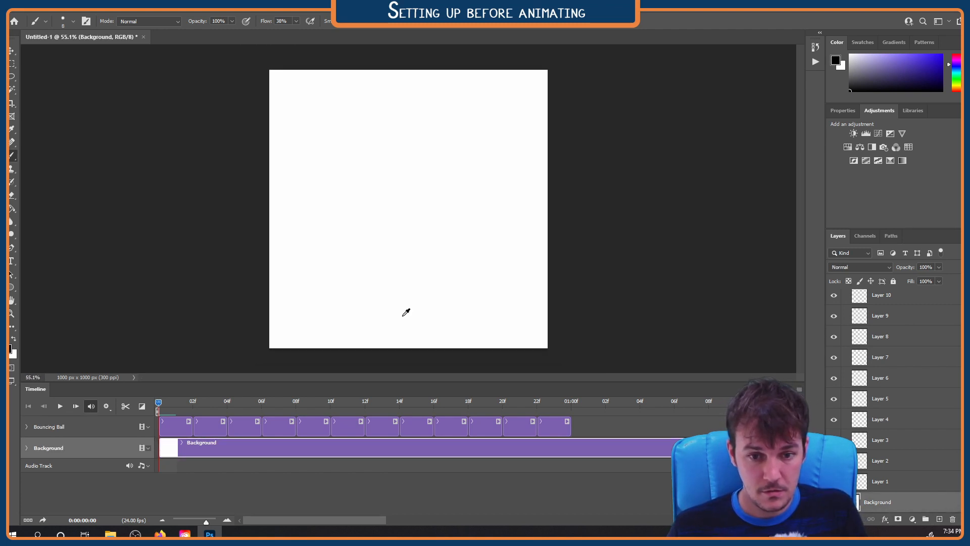
Draw a straight black horizontal ground line across the lower part of the canvas on the Background layer
scroll(407, 311, up, 2)
scroll(408, 310, down, 1)
scroll(410, 308, up, 3)
scroll(411, 309, down, 2)
scroll(411, 308, up, 3)
scroll(411, 308, down, 2)
scroll(410, 308, up, 2)
scroll(411, 309, down, 2)
scroll(410, 308, up, 1)
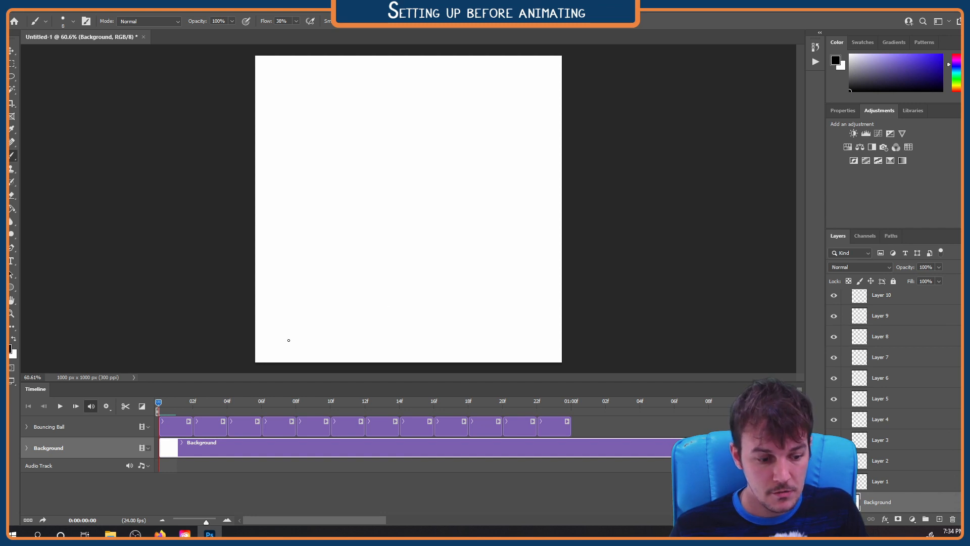
drag(282, 334, 535, 333)
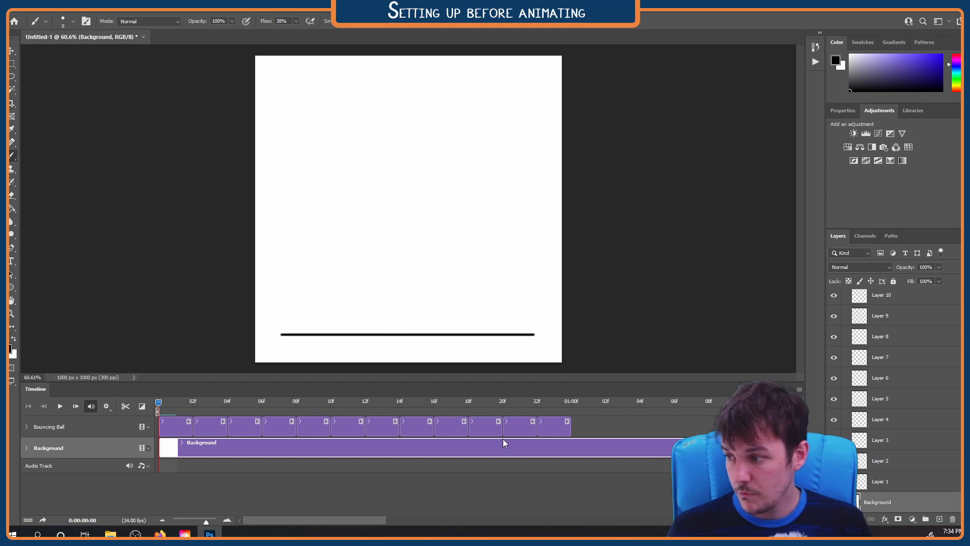
mouse_move(163, 402)
mouse_down()
mouse_move(503, 400)
mouse_move(162, 400)
mouse_up()
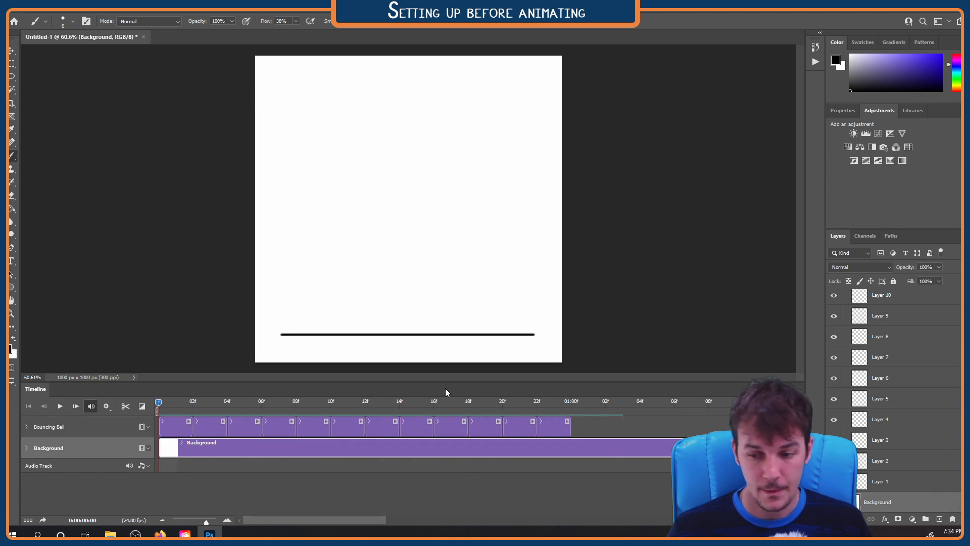
Select Layer 1 and choose the KYLE Ultimate Pencil Hard brush at 8 px
click(888, 482)
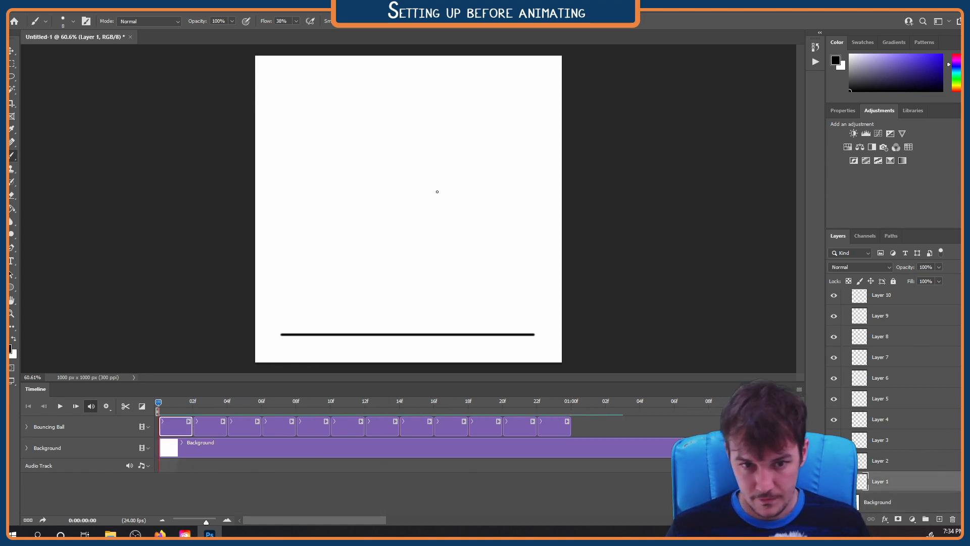
click(36, 22)
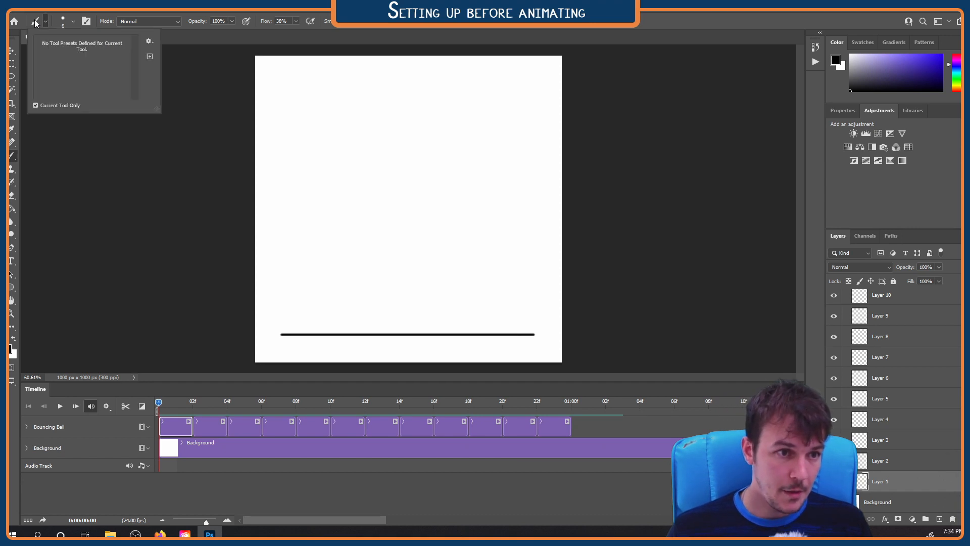
click(36, 22)
click(65, 21)
scroll(105, 157, down, 5)
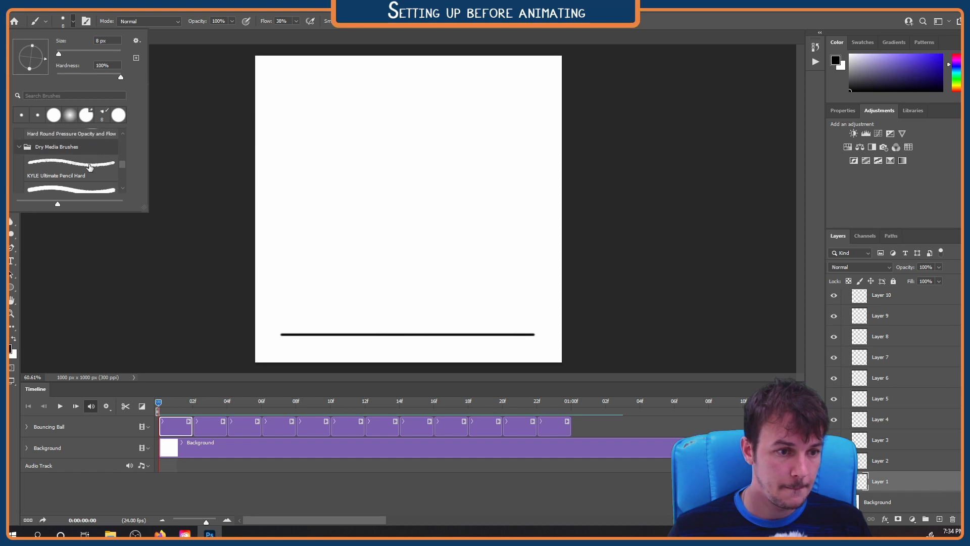
click(88, 168)
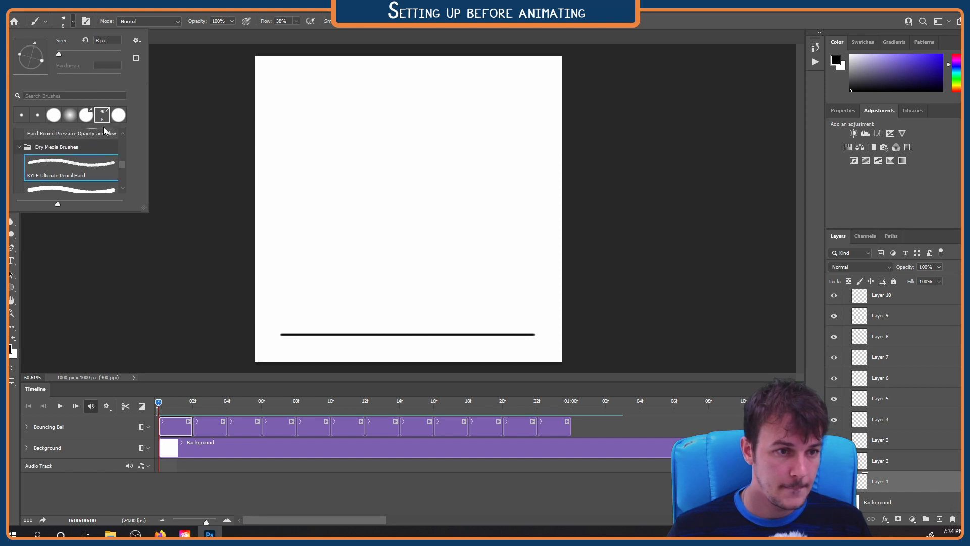
click(73, 22)
Test the pencil brush with a short curved stroke on Layer 1 and undo the stroke
drag(409, 212, 437, 241)
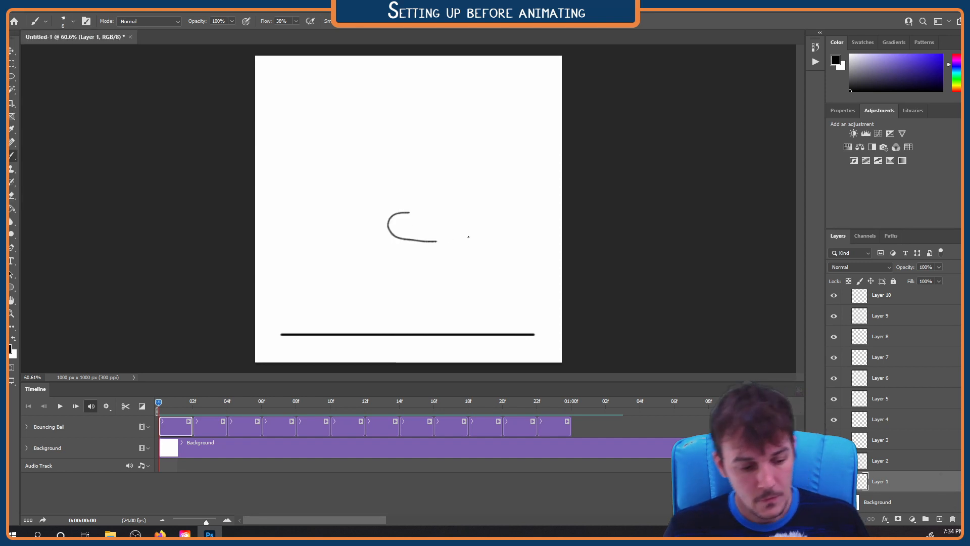
key(ctrl+z)
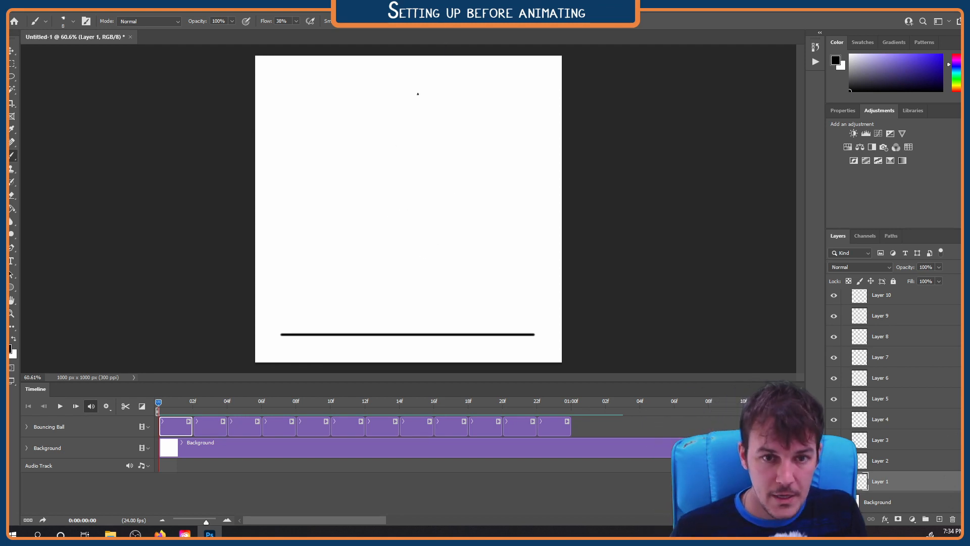
scroll(413, 71, up, 3)
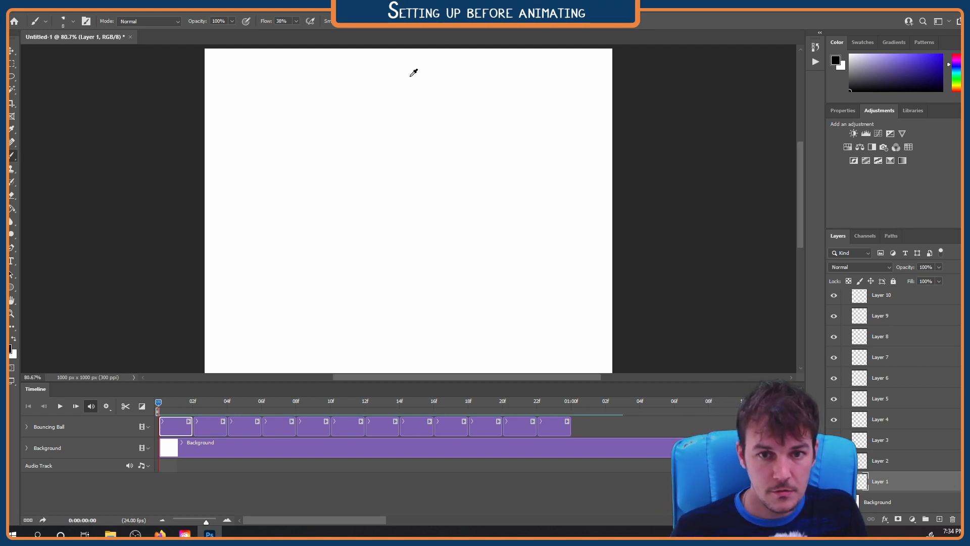
scroll(416, 105, down, 2)
drag(424, 173, 433, 166)
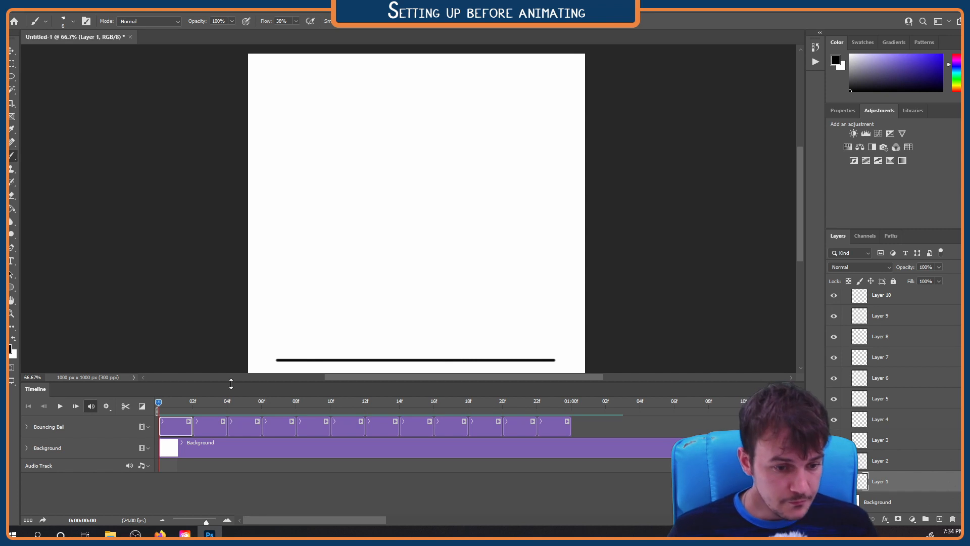
Select the Layer 2 clip, return the playhead to the first frame and try to paint on the canvas
drag(158, 402, 175, 402)
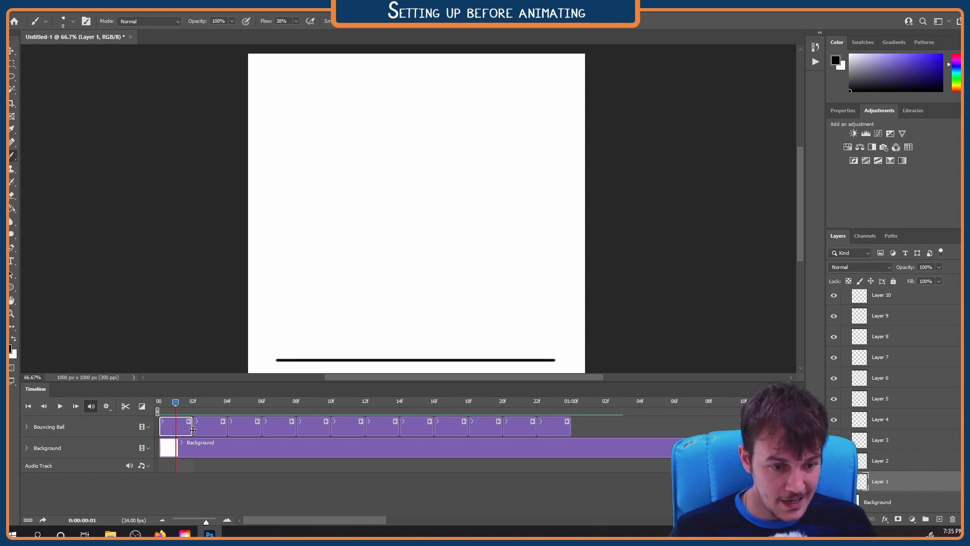
drag(175, 402, 204, 401)
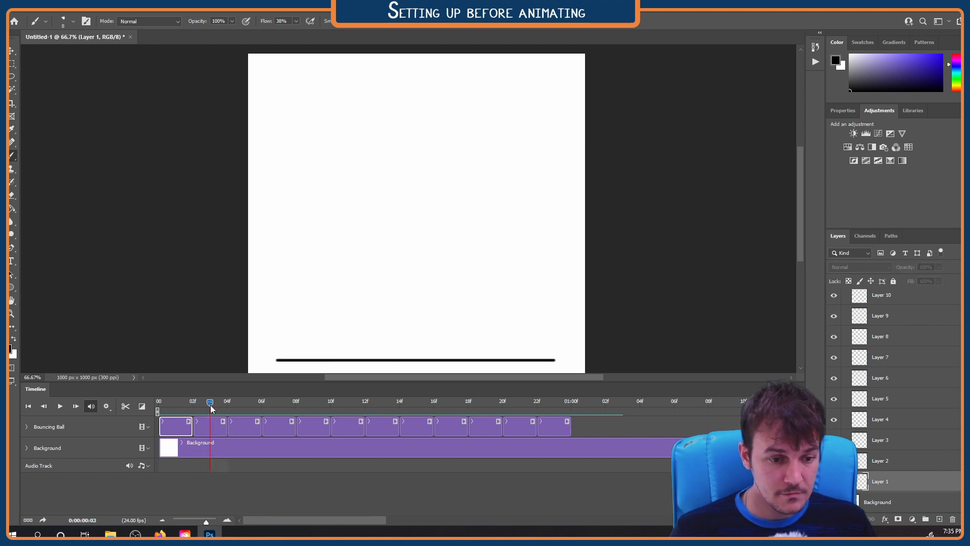
click(223, 428)
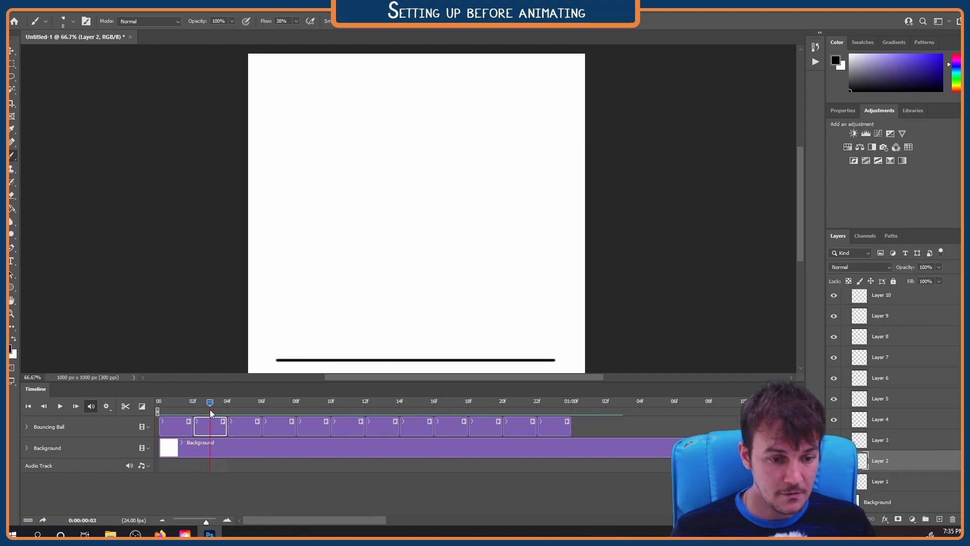
drag(201, 402, 158, 400)
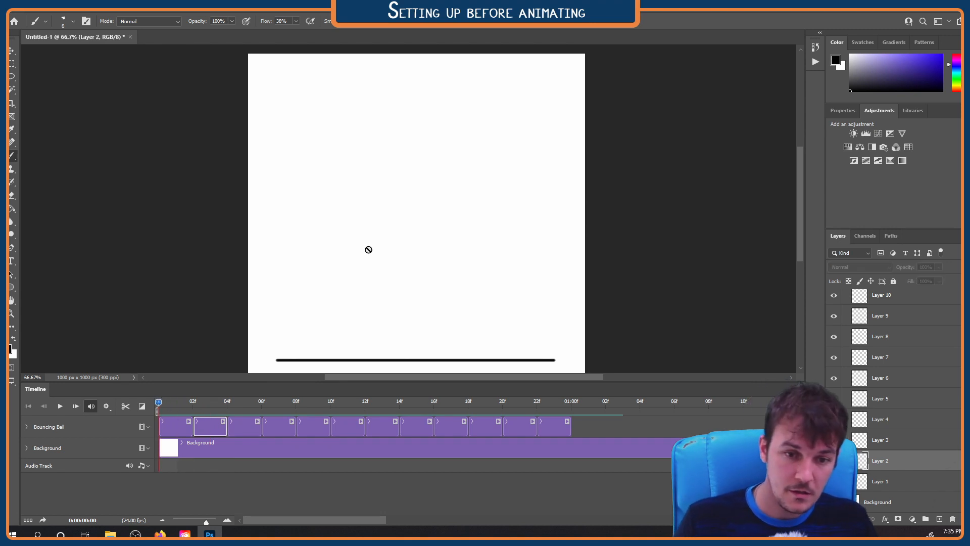
click(396, 229)
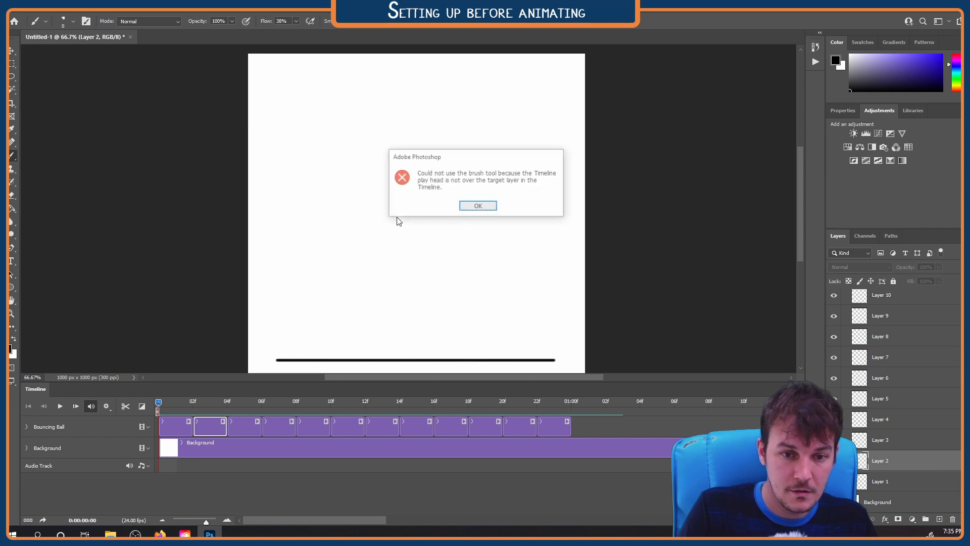
click(478, 207)
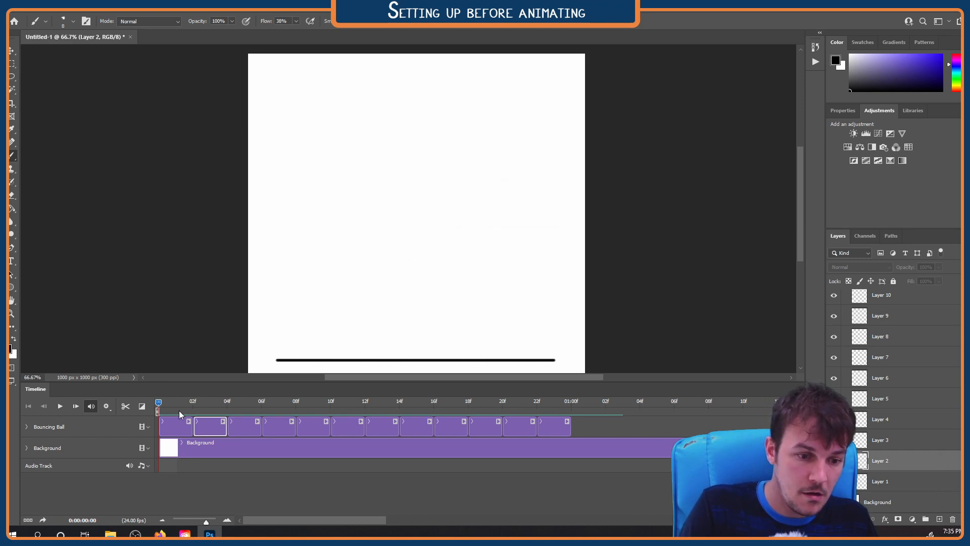
Switch between the first two clips of the Bouncing Ball track, ending with Layer 1 selected
click(190, 429)
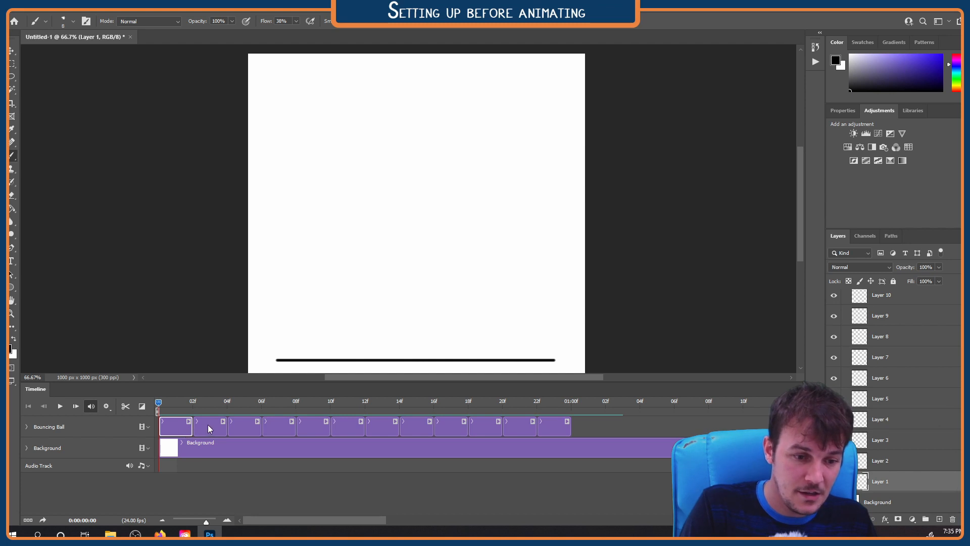
click(208, 433)
click(178, 429)
click(202, 431)
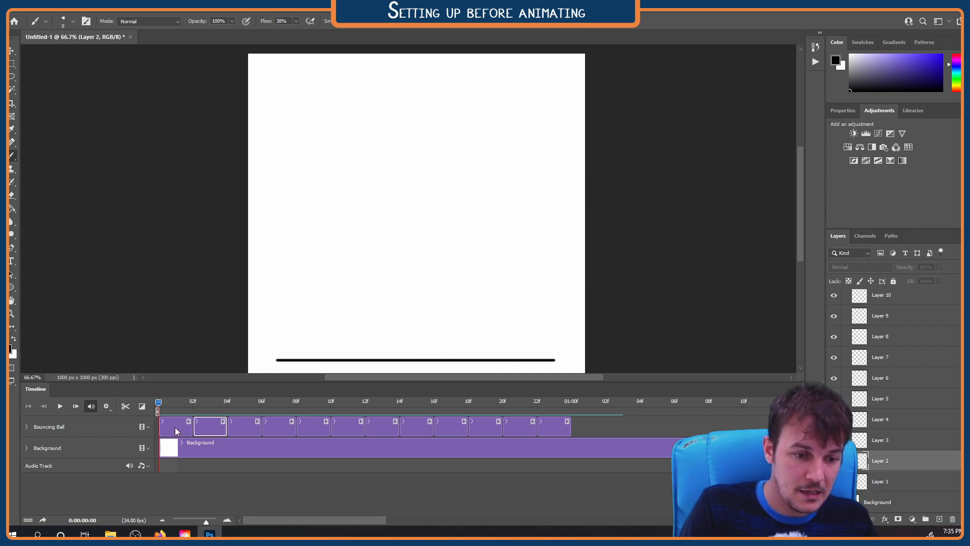
click(175, 426)
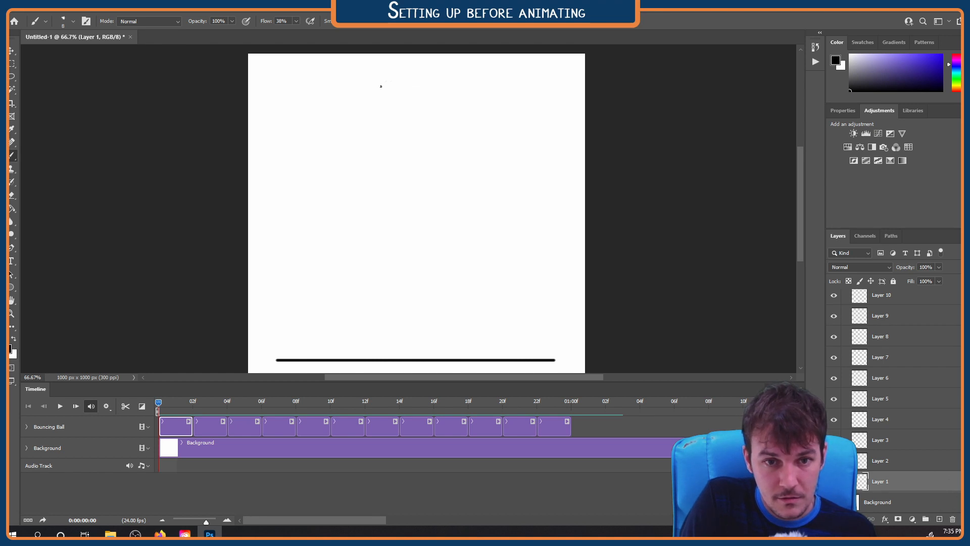
mouse_move(449, 130)
mouse_down()
mouse_move(453, 108)
mouse_move(437, 86)
mouse_up()
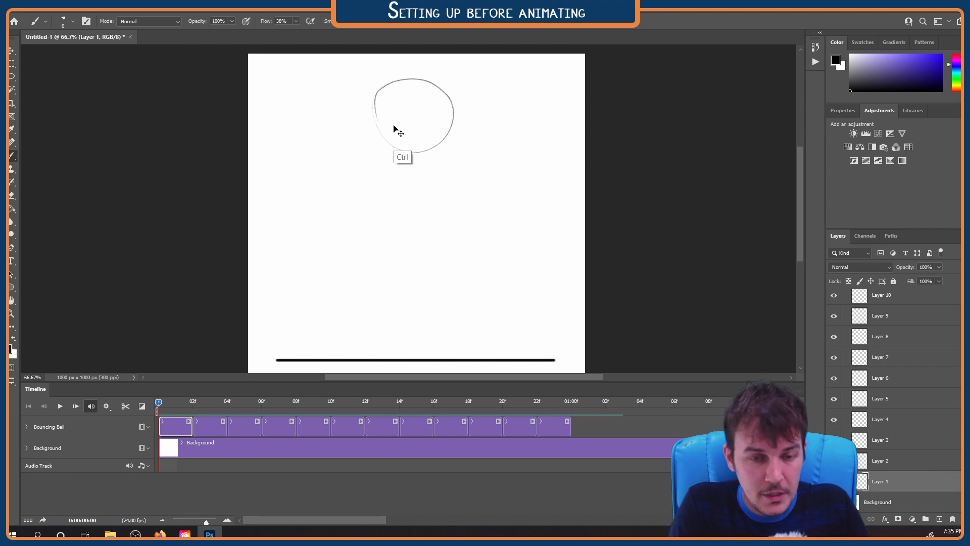
key(ctrl+z)
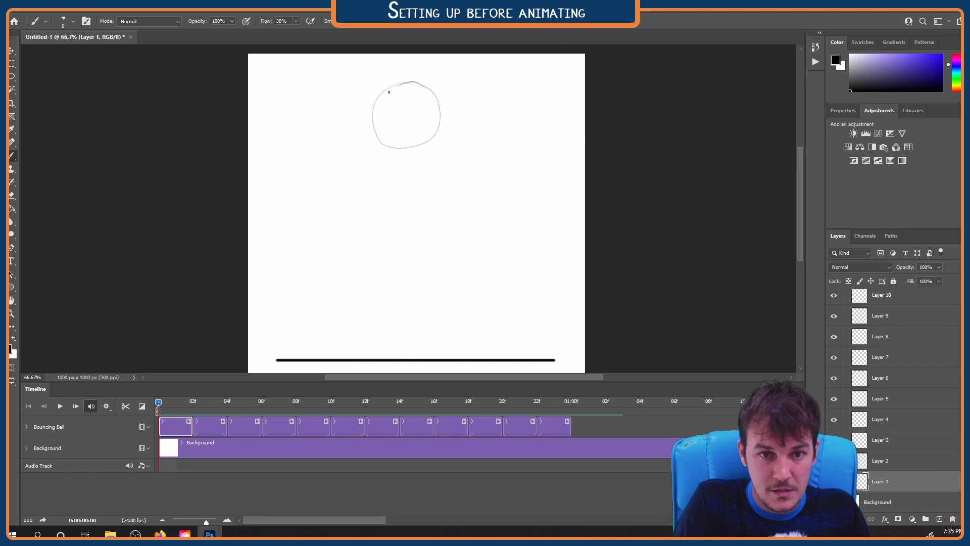
key(ctrl+z)
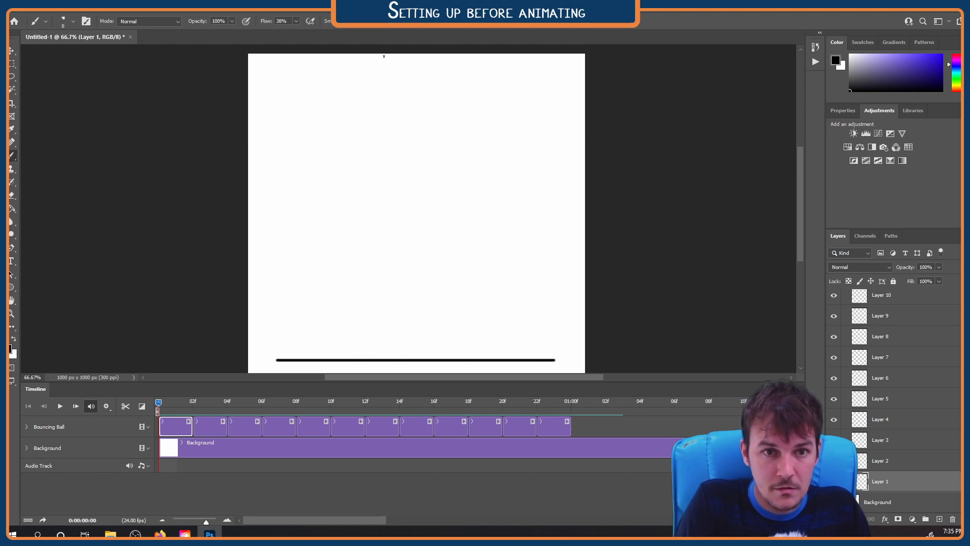
Draw a freehand pencil circle for the ball near the upper middle of the canvas on Layer 1
click(374, 22)
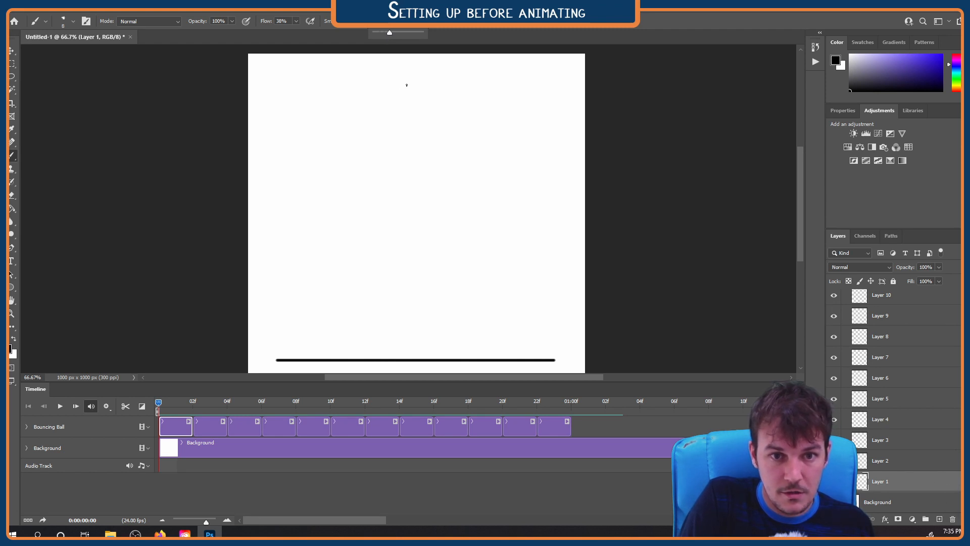
drag(406, 81, 376, 92)
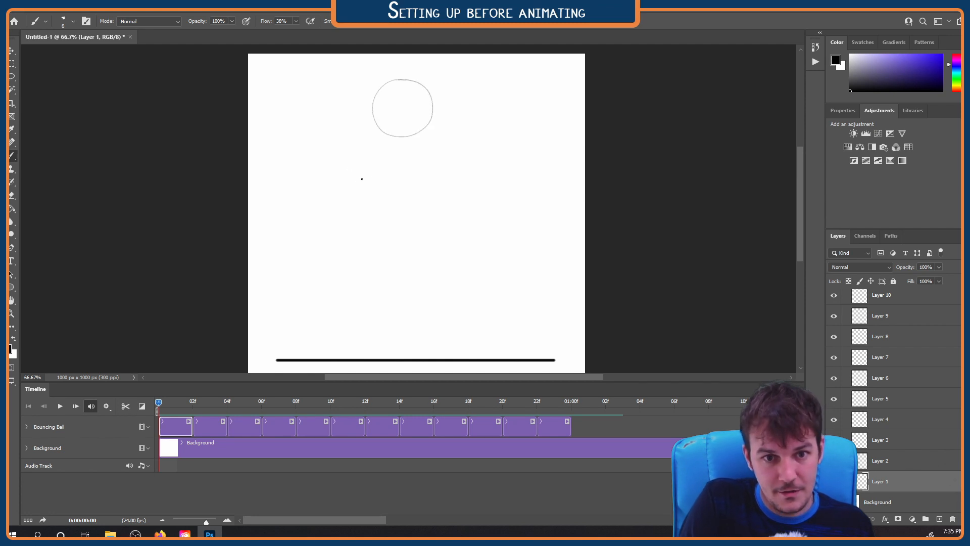
Select the Layer 2 clip with the playhead at its first frame and enable onion skins
click(222, 432)
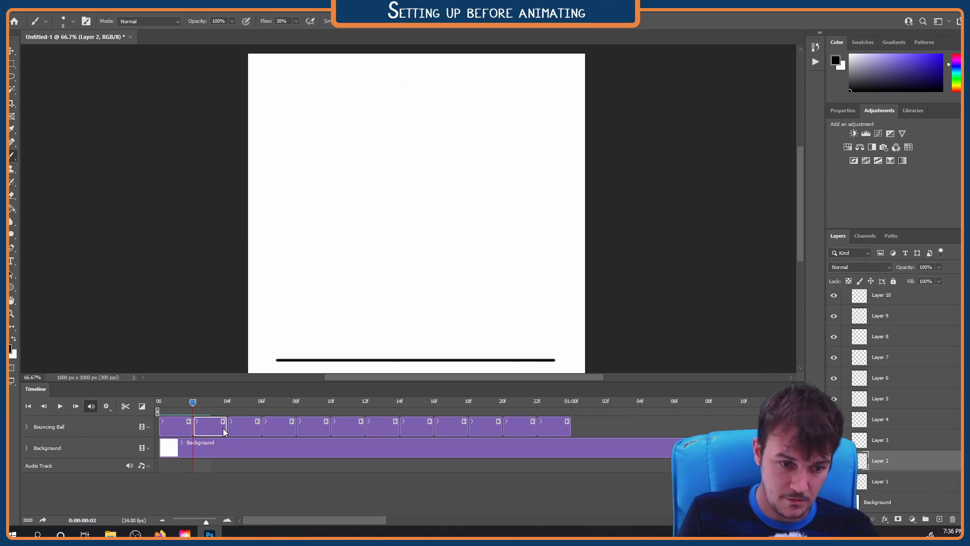
key(Left)
key(Left)
key(Right)
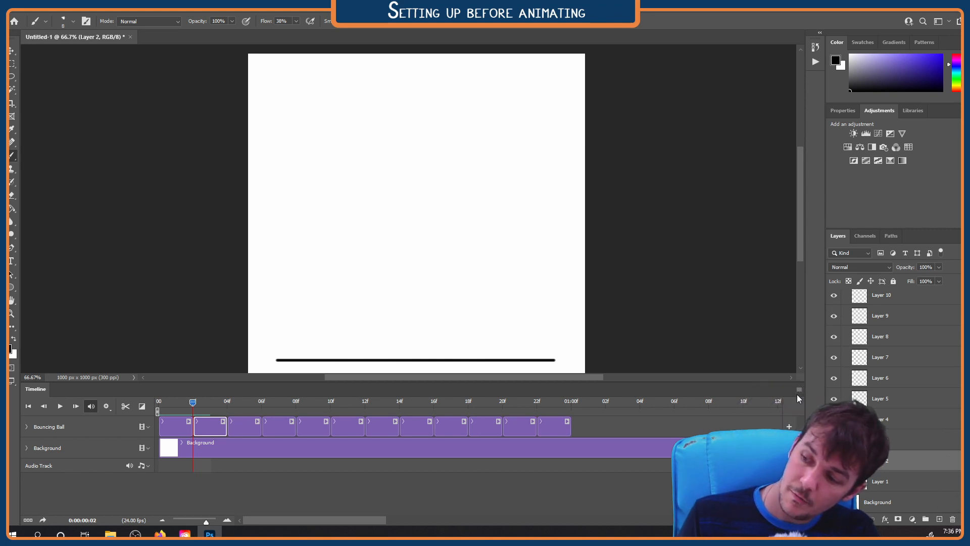
click(799, 390)
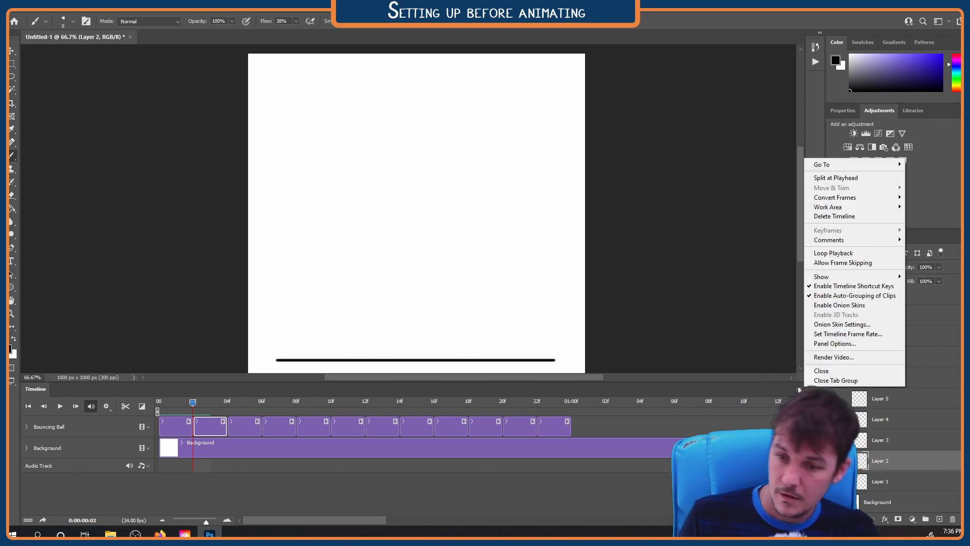
click(834, 306)
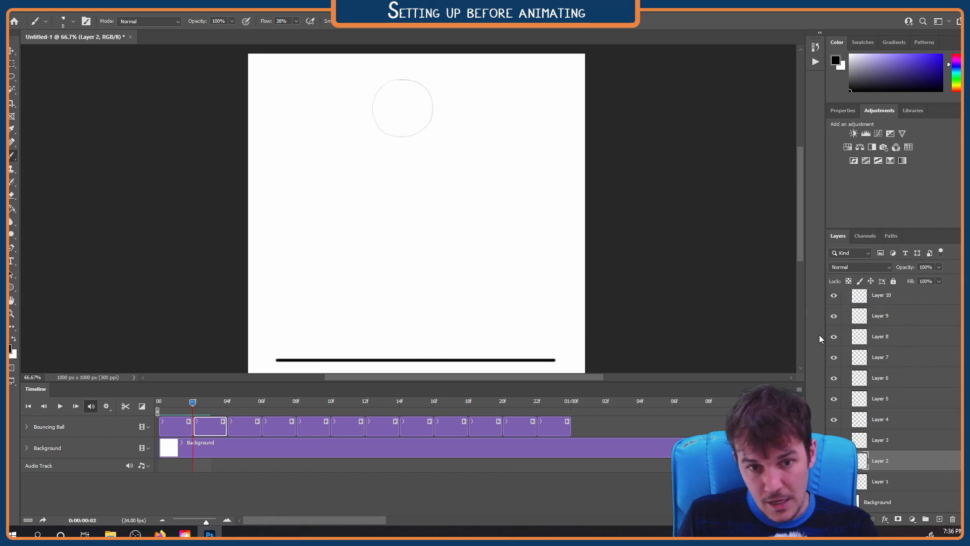
Examine the onion skin count, spacing, opacity and blend mode options, and leave them without applying changes
click(799, 389)
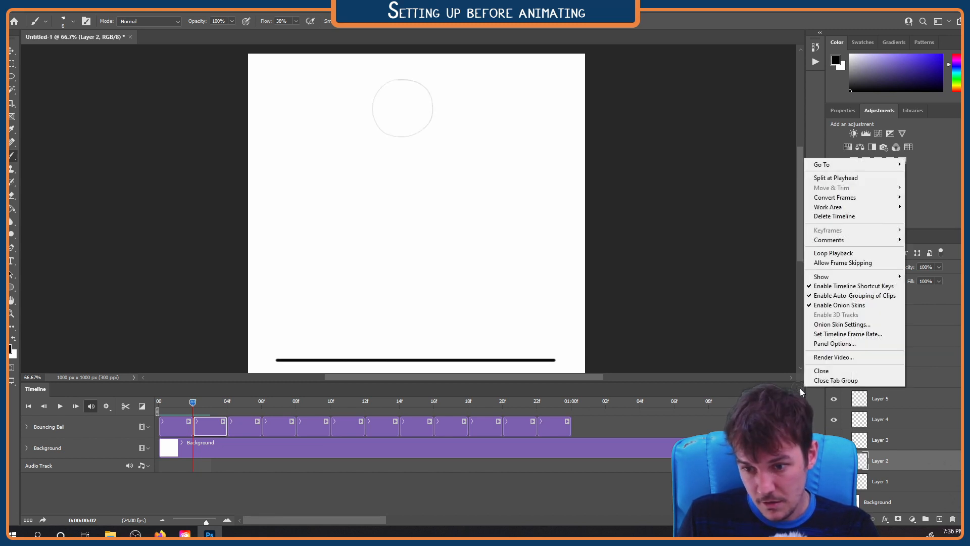
click(829, 326)
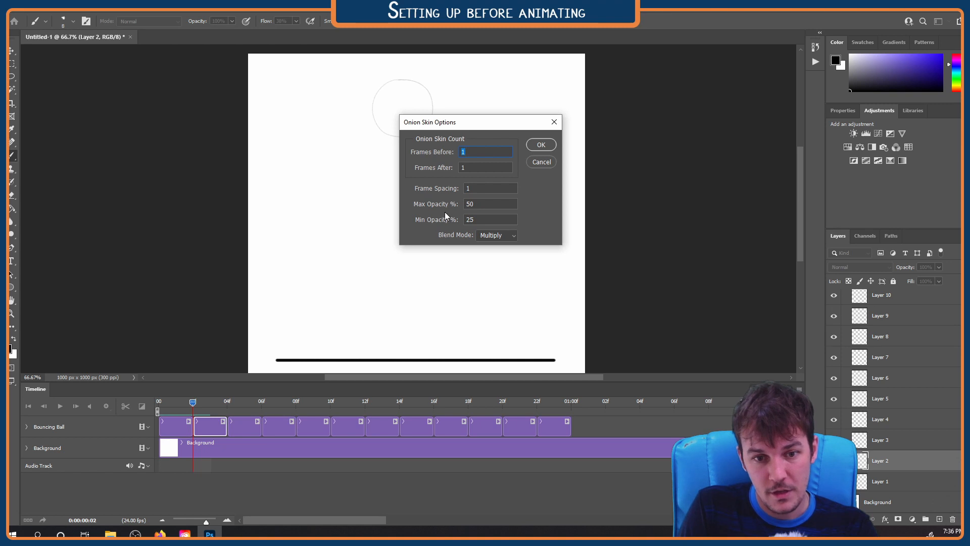
click(546, 163)
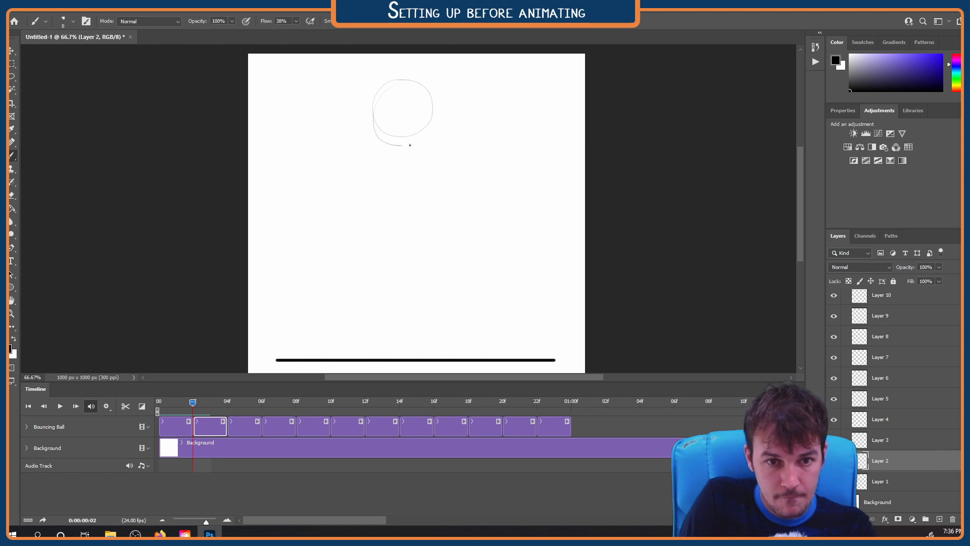
Draw the ball's circle on Layer 2, slightly lower than the Layer 1 circle
mouse_move(384, 95)
mouse_down()
mouse_move(379, 101)
mouse_move(436, 115)
mouse_move(388, 90)
mouse_up()
key(ctrl+z)
key(Right)
key(Right)
Set the onion skin Frames Before count to 2 and apply the settings
click(802, 390)
click(836, 327)
text(2)
click(546, 147)
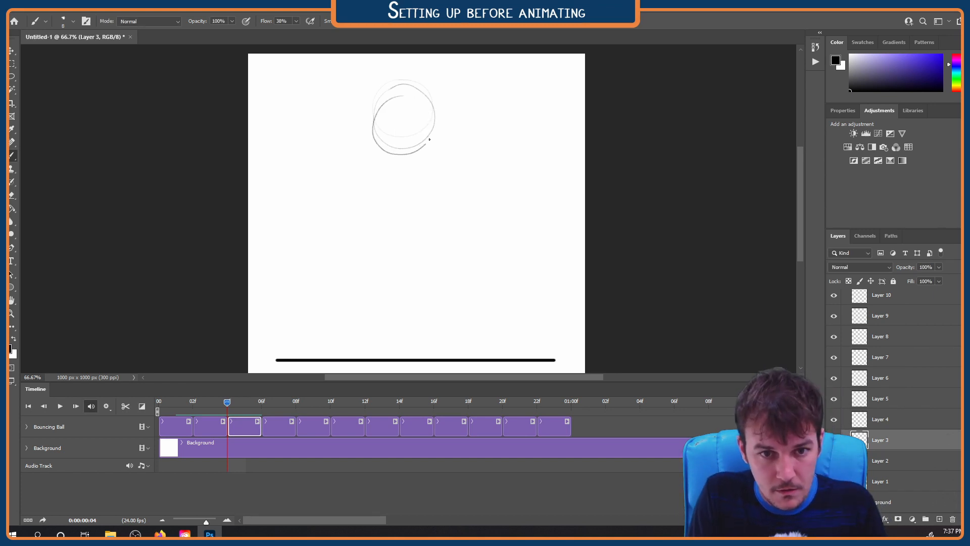
Step back and forth through the opening frames to compare the ball's positions on the first three layers
key(Right)
key(Right)
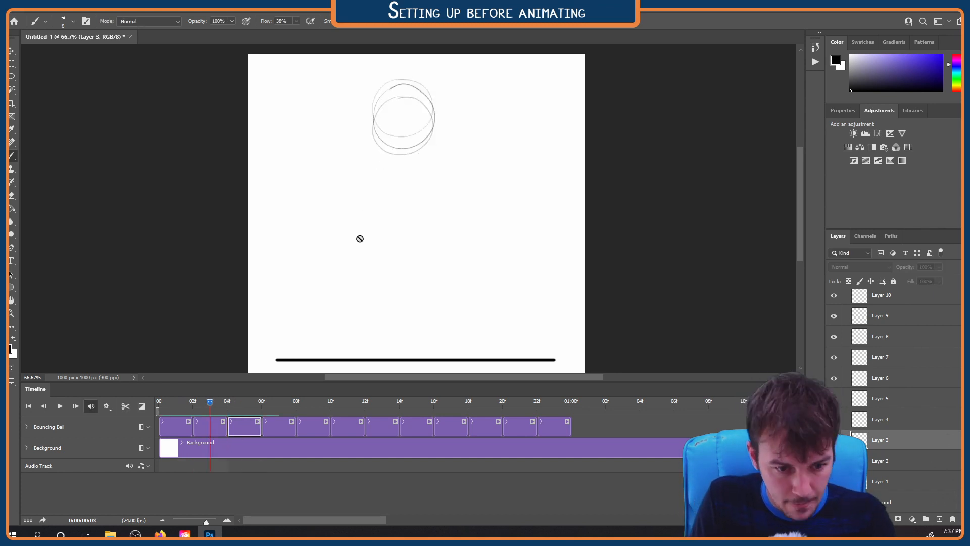
key(Left)
key(Right)
key(Left)
key(Left)
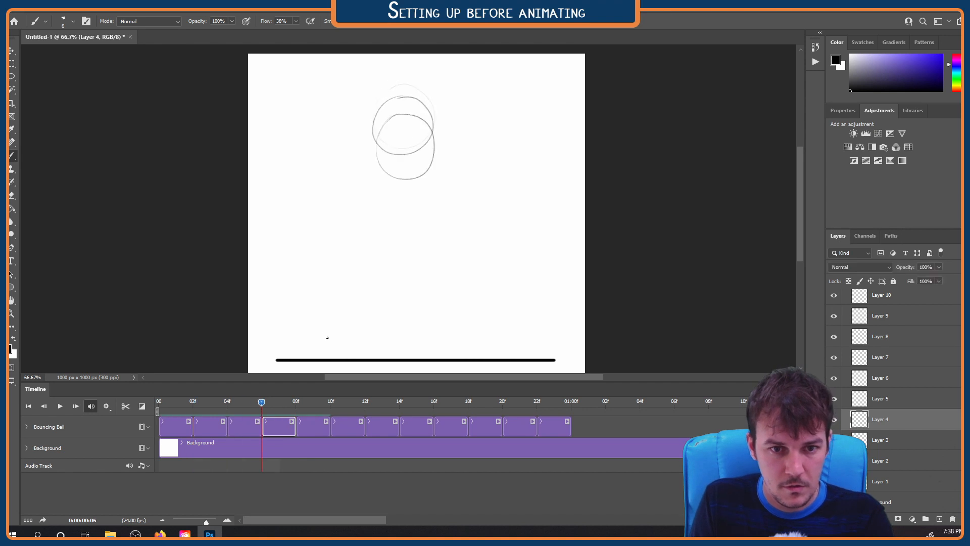
Redraw the ball's circle on Layer 4, slightly lower than the Layer 3 circle
key(Right)
drag(434, 143, 390, 122)
key(ctrl+z)
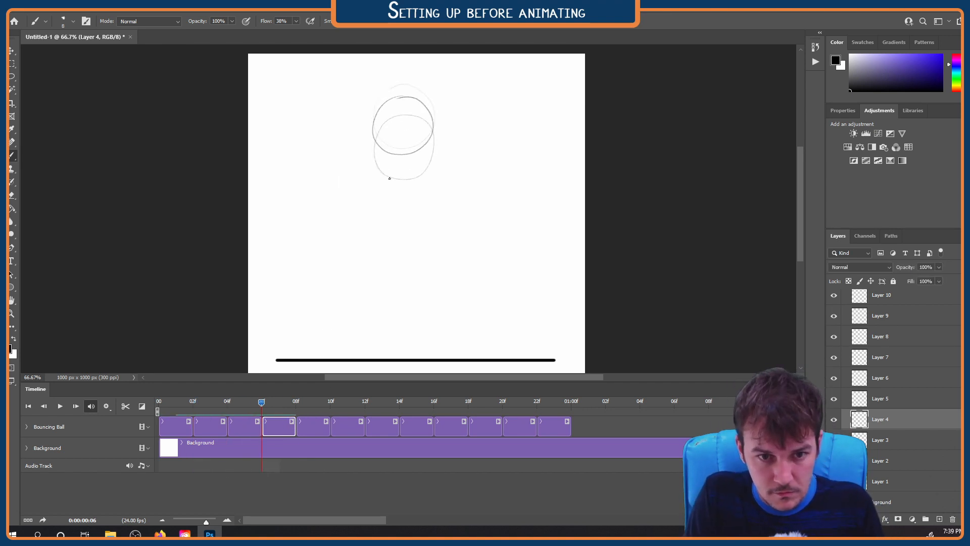
key(Right)
key(Right)
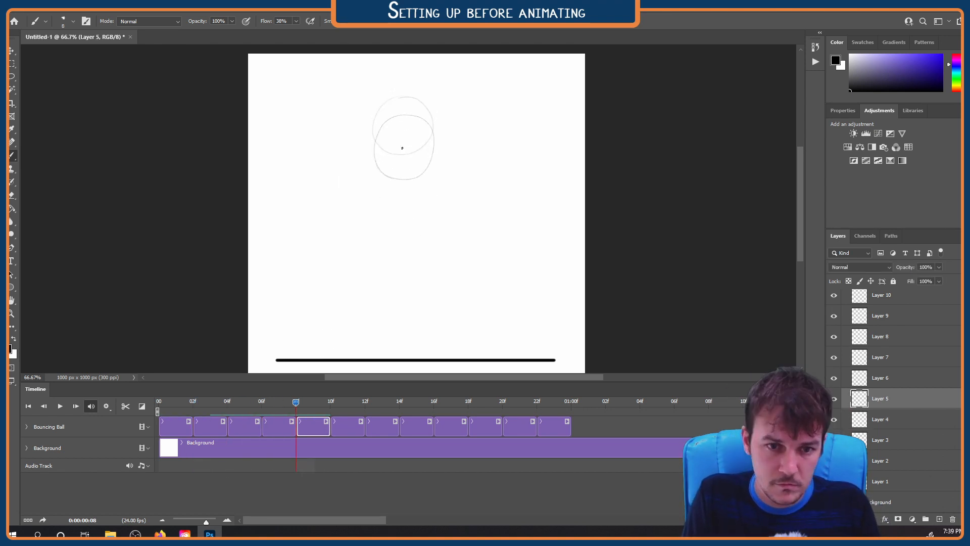
Draw a slightly stretched ball on Layer 5 below the Layer 4 circle and compare it with the neighbouring frames
key(Right)
key(Right)
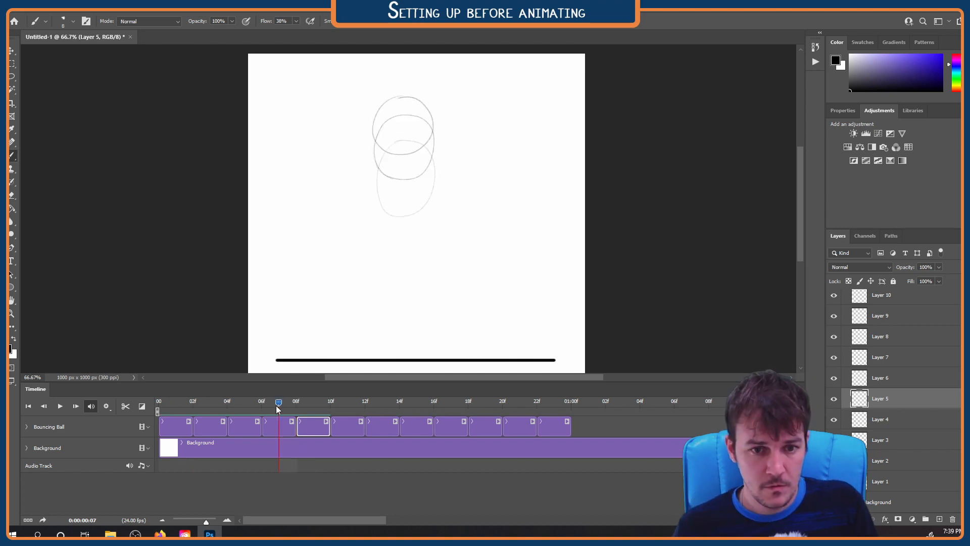
key(Left)
key(Left)
key(Left)
key(Left)
key(Left)
key(Left)
key(Left)
key(Left)
key(Left)
key(Right)
key(Right)
key(Right)
key(Right)
key(Right)
key(Right)
key(Right)
key(Right)
key(Right)
Draw a vertically stretched oval on Layer 6 below the Layer 5 ball, redoing it until it matches the preceding frames
key(ctrl+z)
key(Left)
key(Left)
key(Left)
key(Left)
key(Left)
key(Right)
key(Right)
key(Right)
key(Right)
key(Right)
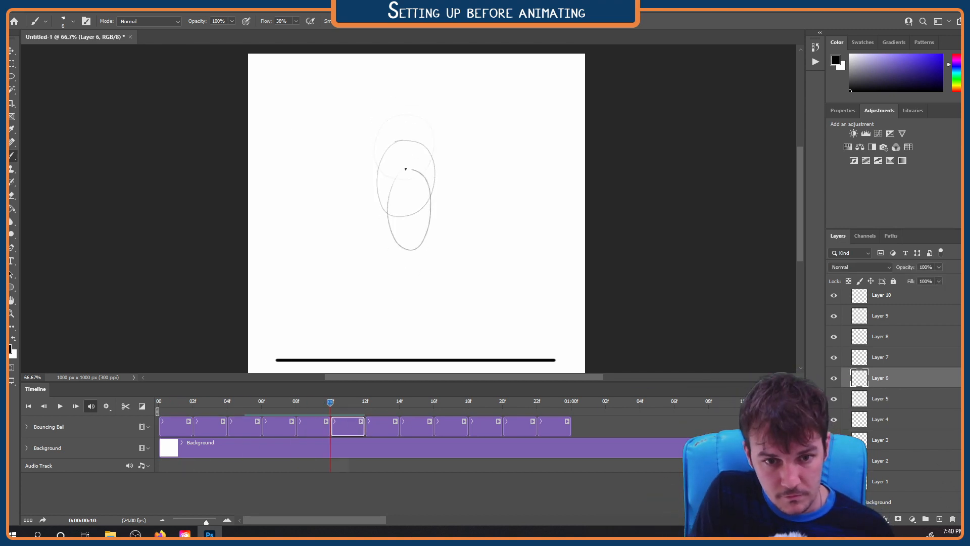
key(ctrl+z)
key(Left)
key(Left)
key(Left)
key(Left)
key(Left)
key(Left)
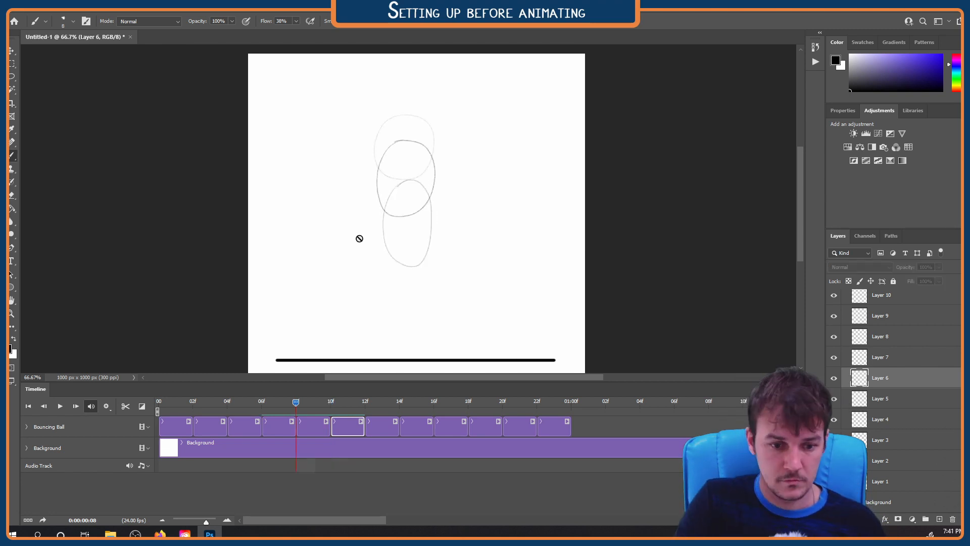
key(Right)
key(Right)
key(Right)
key(Right)
key(Right)
key(Right)
key(Right)
key(Right)
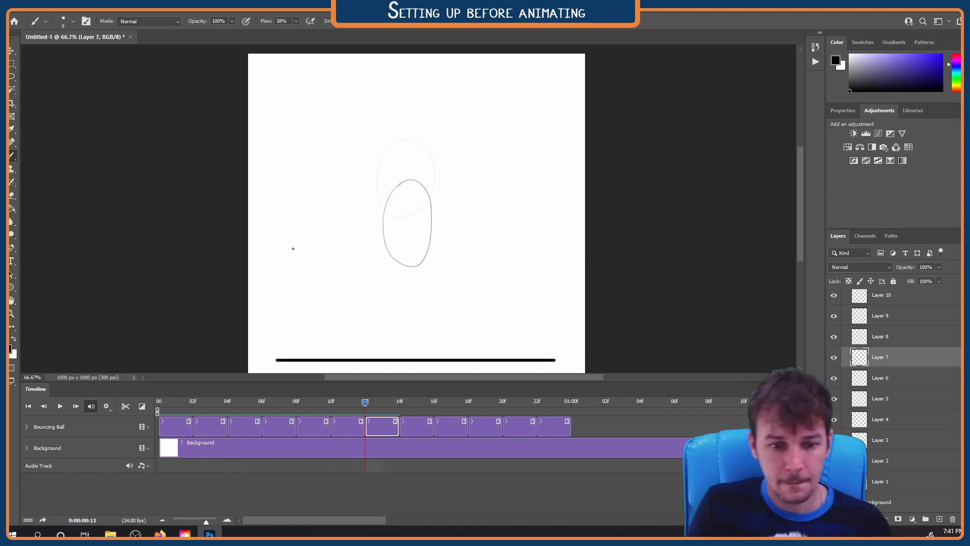
Draw a narrower, longer oval on Layer 7, below the Layer 6 ball and just above the ground line
drag(409, 240, 393, 304)
drag(365, 402, 399, 402)
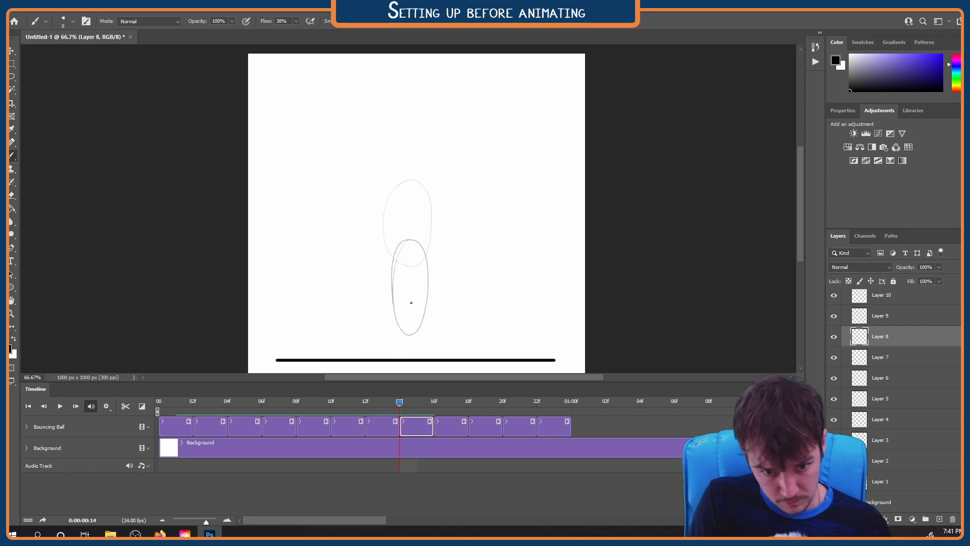
drag(386, 352, 421, 364)
key(ctrl+z)
drag(409, 310, 393, 357)
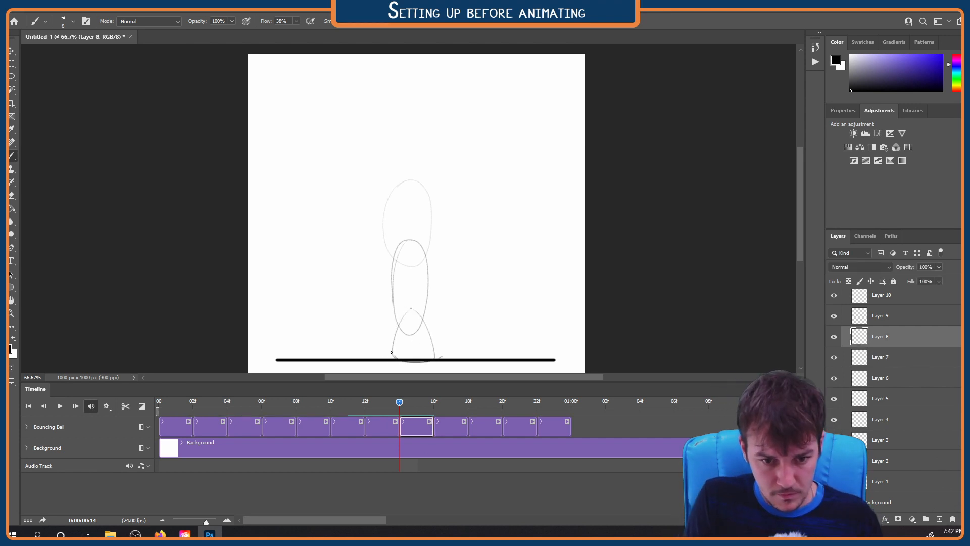
mouse_move(399, 402)
mouse_down()
mouse_move(418, 403)
mouse_move(159, 403)
mouse_move(400, 403)
mouse_up()
key(e)
drag(410, 309, 390, 364)
key(b)
Move the Layer 7 oval straight down with Free Transform until it touches the ground line
mouse_move(400, 403)
mouse_down()
mouse_move(190, 403)
mouse_move(399, 402)
mouse_move(307, 403)
mouse_up()
click(314, 426)
mouse_move(307, 403)
mouse_down()
mouse_move(400, 403)
mouse_move(183, 403)
mouse_move(400, 407)
mouse_up()
shift+click(415, 426)
key(ctrl+t)
key(shift+Down)
key(shift+Down)
key(shift+Down)
key(shift+Down)
key(shift+Down)
key(shift+Down)
key(Return)
key(ctrl+t)
key(Escape)
Reposition the preceding ball drawings with Free Transform, lowering the Layer 6 oval to even out the spacing of the fall
click(322, 429)
key(ctrl+t)
key(shift+Up)
key(shift+Up)
key(shift+Up)
key(shift+Up)
key(shift+Up)
key(Return)
click(355, 431)
key(ctrl+t)
Draw a squashed, dome-shaped ball on Layer 8 resting on the ground line
click(416, 426)
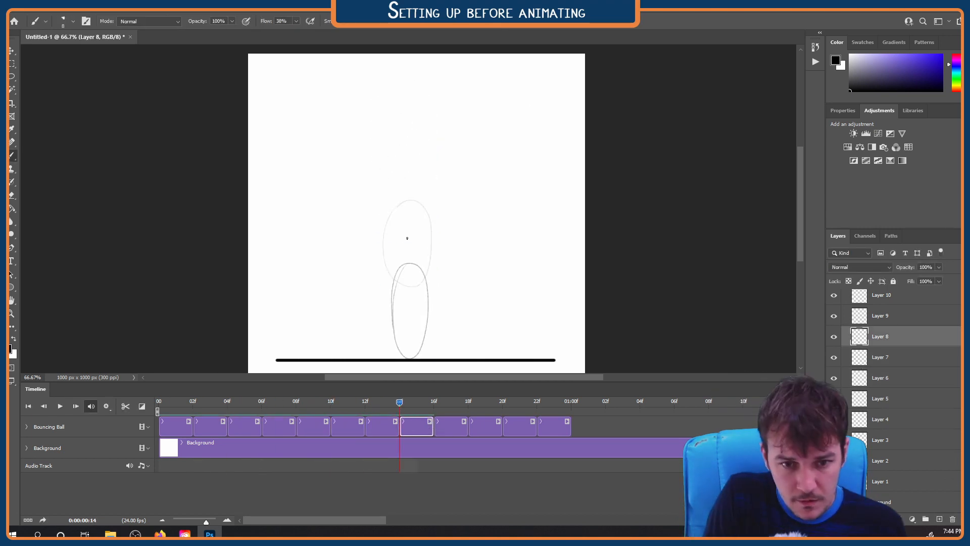
drag(399, 403, 435, 409)
click(451, 427)
scroll(409, 340, up, 10)
scroll(409, 341, down, 6)
drag(399, 278, 426, 314)
scroll(425, 314, down, 6)
mouse_move(434, 404)
mouse_down()
mouse_move(417, 403)
mouse_move(434, 403)
mouse_up()
Draw a wide flattened ball on Layer 9 and an even flatter one on Layer 10, both resting on the ground line
scroll(411, 326, up, 5)
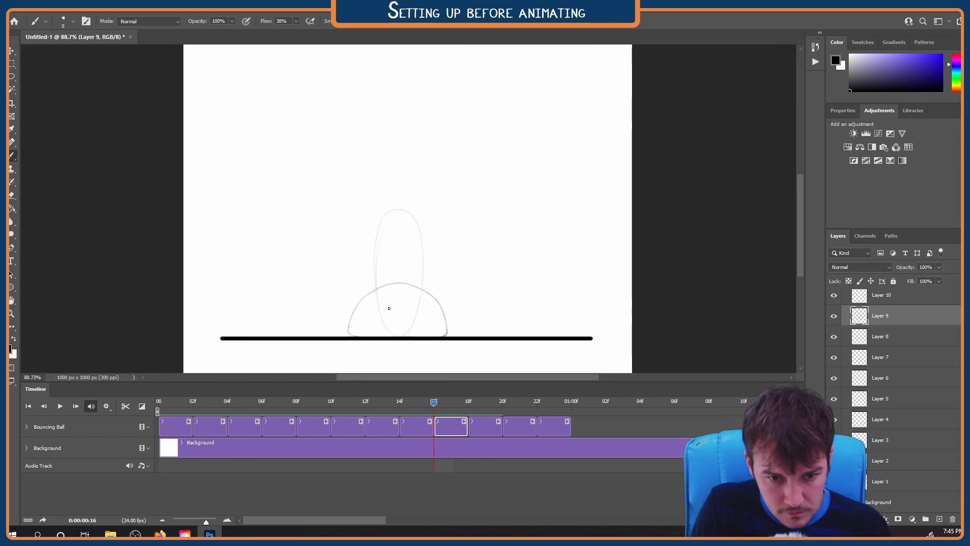
drag(423, 307, 452, 309)
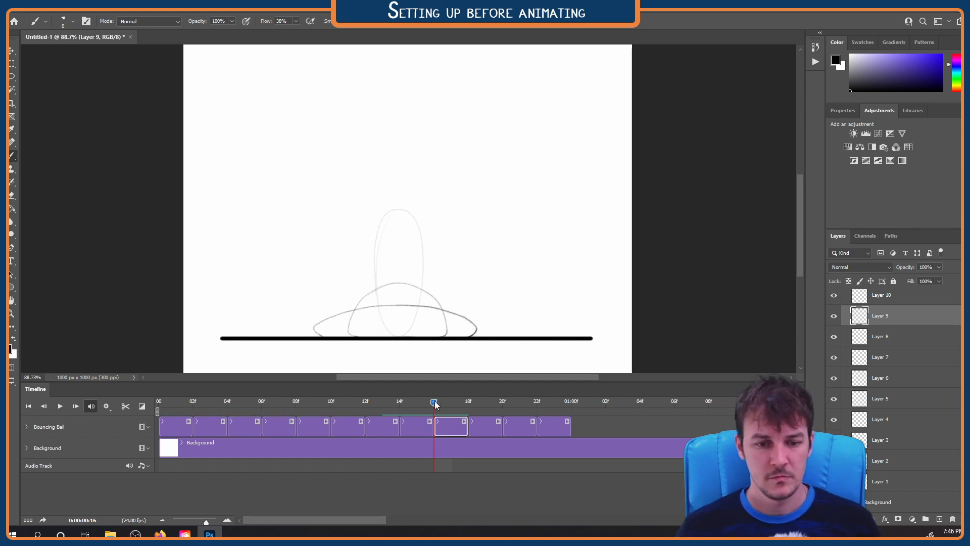
drag(433, 404, 468, 404)
click(485, 427)
drag(318, 337, 465, 338)
Play the animation from the first frame with onion skins turned off
mouse_move(468, 403)
mouse_down()
mouse_move(479, 388)
mouse_move(158, 403)
mouse_up()
scroll(410, 303, down, 5)
click(799, 389)
click(838, 253)
key(space)
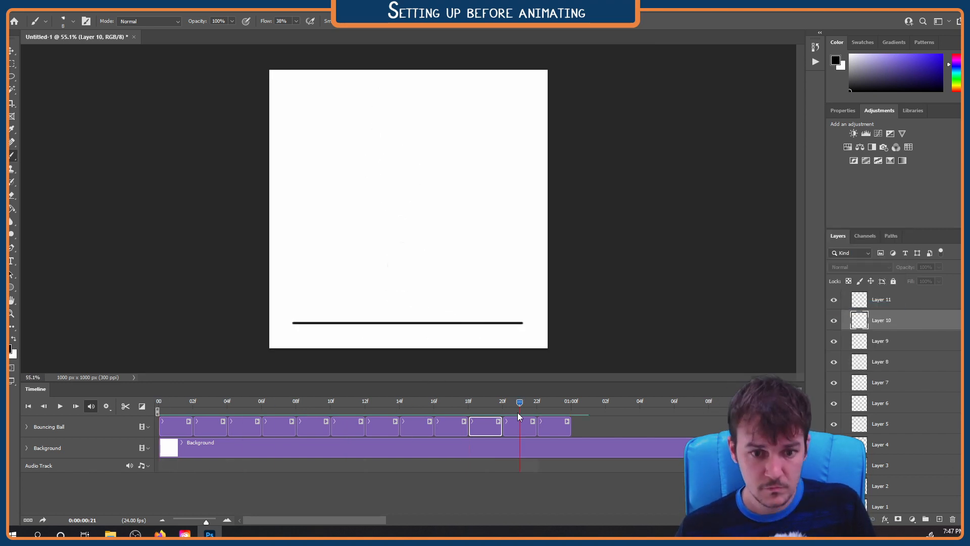
Draw a tall dome-shaped ball on Layer 11, stretching upward from the ground line
drag(428, 404, 503, 406)
click(520, 427)
scroll(419, 261, up, 3)
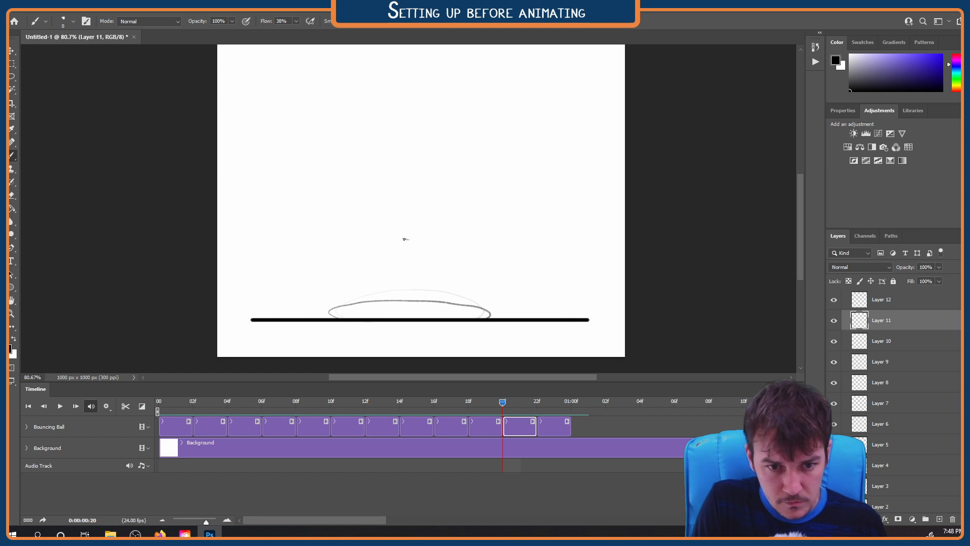
drag(368, 317, 438, 306)
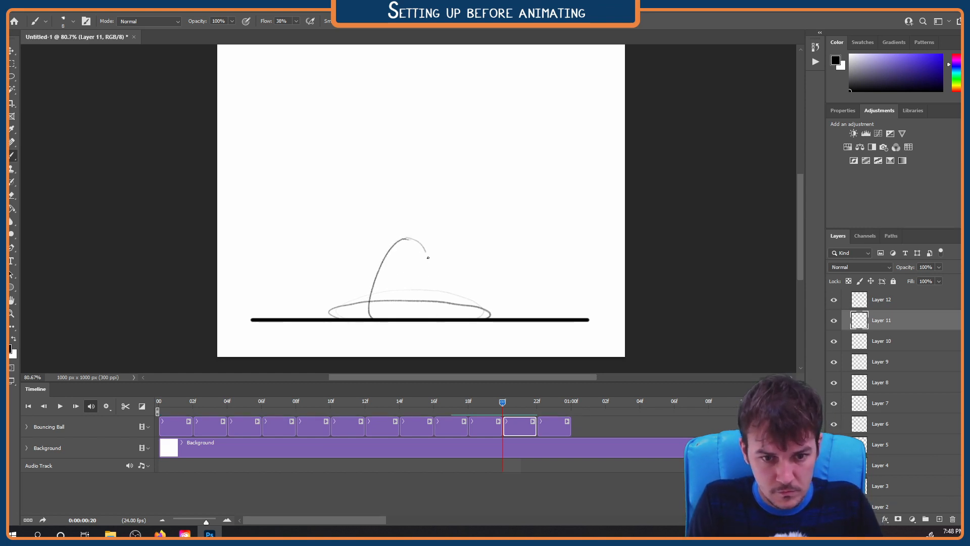
drag(428, 258, 437, 317)
scroll(429, 298, down, 5)
Duplicate the Layer 1 clip to the end of the Bouncing Ball track, right after Layer 12, and check the gap before it
drag(180, 405, 546, 405)
click(552, 427)
scroll(401, 290, up, 4)
scroll(400, 290, down, 1)
click(189, 430)
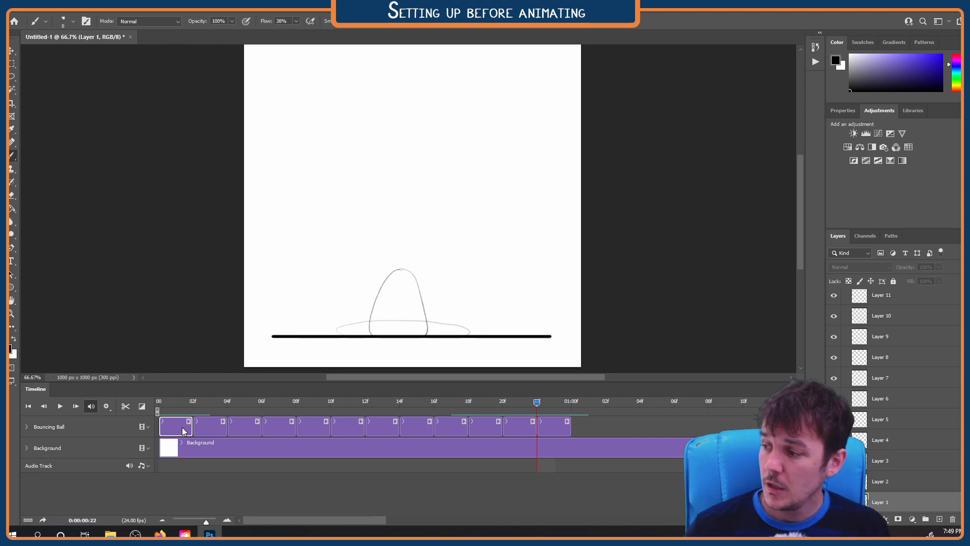
click(173, 403)
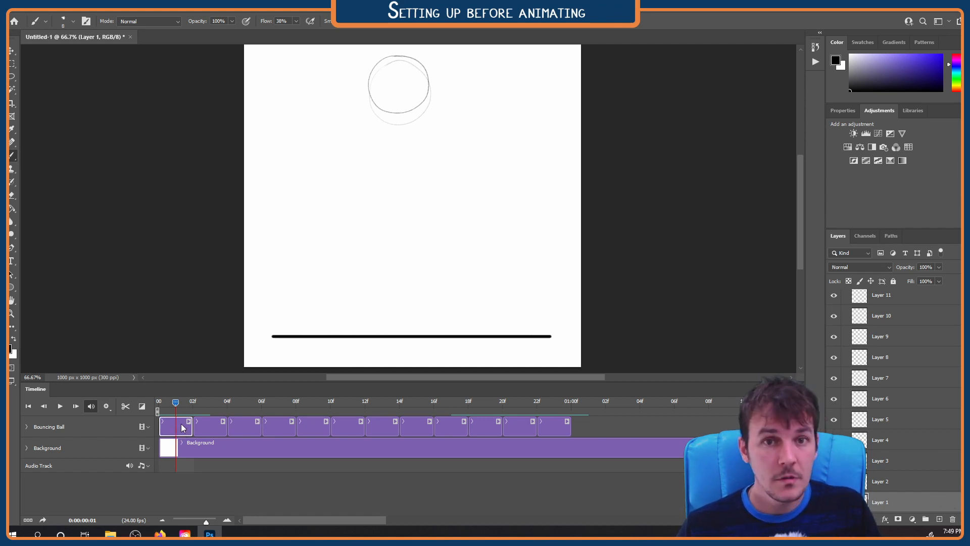
drag(178, 430, 586, 430)
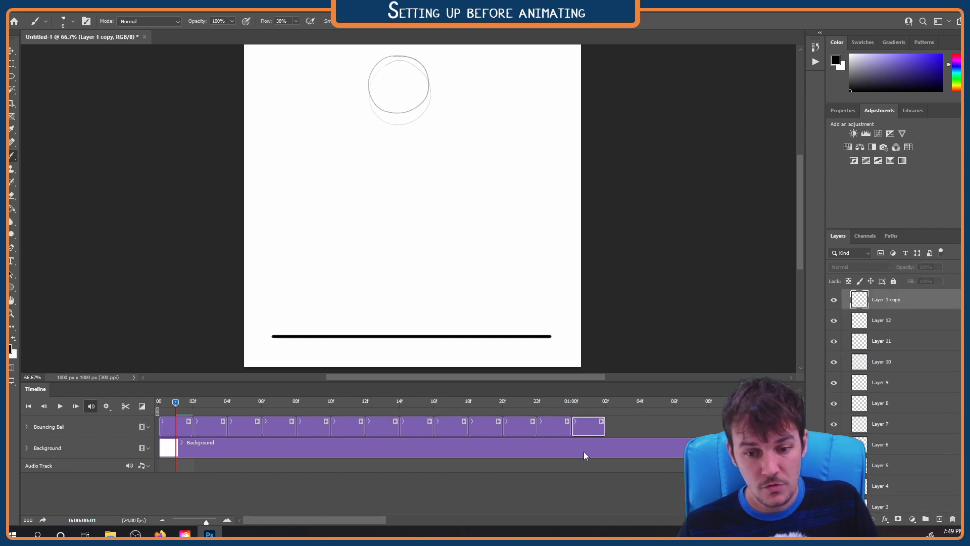
click(586, 402)
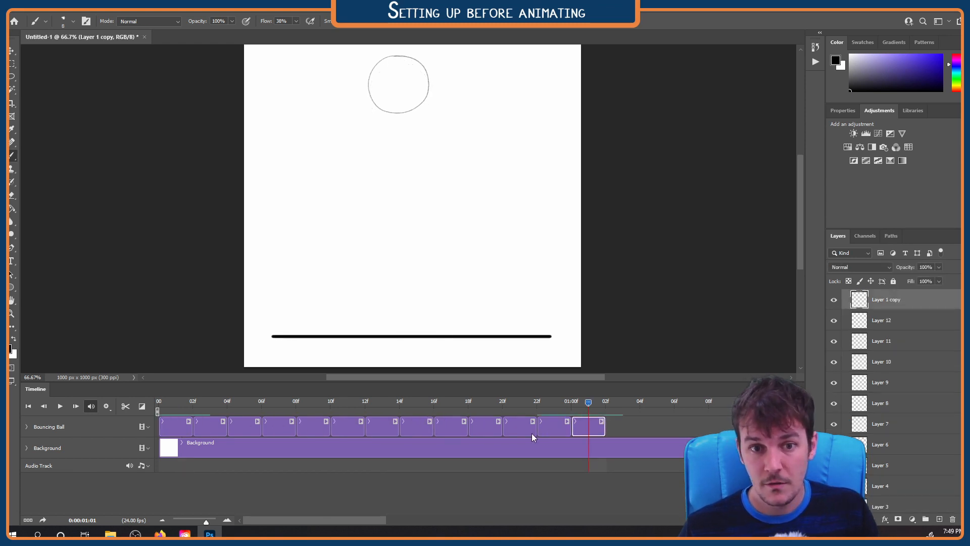
drag(590, 402, 451, 403)
click(579, 399)
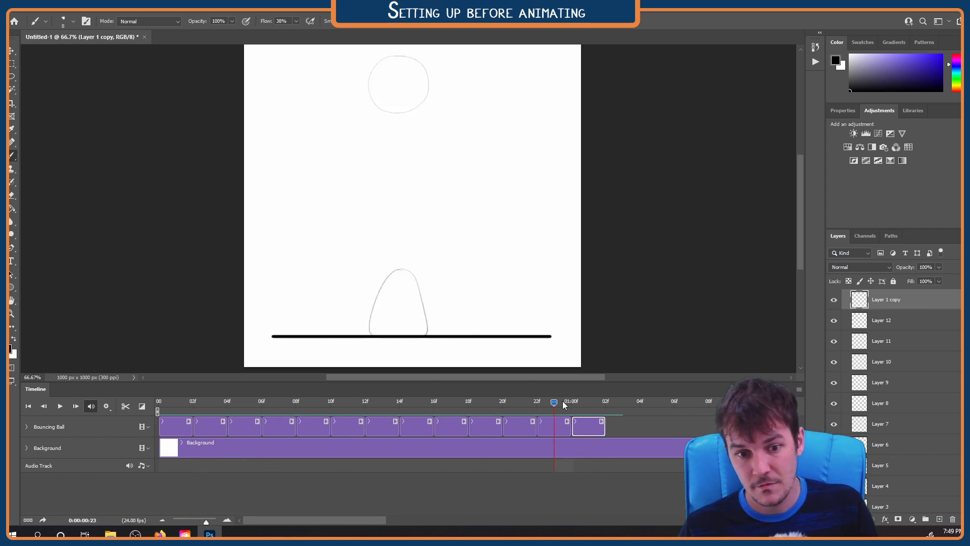
mouse_move(572, 401)
mouse_down()
mouse_move(551, 401)
mouse_move(570, 406)
mouse_up()
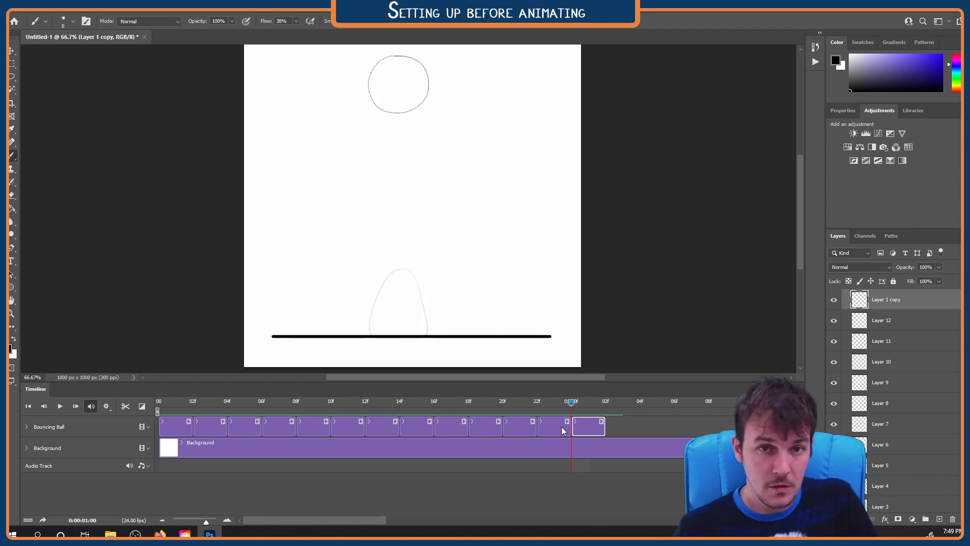
key(ctrl+shift+alt+n)
click(597, 404)
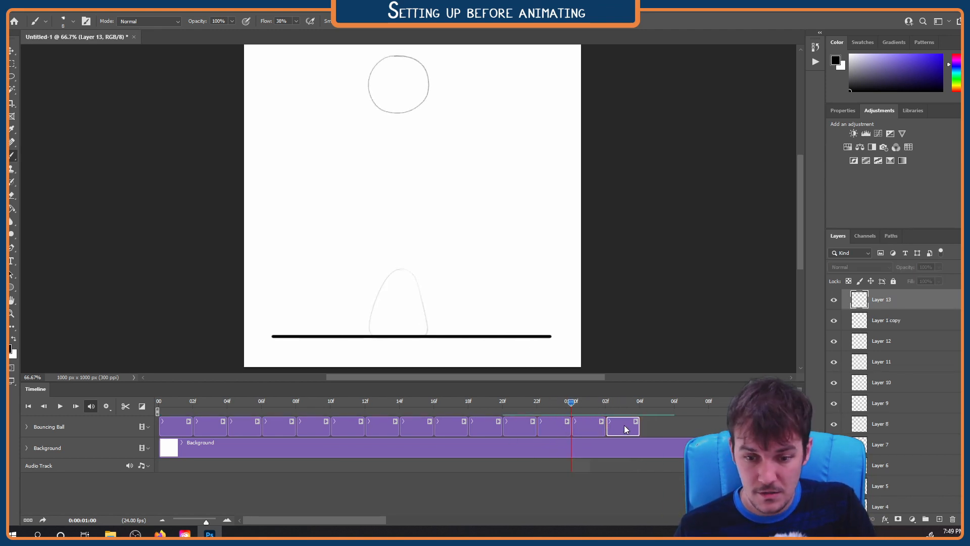
drag(624, 425, 589, 426)
click(578, 402)
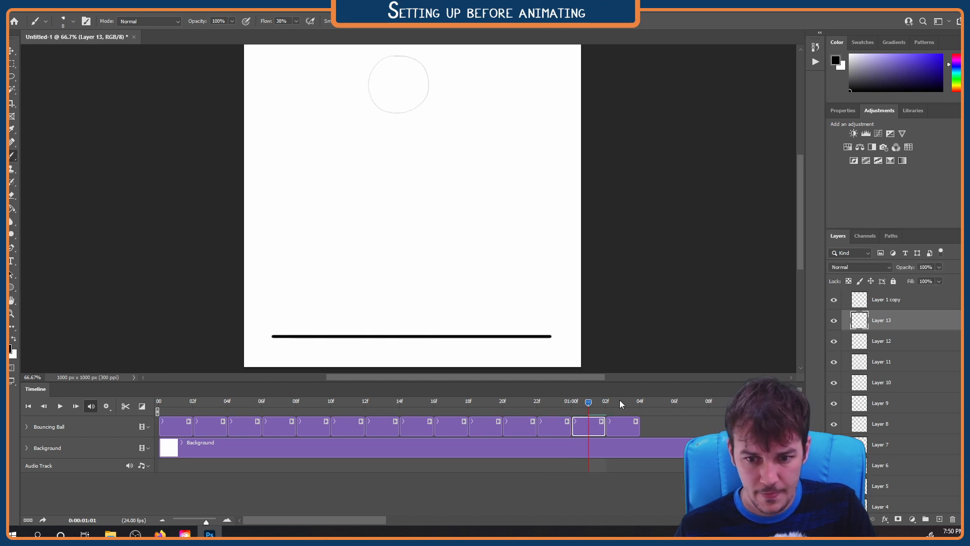
click(840, 344)
mouse_move(555, 402)
mouse_down()
mouse_move(589, 405)
mouse_move(541, 404)
mouse_move(554, 402)
mouse_up()
click(586, 426)
key(Delete)
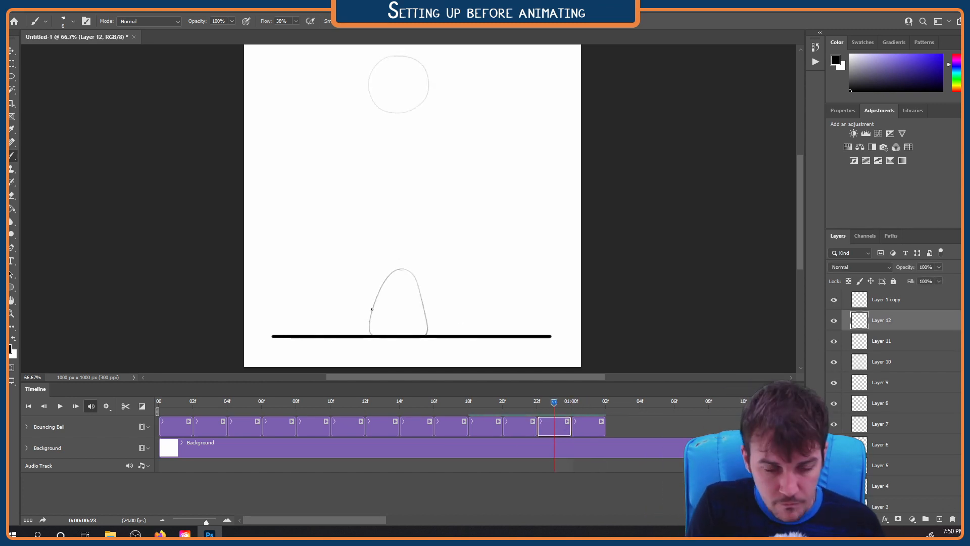
Draw a long narrow oval on Layer 12 lifting off the ground line, and compare it with the neighbouring frames
mouse_move(409, 312)
mouse_down()
mouse_move(400, 217)
mouse_move(383, 275)
mouse_up()
key(ctrl+z)
key(ctrl+z)
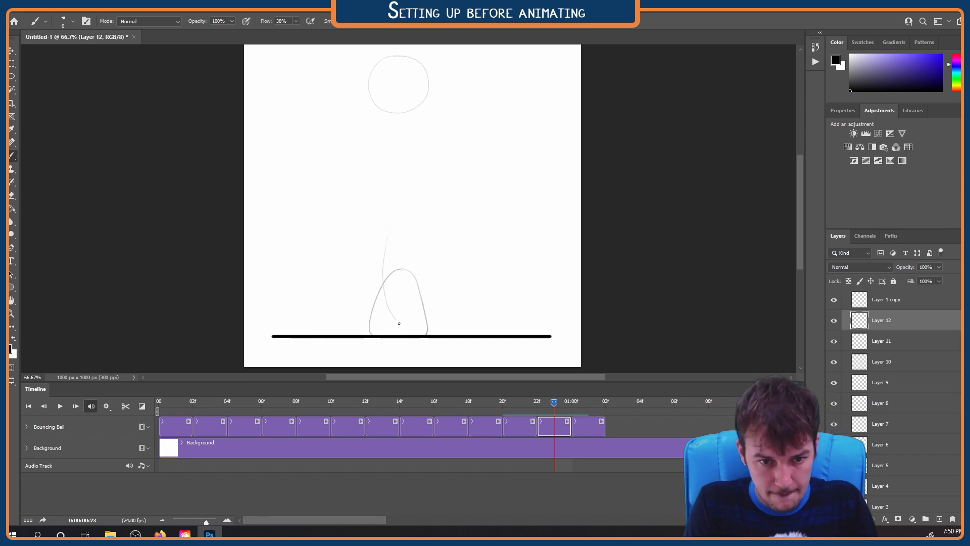
key(ctrl+z)
drag(389, 220, 384, 301)
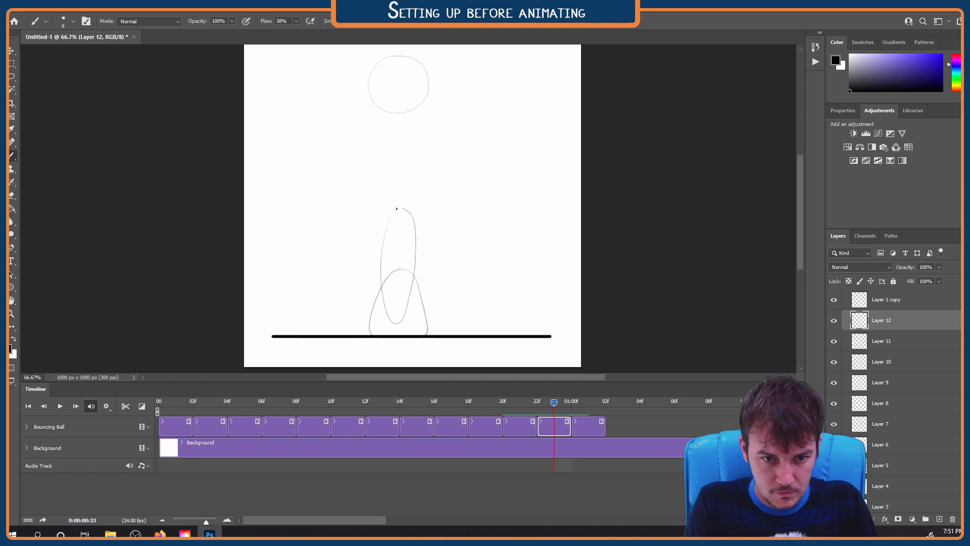
drag(397, 209, 382, 260)
key(Left)
key(Left)
key(Left)
key(Right)
key(Right)
key(Right)
key(Right)
Set the brush flow to 20% and insert a new Layer 13 between Layer 12 and the Layer 1 copy
key(shift+2)
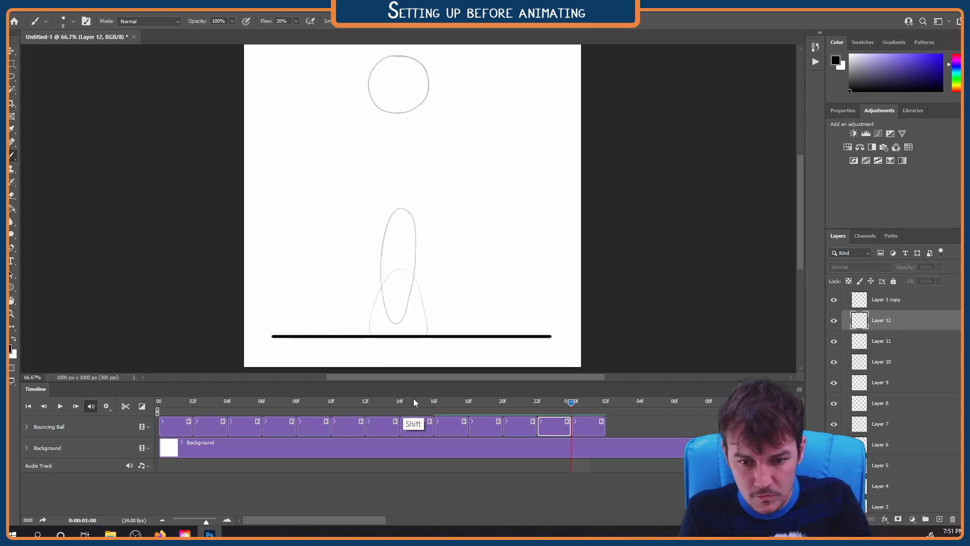
key(ctrl+shift+alt+n)
key(Right)
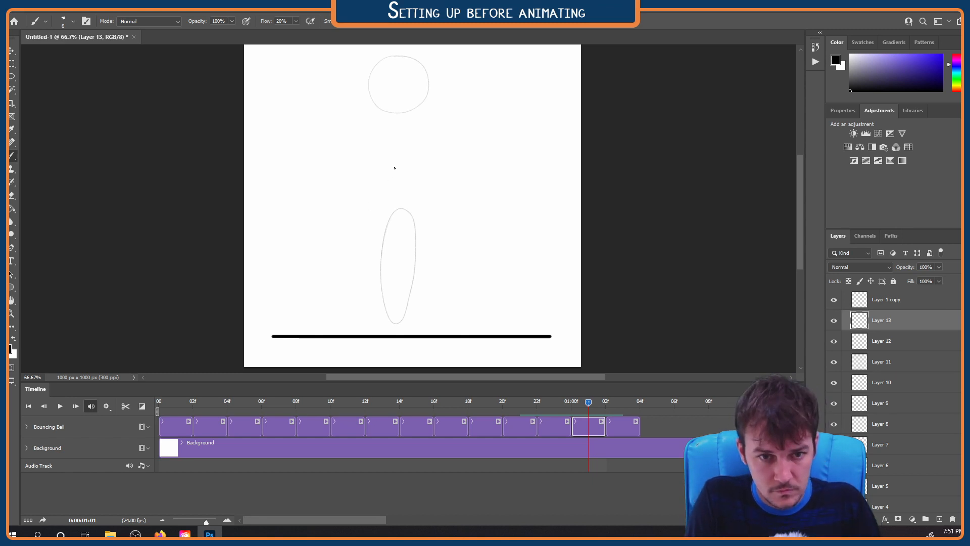
Draw a shorter, wider oval on Layer 13, higher than the Layer 12 ball, comparing it against the surrounding frames
key(Left)
key(Left)
key(Left)
key(Left)
key(Left)
key(Left)
key(Left)
key(Left)
key(Right)
key(Right)
key(Right)
key(Right)
key(Right)
key(Right)
key(Right)
key(Right)
key(Left)
key(Left)
key(Left)
key(Left)
key(Left)
key(Left)
key(Left)
key(Left)
key(Left)
key(Left)
key(Left)
key(Left)
key(Left)
key(Left)
key(Left)
key(Left)
key(Left)
key(Left)
key(Right)
key(Right)
key(Right)
key(Right)
key(Right)
key(Right)
key(Right)
key(Right)
key(Right)
key(Right)
key(Right)
key(Right)
key(Right)
key(Right)
key(Right)
key(Right)
key(Right)
key(Right)
key(Right)
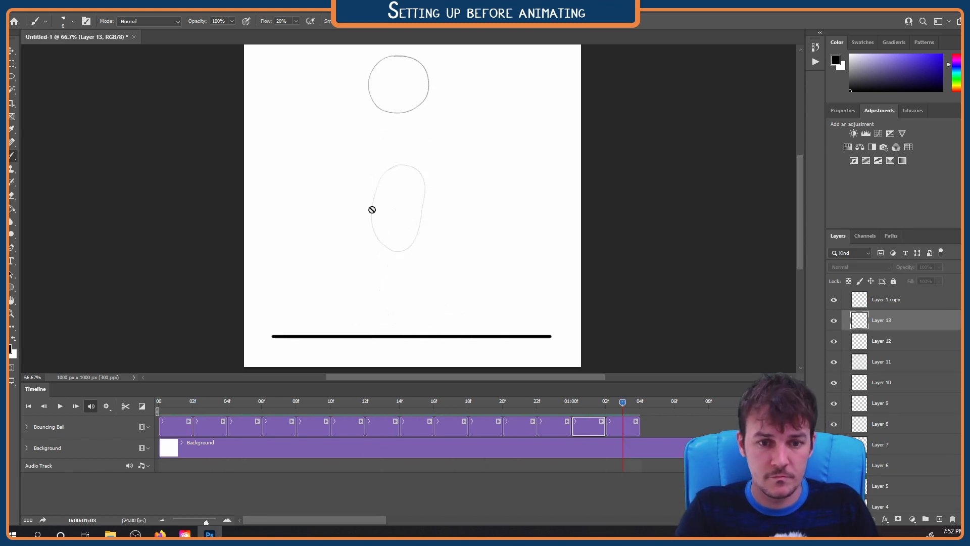
Insert Layers 14 and 15 before the Layer 1 copy and draw a rounder, progressively higher ball on each
key(ctrl+shift+alt+n)
key(Right)
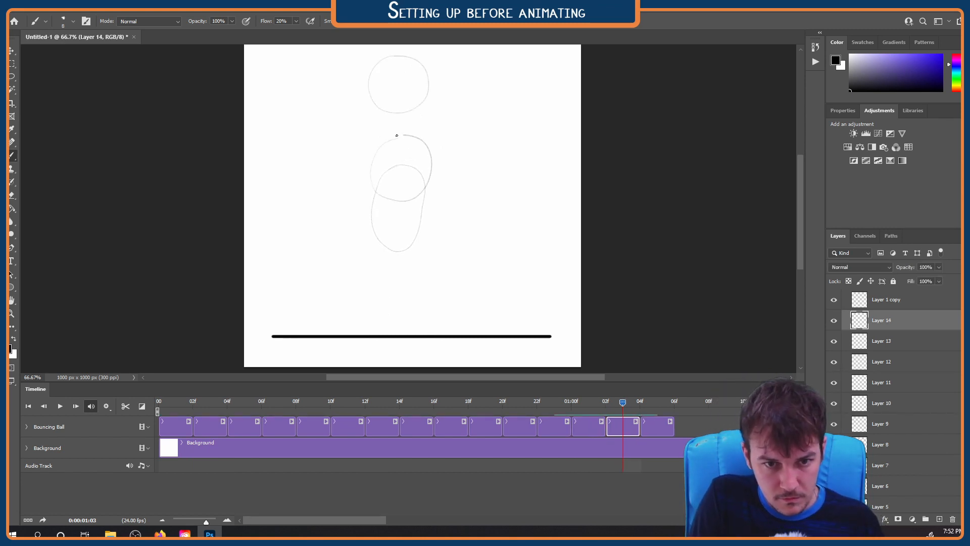
key(Right)
key(ctrl+shift+alt+n)
Insert Layer 16 before the Layer 1 copy and draw the ball's circle on it, slightly higher than on Layer 15
key(Right)
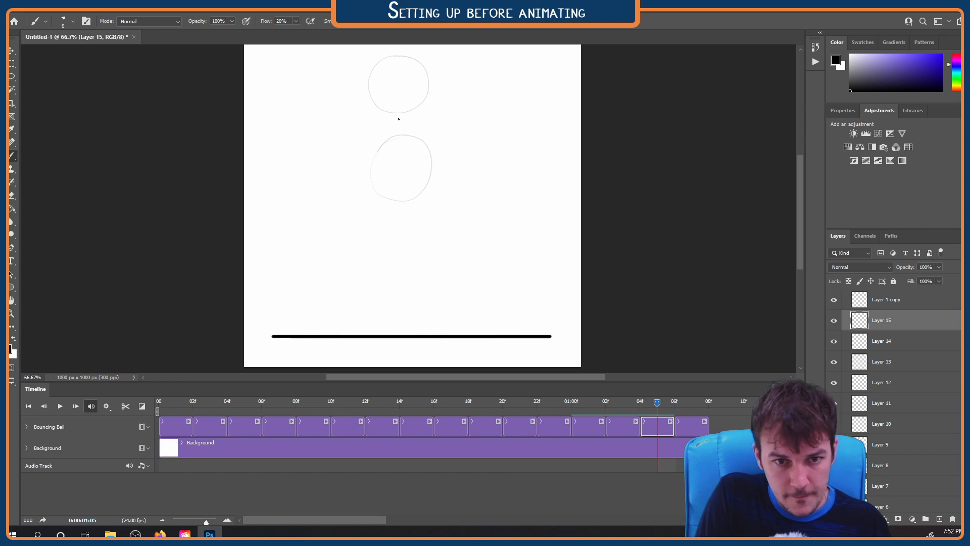
mouse_move(398, 118)
mouse_down()
mouse_move(376, 130)
mouse_move(428, 147)
mouse_move(379, 130)
mouse_move(424, 190)
mouse_up()
key(Right)
key(ctrl+shift+alt+n)
key(Right)
scroll(399, 129, up, 4)
mouse_move(396, 147)
mouse_down()
mouse_move(358, 179)
mouse_move(390, 228)
mouse_up()
drag(397, 143, 364, 188)
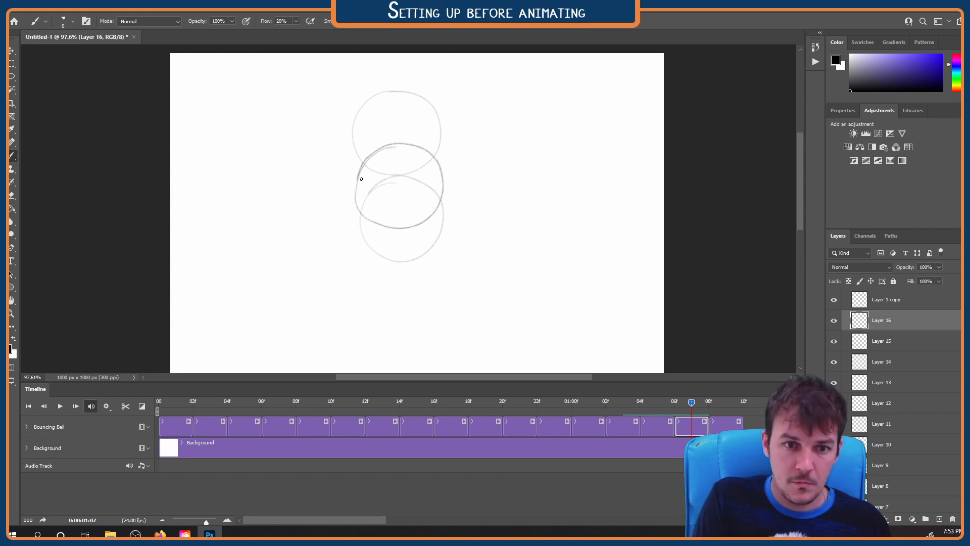
Insert Layers 17 and 18 before the Layer 1 copy and draw a circle on each, moving up in smaller increments toward the top position
key(Right)
key(ctrl+shift+alt+n)
key(Right)
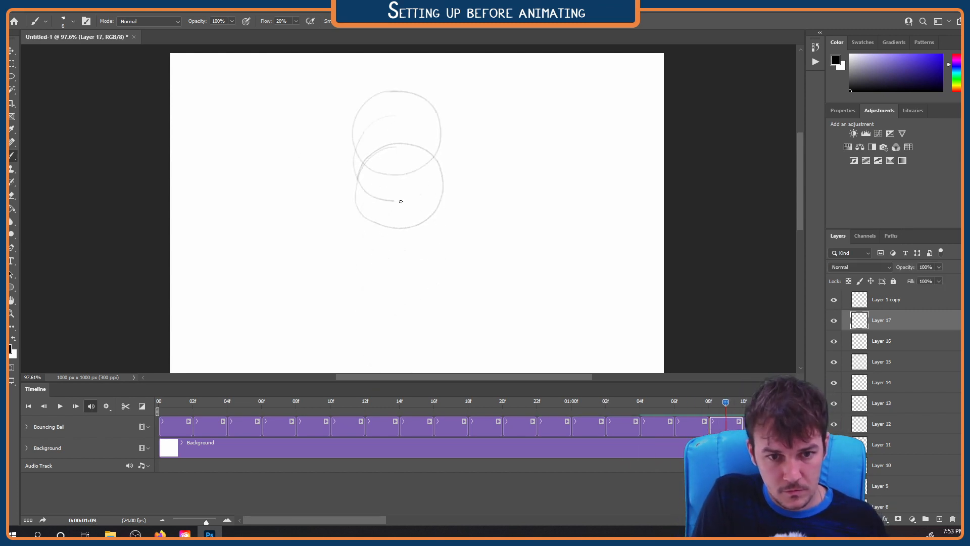
key(ctrl+shift+alt+n)
key(Right)
key(Right)
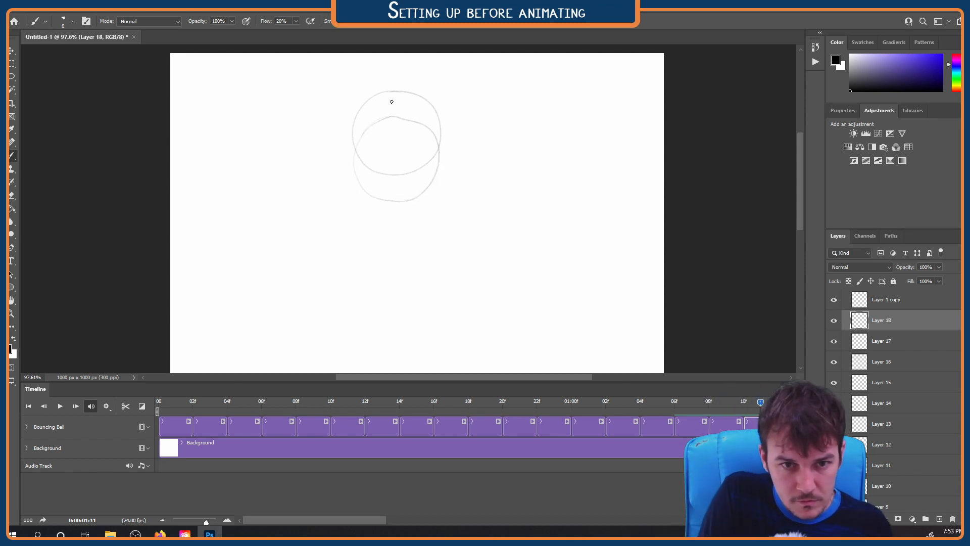
drag(362, 173, 402, 101)
Step through the last frames to review the ball's rise, and bring the whole canvas and full timeline into view
key(Right)
key(Left)
key(Left)
key(Left)
key(Left)
key(Left)
key(Left)
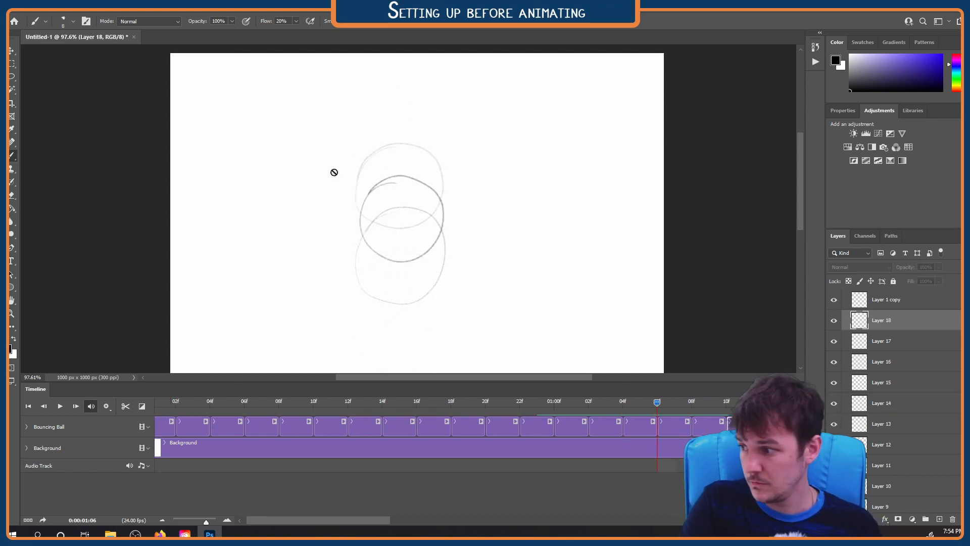
key(Right)
key(Right)
key(ctrl+0)
drag(206, 522, 188, 522)
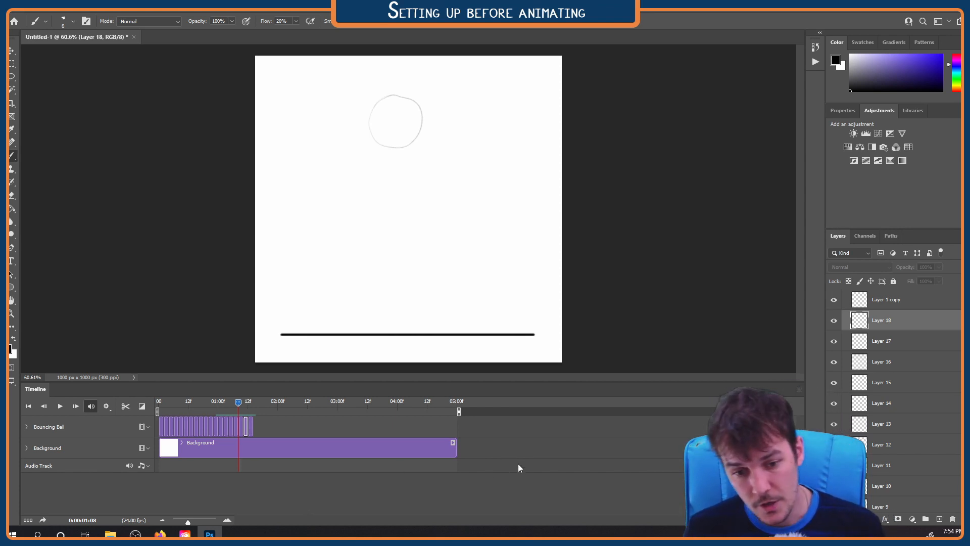
End the timeline's work area at the last Bouncing Ball clip and magnify the timeline to show its individual frames
drag(431, 411, 252, 412)
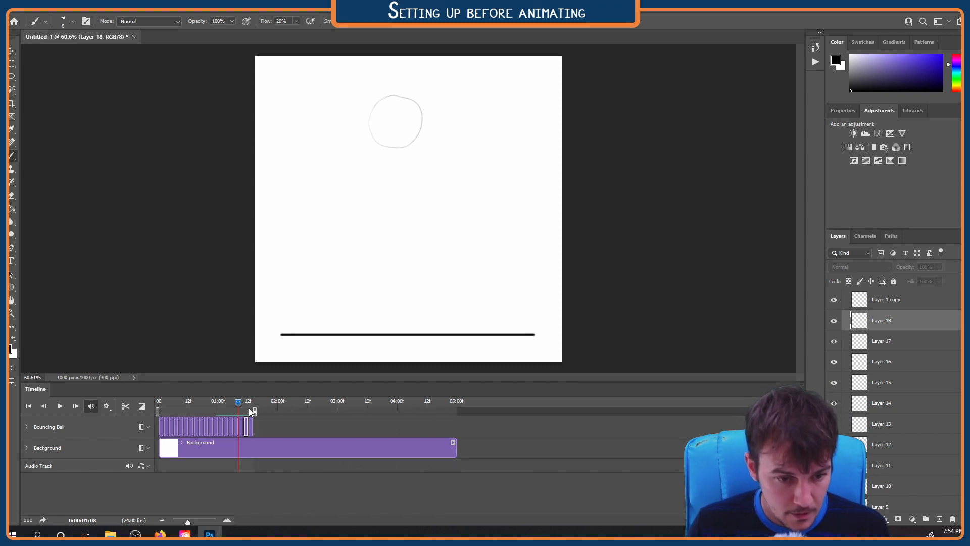
drag(188, 522, 202, 520)
drag(274, 520, 240, 523)
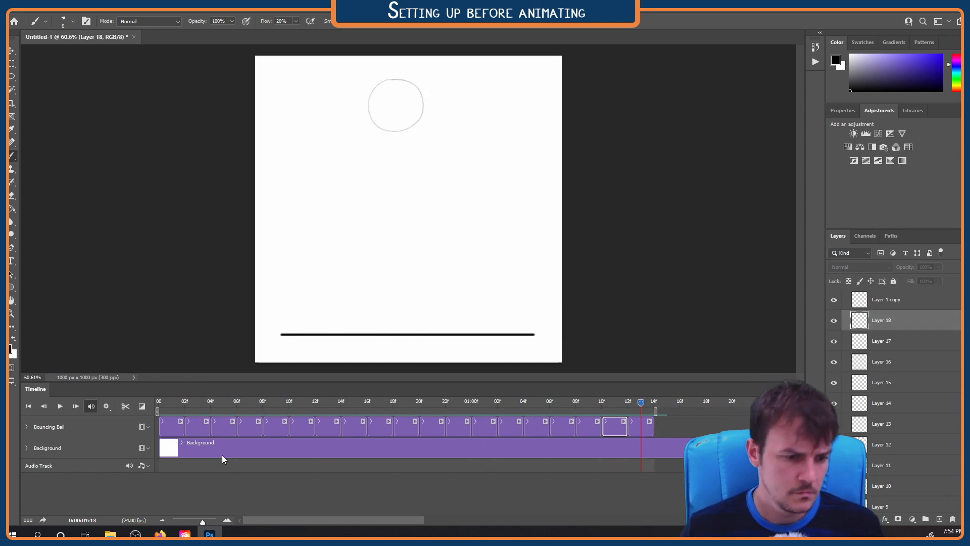
Enable Loop Playback with the preview resolution kept at 50%, and play the animation as a loop
click(106, 407)
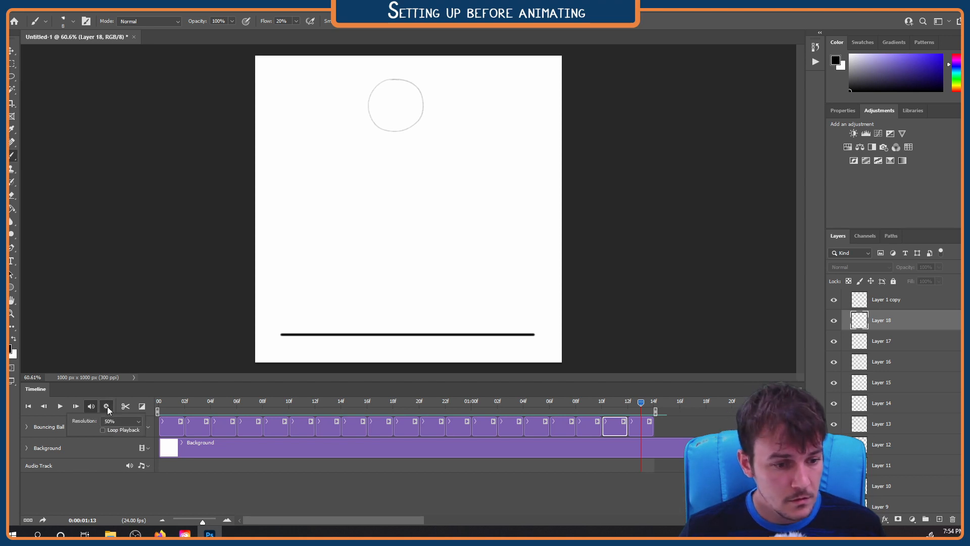
click(107, 407)
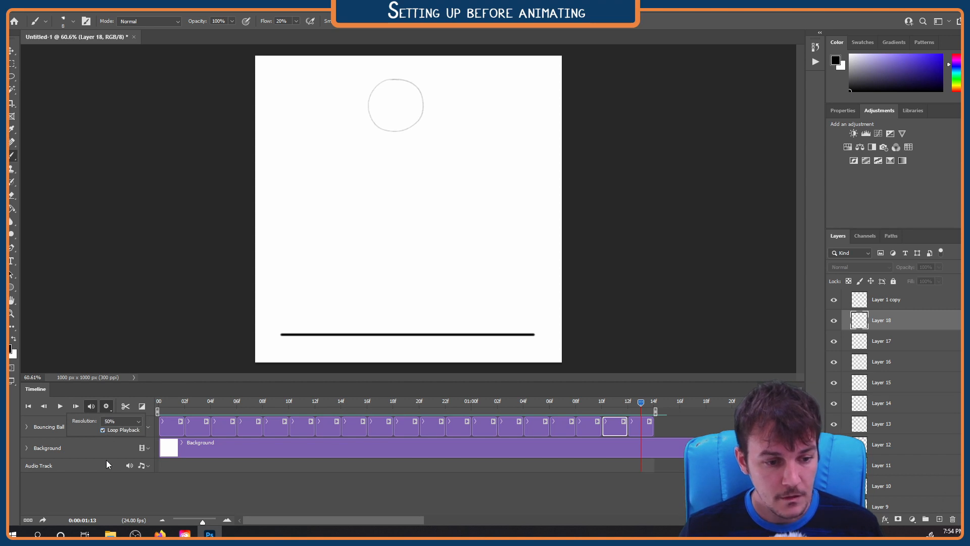
click(138, 422)
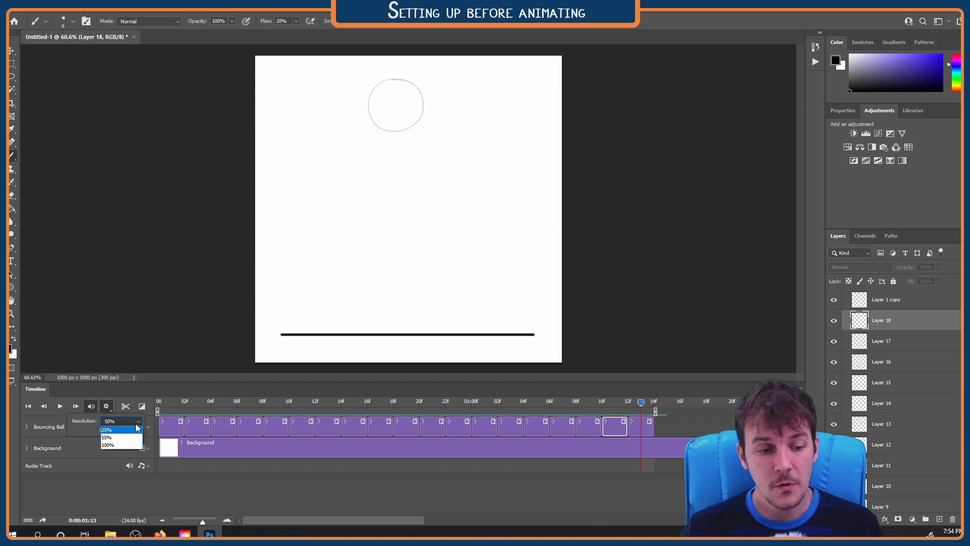
click(139, 424)
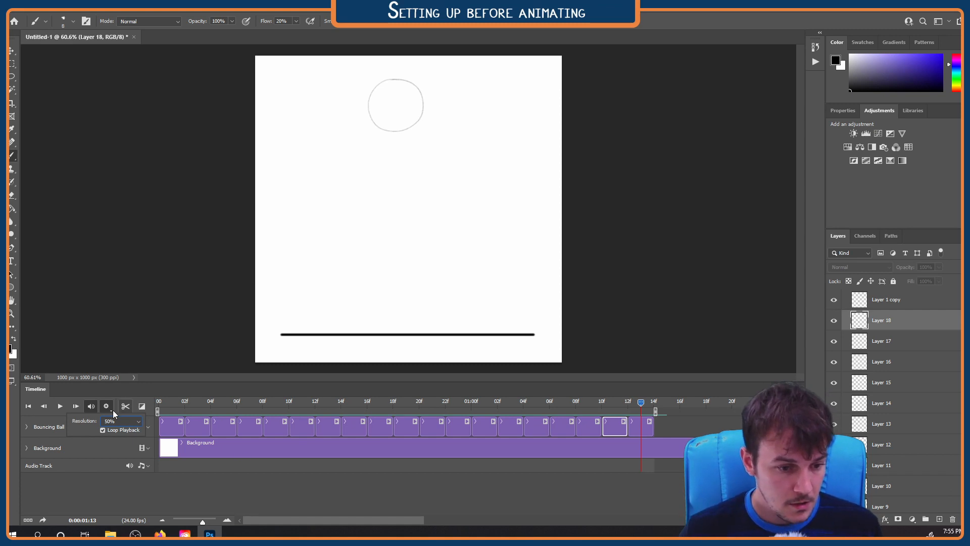
key(space)
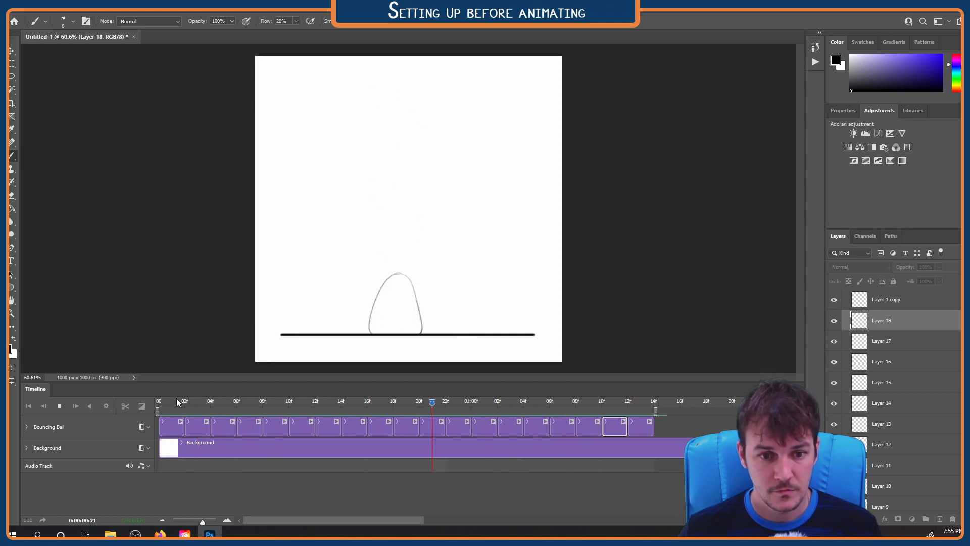
key(space)
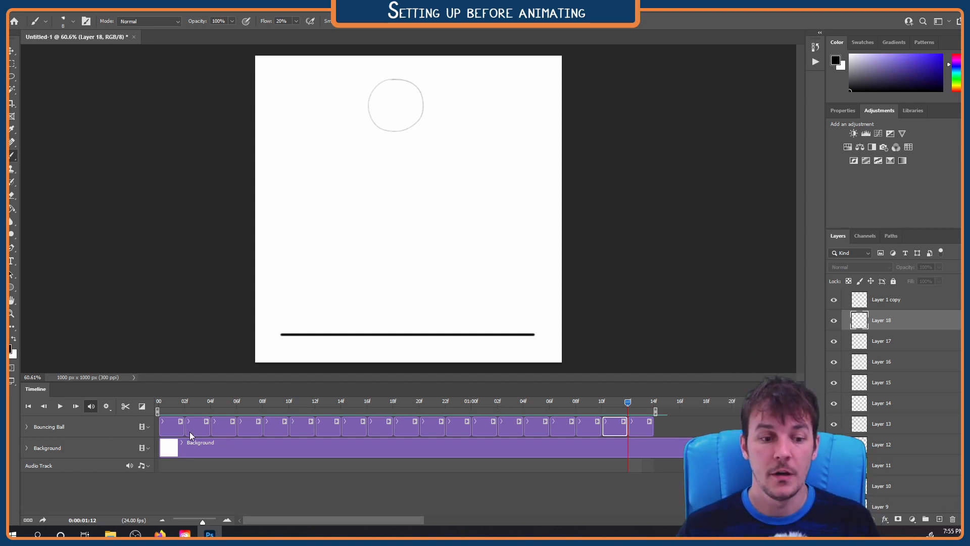
Shorten the clips of Layers 6 through 13 to one frame each and end the work area at the last clip
mouse_move(170, 400)
mouse_down()
mouse_move(641, 400)
mouse_move(169, 403)
mouse_move(331, 402)
mouse_move(219, 402)
mouse_move(297, 402)
mouse_up()
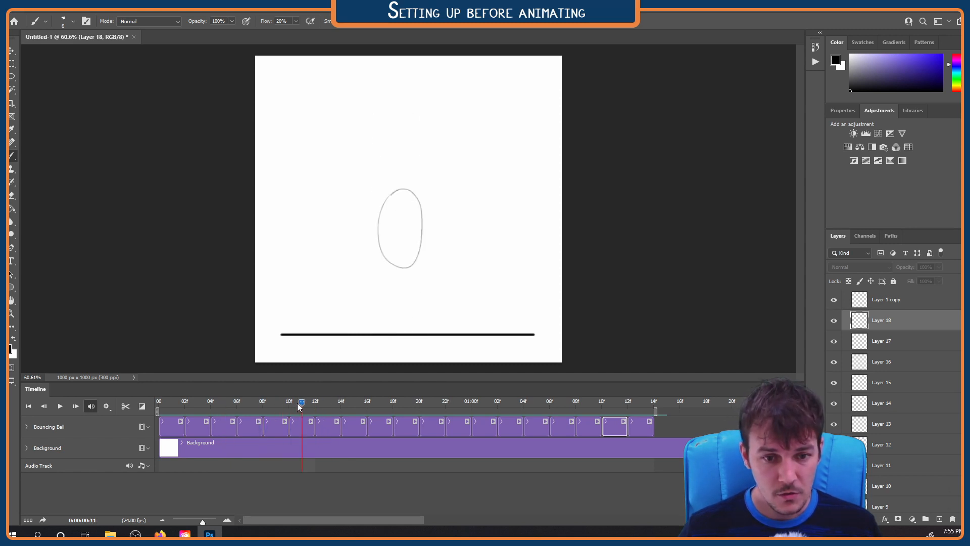
click(314, 428)
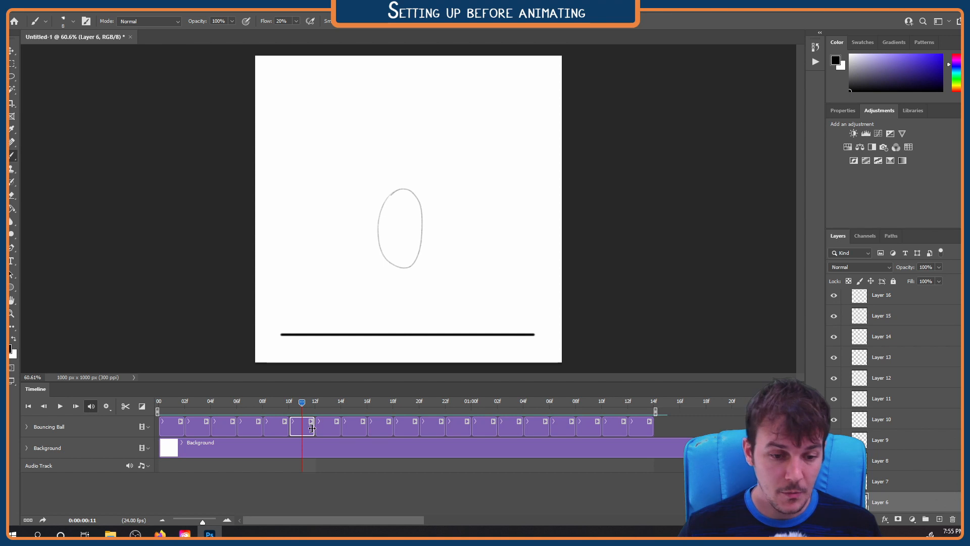
drag(308, 428, 350, 407)
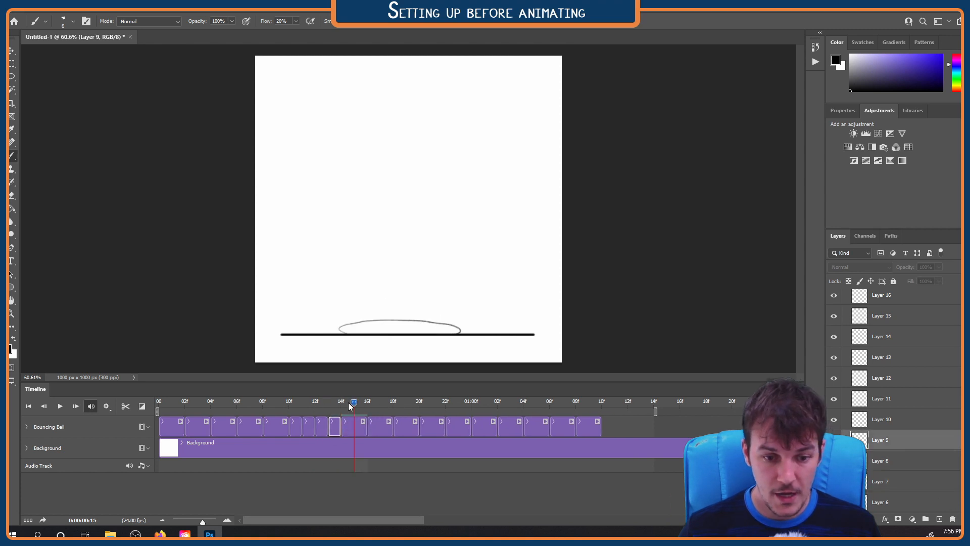
click(364, 431)
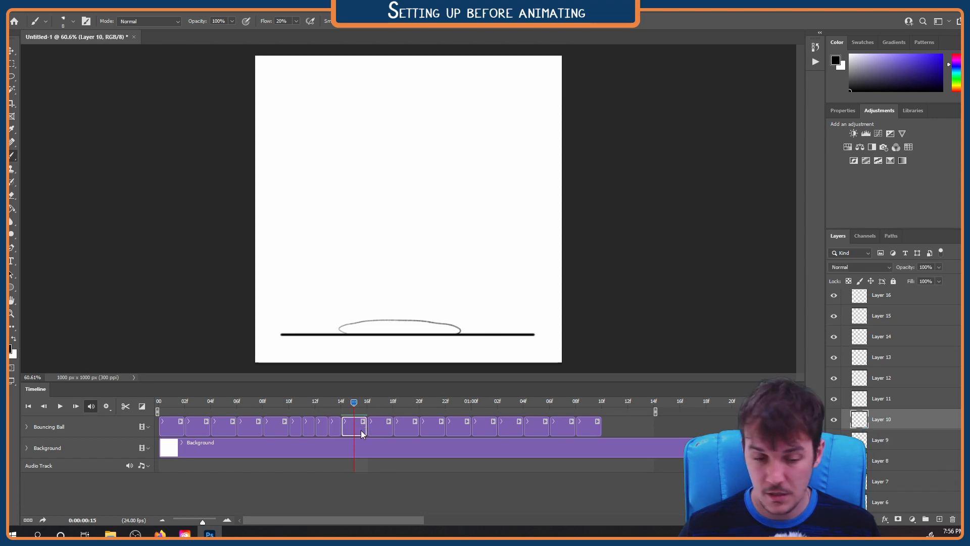
drag(366, 428, 397, 432)
click(403, 427)
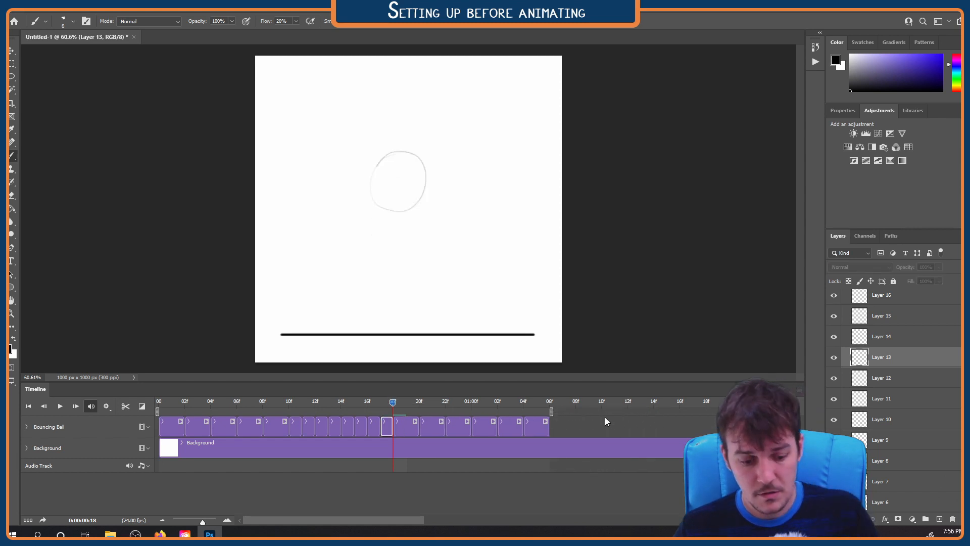
Play the loop to check its speed, and shorten the clips of Layers 5, 14 and 15 to one frame each
key(space)
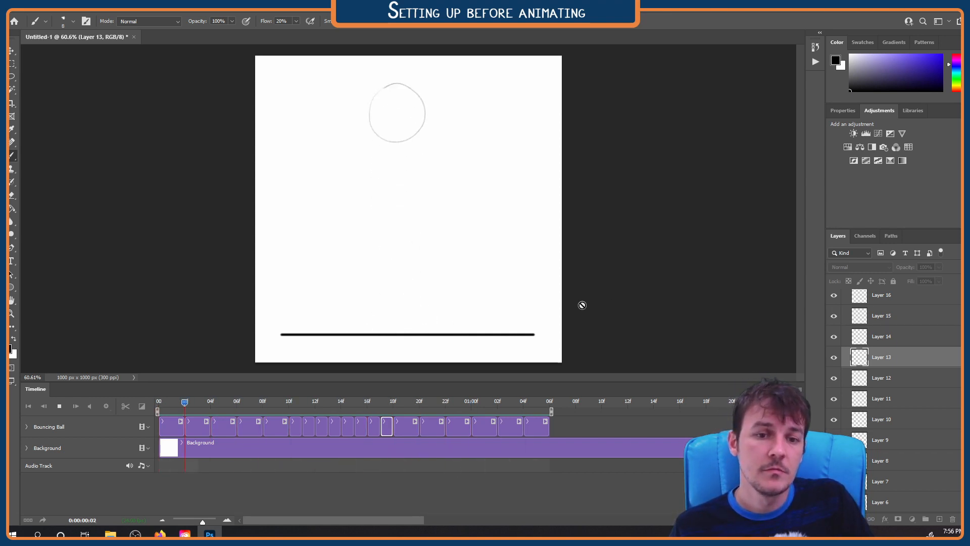
key(space)
drag(472, 403, 278, 408)
click(282, 429)
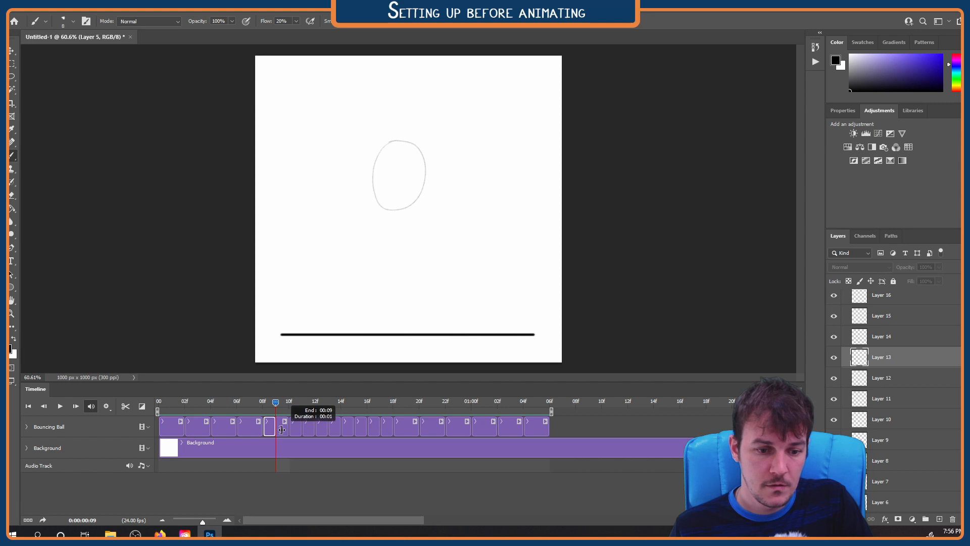
key(Delete)
drag(293, 402, 399, 402)
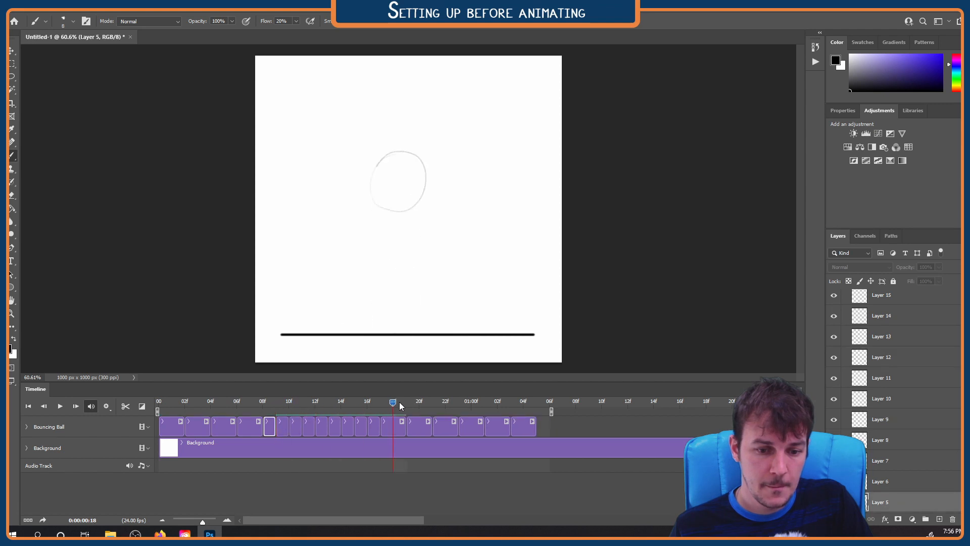
click(404, 431)
key(Delete)
drag(418, 428, 408, 406)
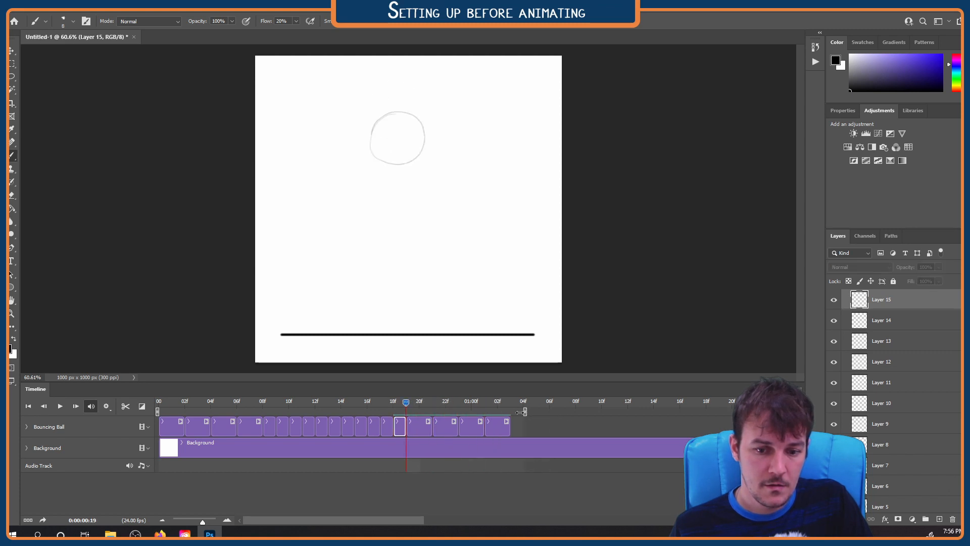
Delete the Layer 1 copy clip from the end of Bouncing Ball, end the work area after Layer 18, and replay the loop
key(space)
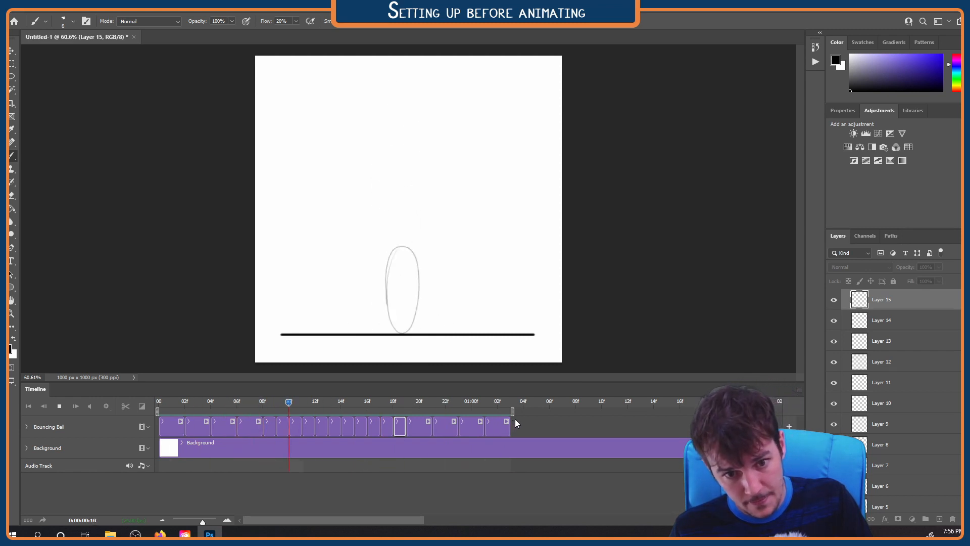
key(space)
click(508, 428)
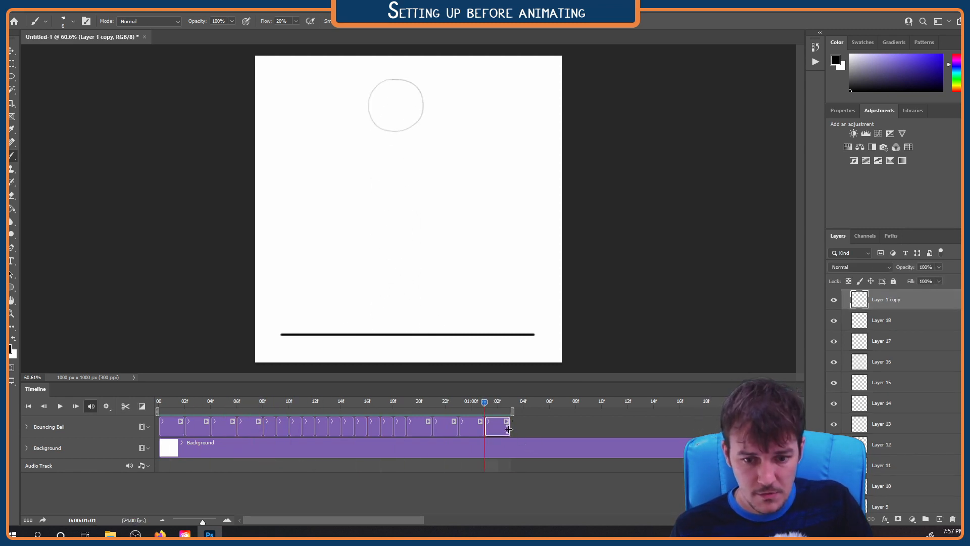
key(Delete)
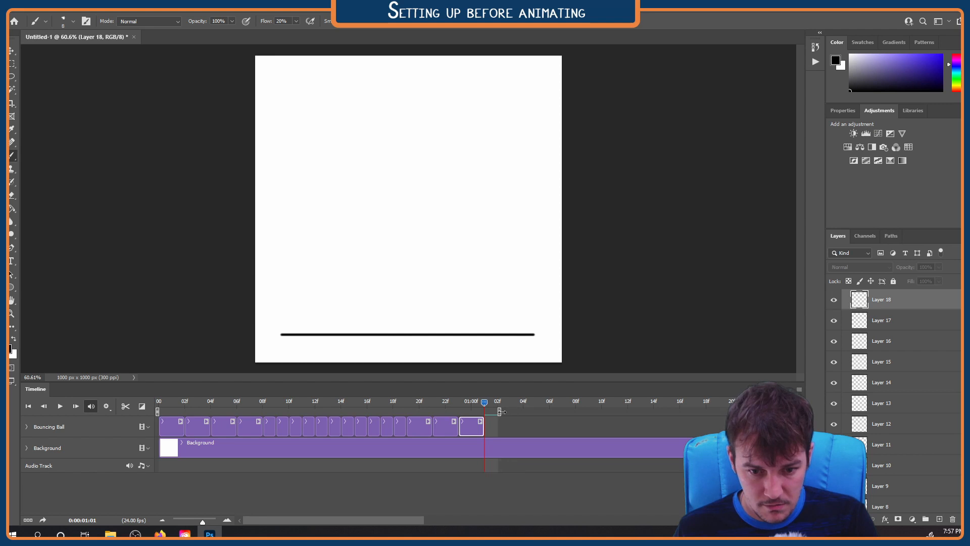
key(space)
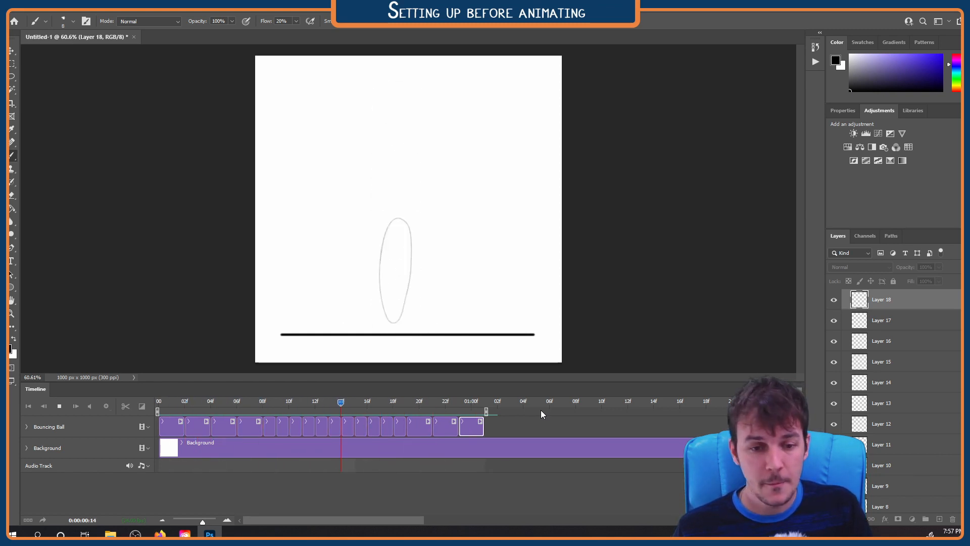
key(space)
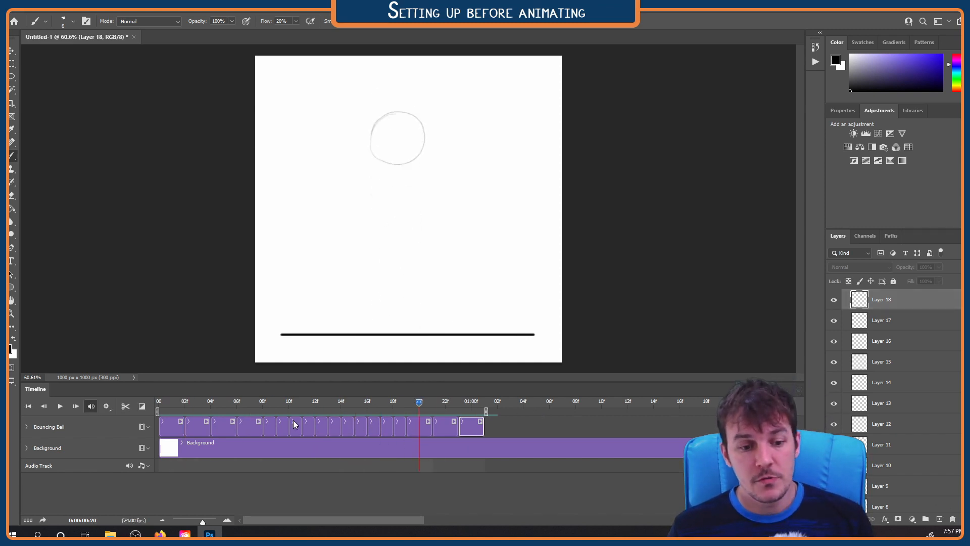
Scrub through the squash, the fall and the rise to examine the spacing and timing of the frames
drag(269, 405, 331, 405)
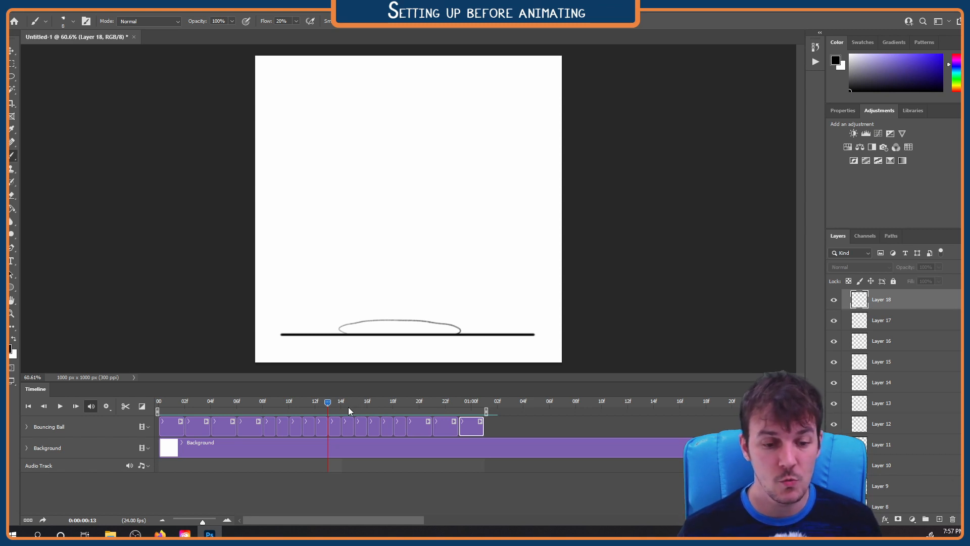
mouse_move(327, 402)
mouse_down()
mouse_move(162, 399)
mouse_move(466, 390)
mouse_move(214, 399)
mouse_up()
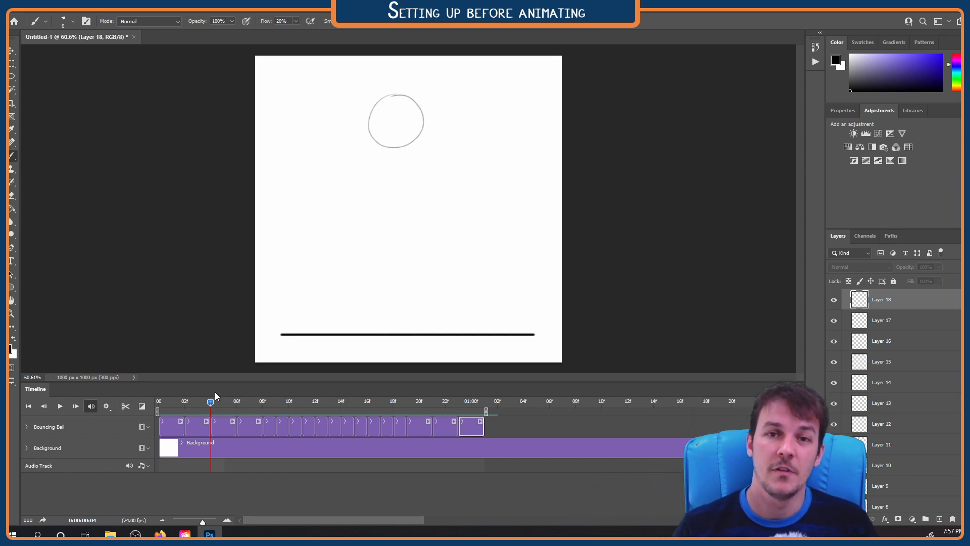
drag(210, 405, 476, 400)
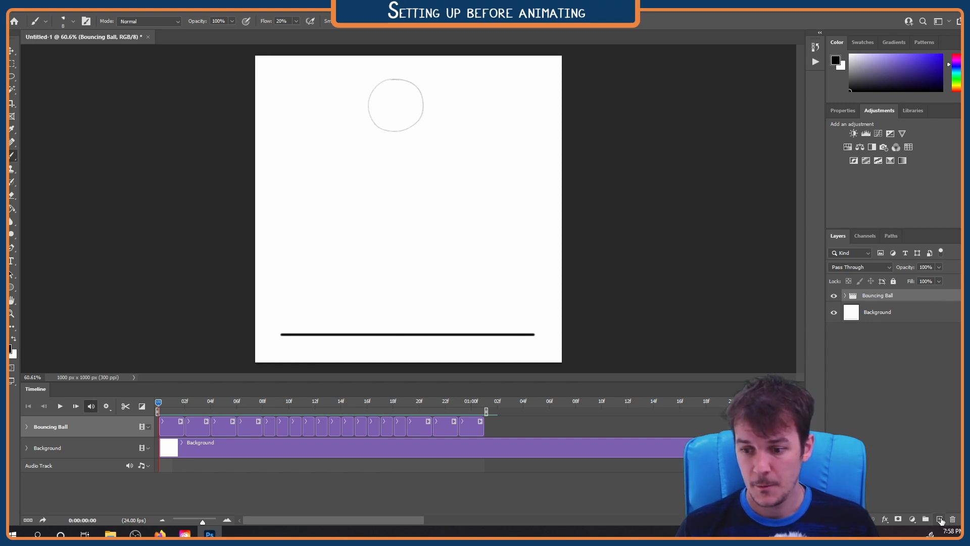
Add Layers 19 and 20 above Bouncing Ball and arrange them as consecutive two-frame clips in one new video group
click(940, 519)
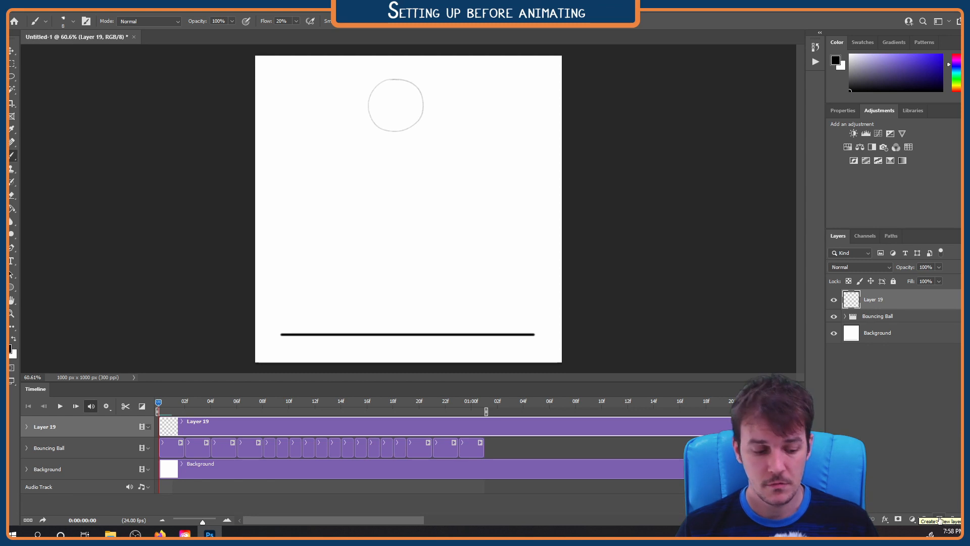
key(ctrl+z)
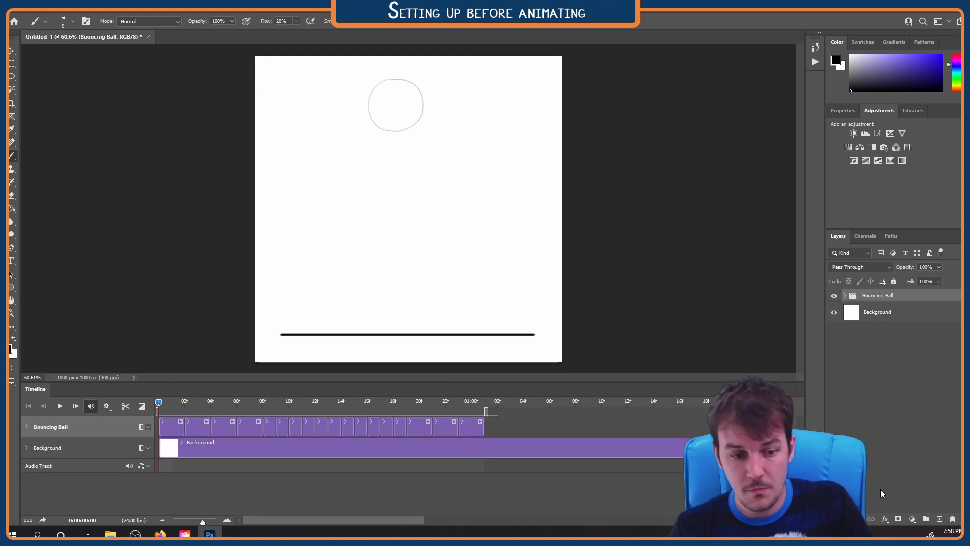
key(ctrl+shift+z)
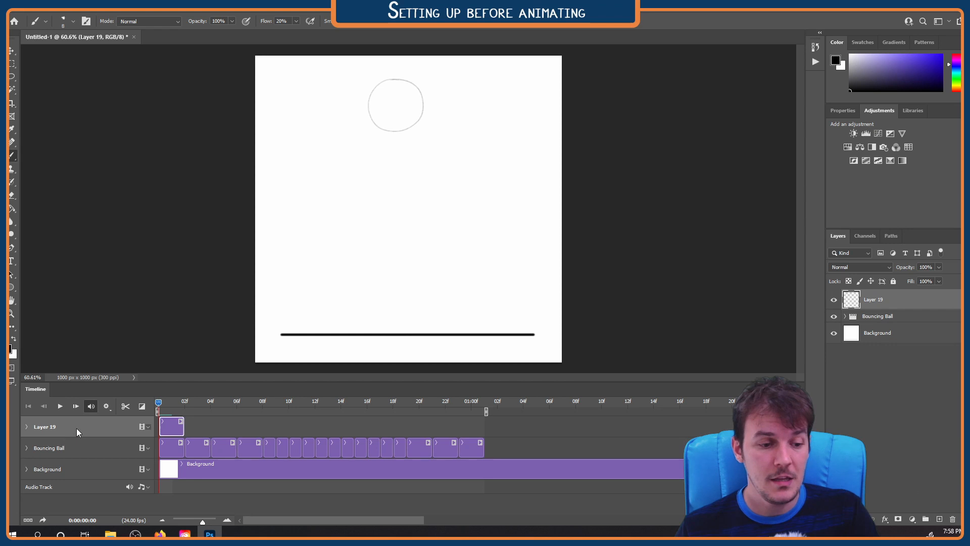
key(ctrl+shift+alt+n)
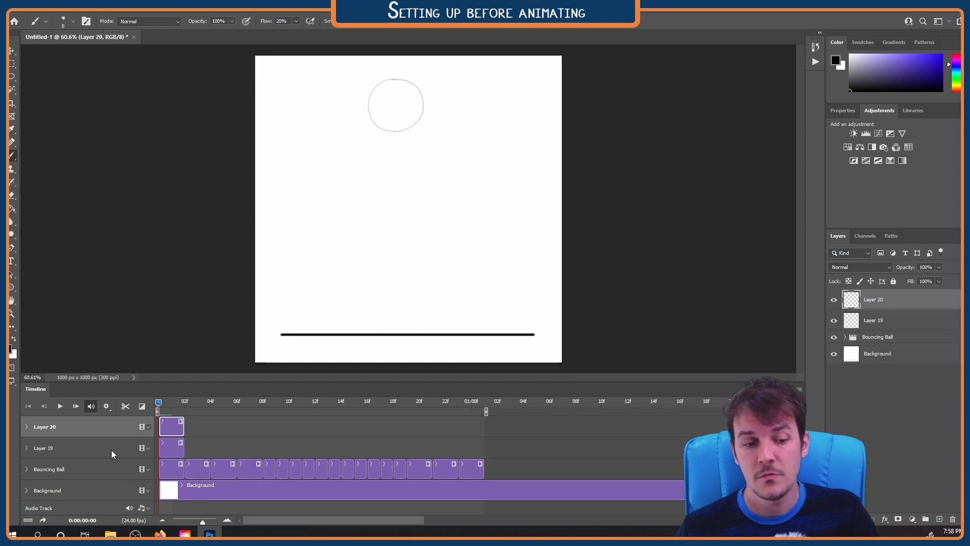
drag(173, 432, 197, 455)
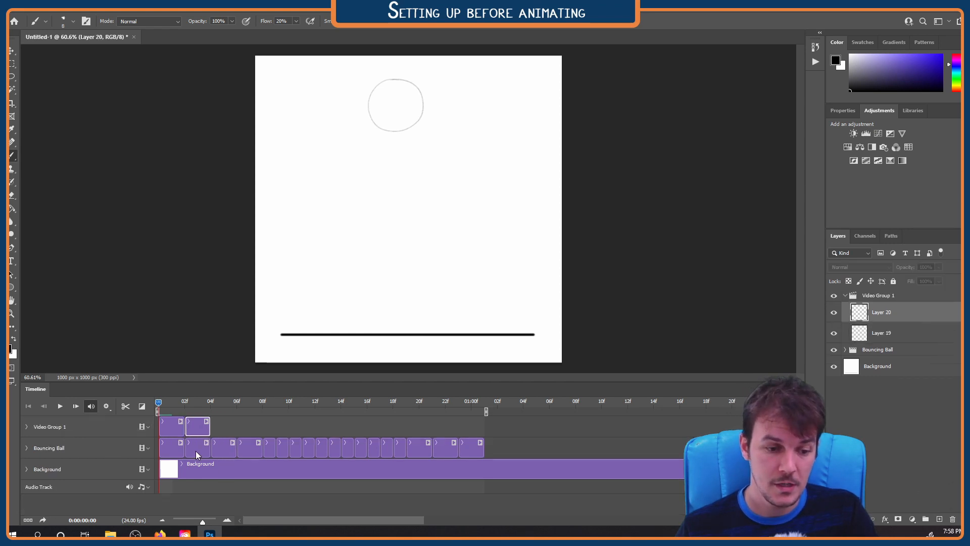
Make Layer 19's clip active for drawing and switch the brush to the Hard Round preset
click(181, 428)
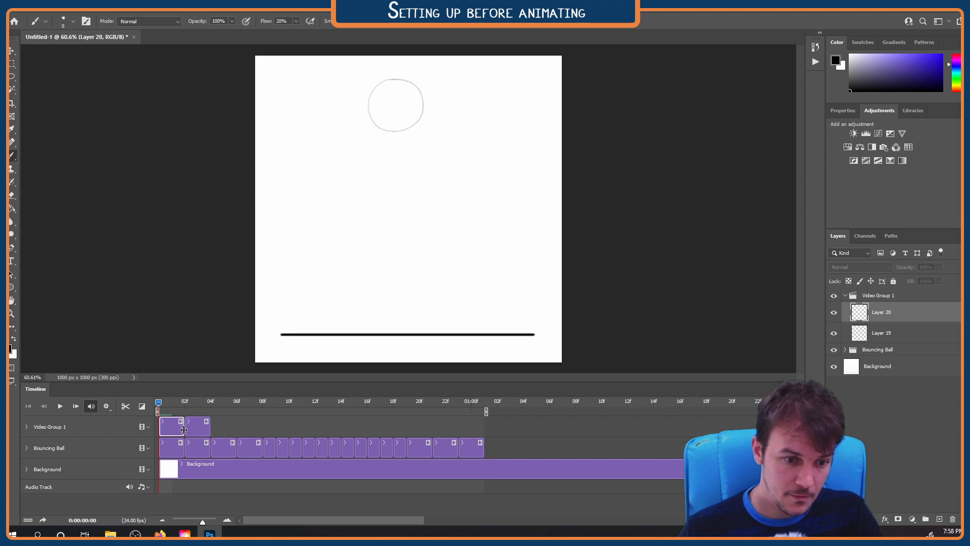
click(62, 23)
scroll(79, 143, up, 5)
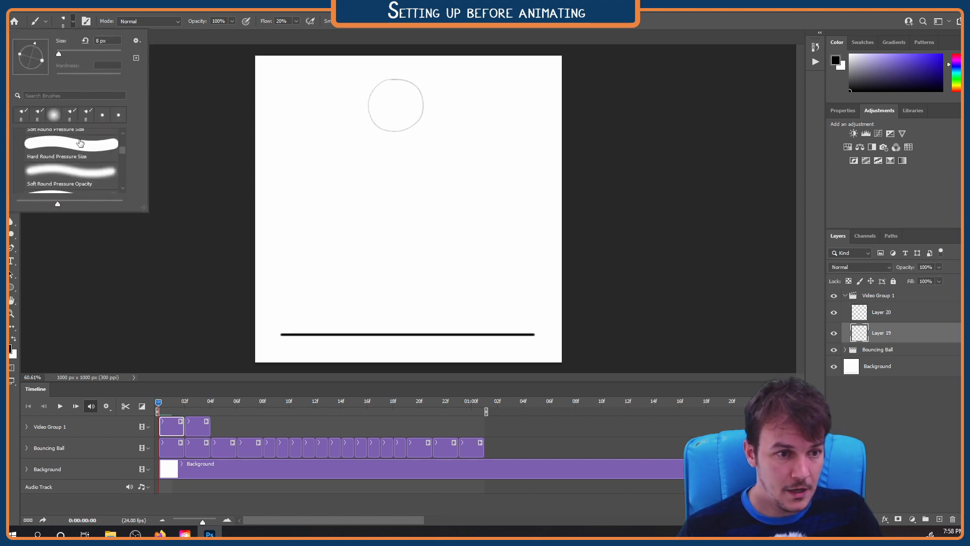
scroll(79, 143, up, 1)
scroll(73, 177, down, 1)
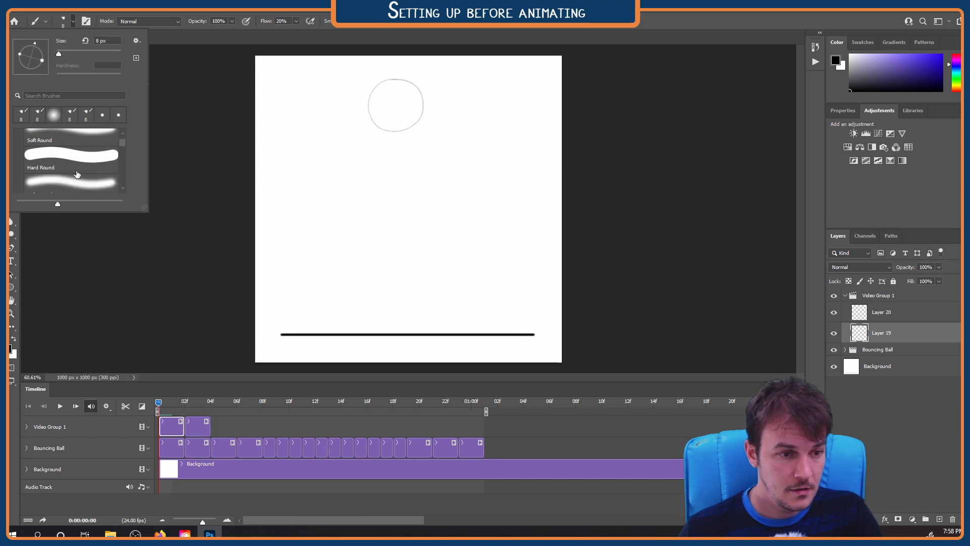
click(77, 159)
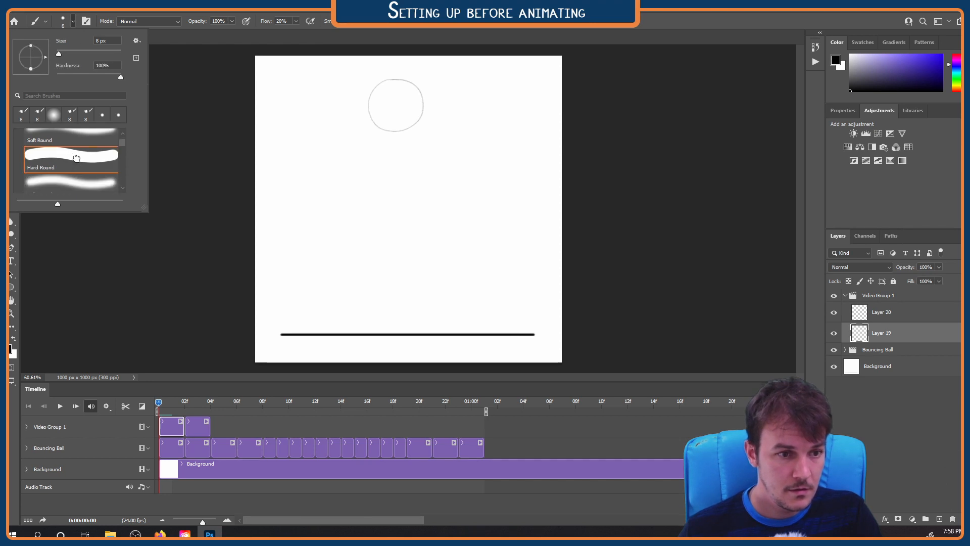
click(64, 21)
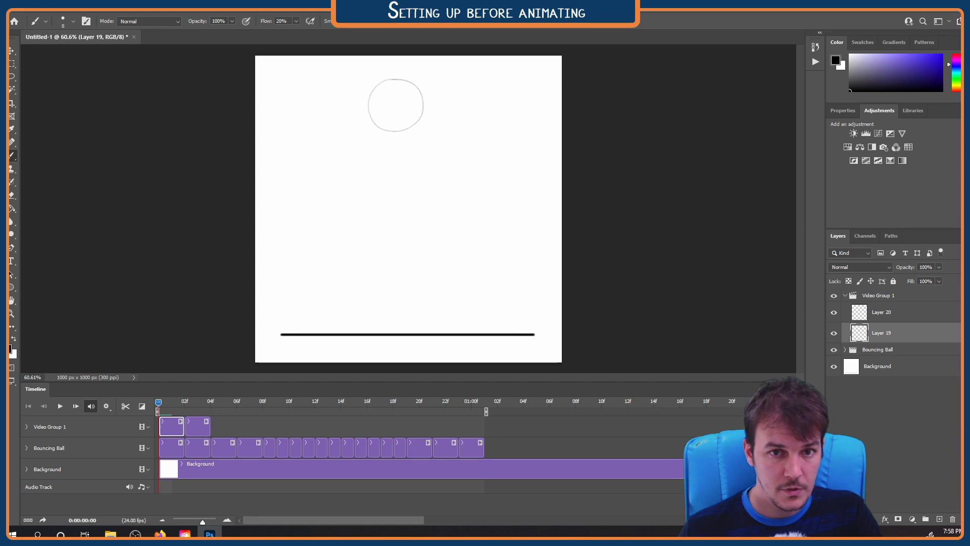
Ink the ball outline with the brush on Layer 19's clip, tracing the first rough frame
click(386, 28)
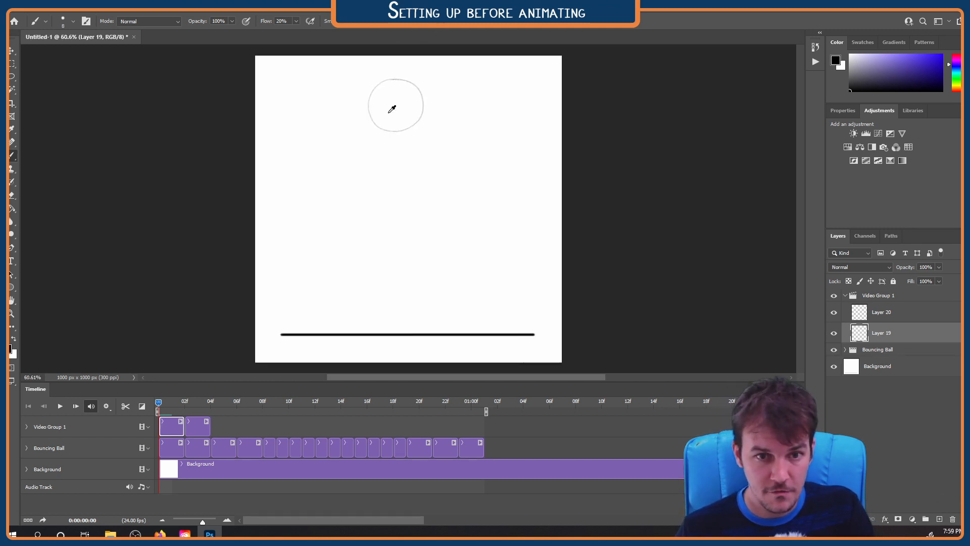
scroll(392, 108, up, 8)
scroll(405, 87, up, 2)
mouse_move(397, 115)
mouse_down()
mouse_move(377, 118)
mouse_move(437, 123)
mouse_move(393, 115)
mouse_move(439, 236)
mouse_move(357, 144)
mouse_move(343, 177)
mouse_move(405, 250)
mouse_up()
Ink the ball outline on Layer 20's clip at frame 2, undoing the unwanted strokes
key(Right)
key(Right)
click(208, 428)
key(ctrl+z)
Ink the ball outline on Layer 21's clip at frame 4 and adjust it slightly with Free Transform
key(ctrl+z)
key(ctrl+z)
mouse_move(399, 126)
mouse_down()
mouse_move(375, 134)
mouse_move(420, 127)
mouse_move(394, 126)
mouse_move(340, 226)
mouse_up()
Extend Video Group 1 with empty two-frame clips up to Layer 28
key(Right)
key(Right)
key(ctrl+alt+shift+n)
key(ctrl+alt+shift+n)
key(ctrl+alt+shift+n)
key(ctrl+alt+shift+n)
key(ctrl+alt+shift+n)
key(ctrl+alt+shift+n)
key(ctrl+alt+shift+n)
key(ctrl+alt+shift+n)
click(231, 431)
Ink the ball outline on Layer 22's clip at frame 6, undoing a stray stroke and cleaning up with the Eraser
key(ctrl+z)
mouse_move(401, 148)
mouse_down()
mouse_move(442, 249)
mouse_move(359, 268)
mouse_move(397, 147)
mouse_move(340, 217)
mouse_move(396, 147)
mouse_up()
key(ctrl+z)
key(ctrl+z)
key(ctrl+t)
drag(465, 269, 462, 267)
key(Return)
drag(211, 403, 237, 403)
click(249, 429)
drag(397, 287, 396, 223)
mouse_move(343, 197)
mouse_down()
mouse_move(455, 199)
mouse_move(352, 171)
mouse_move(381, 124)
mouse_move(425, 245)
mouse_move(398, 121)
mouse_up()
key(ctrl+z)
key(e)
scroll(406, 109, up, 16)
drag(455, 131, 374, 110)
scroll(391, 161, down, 11)
mouse_move(237, 403)
mouse_down()
mouse_move(211, 403)
mouse_move(250, 403)
mouse_move(210, 403)
mouse_move(237, 403)
mouse_up()
click(385, 115)
click(528, 209)
mouse_move(238, 403)
mouse_down()
mouse_move(217, 403)
mouse_move(236, 402)
mouse_up()
key(b)
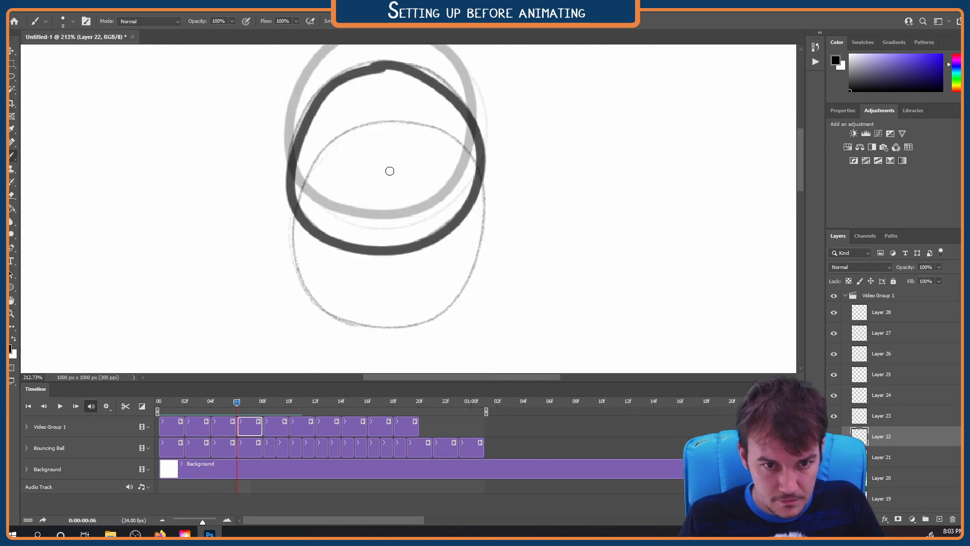
mouse_move(328, 143)
mouse_down()
mouse_move(474, 152)
mouse_move(328, 317)
mouse_up()
Trim Layer 23's clip to one frame and ink the falling ball's outline on it at frame 8
mouse_move(236, 403)
mouse_down()
mouse_move(263, 403)
mouse_move(275, 427)
mouse_up()
drag(392, 316, 396, 178)
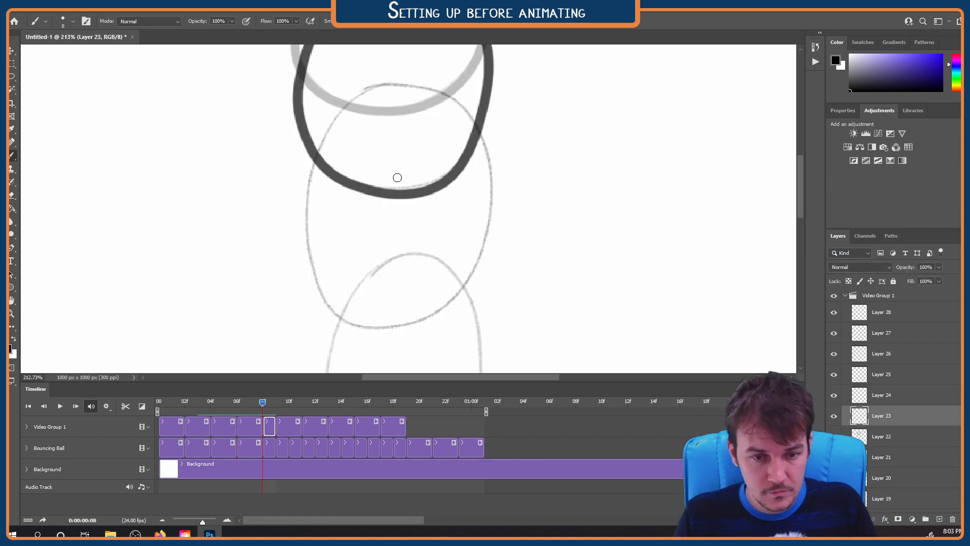
scroll(396, 177, down, 6)
scroll(386, 178, up, 4)
mouse_move(389, 94)
mouse_down()
mouse_move(327, 226)
mouse_move(399, 93)
mouse_move(389, 95)
mouse_up()
scroll(349, 167, down, 8)
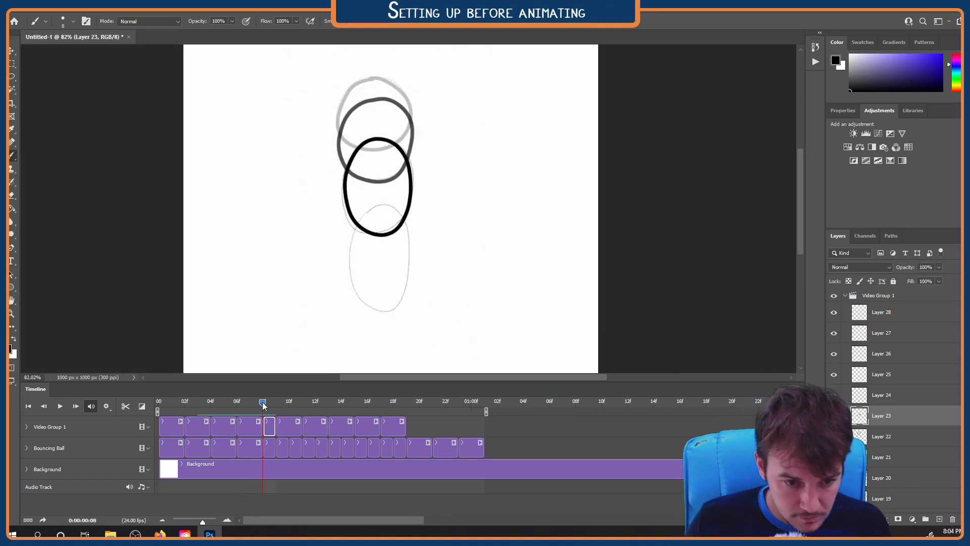
Trim Layer 24's clip to one frame and ink the stretched ball at frame 9, undoing the bad strokes
drag(262, 403, 275, 403)
drag(301, 427, 288, 427)
drag(385, 262, 388, 227)
scroll(388, 227, down, 2)
scroll(385, 228, up, 7)
mouse_move(389, 126)
mouse_down()
mouse_move(362, 138)
mouse_move(427, 160)
mouse_move(383, 127)
mouse_up()
key(ctrl+z)
mouse_move(385, 127)
mouse_down()
mouse_move(347, 260)
mouse_move(432, 200)
mouse_move(382, 124)
mouse_move(357, 147)
mouse_move(377, 129)
mouse_move(355, 271)
mouse_move(435, 198)
mouse_move(393, 126)
mouse_up()
key(ctrl+z)
drag(394, 283, 400, 134)
Trim Layer 25's clip to one frame and ink the elongated ball reaching the ground at frame 10
drag(275, 402, 289, 403)
drag(314, 430, 302, 430)
mouse_move(397, 103)
mouse_down()
mouse_move(367, 257)
mouse_move(430, 243)
mouse_move(413, 111)
mouse_up()
scroll(403, 325, down, 3)
scroll(403, 325, up, 5)
Trim Layer 26's clip to one frame and ink the dome-shaped impact pose at frame 11
drag(288, 403, 302, 403)
drag(327, 428, 316, 428)
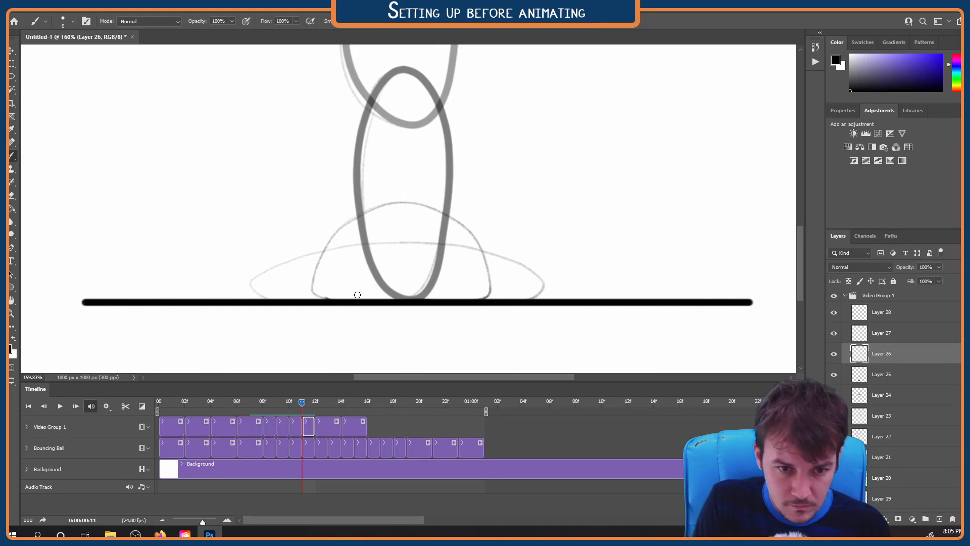
mouse_move(403, 205)
mouse_down()
mouse_move(314, 295)
mouse_move(477, 244)
mouse_move(402, 204)
mouse_up()
Trim Layer 27's clip to one frame and ink the wide squash pose at frame 12, undoing the faulty strokes
drag(302, 403, 315, 403)
drag(341, 428, 328, 429)
mouse_move(408, 244)
mouse_down()
mouse_move(268, 271)
mouse_move(273, 294)
mouse_up()
key(ctrl+z)
mouse_move(408, 241)
mouse_down()
mouse_move(255, 280)
mouse_move(271, 299)
mouse_move(546, 288)
mouse_move(404, 244)
mouse_up()
key(ctrl+z)
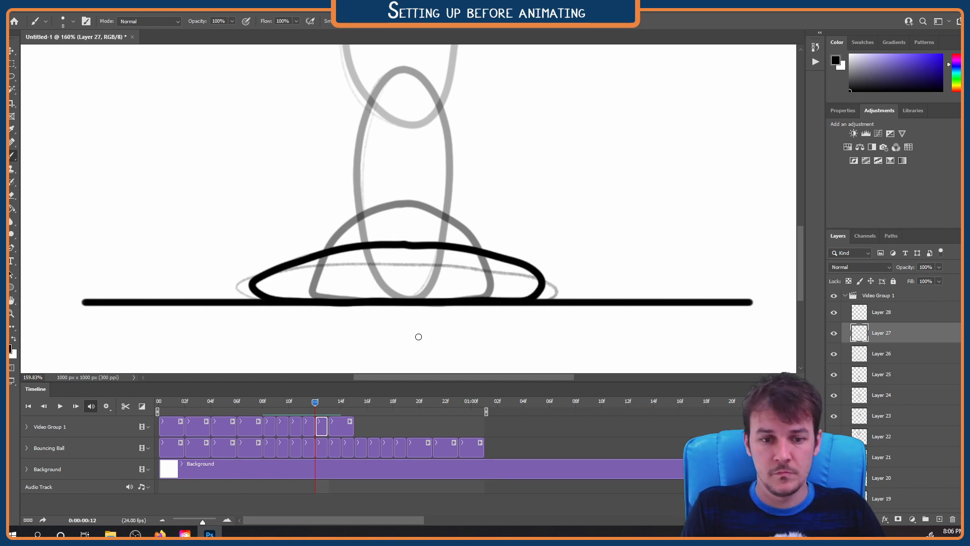
Trim Layer 28's clip to one frame and ink the flattest squash pose at frame 13
drag(314, 403, 328, 403)
drag(353, 428, 340, 428)
mouse_move(397, 264)
mouse_down()
mouse_move(281, 301)
mouse_move(474, 305)
mouse_move(563, 285)
mouse_move(399, 263)
mouse_up()
Add Layers 29 to 33 after Layer 28 and trim their clips to one frame each
mouse_move(328, 403)
mouse_down()
mouse_move(341, 403)
mouse_move(354, 427)
mouse_up()
key(ctrl+shift+alt+n)
drag(341, 402, 366, 428)
key(ctrl+shift+alt+n)
key(ctrl+shift+alt+n)
key(ctrl+shift+alt+n)
key(ctrl+shift+alt+n)
drag(405, 428, 393, 428)
Ink the take-off pose on Layer 29's clip at frame 14, tracing the rough outline
drag(354, 403, 341, 403)
click(352, 427)
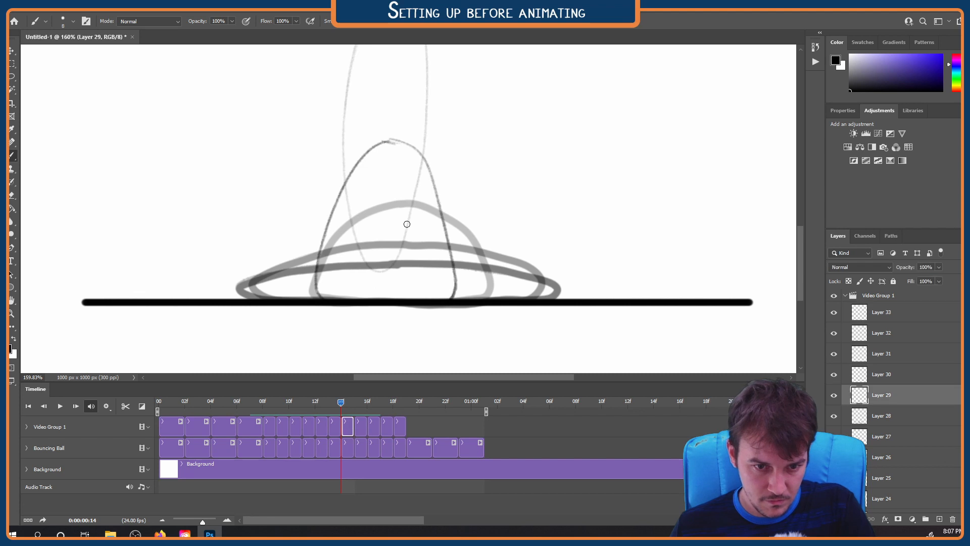
mouse_move(357, 159)
mouse_down()
mouse_move(431, 304)
mouse_move(407, 141)
mouse_move(390, 139)
mouse_up()
scroll(437, 161, down, 5)
mouse_move(437, 161)
mouse_down()
mouse_move(434, 289)
mouse_move(407, 247)
mouse_up()
Ink the stretched, rising ball on Layers 30 and 31, one frame after the other
key(Right)
key(alt+bracketright)
scroll(406, 302, up, 3)
mouse_move(405, 95)
mouse_down()
mouse_move(384, 113)
mouse_move(426, 267)
mouse_move(368, 142)
mouse_move(381, 200)
mouse_up()
key(Right)
key(alt+bracketright)
scroll(388, 210, down, 4)
scroll(388, 164, up, 3)
mouse_move(397, 140)
mouse_down()
mouse_move(395, 297)
mouse_move(395, 140)
mouse_move(397, 197)
mouse_up()
Ink the ball's continued rise on the clips of Layers 32 to 34
scroll(401, 136, down, 1)
key(Right)
key(alt+bracketright)
scroll(397, 197, up, 3)
mouse_move(392, 135)
mouse_down()
mouse_move(316, 203)
mouse_move(443, 262)
mouse_move(402, 129)
mouse_move(331, 186)
mouse_move(448, 263)
mouse_move(395, 149)
mouse_up()
key(Right)
key(alt+bracketright)
scroll(394, 150, up, 2)
key(Right)
mouse_move(389, 96)
mouse_down()
mouse_move(379, 96)
mouse_move(455, 124)
mouse_move(391, 96)
mouse_move(395, 195)
mouse_up()
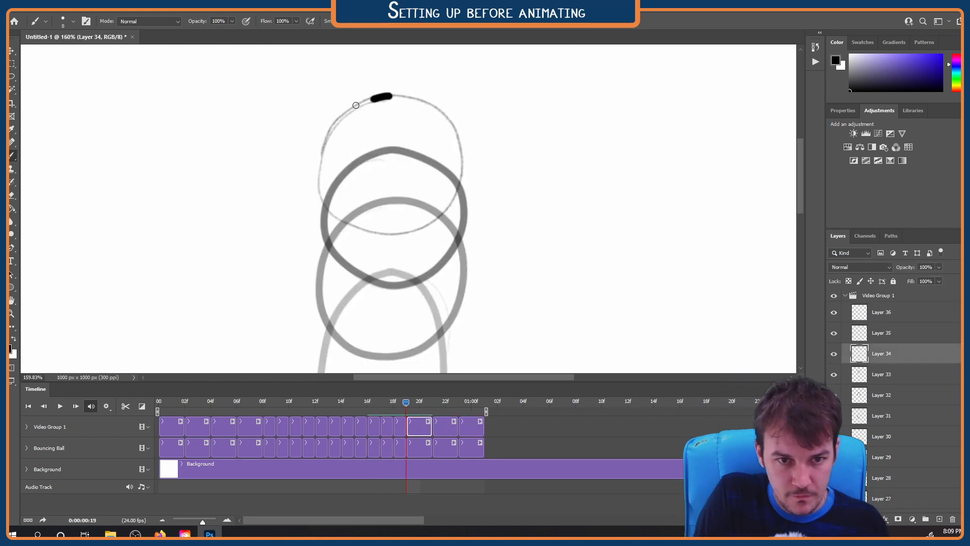
Ink the ball nearing the top of its bounce on Layers 35 and 36 at frames 21 and 23
key(Right)
key(Right)
key(alt+bracketright)
mouse_move(392, 150)
mouse_down()
mouse_move(442, 167)
mouse_move(391, 150)
mouse_move(332, 248)
mouse_move(385, 123)
mouse_up()
key(Right)
key(Right)
key(alt+bracketright)
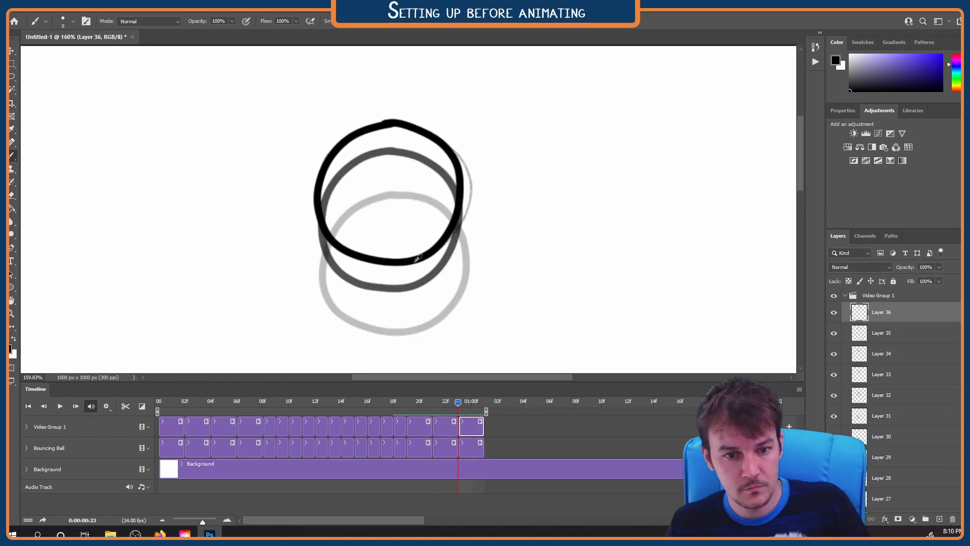
Play back the inked animation with the whole canvas in view and return to frame 1
key(ctrl+0)
key(space)
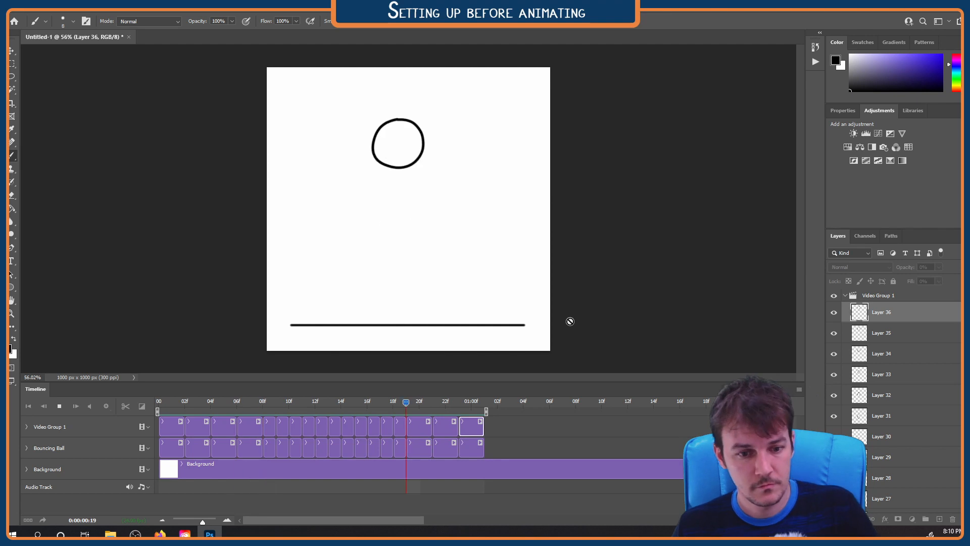
key(space)
mouse_move(196, 405)
mouse_down()
mouse_move(474, 402)
mouse_move(178, 401)
mouse_up()
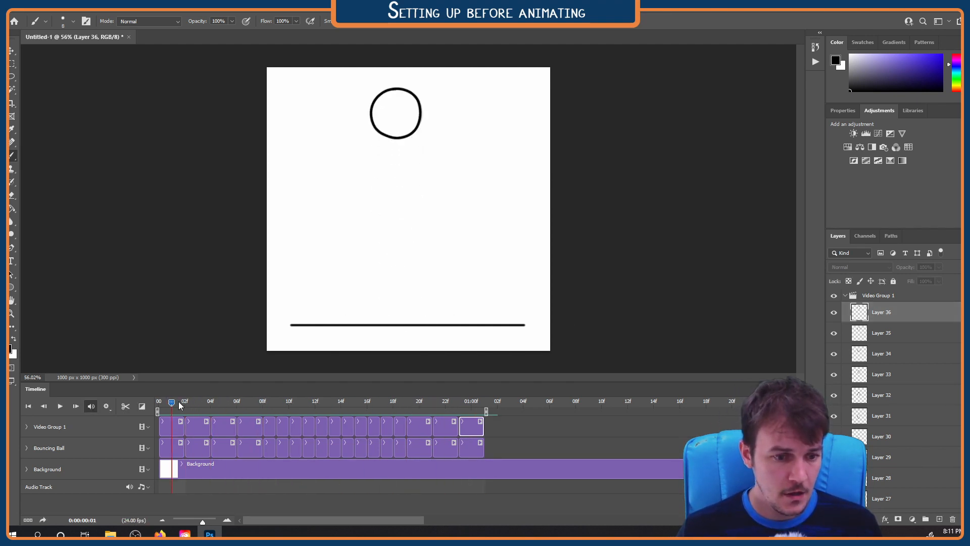
Collapse Video Group 1 and rename it Lines
click(846, 296)
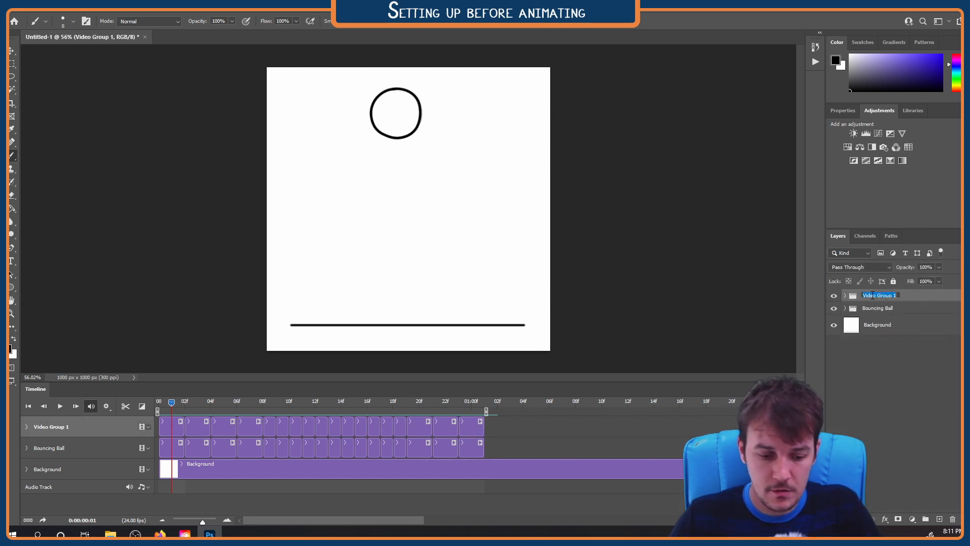
text(Lines)
key(Return)
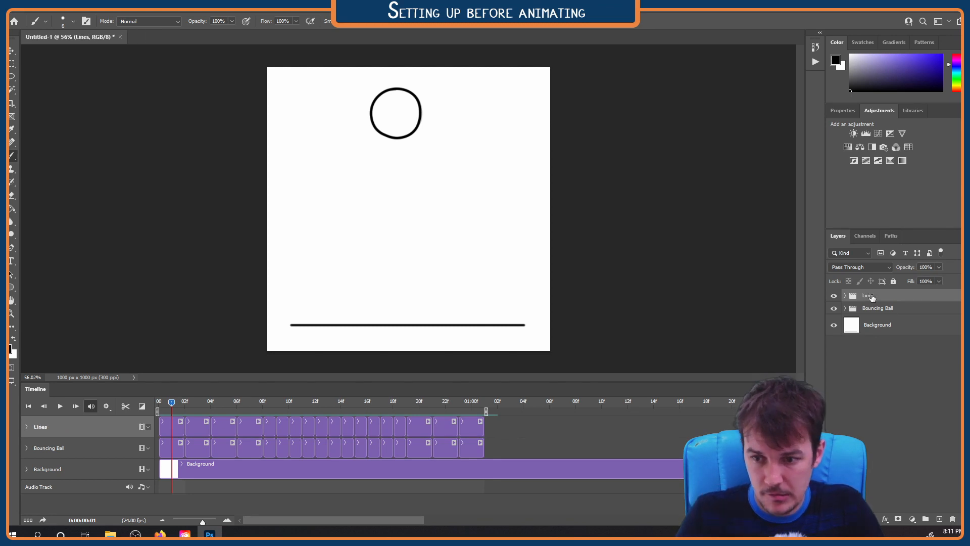
Add Layers 37 and 38 above Bouncing Ball and place them as consecutive two-frame clips in a new video group
click(888, 309)
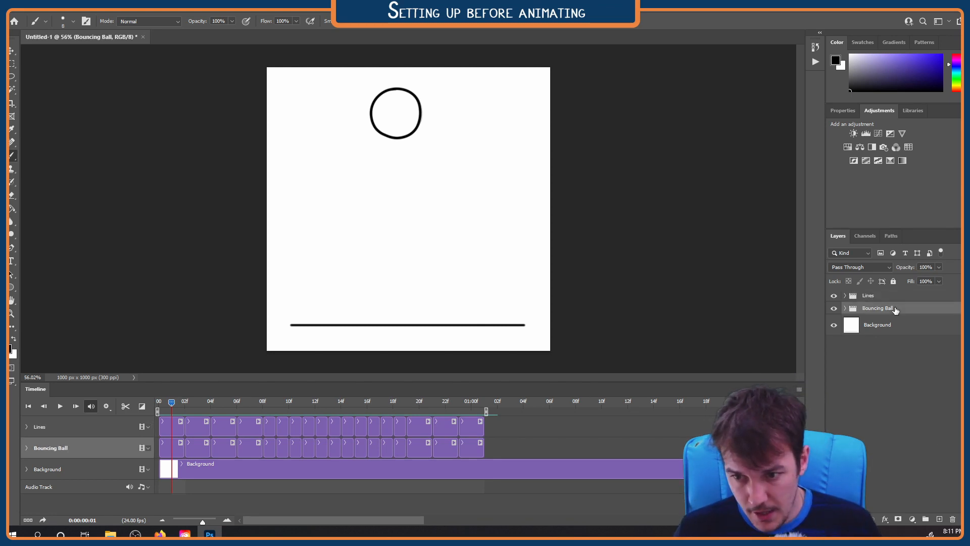
key(ctrl+shift+alt+n)
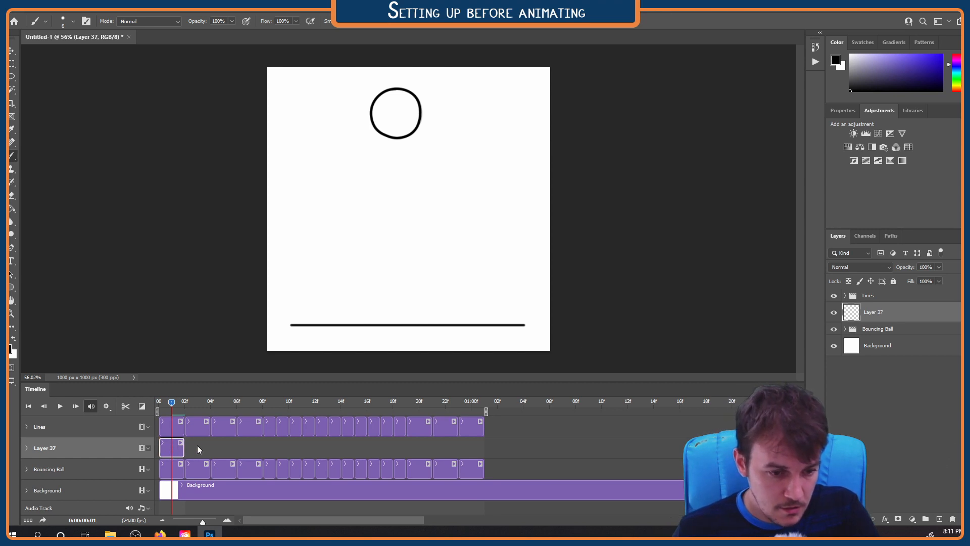
key(ctrl+shift+alt+n)
drag(192, 453, 201, 469)
Fill the new video group with empty clips up to Layer 54, matching the clip lengths of Lines, and check the timeline
drag(171, 402, 211, 408)
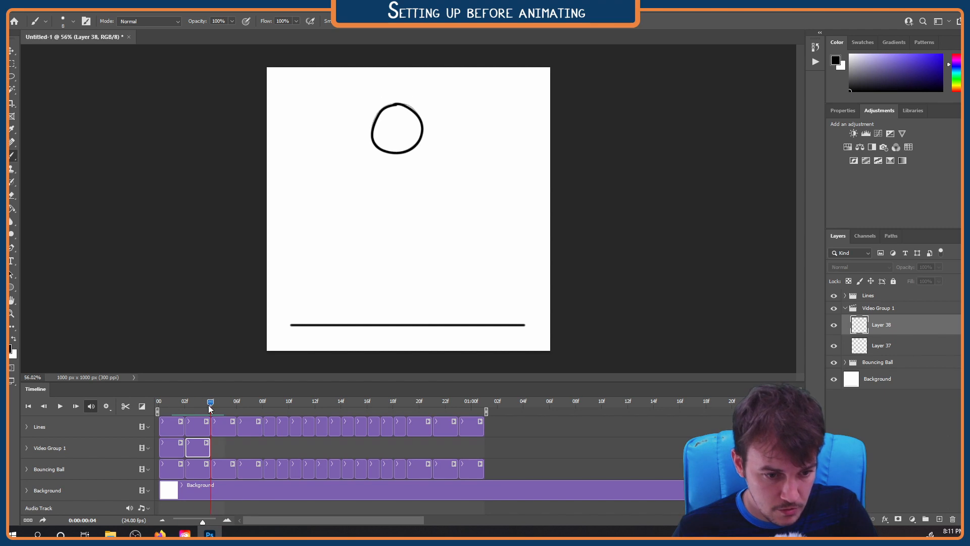
key(ctrl+shift+alt+n)
key(ctrl+shift+alt+n)
key(ctrl+shift+alt+n)
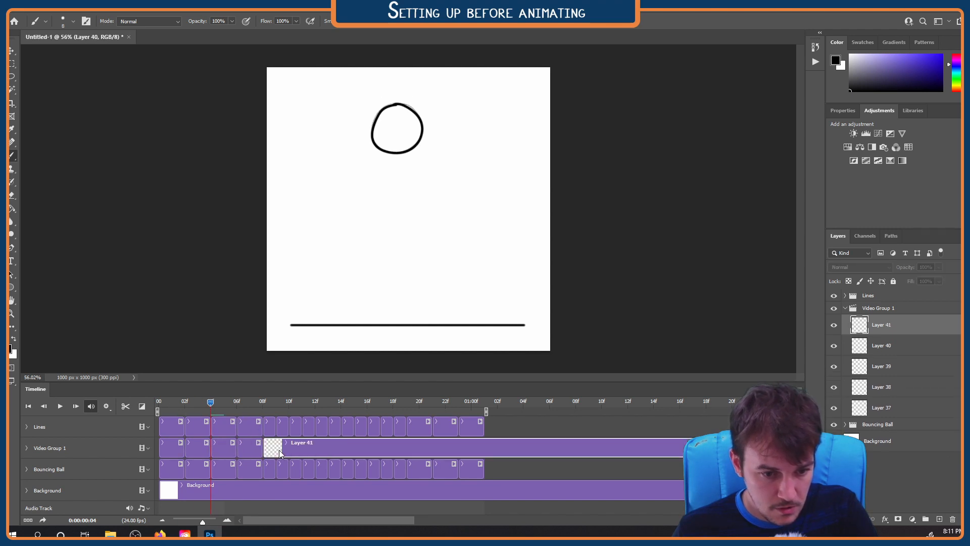
key(ctrl+shift+alt+n)
drag(302, 447, 408, 448)
key(ctrl+shift+alt+n)
key(ctrl+shift+alt+n)
key(ctrl+shift+alt+n)
key(ctrl+shift+alt+n)
key(ctrl+shift+alt+n)
key(ctrl+shift+alt+n)
key(ctrl+shift+alt+n)
key(ctrl+shift+alt+n)
key(ctrl+shift+alt+n)
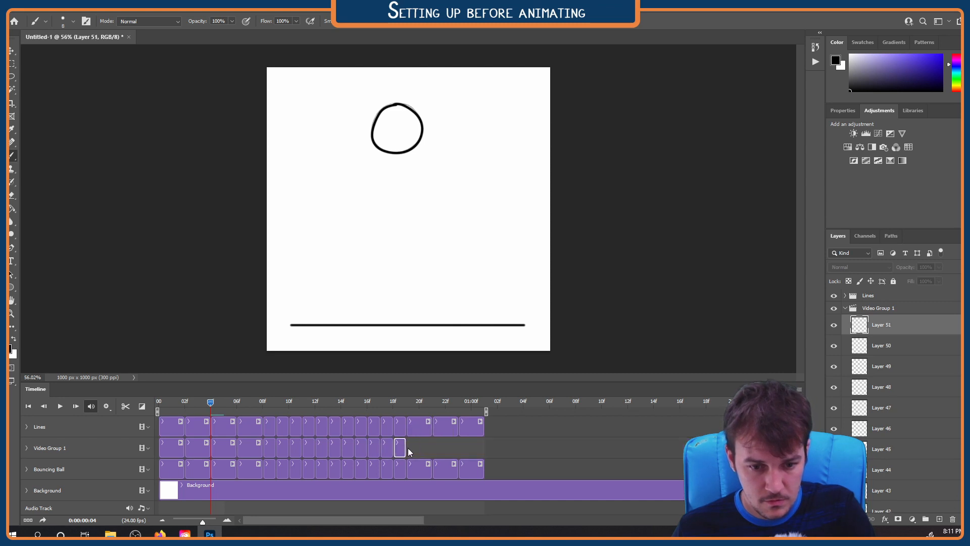
key(ctrl+shift+alt+n)
key(ctrl+shift+alt+n)
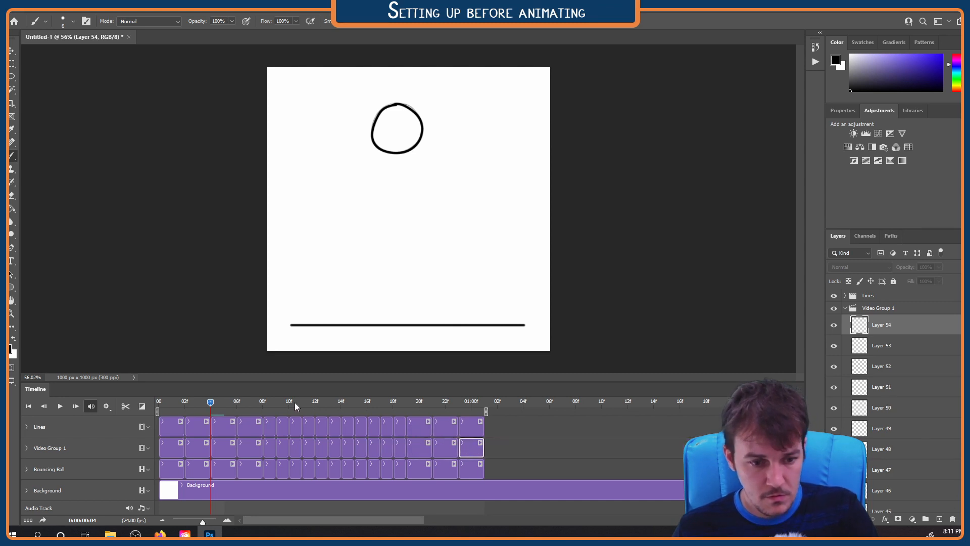
key(space)
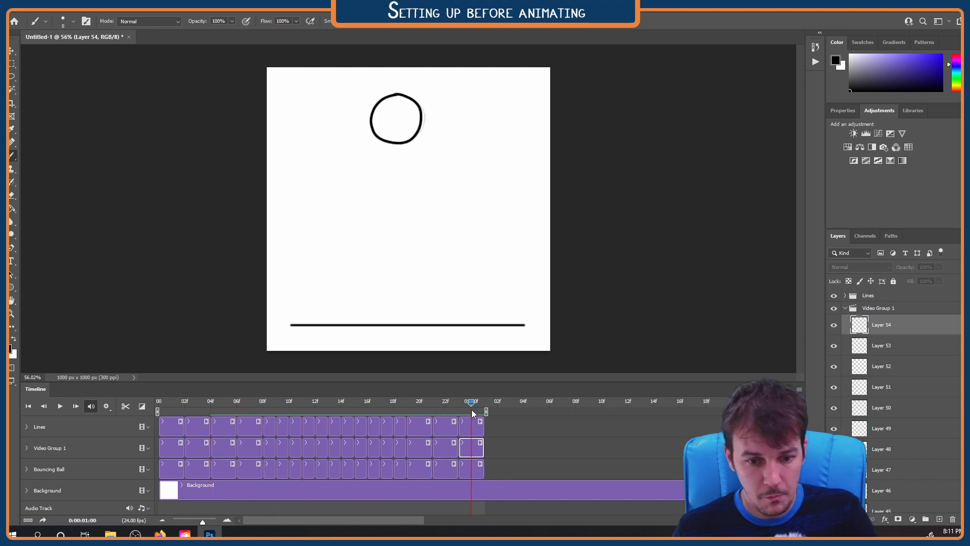
click(461, 407)
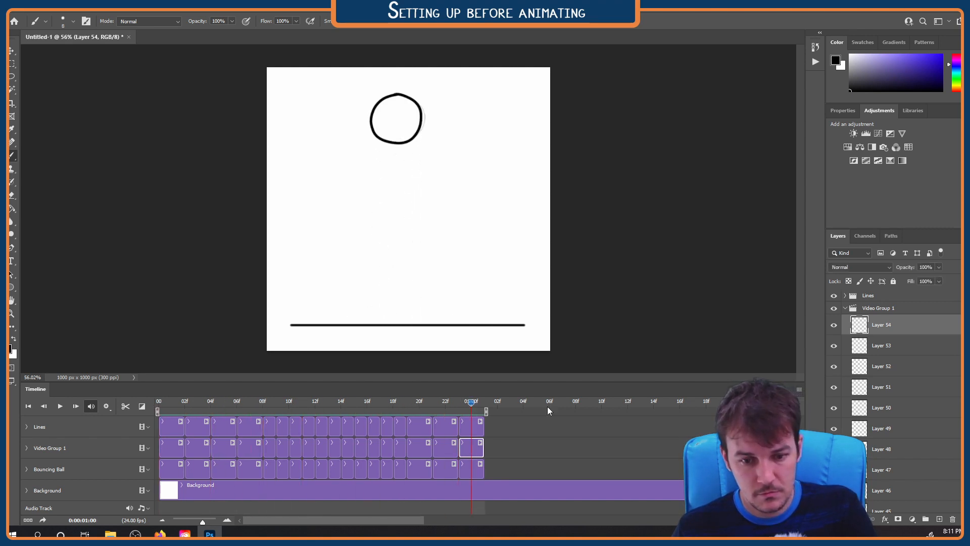
Rename the new video group Color and set the foreground color to pink #f7b8d3
click(882, 309)
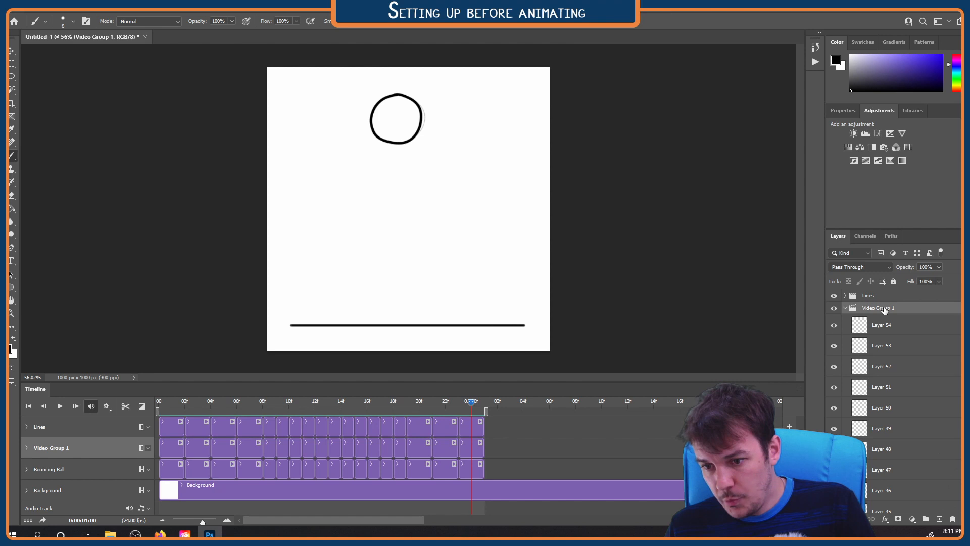
double_click(879, 308)
text(Color)
key(Return)
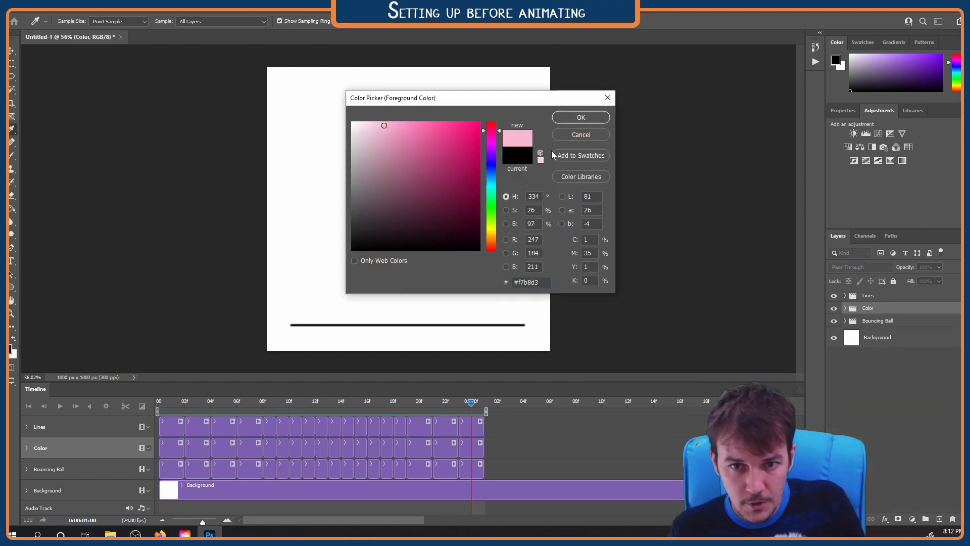
click(581, 117)
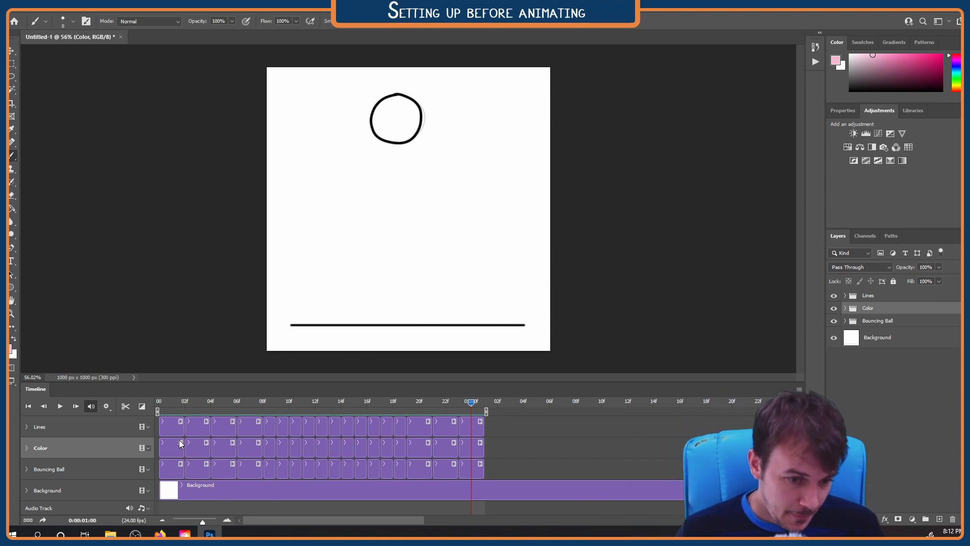
Go to frame 1, activate Layer 19's clip in Lines, and select the ball's interior with the Magic Wand
click(178, 400)
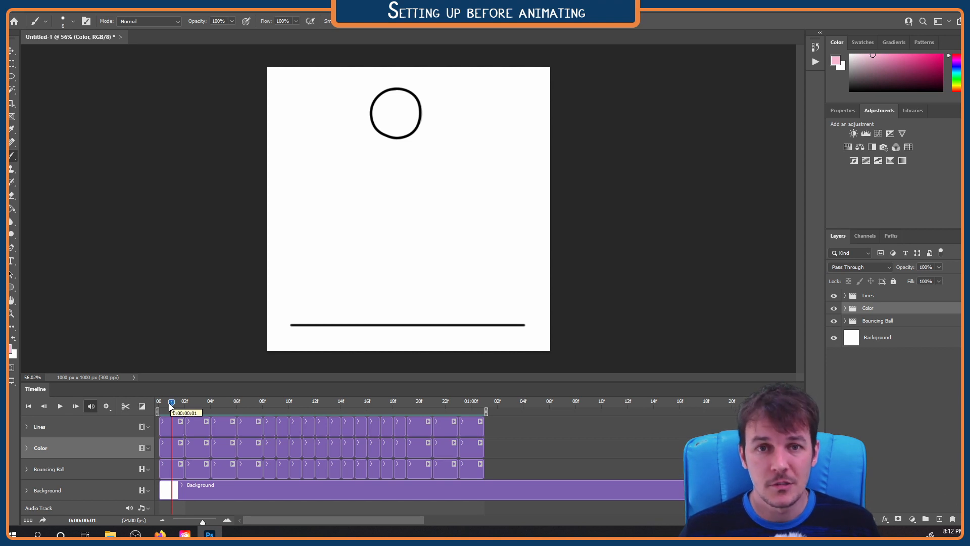
mouse_move(171, 405)
mouse_down()
mouse_move(191, 401)
mouse_move(175, 402)
mouse_up()
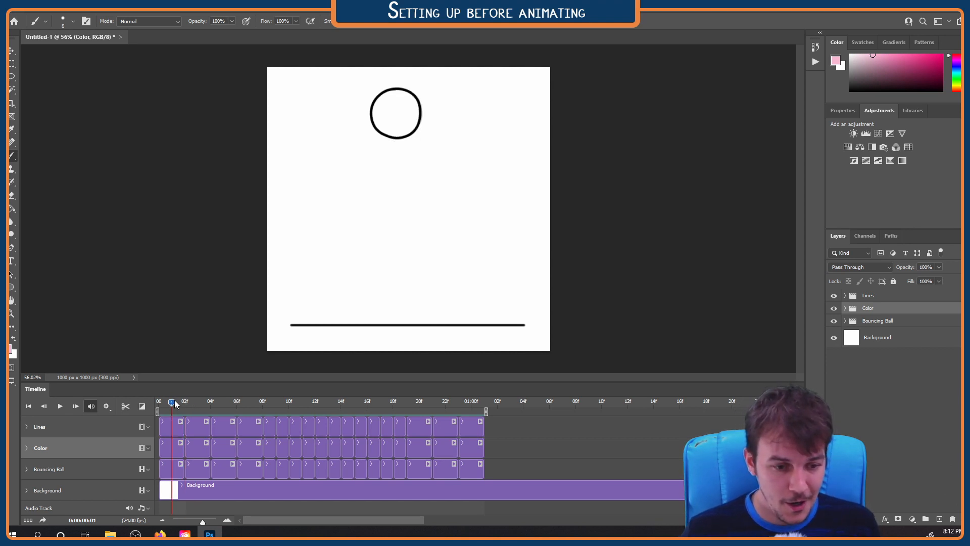
click(182, 430)
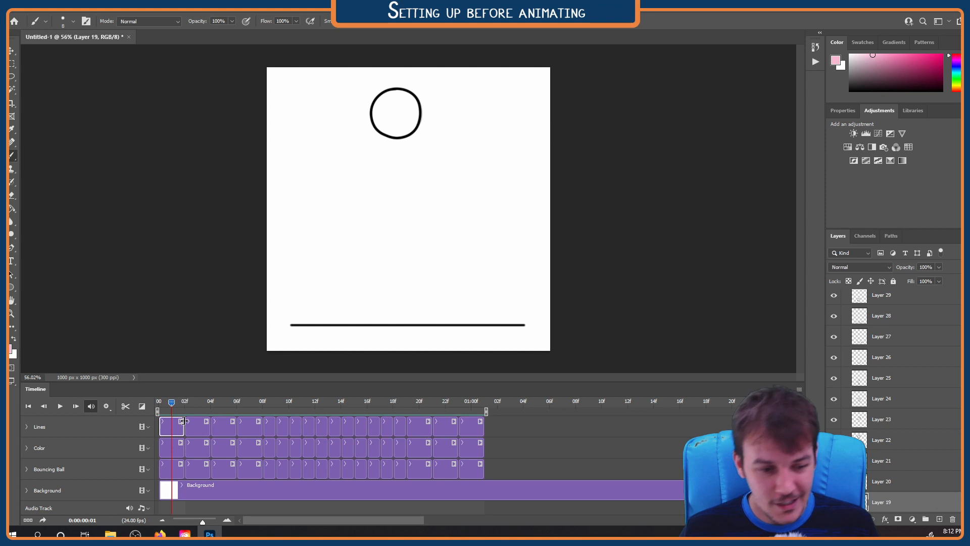
key(w)
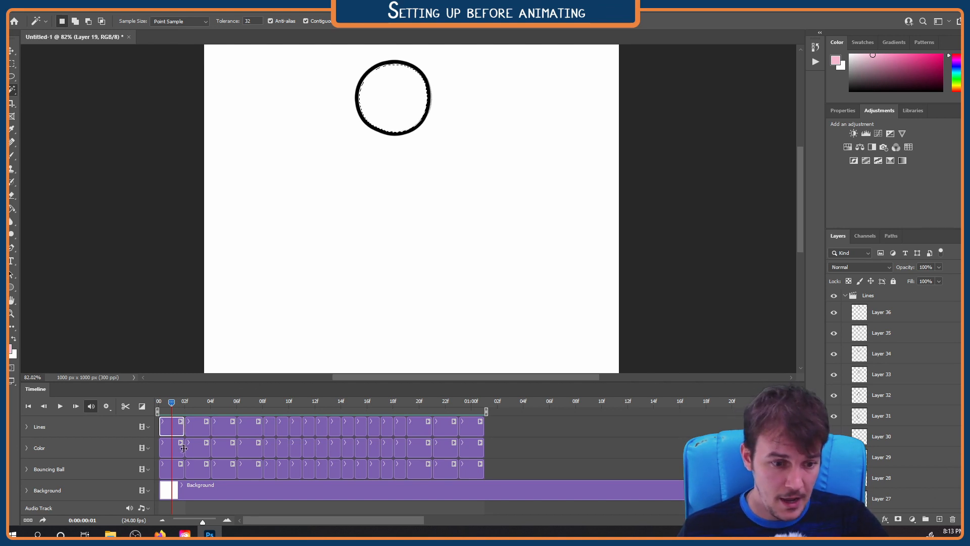
Fill the selected ball interior with pink on Layer 37's clip in Color using the Paint Bucket
click(184, 450)
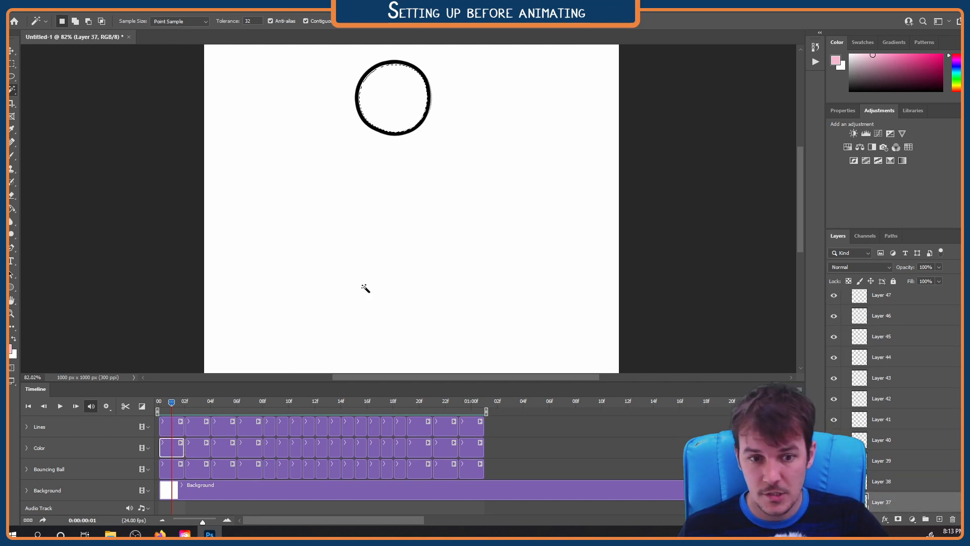
key(g)
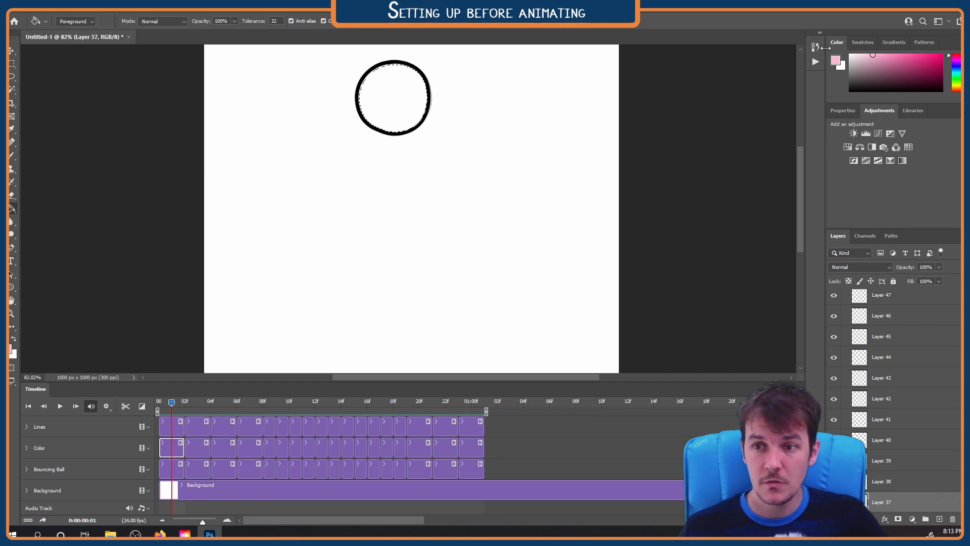
click(398, 101)
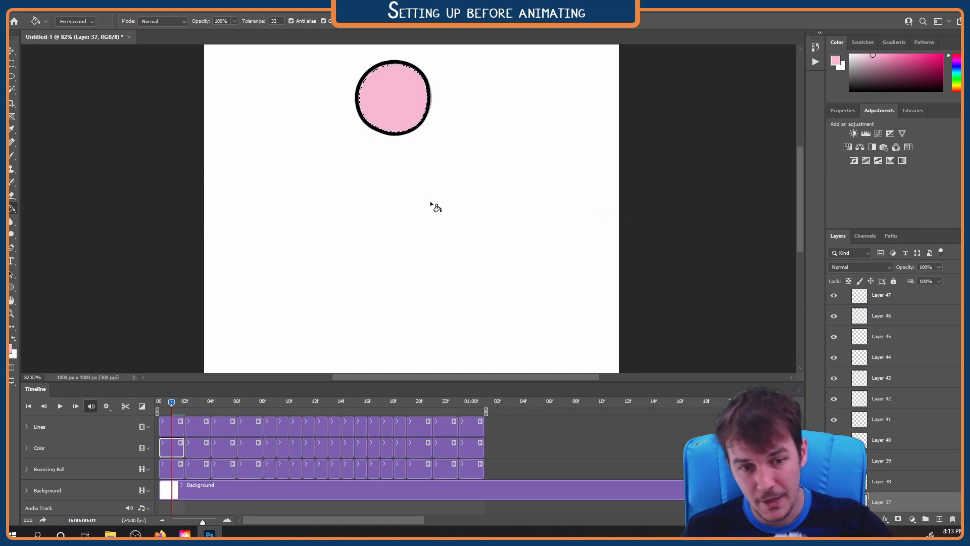
Clear the selection and examine the edge between the pink fill and the black outline up close
key(l)
scroll(394, 80, down, 2)
scroll(393, 75, up, 15)
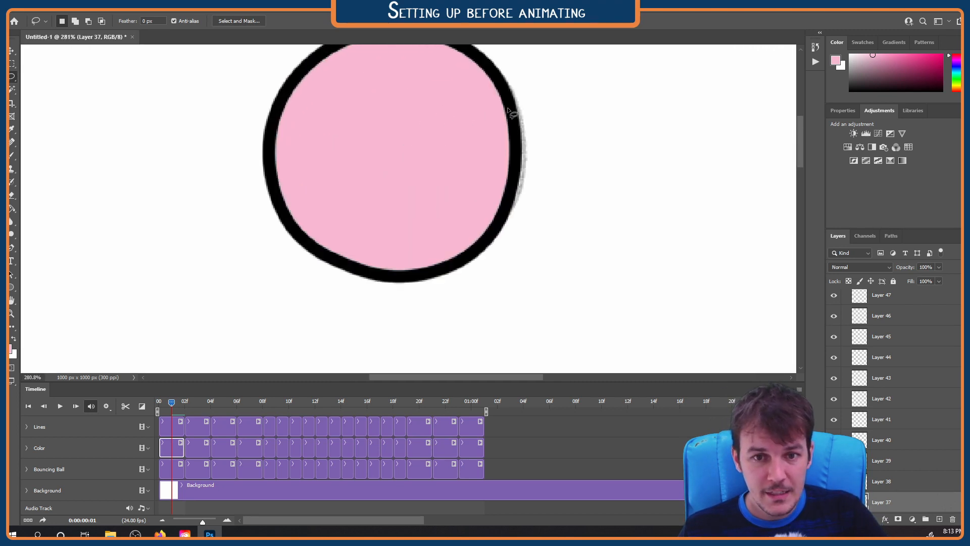
scroll(508, 109, up, 8)
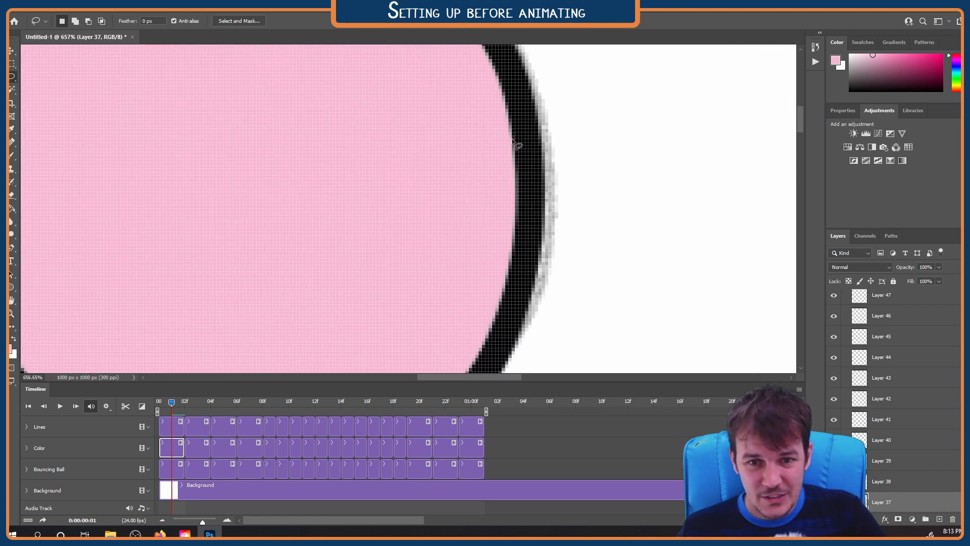
scroll(515, 143, down, 4)
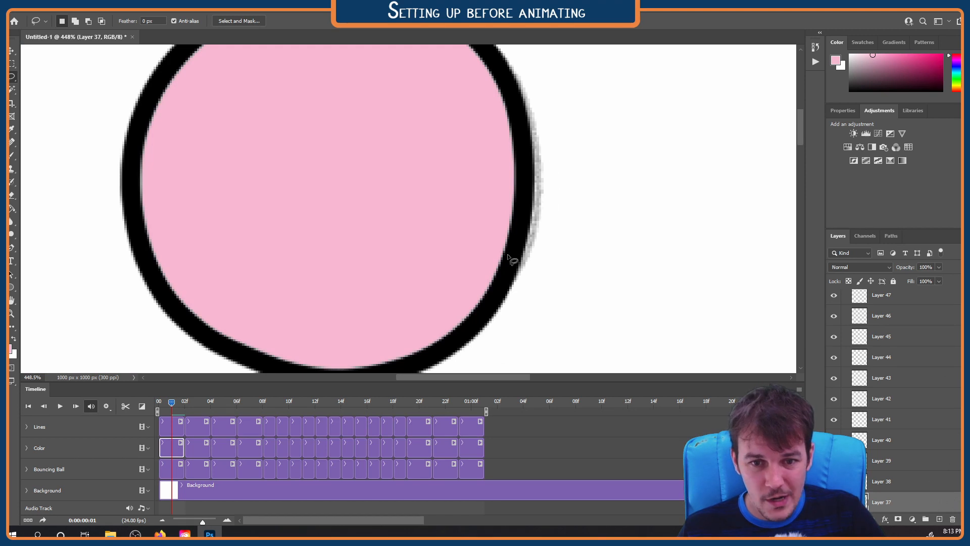
scroll(503, 268, down, 1)
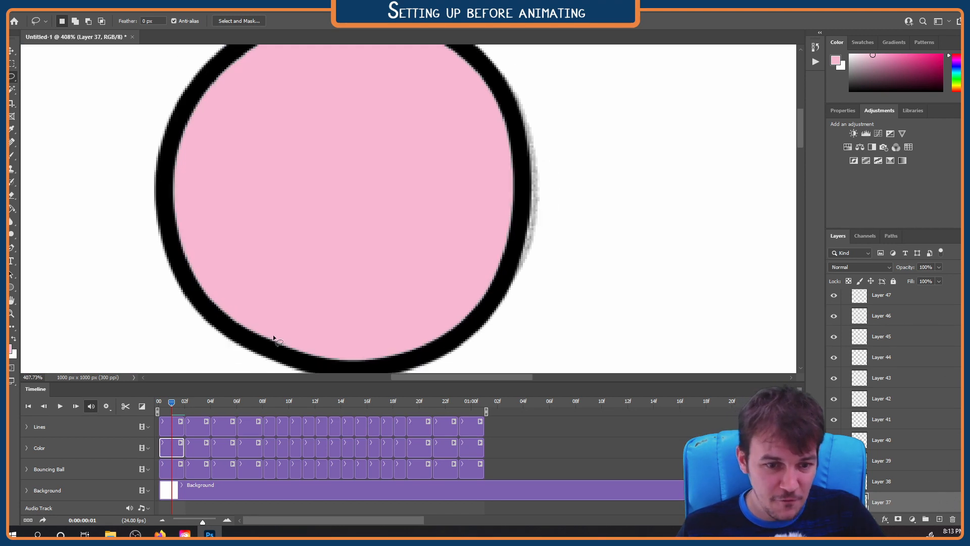
scroll(329, 148, down, 6)
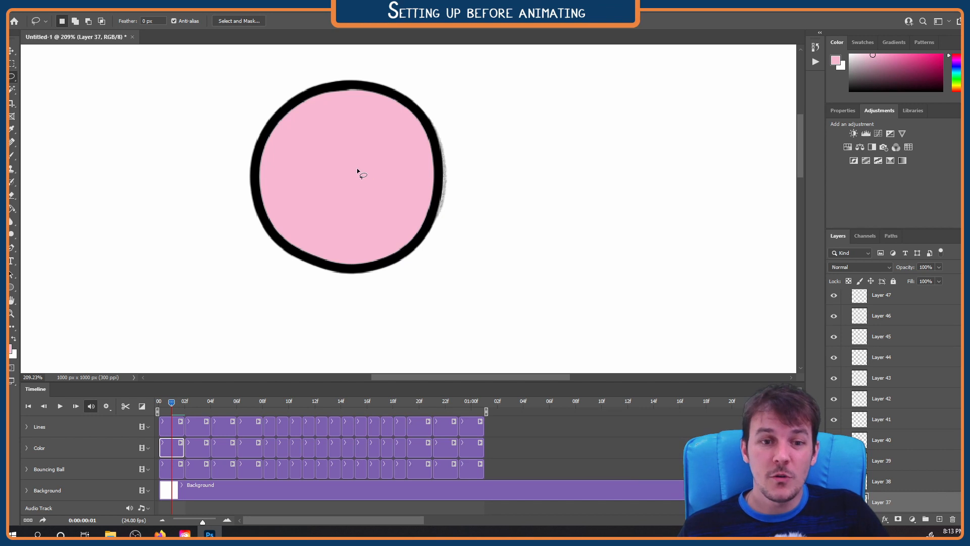
Restore the ball-interior selection on Layer 37 in Color and delete the pink fill inside it
click(182, 432)
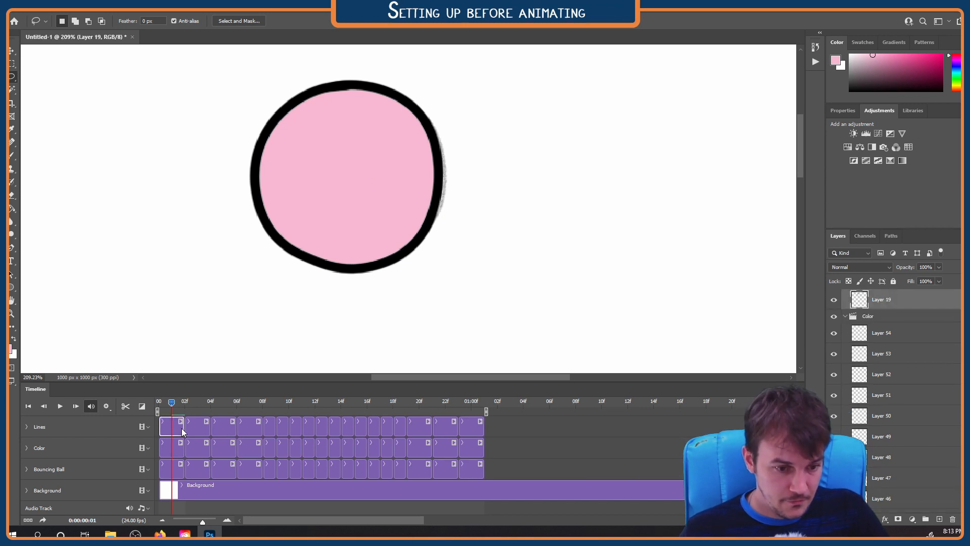
click(184, 451)
key(ctrl+z)
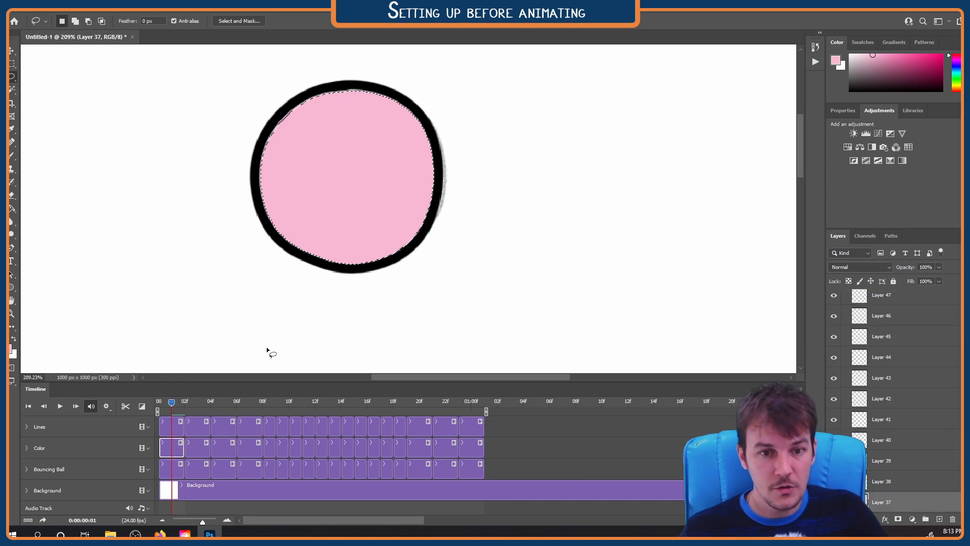
key(Delete)
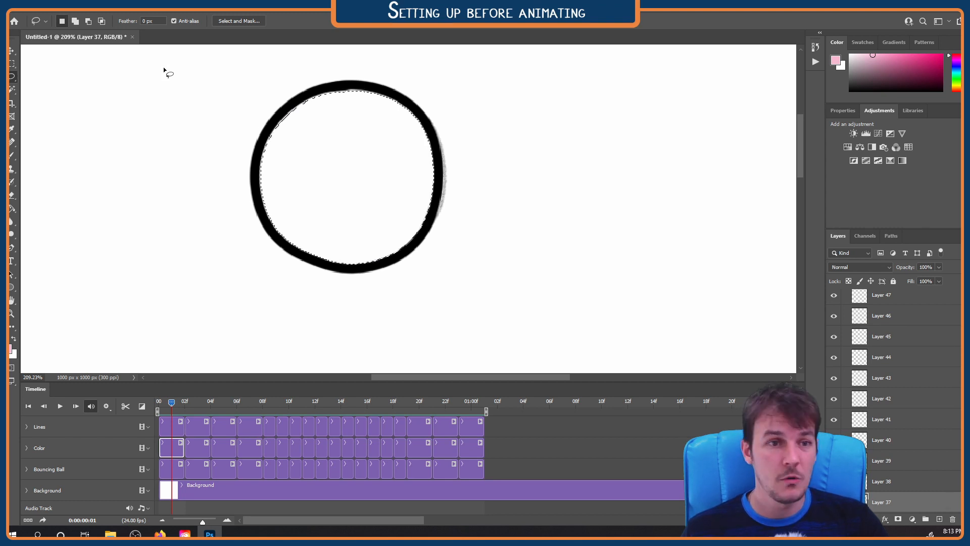
Expand the ball-interior selection by 4 pixels so it reaches under the black outline
click(111, 9)
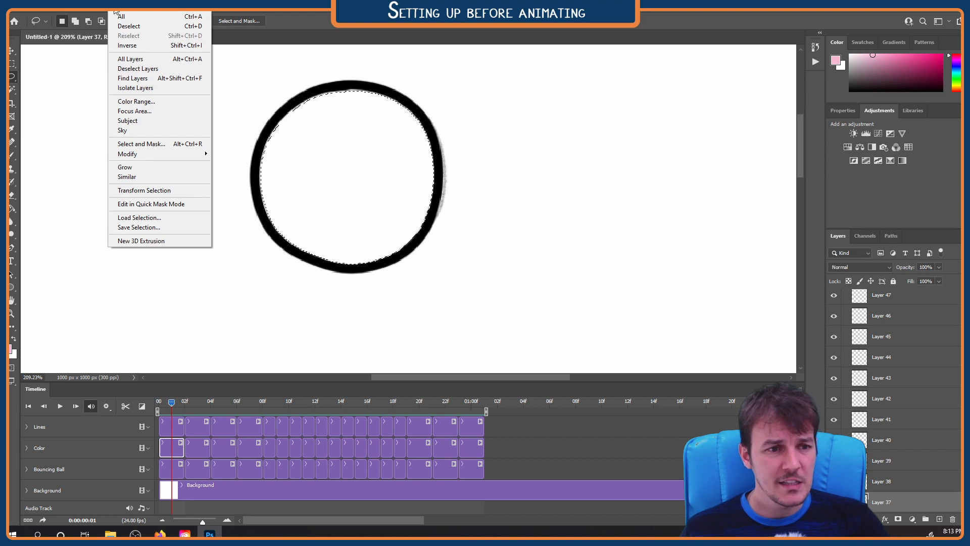
mouse_move(145, 158)
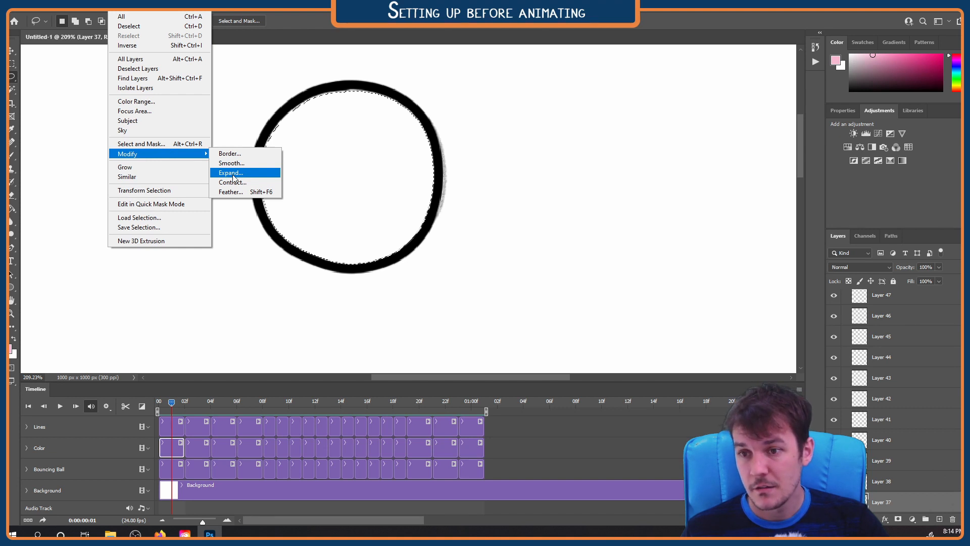
click(119, 4)
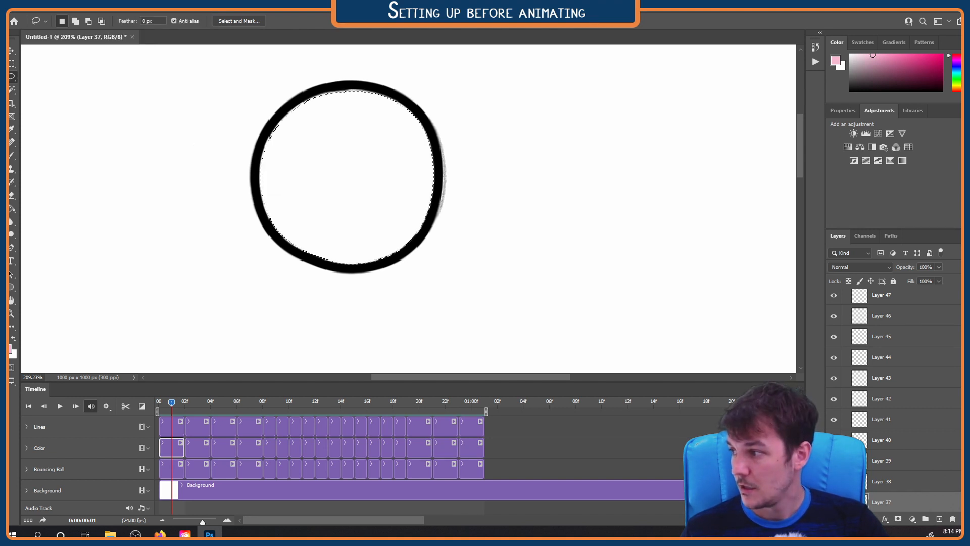
click(123, 7)
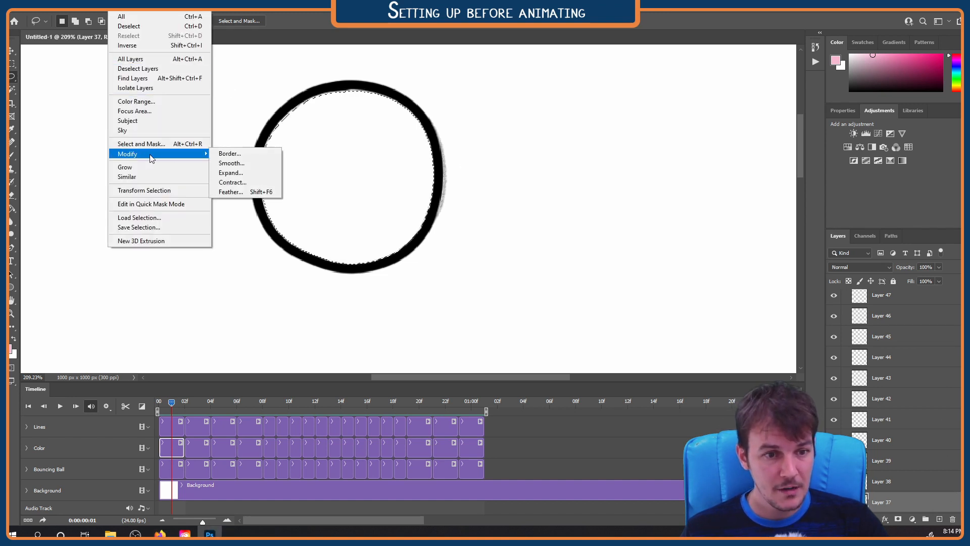
click(241, 174)
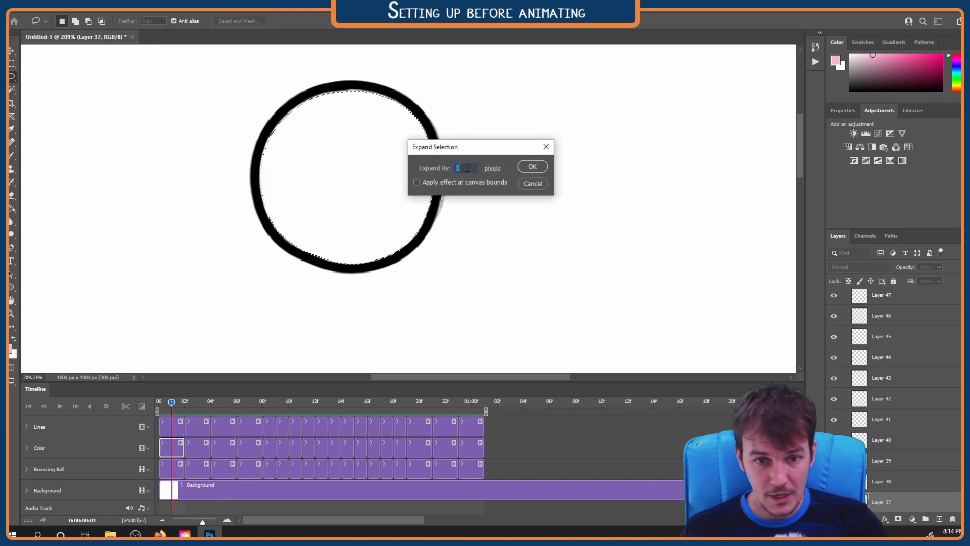
key(BackSpace)
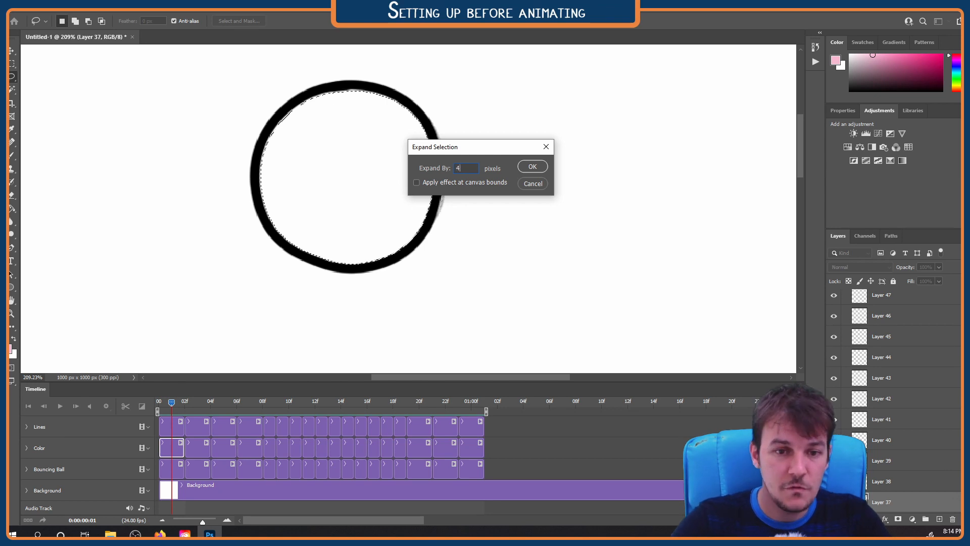
text(4)
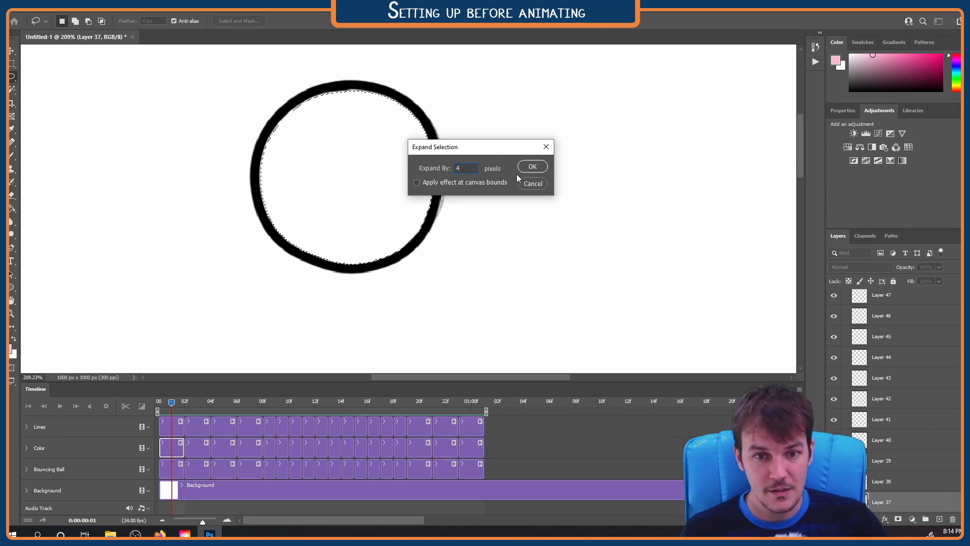
click(530, 167)
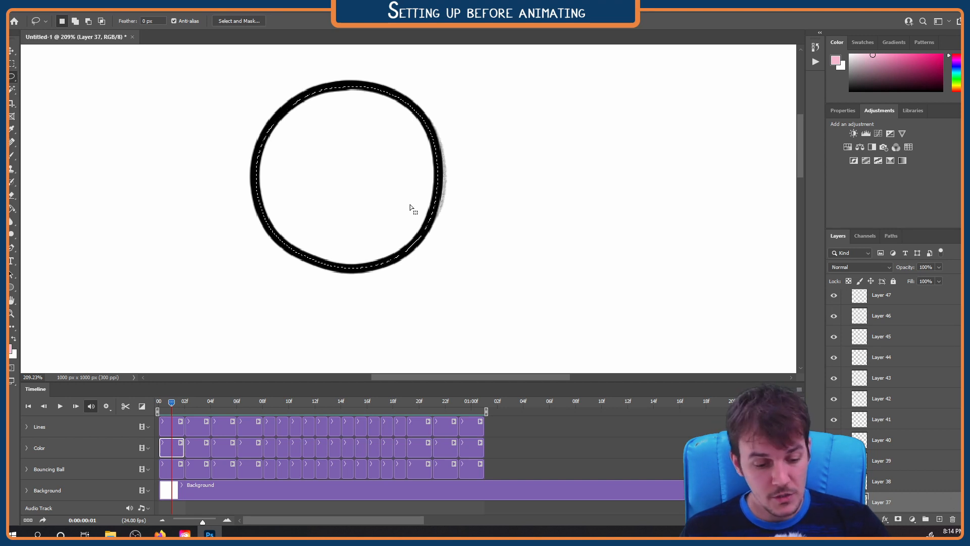
Fill the expanded selection with pink on Layer 37 using the Paint Bucket, then clear the selection
key(g)
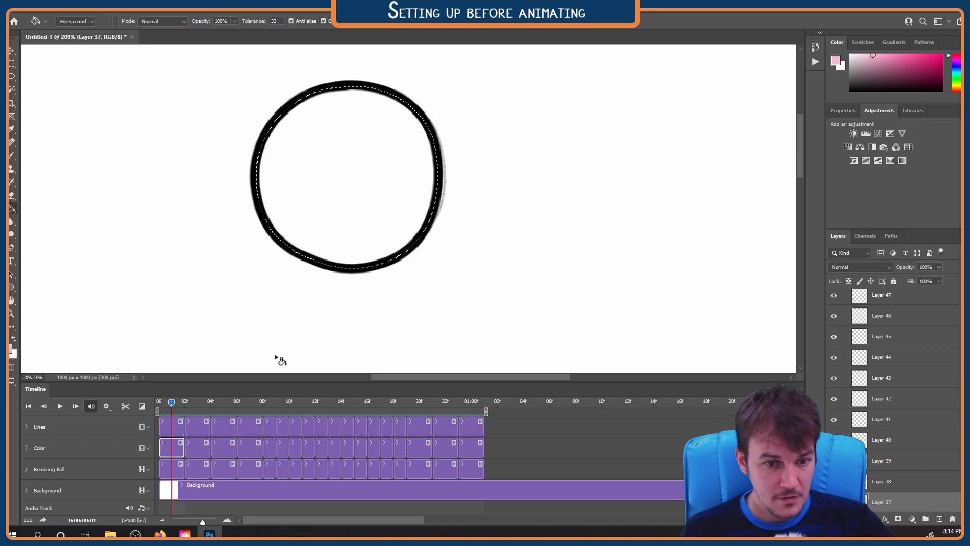
click(336, 229)
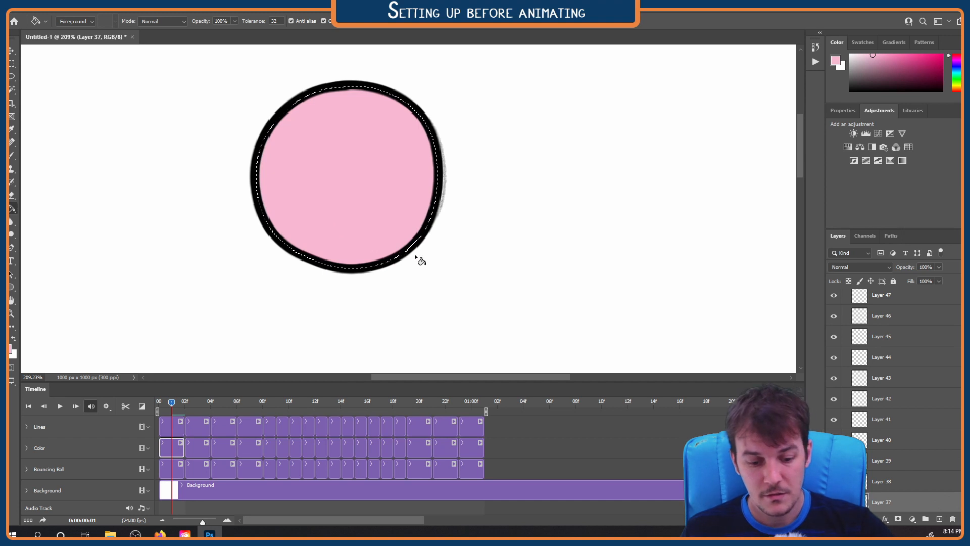
key(l)
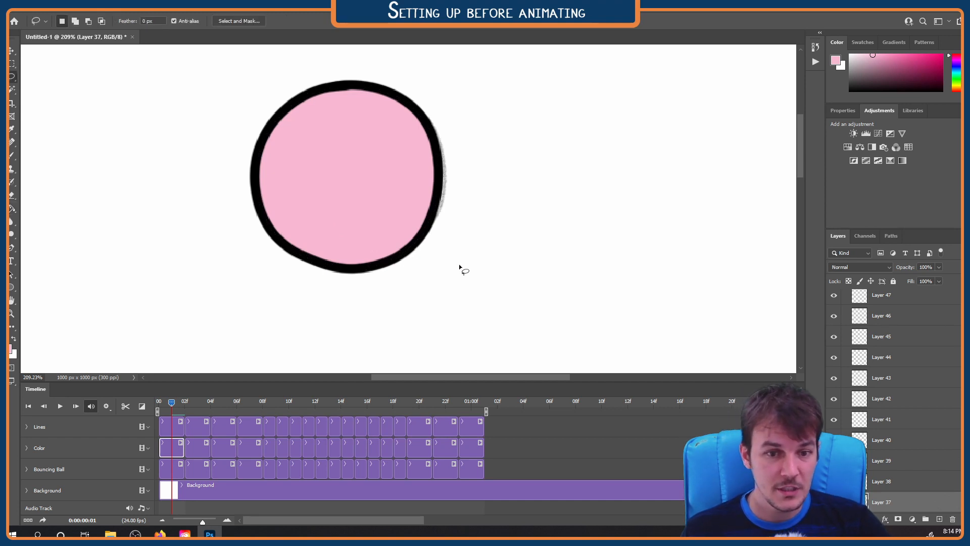
scroll(385, 286, down, 4)
drag(393, 238, 442, 230)
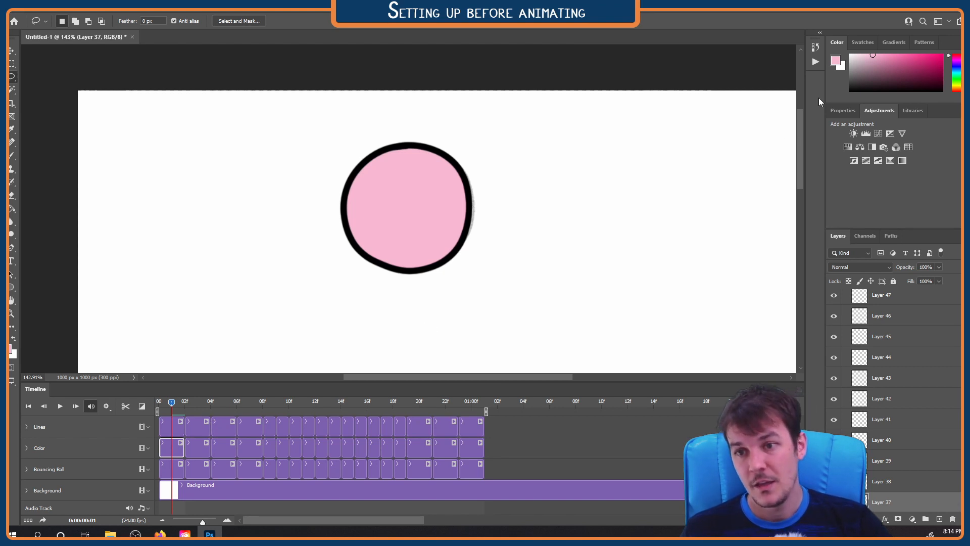
Show the list of actions and select the ball's interior on Layer 19 in Lines with the Magic Wand
click(815, 62)
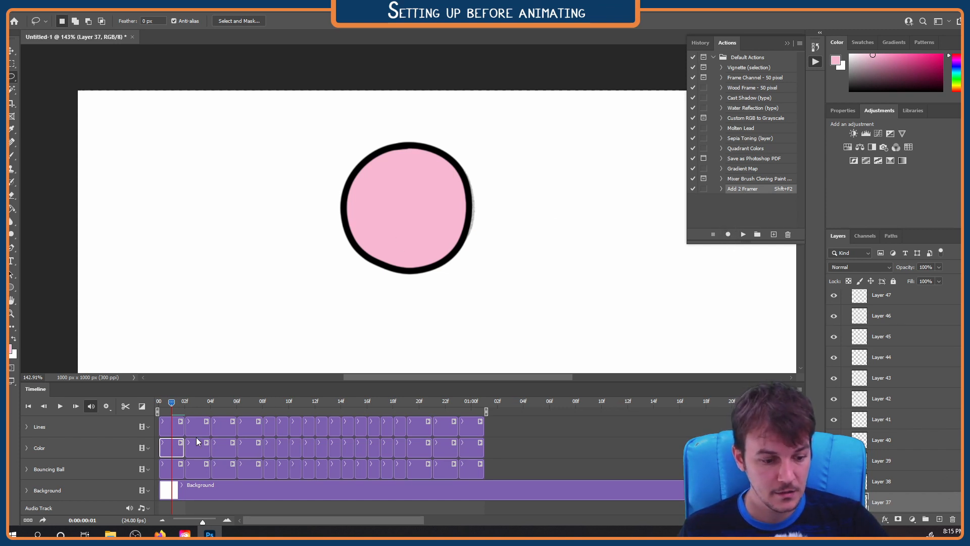
click(181, 430)
key(w)
click(402, 228)
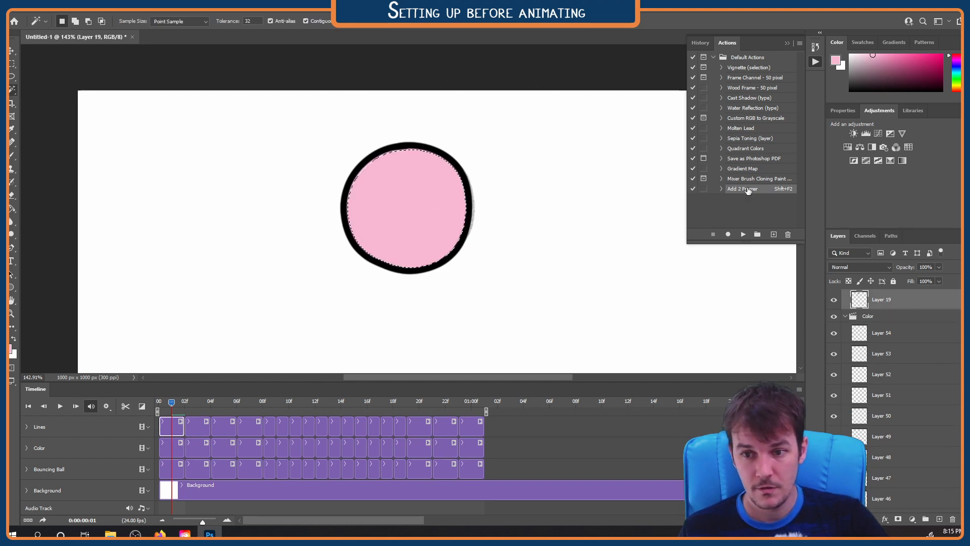
Start recording a new action named Expand 4px in Default Actions, with shortcut Shift+F3 and the color Orange
click(772, 234)
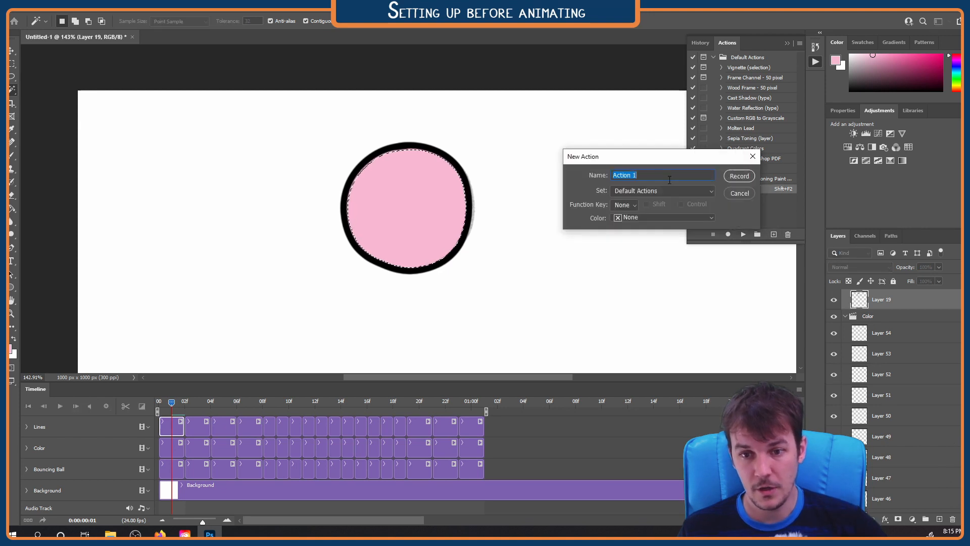
text(Expand)
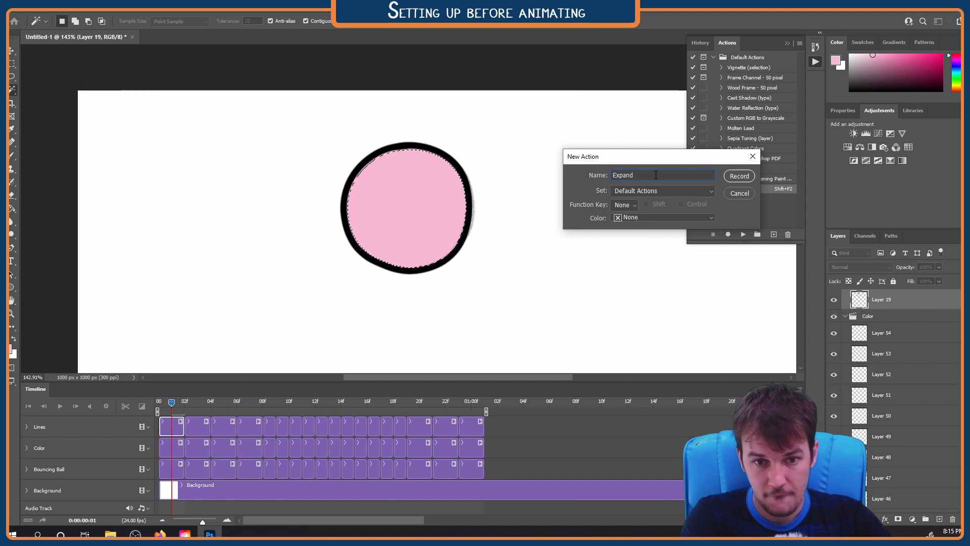
text( 4px)
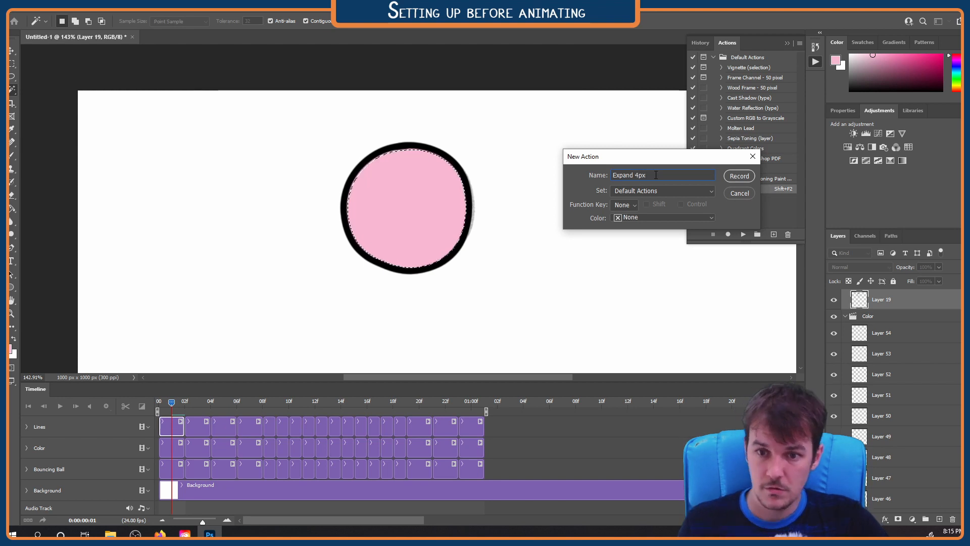
click(629, 205)
click(636, 243)
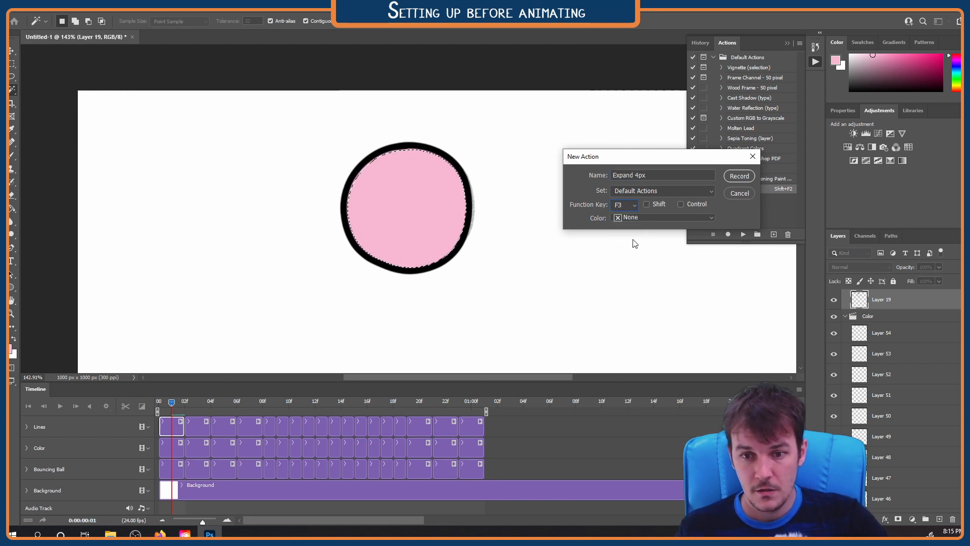
click(647, 205)
click(645, 217)
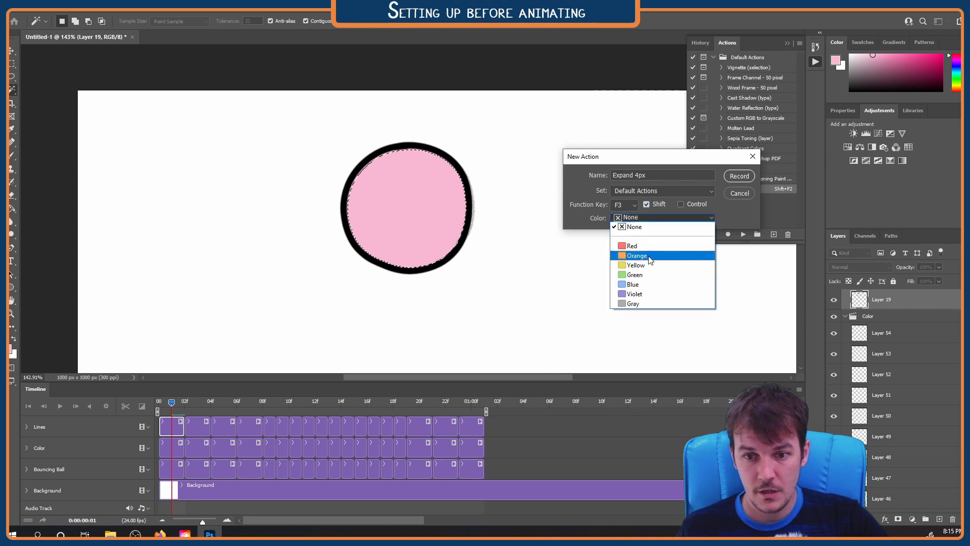
click(637, 253)
click(740, 176)
Record a 4-pixel selection expansion in the Expand 4px action, stop recording, and collapse the action
click(120, 5)
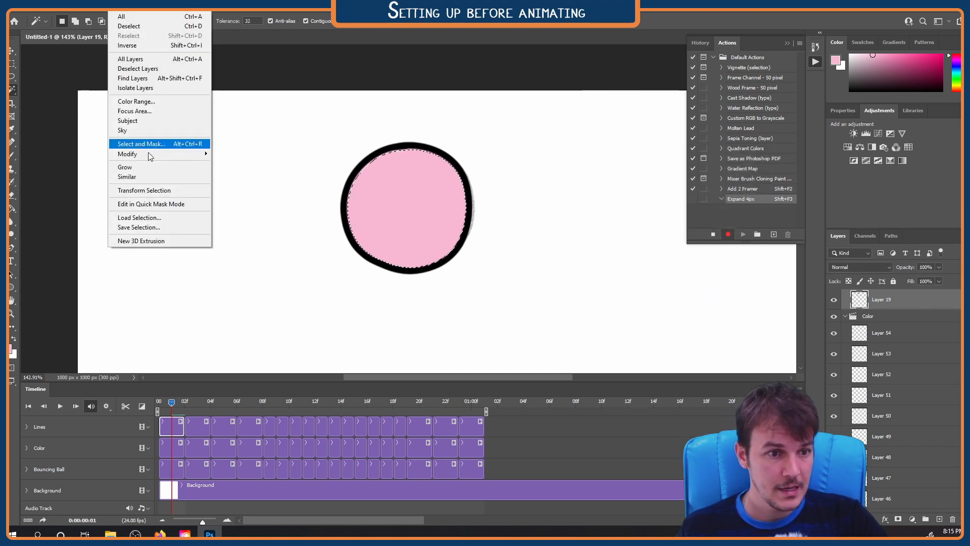
mouse_move(154, 150)
click(239, 172)
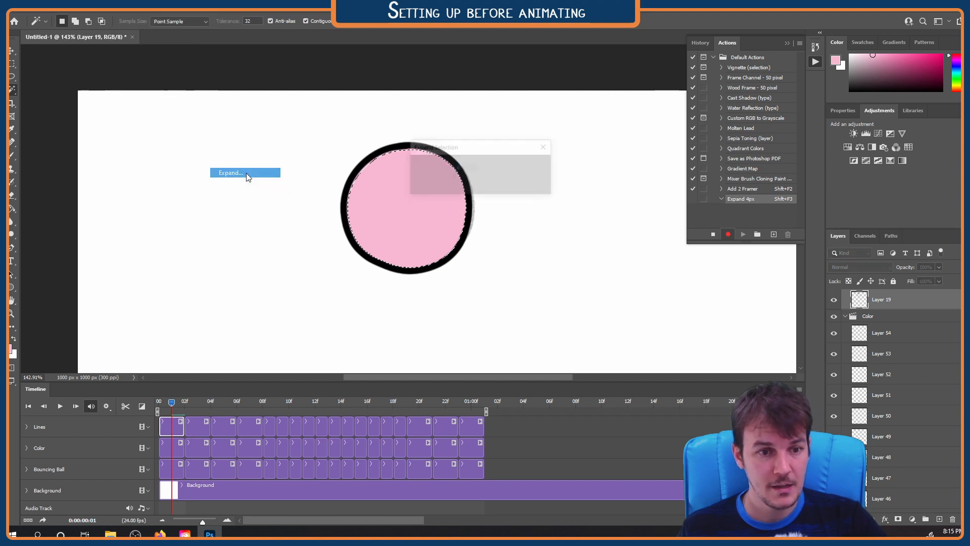
click(529, 166)
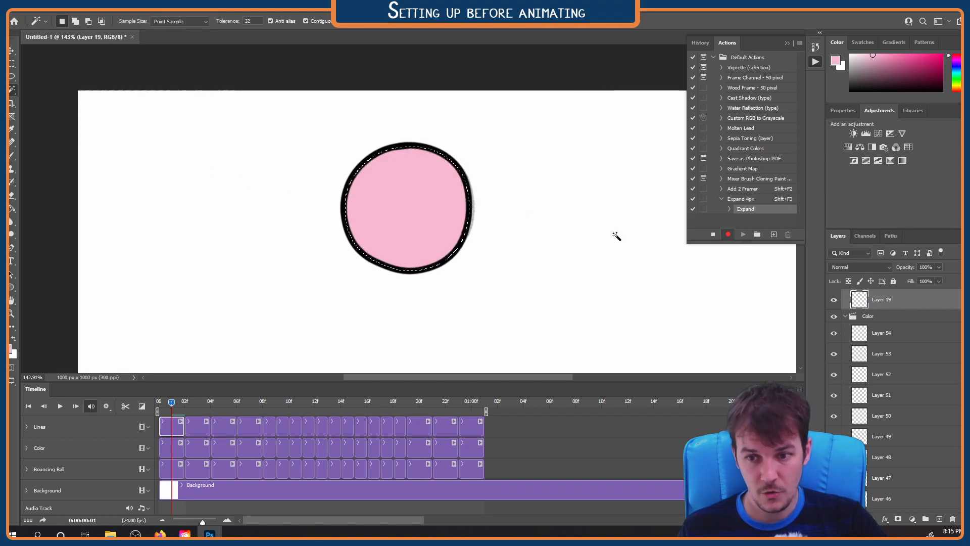
click(714, 234)
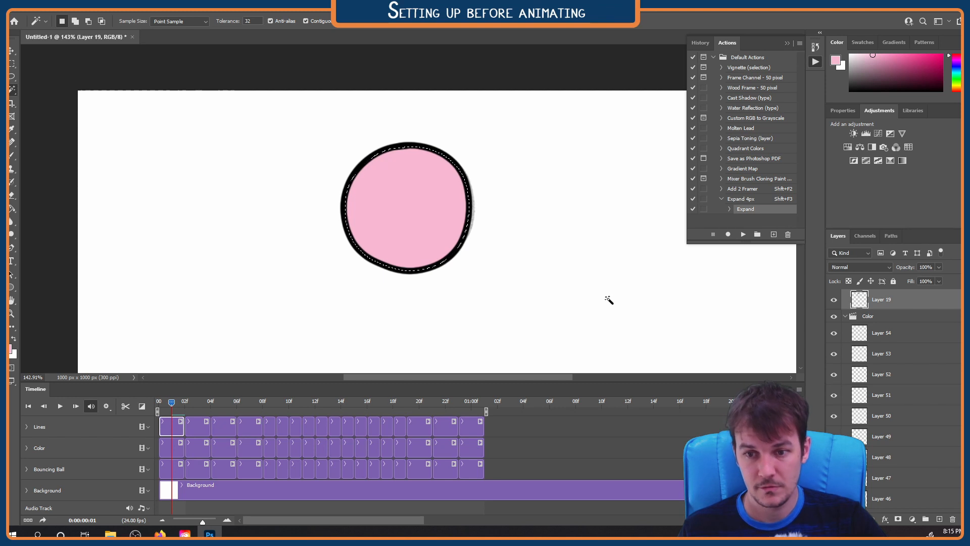
click(722, 199)
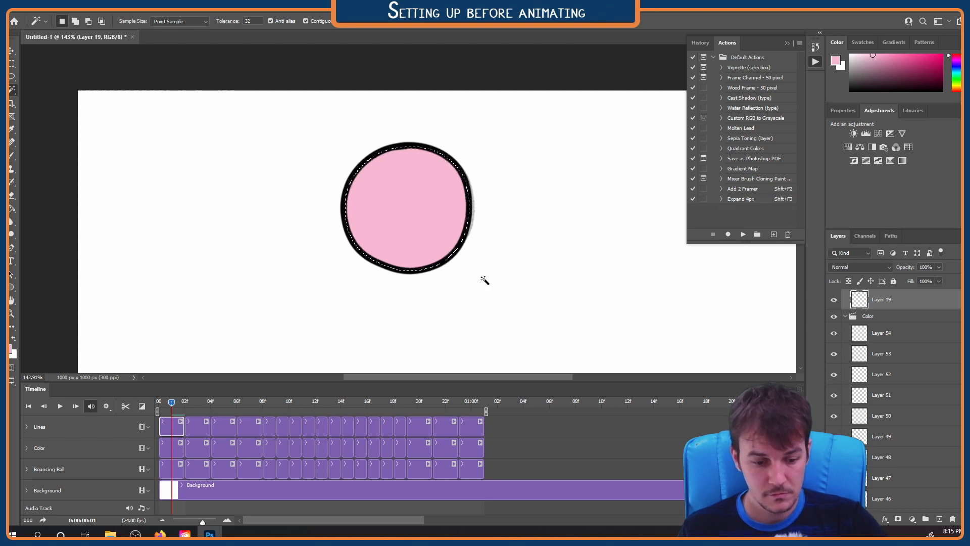
At frame 3, select the ball's interior on Layer 20 in Lines with the Magic Wand and run the Expand 4px action
key(l)
key(ctrl+d)
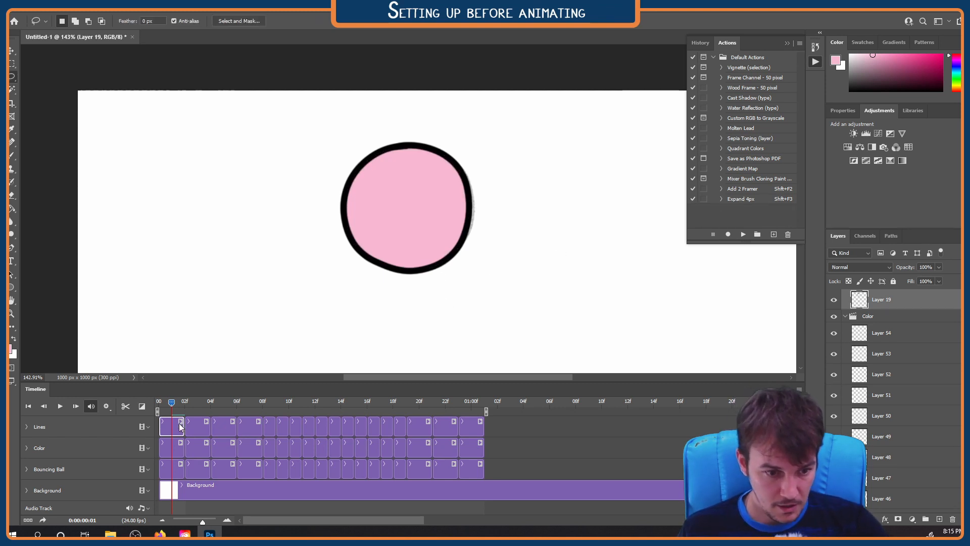
click(198, 405)
key(ctrl+shift+alt+n)
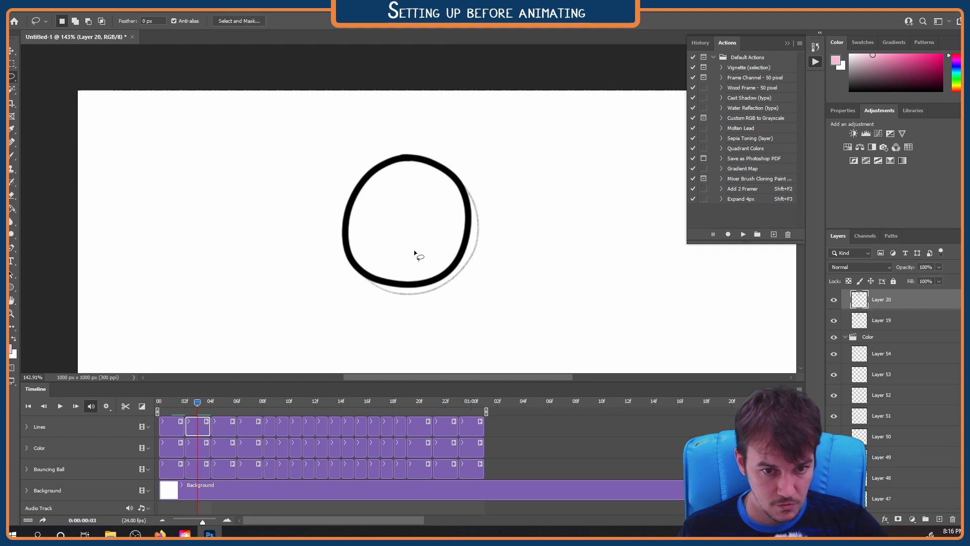
key(w)
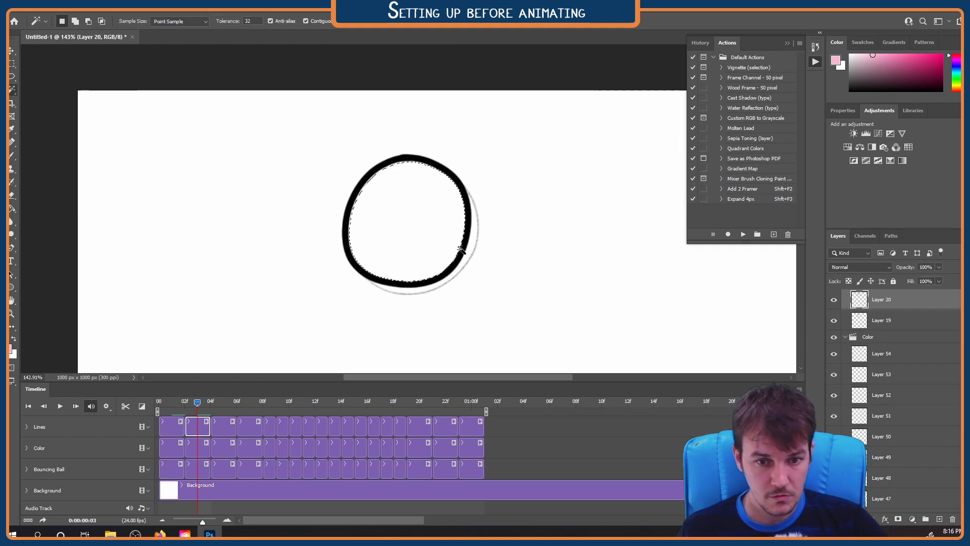
key(shift)
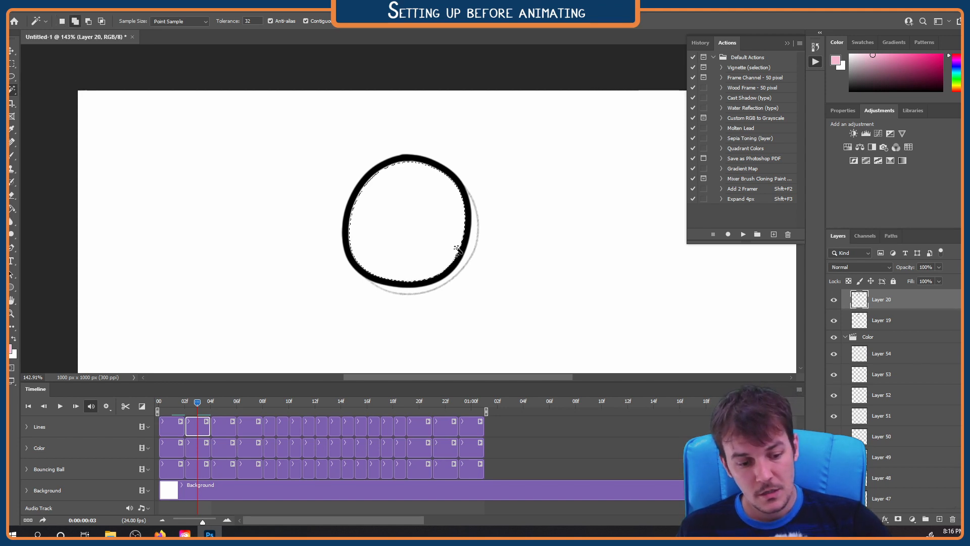
key(shift+F3)
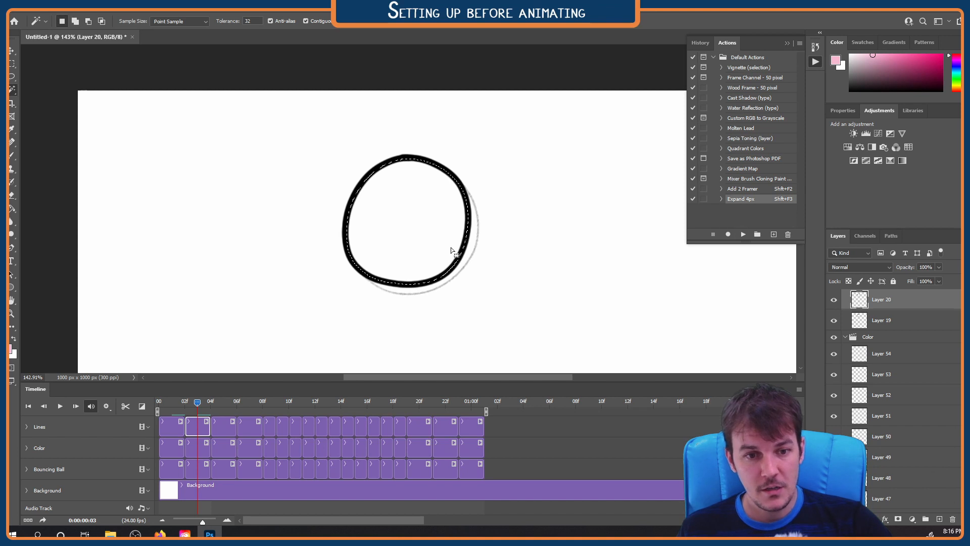
Fill the expanded selection with pink on Layer 38 in Color using the Paint Bucket
click(201, 454)
key(g)
click(394, 263)
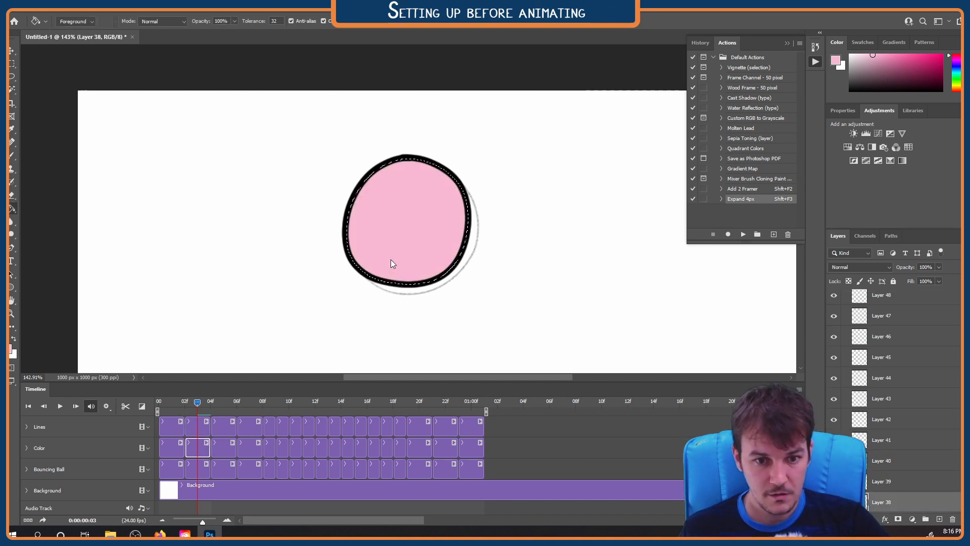
Color the ball pink in the following two drawings, on Layers 39 and 40 in Color, using 4-pixel expanded selections
click(211, 401)
click(222, 428)
click(223, 449)
click(250, 402)
click(249, 428)
click(250, 448)
click(411, 293)
scroll(523, 314, up, 3)
key(ctrl+0)
Color the ball pink on Layers 41 to 43 in Color, selecting each interior from the matching Lines clip
click(263, 402)
click(269, 428)
click(270, 449)
click(399, 195)
click(283, 449)
click(295, 427)
click(405, 292)
click(295, 449)
Color the ball pink on Layers 44 and 45 in Color, selecting each interior from its Lines clip
click(304, 402)
click(309, 428)
click(309, 448)
click(317, 403)
click(322, 428)
click(323, 449)
At frame 13, select the squashed ball's interior in Lines and fill it with pink on Layer 46 in Color
mouse_move(316, 403)
mouse_down()
mouse_move(232, 406)
mouse_move(328, 402)
mouse_up()
click(335, 449)
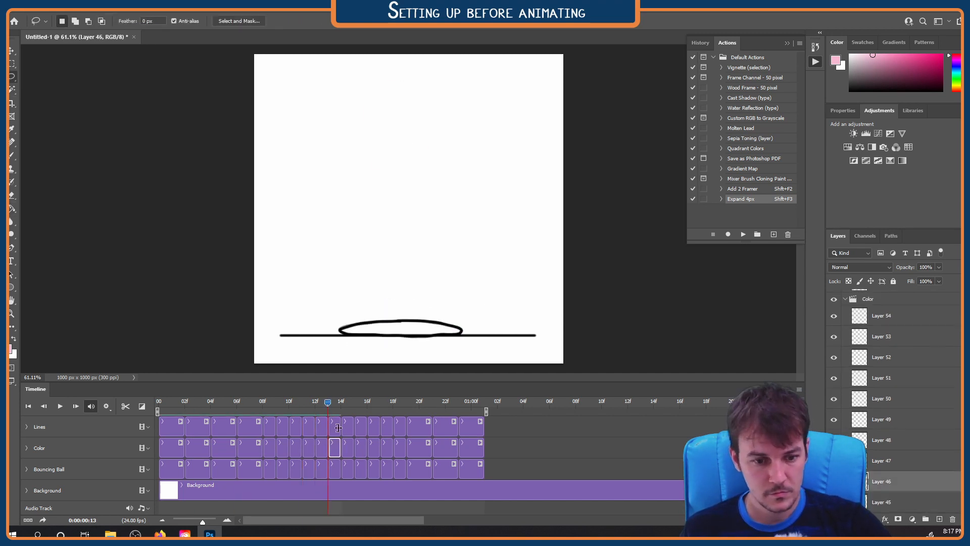
click(334, 427)
click(335, 449)
click(401, 330)
Color the ball pink on Layers 47 to 49 in Color, selecting each interior from its matching Lines clip
click(342, 403)
click(347, 427)
click(348, 448)
click(390, 292)
click(367, 403)
click(374, 448)
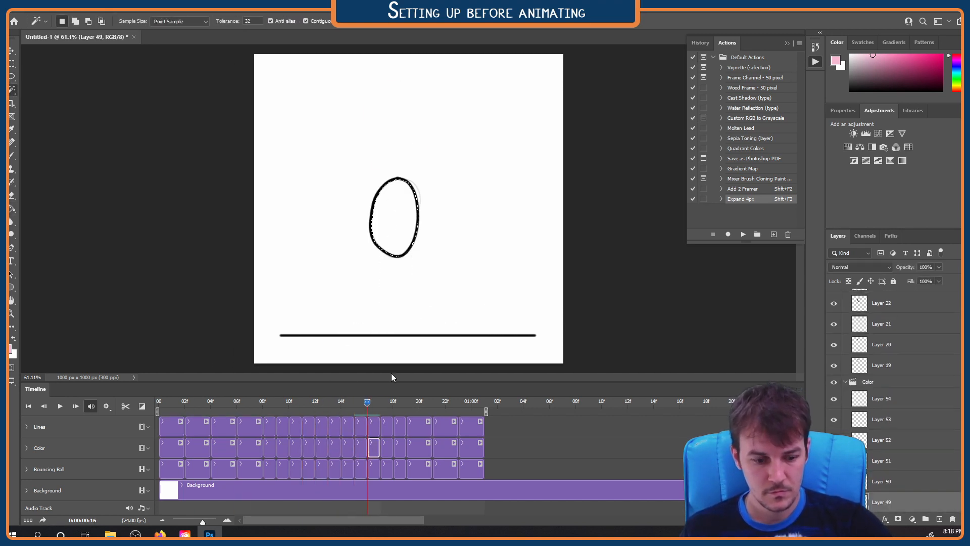
Color the ball pink on Layers 50 to 52 in Color, using 4-pixel expanded selections of the Lines drawings
click(381, 403)
click(387, 428)
click(393, 402)
click(400, 449)
click(406, 403)
click(422, 428)
click(420, 449)
click(398, 139)
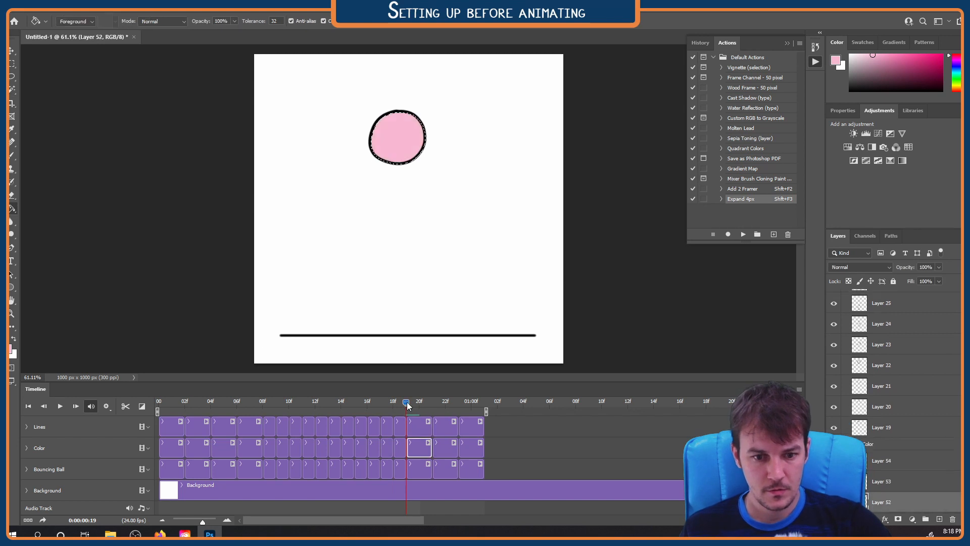
Color the ball pink in the last two drawings, on Layers 53 and 54 in Color, from their Lines clips
click(432, 403)
click(446, 427)
click(446, 449)
click(459, 403)
click(472, 428)
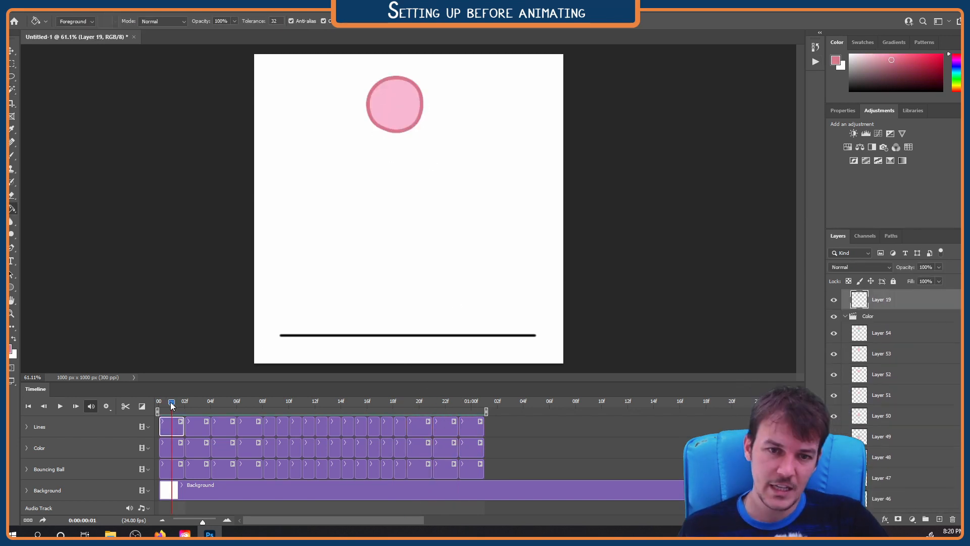
At frame 2, fill the ball's black outline with the darker pink on Layer 20 in Lines and check its edge closely
click(185, 402)
click(202, 429)
click(401, 138)
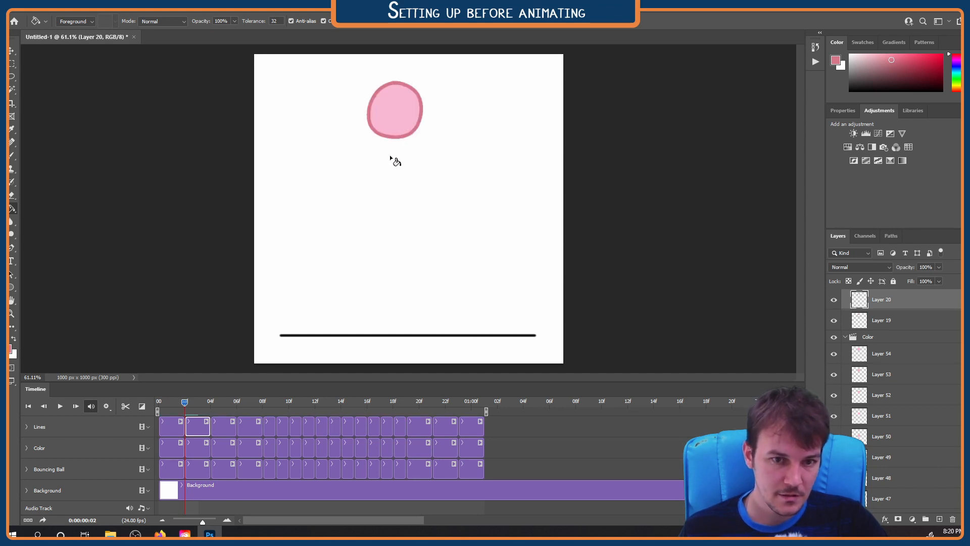
scroll(390, 98, up, 10)
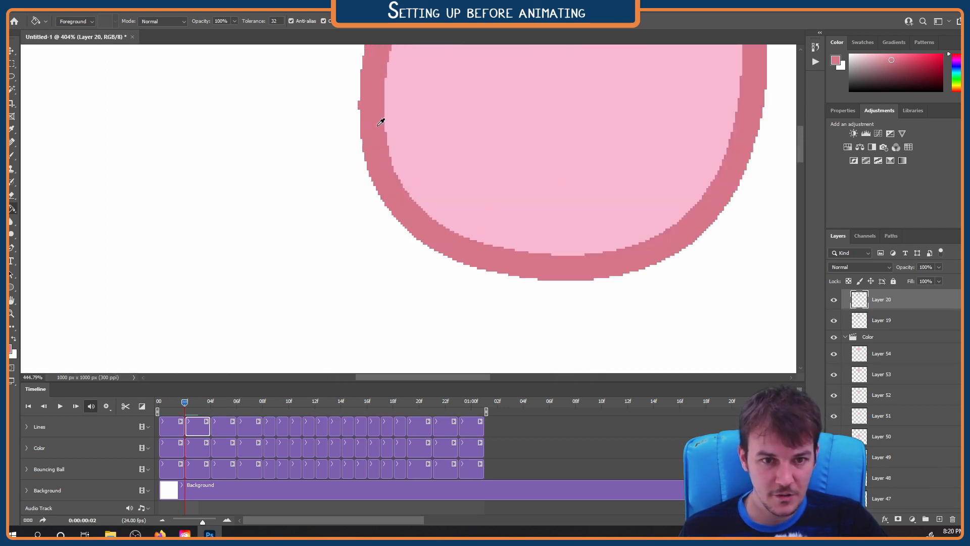
scroll(381, 222, down, 12)
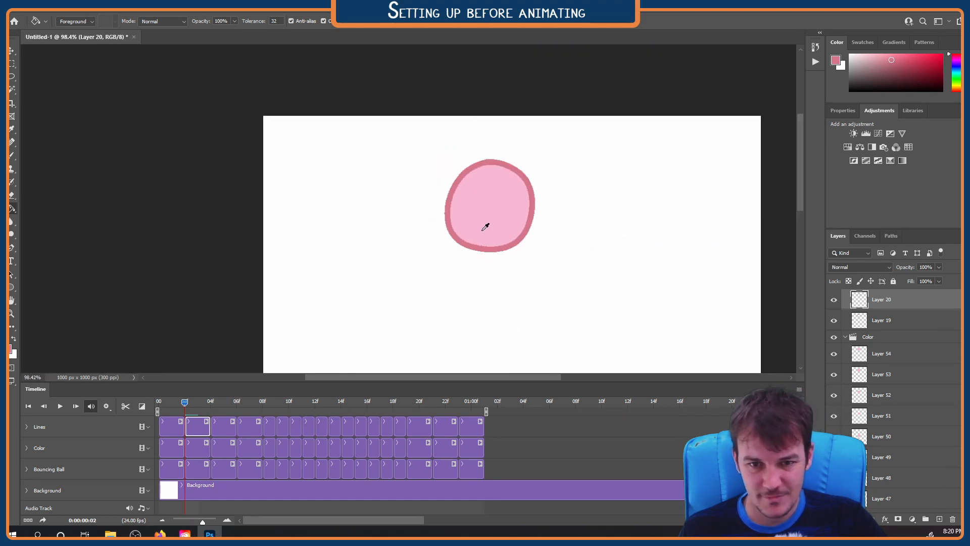
scroll(493, 237, down, 2)
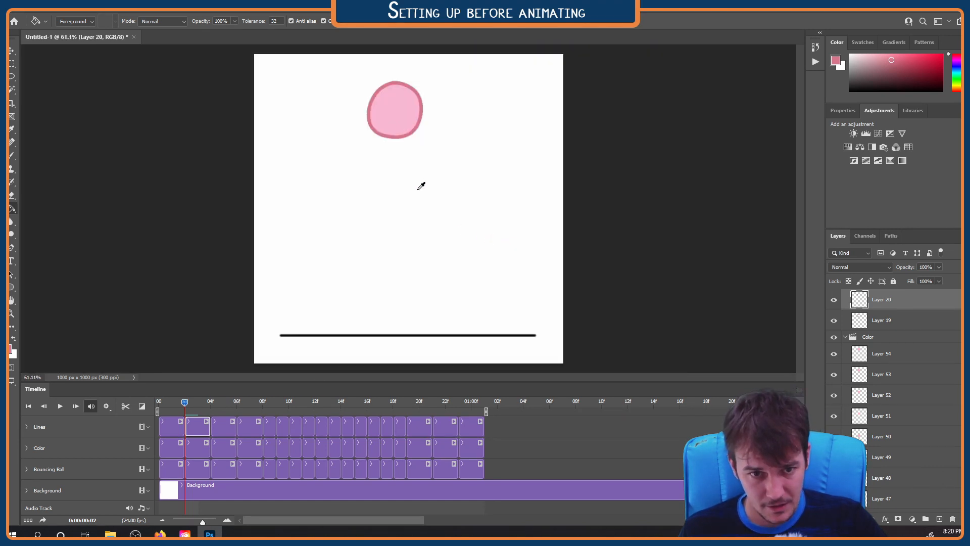
scroll(388, 113, up, 3)
scroll(391, 107, up, 2)
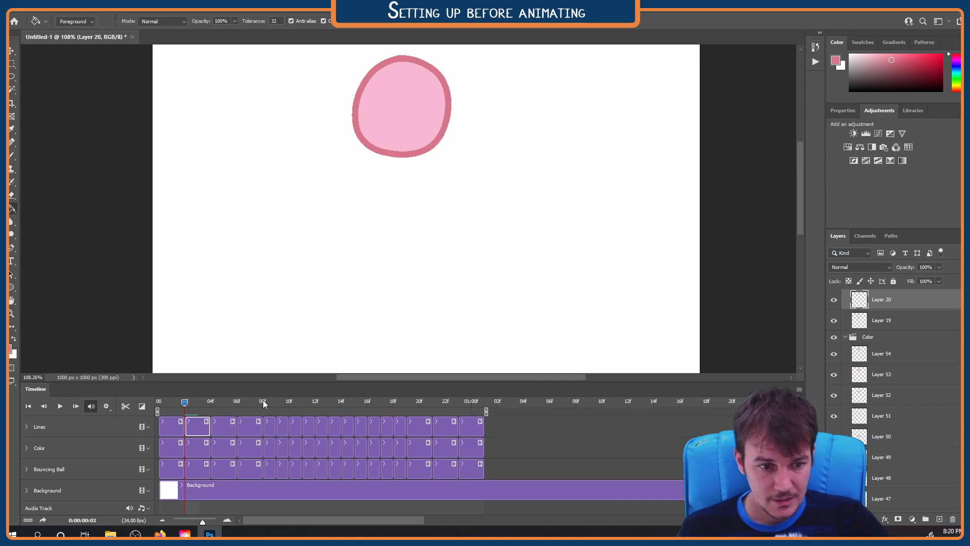
Fill the ball's outline with the darker pink on Layers 21 to 23 in Lines
drag(185, 401, 206, 404)
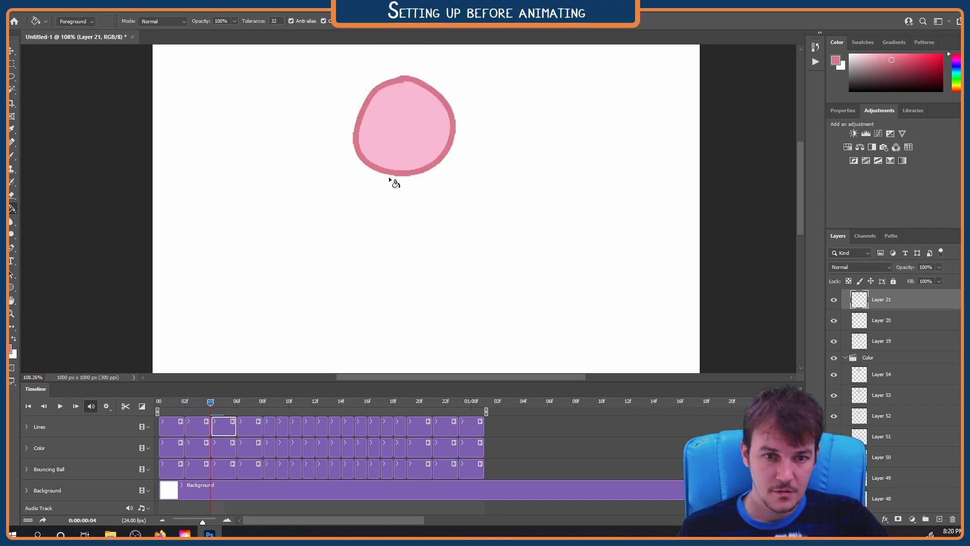
scroll(392, 181, down, 3)
scroll(392, 181, up, 2)
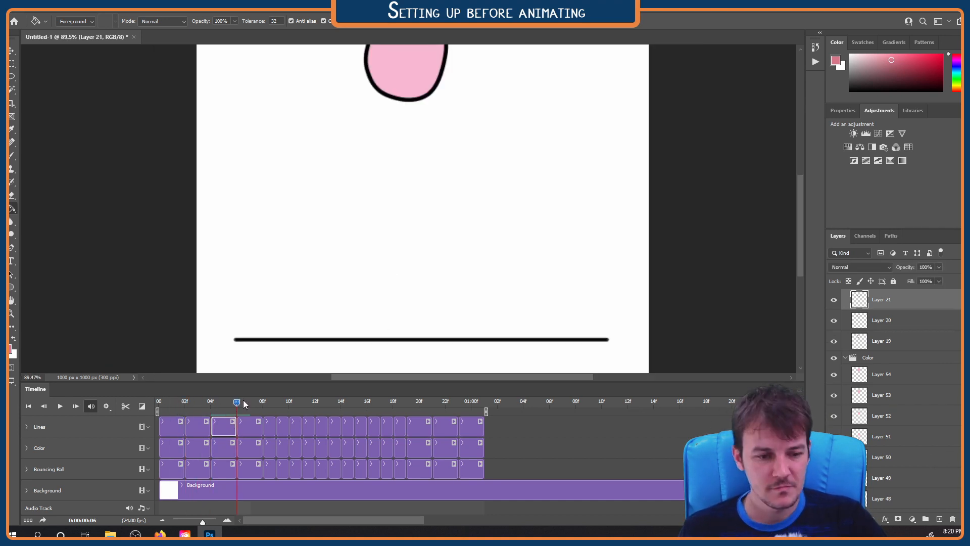
click(274, 434)
click(274, 435)
key(Right)
Recolor the ball's outline to the darker pink on Layers 24 to 27 in Lines, up to the squash at frame 12
click(285, 432)
click(428, 240)
click(297, 431)
click(310, 430)
click(324, 429)
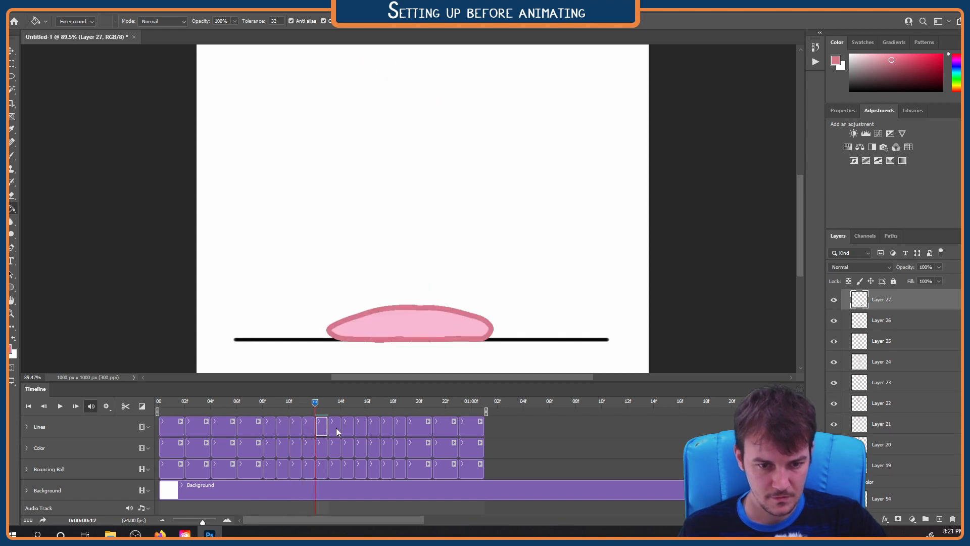
Recolor the ball's outline to the darker pink on Layers 28 to 31 in Lines
click(335, 427)
click(348, 430)
key(Right)
click(361, 430)
click(374, 429)
Recolor the ball's outline to the darker pink on Layers 32 to 34 in Lines
click(387, 430)
click(401, 429)
click(418, 430)
key(Right)
key(Right)
Fill the ball's outline with the darker pink on Layers 35 and 36 in Lines and play the animation
scroll(410, 121, down, 4)
click(444, 427)
click(422, 121)
drag(432, 401, 458, 401)
click(471, 427)
click(422, 111)
key(space)
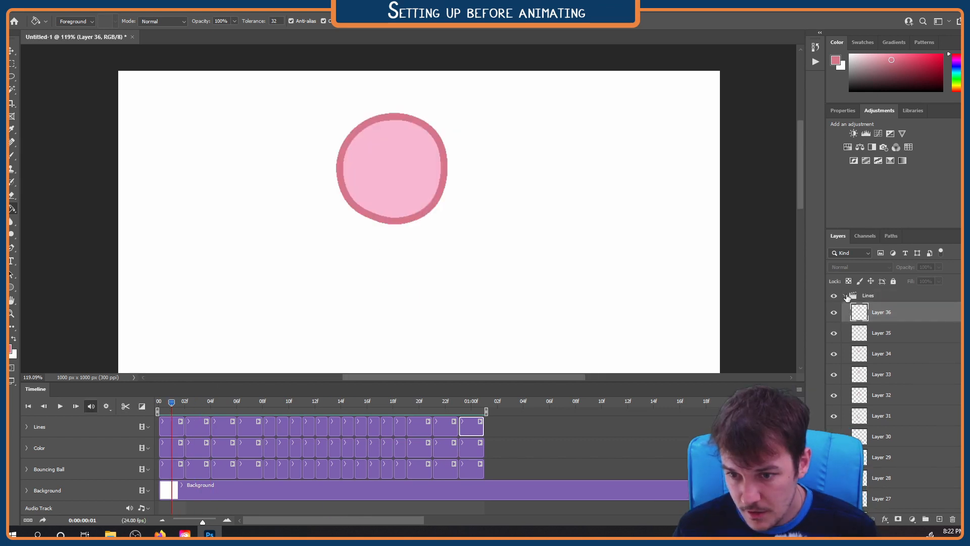
Collapse the Lines and Color groups in the layer stack
click(847, 296)
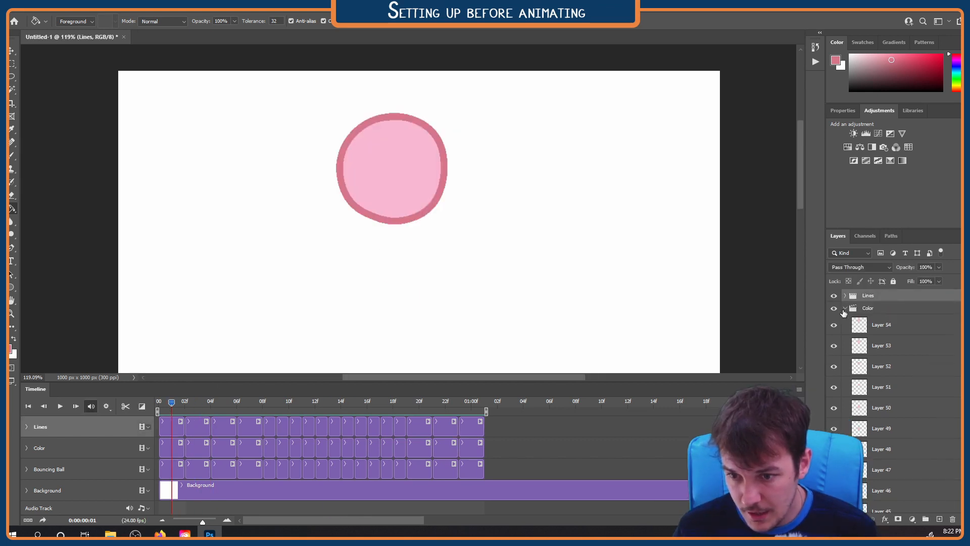
click(854, 308)
click(845, 308)
Add a new layer above the Lines group and move its clip to start at frame 0
click(870, 295)
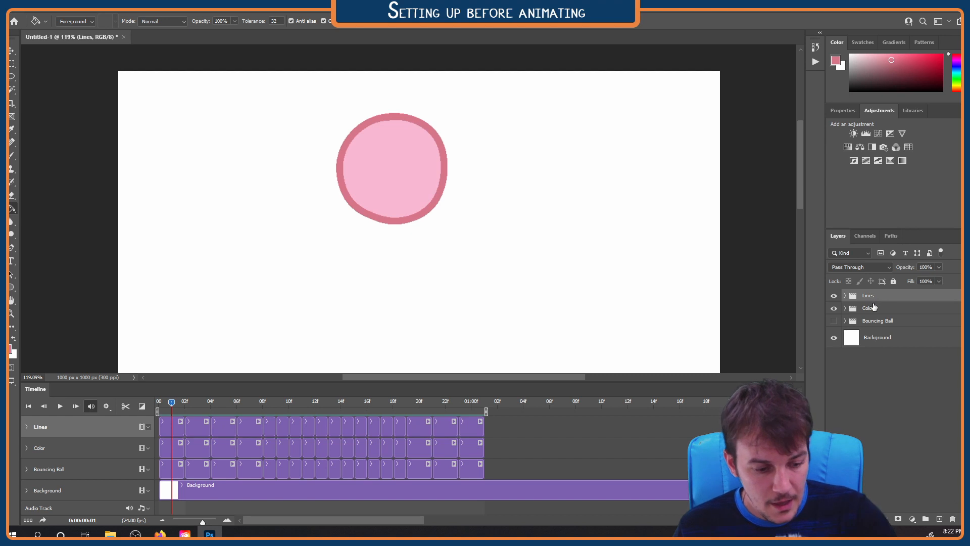
key(ctrl+shift+alt+n)
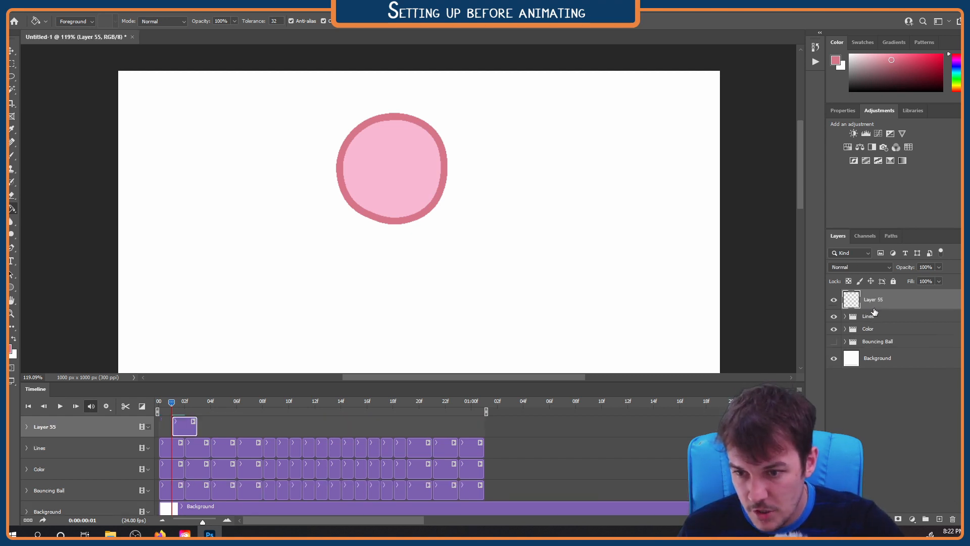
drag(192, 430, 174, 428)
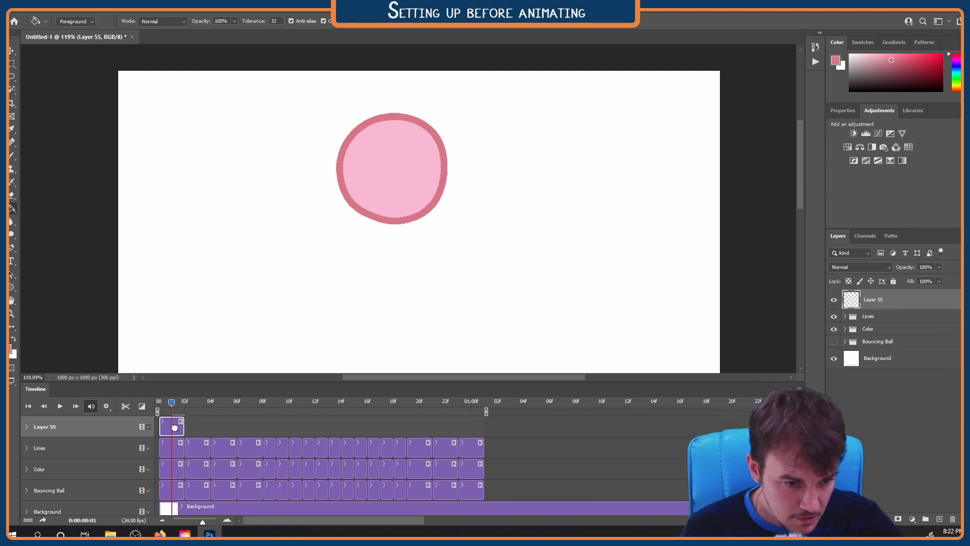
With the Brush tool, paint two white oval eyes on the ball on Layer 55
key(b)
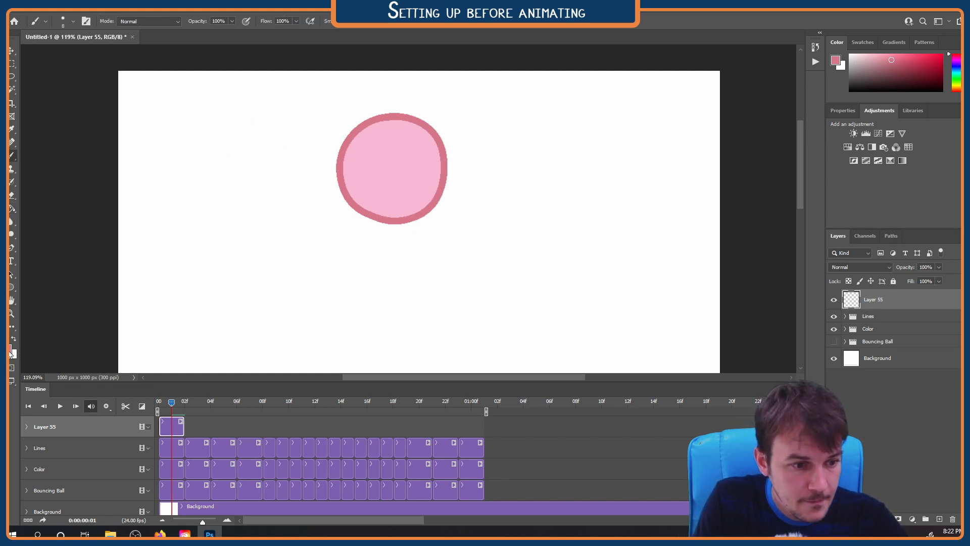
alt+click(482, 193)
mouse_move(380, 137)
mouse_down()
mouse_move(377, 165)
mouse_move(412, 143)
mouse_move(381, 164)
mouse_up()
drag(409, 146, 407, 165)
Paint a pig snout with two nostrils in the darker outline pink below the eyes
alt+click(438, 199)
drag(393, 174, 401, 205)
click(391, 185)
click(398, 185)
Switch the brush color to black and paint the pupils in both eyes and a one-sided smile
click(11, 349)
click(356, 257)
click(581, 126)
drag(384, 152, 383, 157)
drag(407, 151, 408, 157)
Paint two folded pig ears on the ball's top edge, filled light pink and outlined in the darker pink
alt+click(356, 132)
drag(348, 140, 350, 143)
drag(419, 121, 420, 124)
alt+click(357, 129)
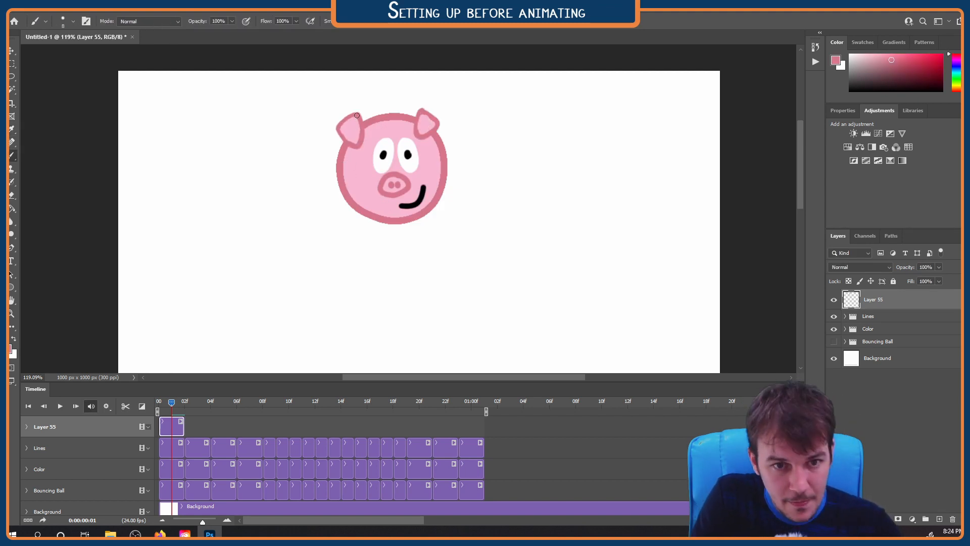
drag(421, 112, 428, 127)
key(ctrl+0)
Scrub and play the timeline to preview the pig face within the bouncing animation
drag(159, 401, 496, 404)
key(space)
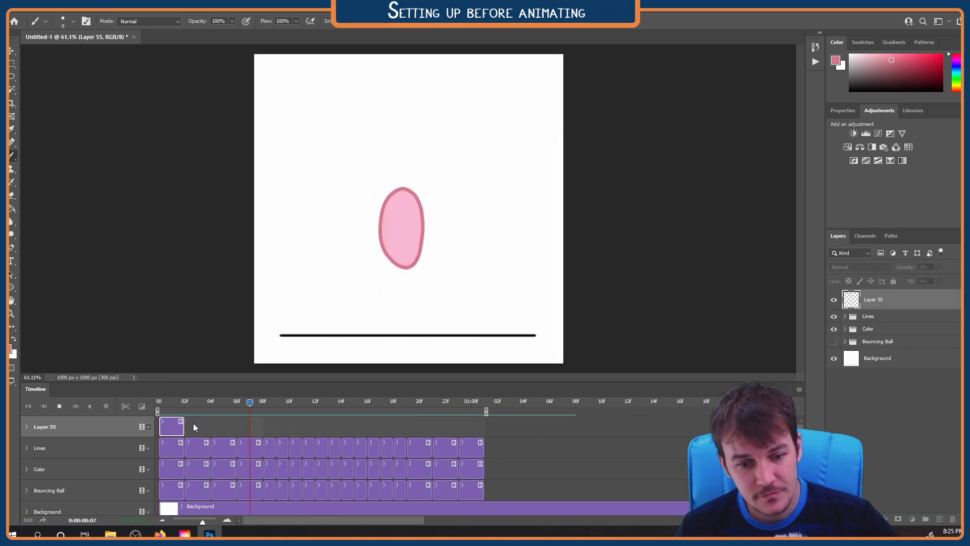
key(space)
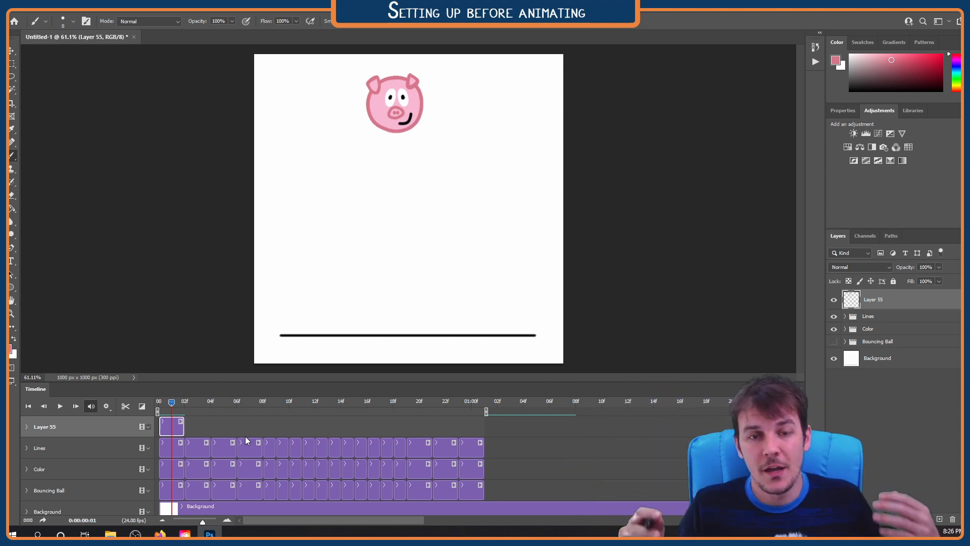
key(space)
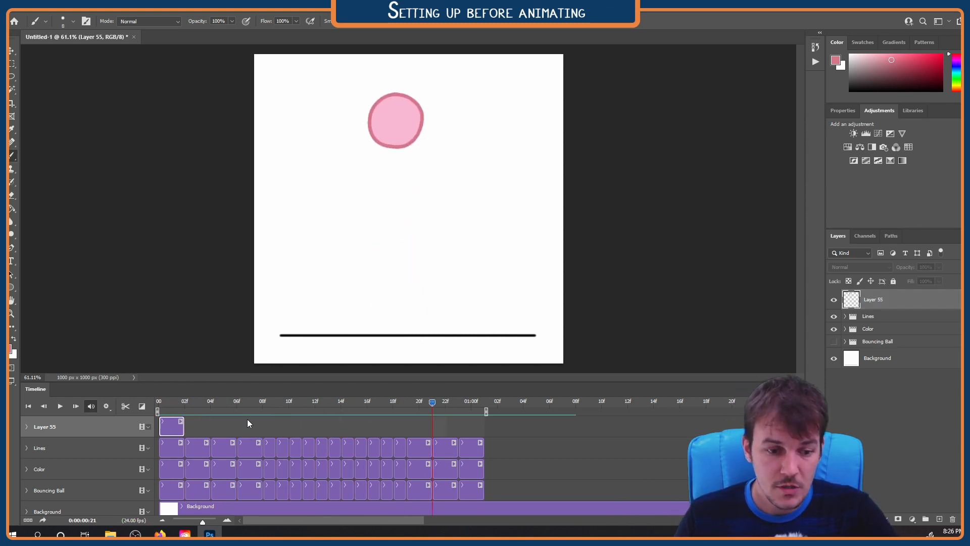
At frame 0, add a new blank video layer above Layer 55 and trim its clip to end with the Lines clips
click(157, 403)
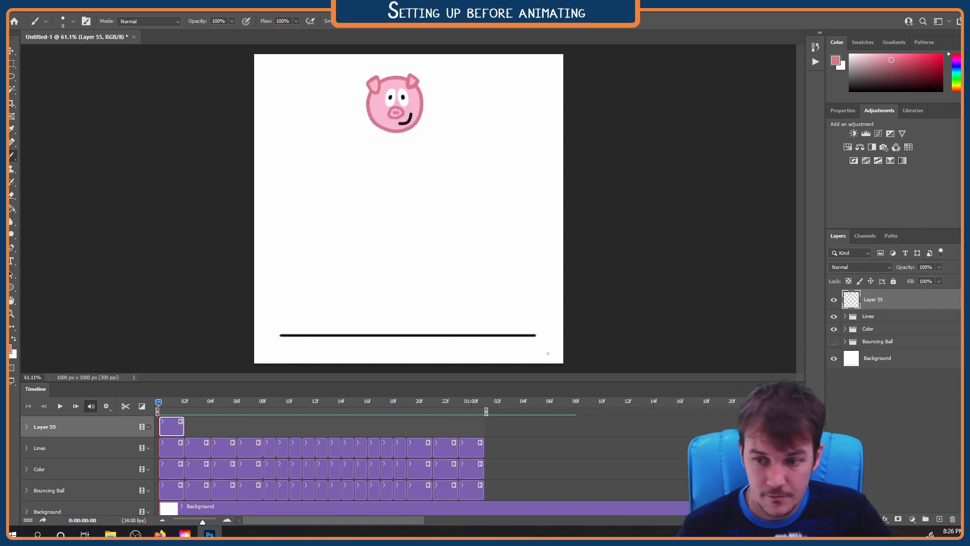
click(84, 13)
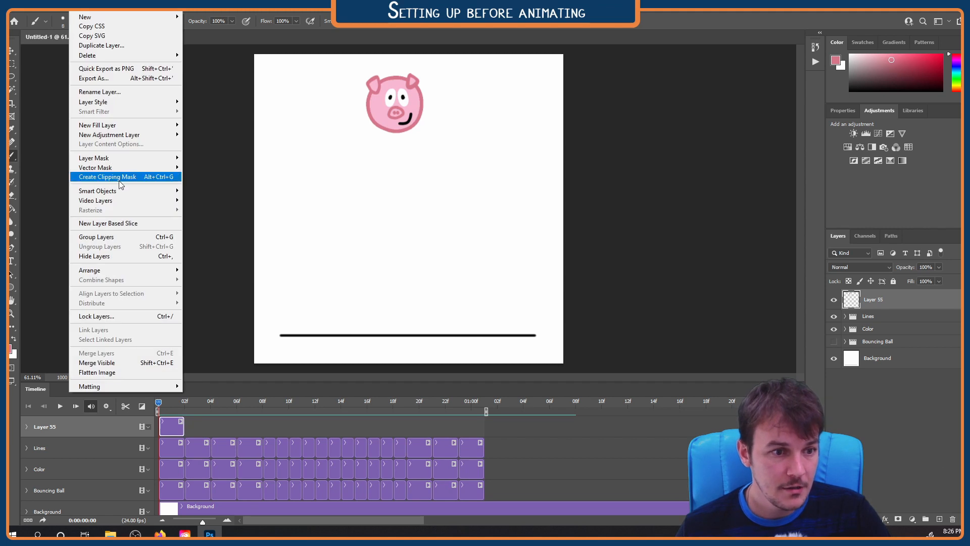
mouse_move(150, 202)
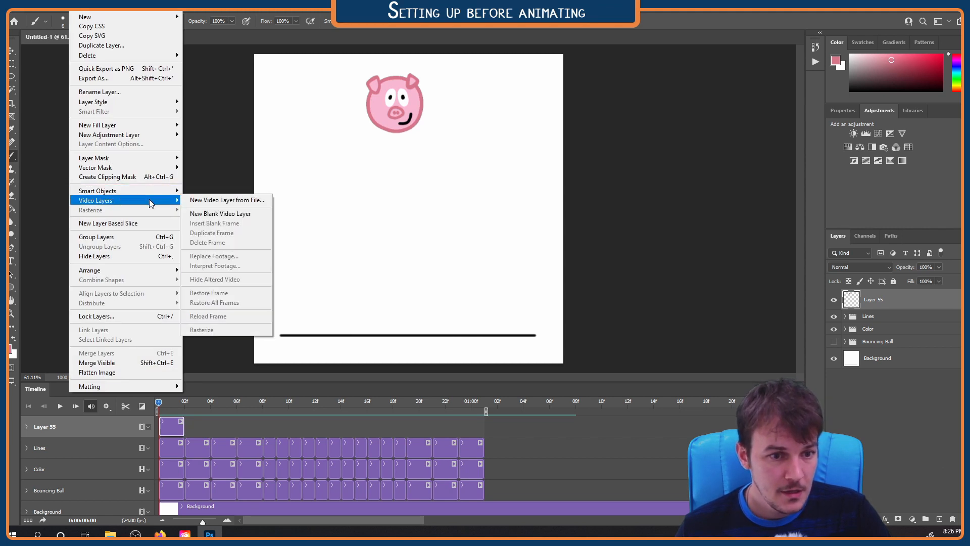
click(230, 215)
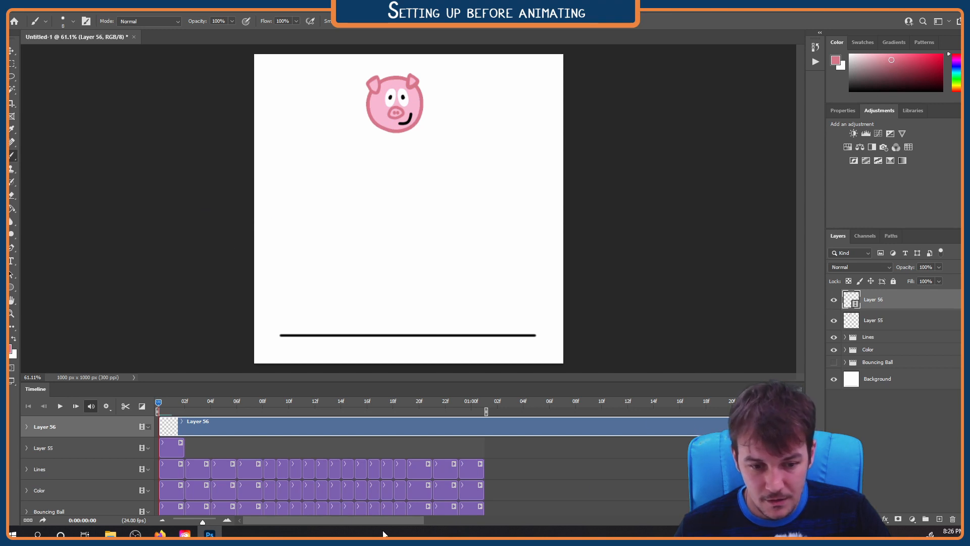
drag(382, 521, 714, 520)
drag(574, 428, 485, 455)
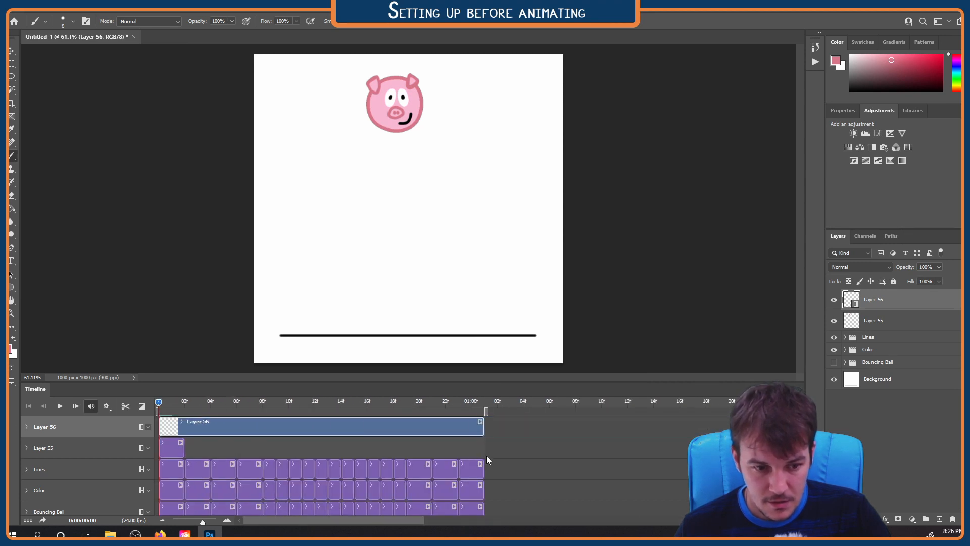
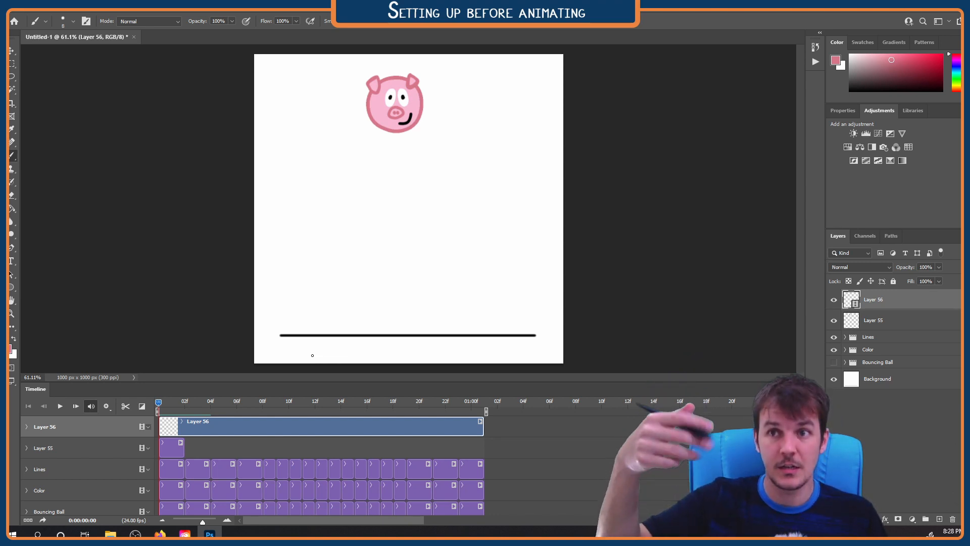
Lower the opacity of Layer 55, which holds the pig face, to 23%
click(873, 321)
click(939, 268)
drag(944, 279, 905, 279)
scroll(399, 110, up, 8)
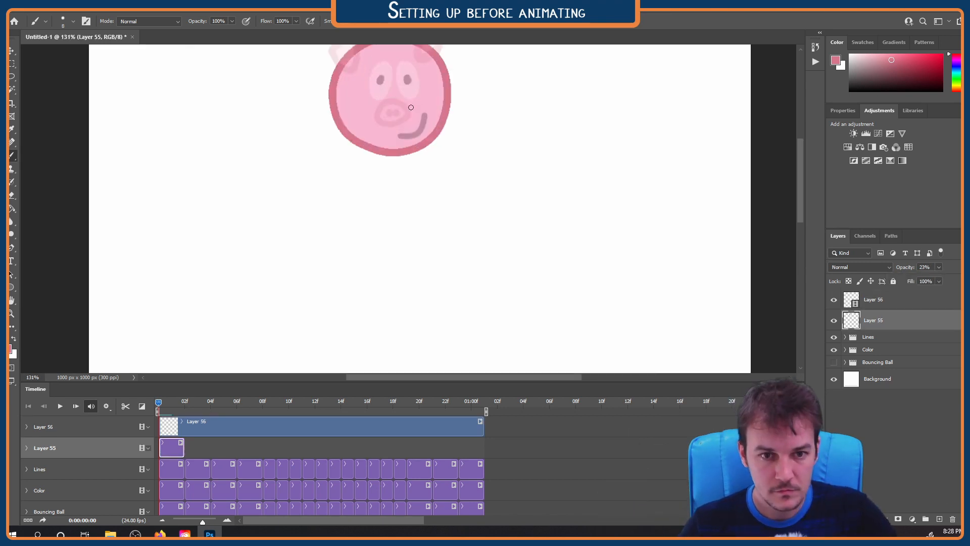
On video layer Layer 56, outline both eyes in white over the faded face guide and fill them white
drag(399, 87, 405, 157)
scroll(408, 157, up, 6)
alt+click(407, 157)
click(874, 299)
mouse_move(388, 124)
mouse_down()
mouse_move(427, 175)
mouse_move(368, 153)
mouse_move(427, 167)
mouse_move(420, 196)
mouse_move(421, 162)
mouse_up()
key(g)
click(379, 153)
click(427, 152)
key(b)
Try to free-transform the painted eyes on Layer 56, declining the conversion to a smart object
key(Right)
key(Left)
key(ctrl+t)
click(484, 200)
key(l)
key(ctrl+t)
key(Return)
key(ctrl+d)
key(ctrl+t)
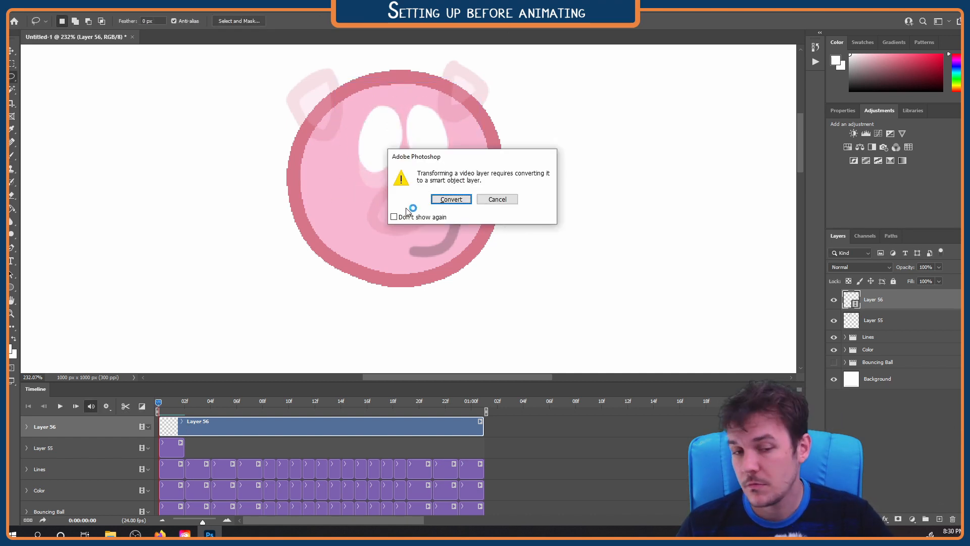
click(500, 203)
drag(399, 175, 396, 90)
key(ctrl+d)
Enable onion skins, accept the onion skin settings, and hide Layer 55 with the playhead at frame 1
key(Right)
click(799, 389)
click(834, 330)
click(800, 389)
click(834, 339)
click(541, 145)
drag(171, 402, 172, 404)
click(834, 320)
Paint two white eyes on the ball at frames 1 and 2 of Layer 56
key(b)
drag(382, 120, 382, 164)
mouse_move(419, 121)
mouse_down()
mouse_move(426, 172)
mouse_move(420, 122)
mouse_up()
key(Right)
mouse_move(379, 170)
mouse_down()
mouse_move(396, 172)
mouse_move(382, 215)
mouse_up()
mouse_move(419, 169)
mouse_down()
mouse_move(446, 207)
mouse_move(433, 219)
mouse_up()
Flip through the first frames to compare the eyes, and paint both white eyes at frame 3
key(Right)
key(Left)
key(Left)
key(Left)
key(Right)
key(Right)
key(Right)
drag(382, 179, 429, 237)
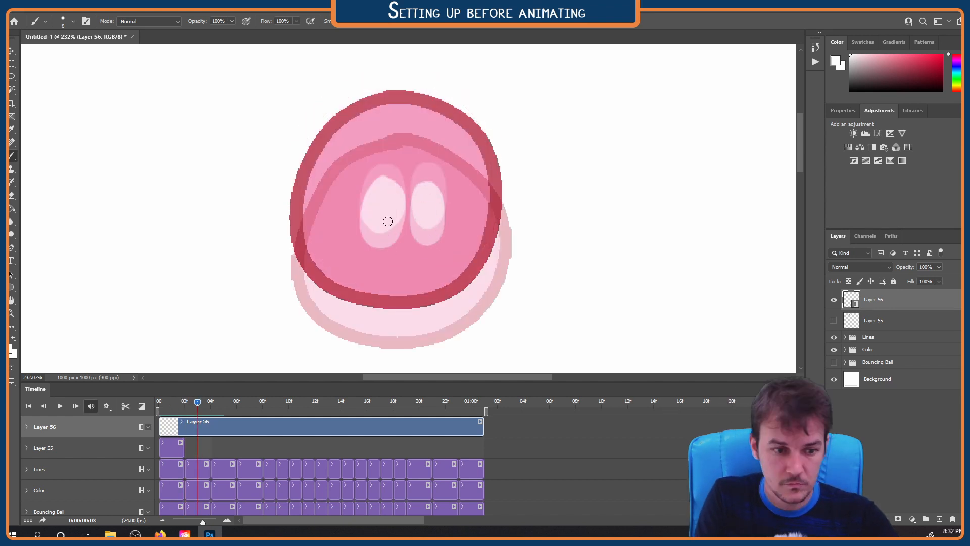
Paint the white eyes lower on the ball at frames 4 and 5, undoing and redoing unwanted strokes
key(Right)
drag(374, 271, 389, 298)
mouse_move(430, 248)
mouse_down()
mouse_move(429, 277)
mouse_move(444, 295)
mouse_up()
key(Right)
drag(386, 181, 391, 217)
mouse_move(423, 182)
mouse_down()
mouse_move(388, 215)
mouse_move(426, 196)
mouse_up()
key(ctrl+z)
key(ctrl+z)
key(Right)
Check the motion without onion skins, re-enable them, and paint the white eyes near the ball's lower edge at frames 6, 7 and 8
click(801, 389)
click(840, 305)
scroll(389, 246, down, 8)
mouse_move(237, 403)
mouse_down()
mouse_move(186, 388)
mouse_move(192, 377)
mouse_move(237, 386)
mouse_up()
click(800, 389)
click(839, 305)
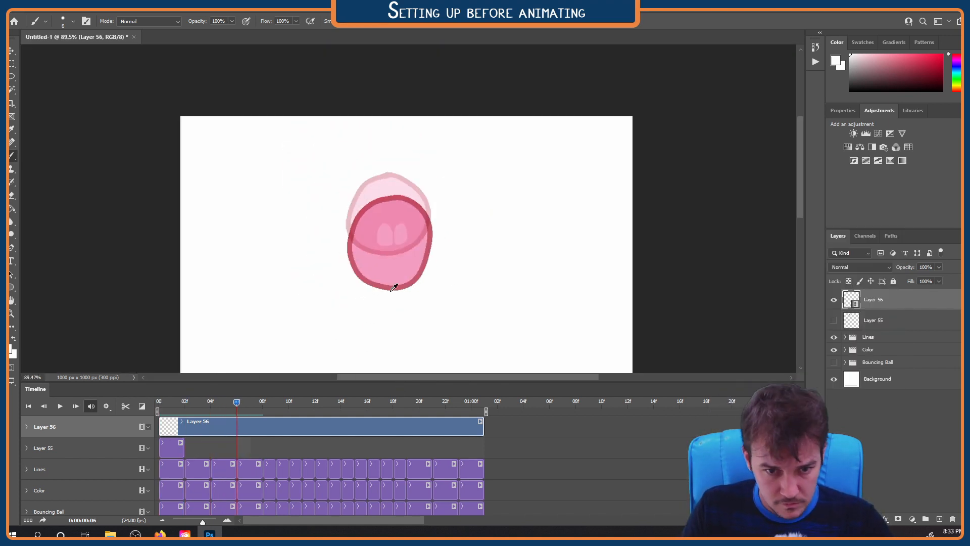
scroll(390, 268, up, 7)
mouse_move(383, 248)
mouse_down()
mouse_move(422, 235)
mouse_move(378, 253)
mouse_up()
key(Right)
key(Right)
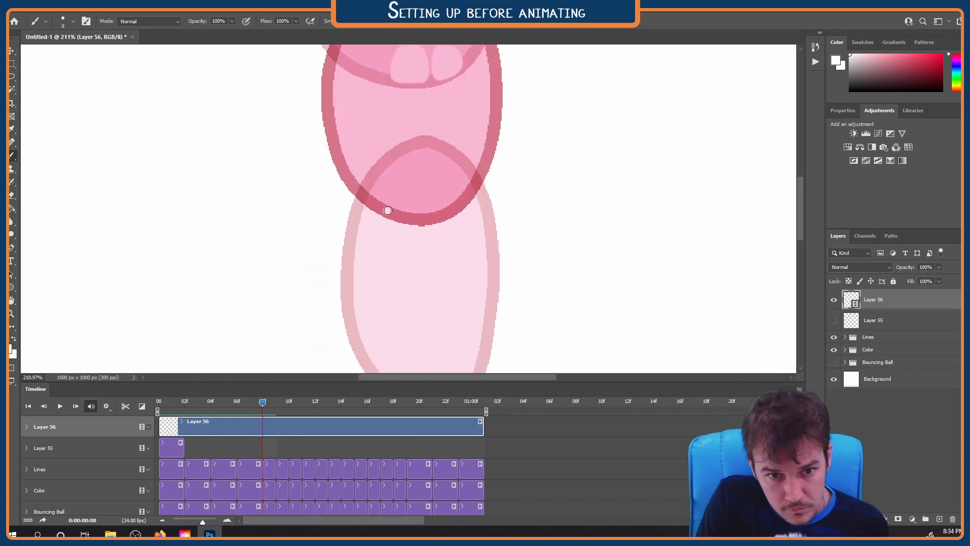
scroll(425, 202, up, 5)
scroll(390, 262, down, 13)
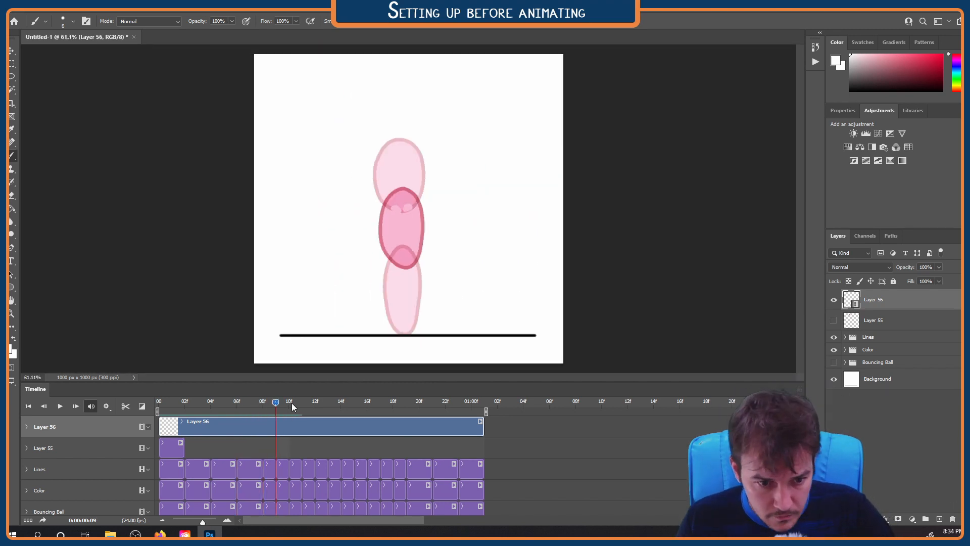
Scrub back to frame 6 and play the animation to preview the eye movement
drag(269, 399, 233, 401)
scroll(424, 167, up, 15)
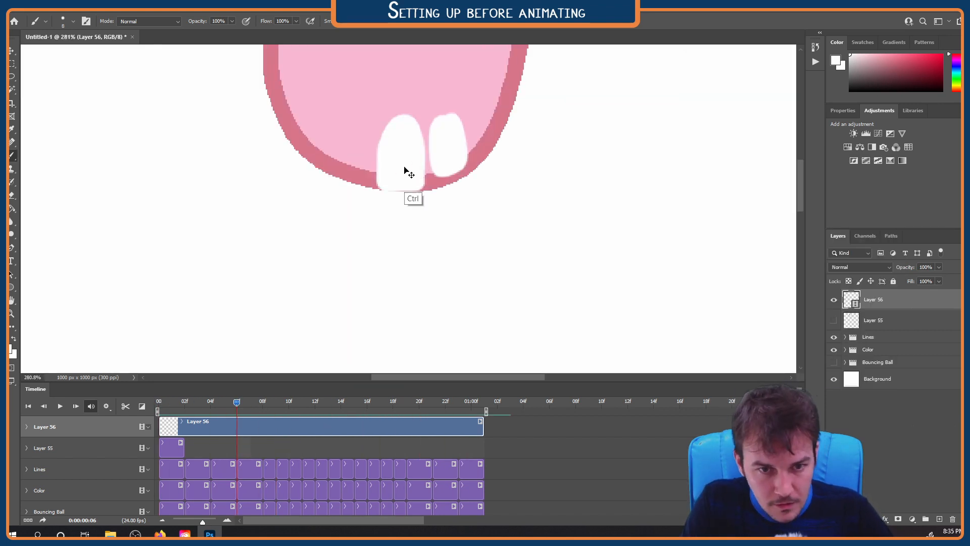
scroll(407, 171, down, 16)
key(space)
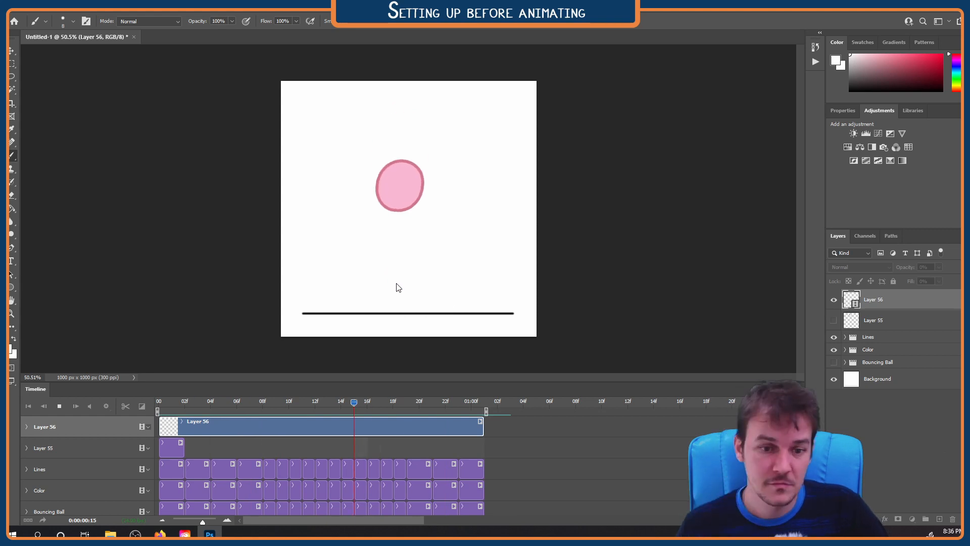
Paint the white eyes at the ball's upper edge at frames 16 and 17, using onion skins as reference
click(374, 400)
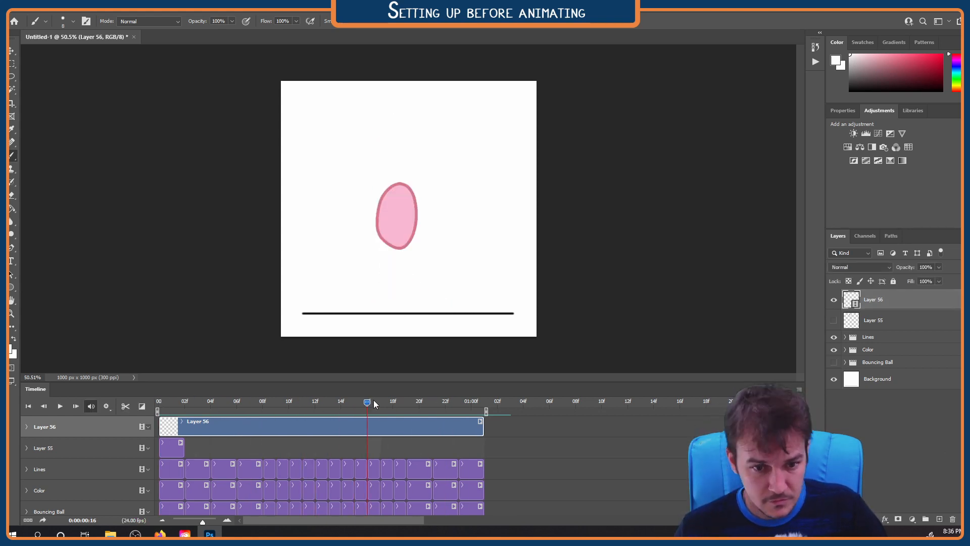
scroll(393, 184, up, 10)
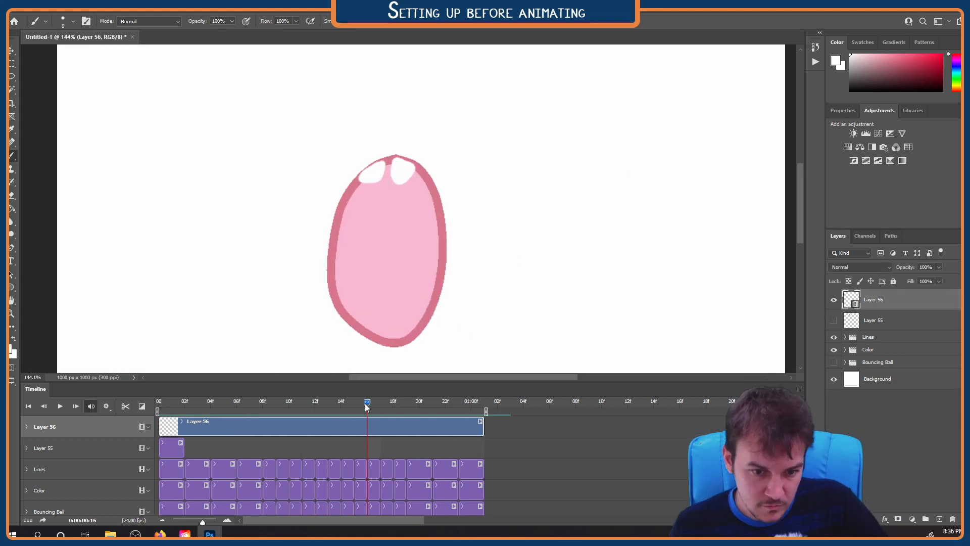
drag(365, 404, 379, 404)
click(799, 389)
click(834, 305)
scroll(394, 131, down, 5)
scroll(404, 152, up, 7)
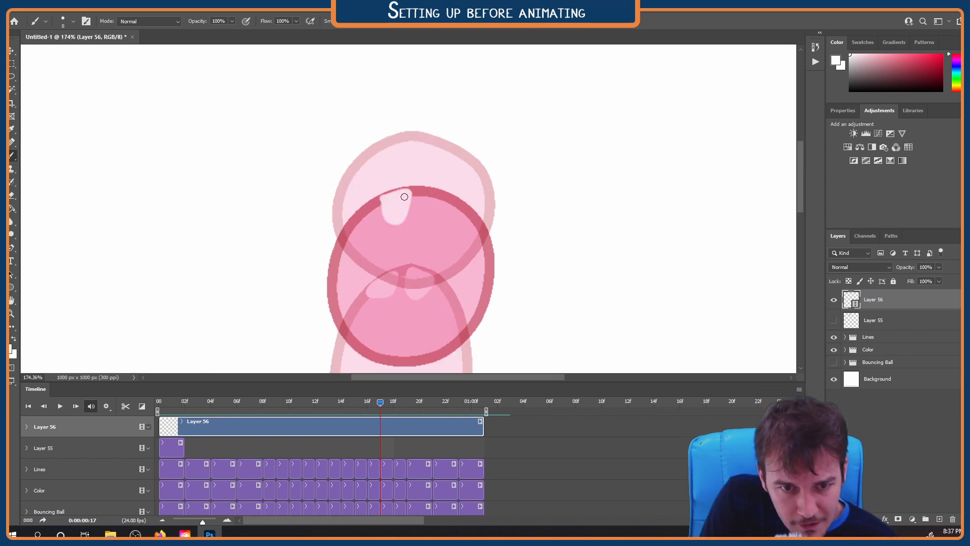
drag(421, 198, 424, 200)
Flip between neighboring frames and paint the white eyes near the ball's top at frames 18 and 19
key(Right)
key(Right)
key(Right)
key(Right)
key(Right)
key(Left)
key(Left)
key(Left)
key(Left)
key(Left)
key(Left)
key(Right)
key(Right)
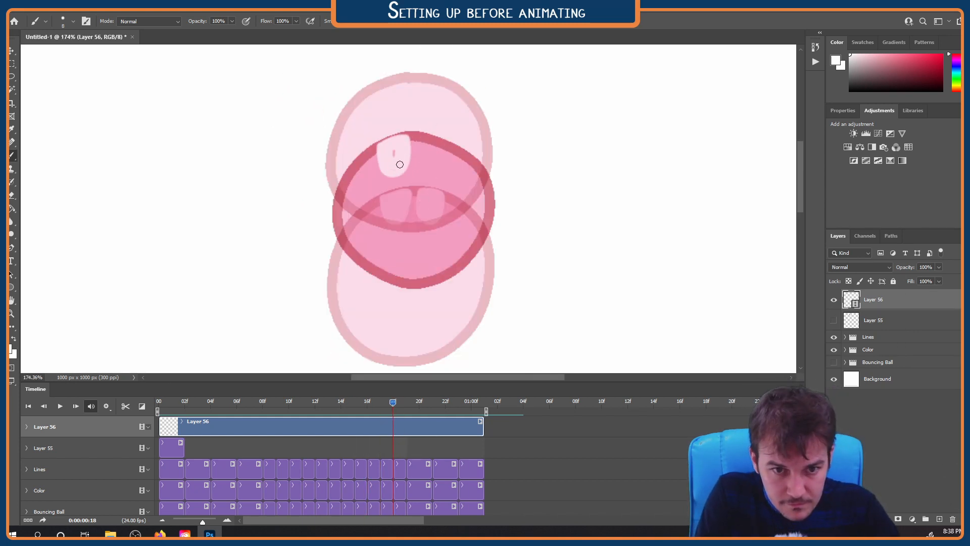
drag(420, 154, 429, 160)
key(Right)
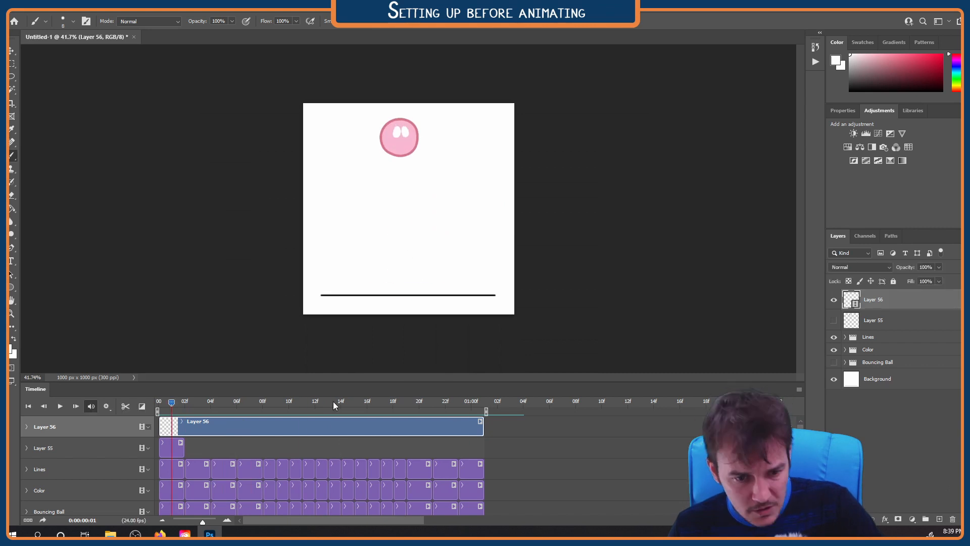
Paint both white eyes on the ball at frame 20, redoing the first eye
drag(332, 402, 419, 402)
scroll(404, 168, up, 5)
scroll(404, 168, up, 3)
mouse_move(374, 115)
mouse_down()
mouse_move(384, 113)
mouse_move(381, 164)
mouse_move(373, 144)
mouse_move(386, 164)
mouse_up()
key(ctrl+z)
mouse_move(434, 108)
mouse_down()
mouse_move(450, 123)
mouse_move(436, 159)
mouse_up()
mouse_move(419, 403)
mouse_down()
mouse_move(400, 404)
mouse_move(419, 404)
mouse_up()
Paint the white eyes at frames 21 and 22 using onion skins, and scrub back to frame 0
key(Right)
click(800, 389)
click(831, 303)
mouse_move(381, 69)
mouse_down()
mouse_move(419, 164)
mouse_move(412, 155)
mouse_move(418, 194)
mouse_up()
mouse_move(453, 151)
mouse_down()
mouse_move(465, 163)
mouse_move(462, 206)
mouse_up()
drag(432, 403, 444, 411)
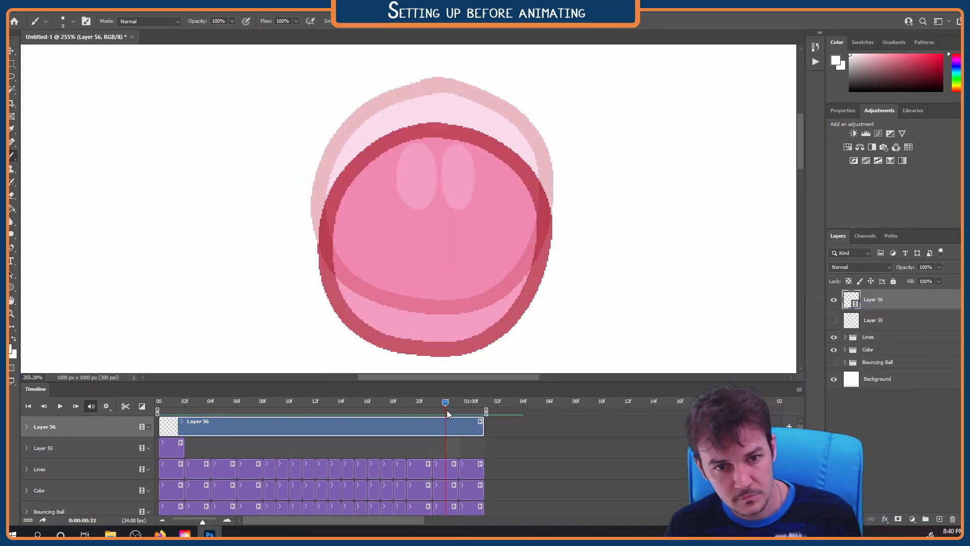
drag(409, 161, 416, 190)
drag(457, 152, 465, 188)
mouse_move(445, 402)
mouse_down()
mouse_move(438, 450)
mouse_move(145, 402)
mouse_up()
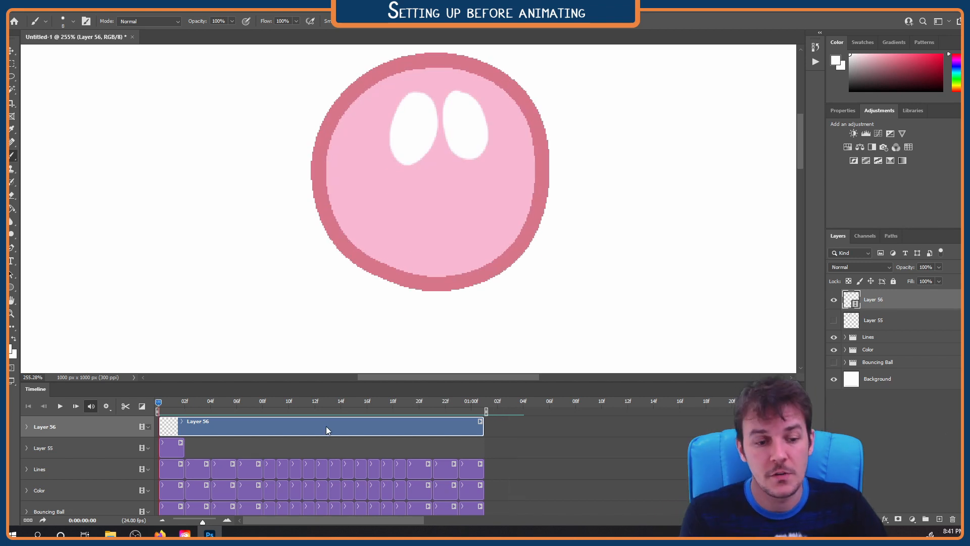
drag(326, 430, 657, 430)
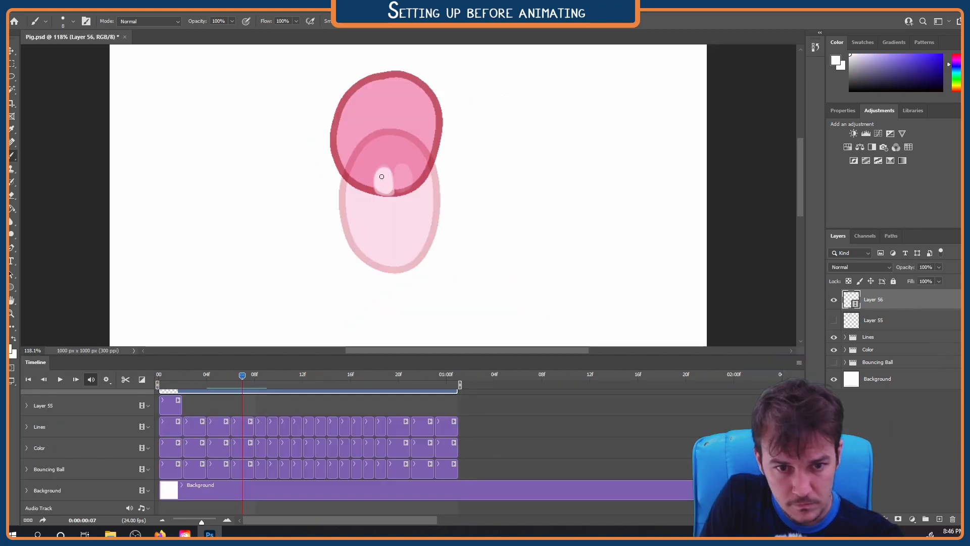
In Pig.psd, paint the white eyes near the ball's bottom edge at frames 7, 8 and 9 of Layer 56
key(Right)
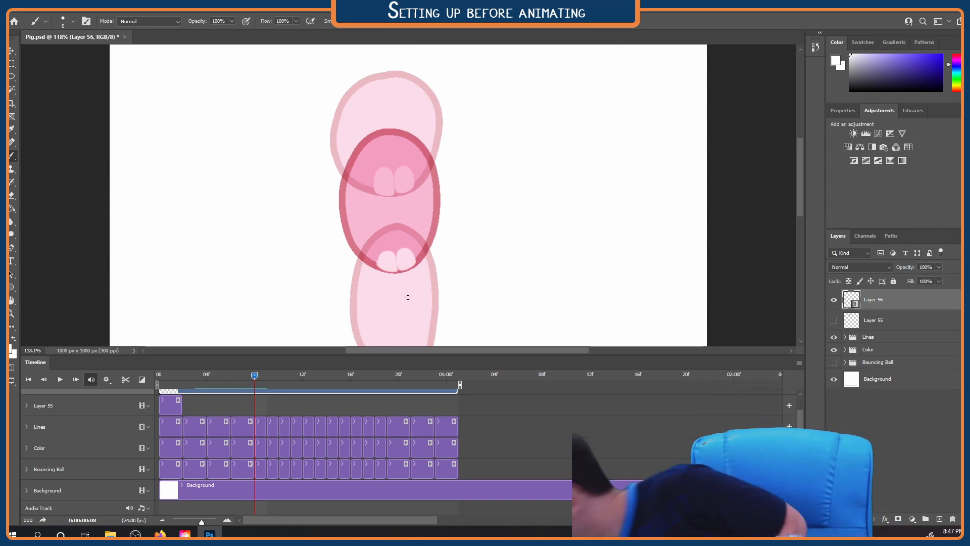
key(Right)
scroll(397, 285, down, 3)
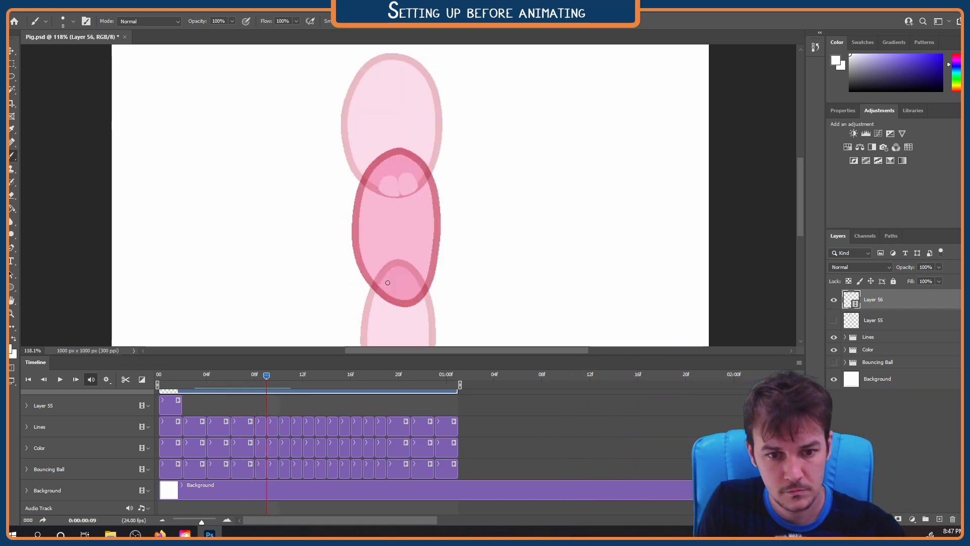
drag(415, 302, 416, 292)
Turn off onion skins and play the animation at full canvas view to preview the eyes
key(ctrl+0)
key(space)
key(space)
click(799, 362)
click(838, 277)
key(space)
Check the timeline playback settings, step back to frame 2, and save the document
click(106, 379)
click(103, 403)
click(261, 405)
key(Left)
key(Left)
key(Left)
key(Left)
key(Left)
key(Left)
key(Left)
key(Left)
key(Left)
key(Left)
key(Left)
key(Left)
key(Left)
key(Left)
key(Left)
key(Left)
key(Left)
key(Left)
key(Left)
key(Left)
click(28, 7)
click(48, 117)
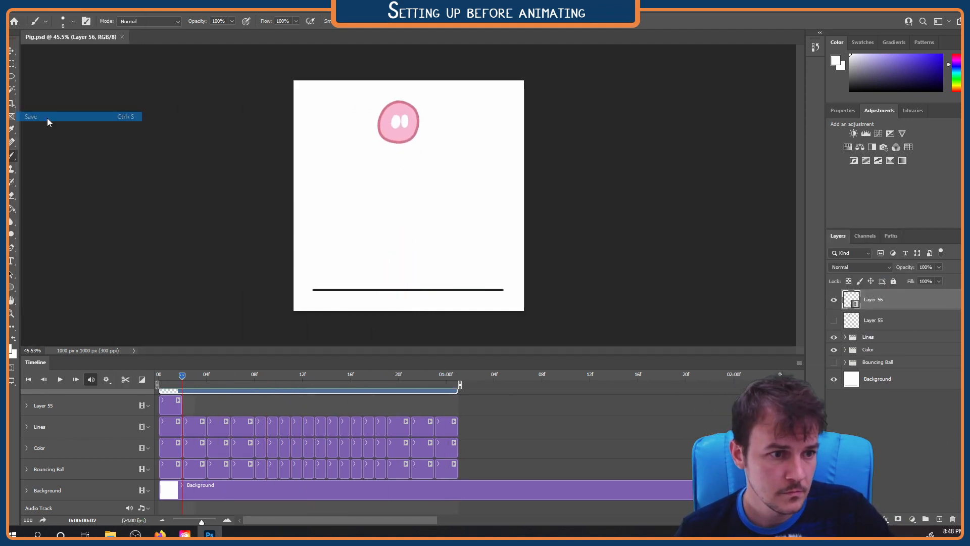
Compare the ball at frame 0 with the final drawing at 1:00 on the timeline
scroll(212, 400, up, 1)
drag(212, 401, 477, 401)
click(163, 378)
click(449, 378)
key(Delete)
click(159, 378)
click(448, 378)
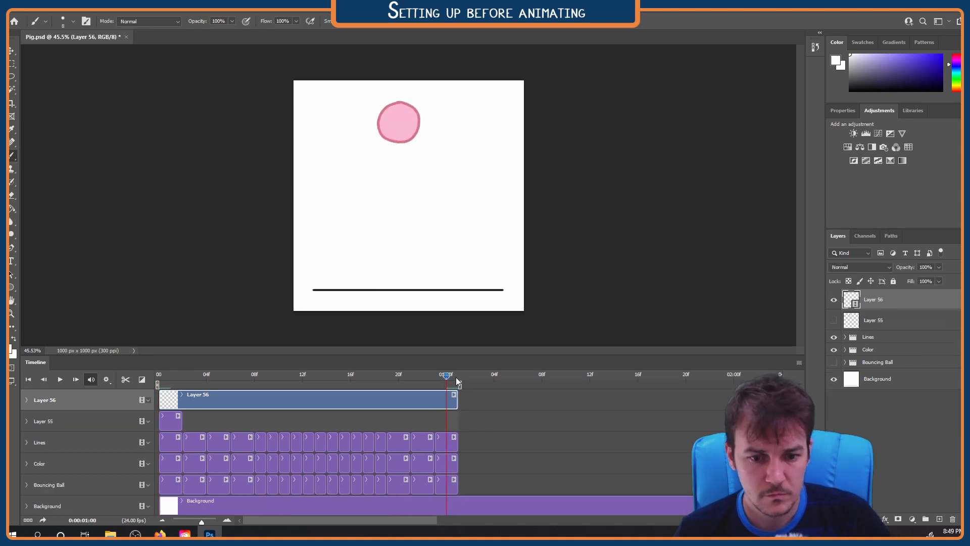
Paint both white eyes at the 1:00 frame, flipping to frame 0 to match their placement
scroll(395, 119, up, 11)
click(159, 377)
click(447, 377)
drag(419, 105, 426, 101)
click(158, 377)
click(448, 377)
key(ctrl+z)
key(ctrl+z)
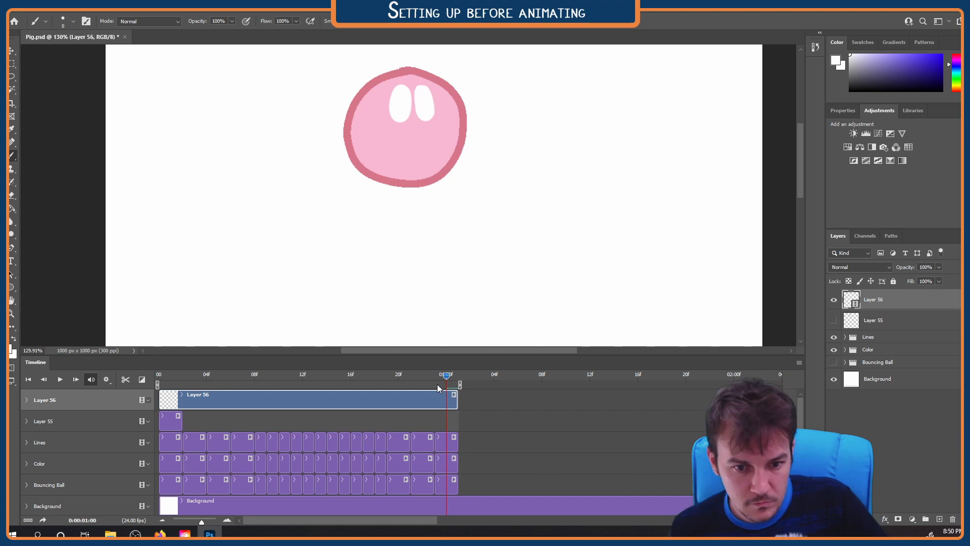
click(159, 377)
click(449, 377)
Enable onion skins and paint the white eyes at frames 23 and 22, working backward from the loop's end
key(Left)
click(800, 363)
click(838, 278)
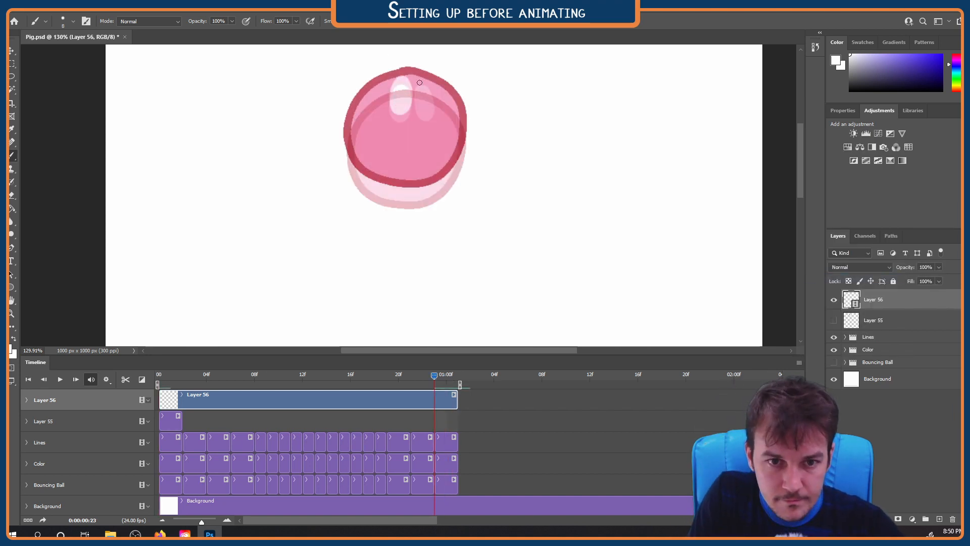
key(Left)
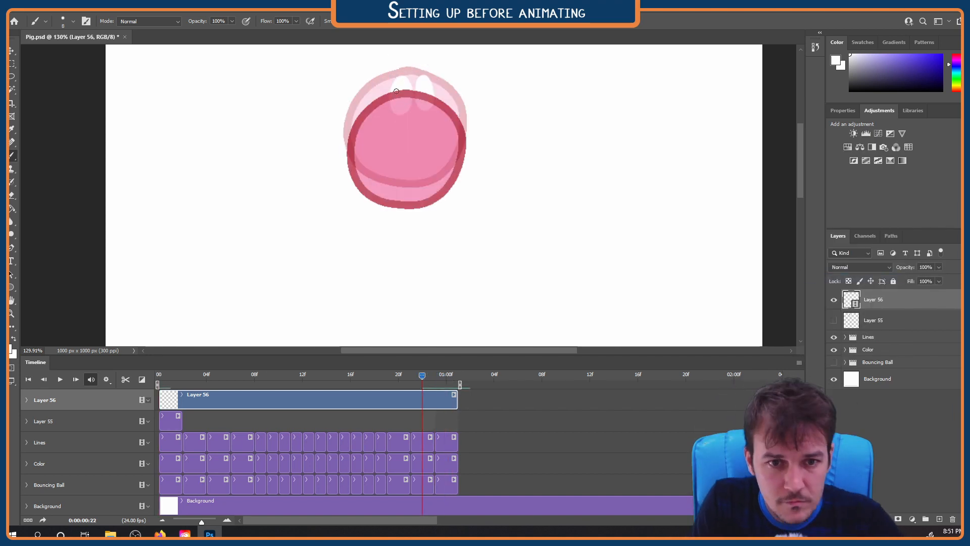
drag(412, 376, 448, 377)
click(799, 362)
click(838, 278)
Paint the white eyes sliding over the ball's top edge at frames 21, 20, 19 and 18, and preview the motion
key(Left)
key(Left)
key(Left)
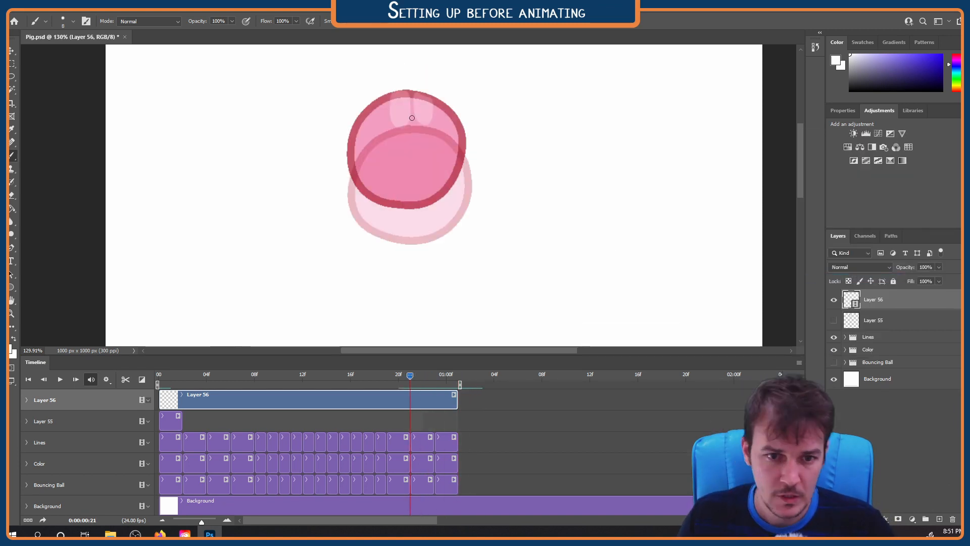
key(Left)
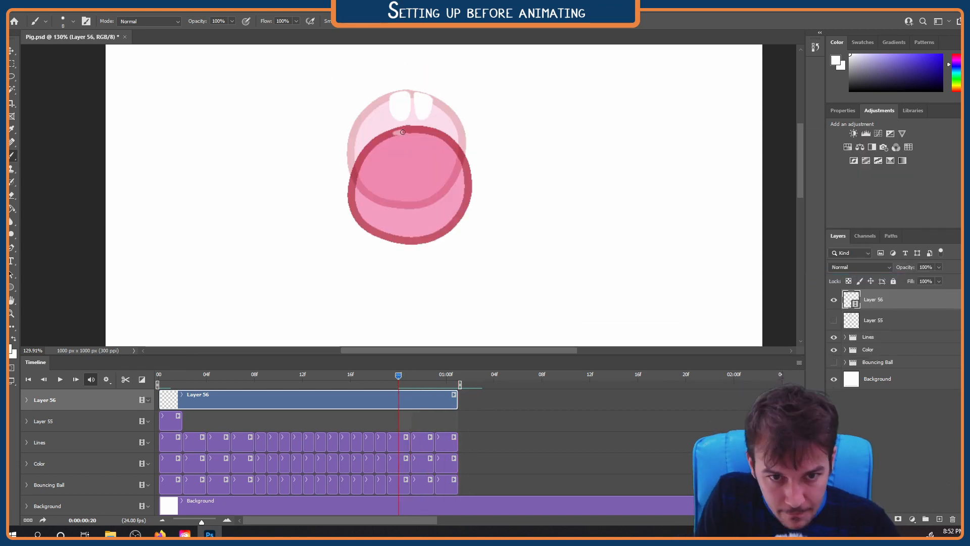
key(Left)
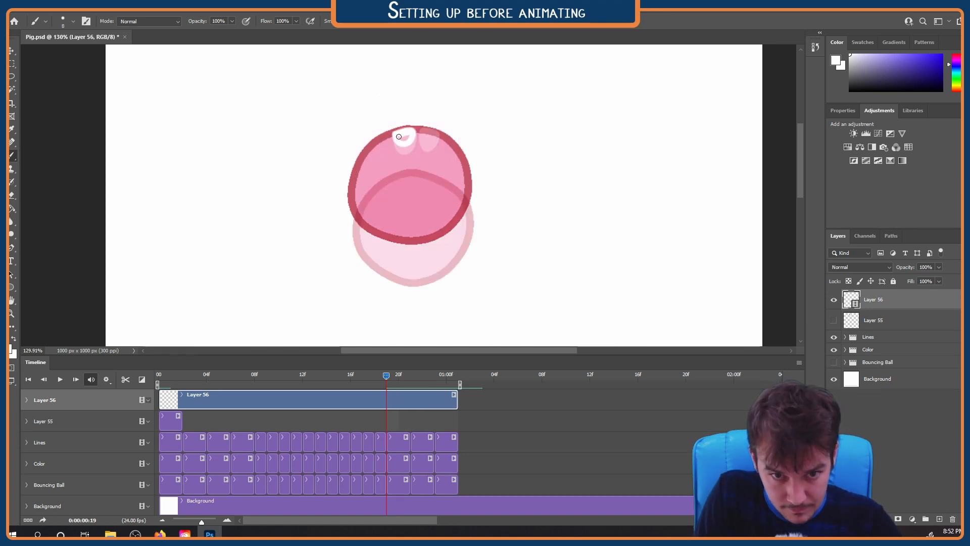
key(Left)
key(Left)
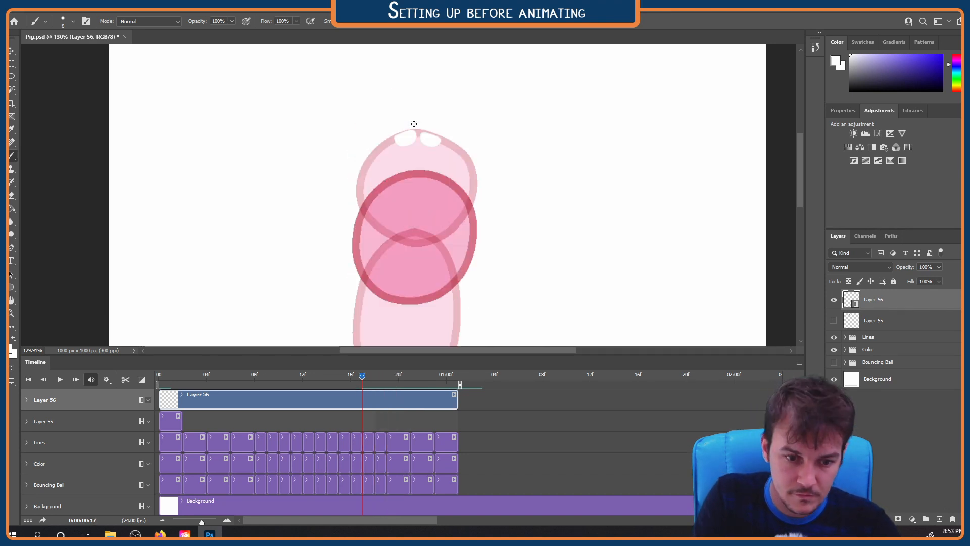
key(ctrl+0)
key(space)
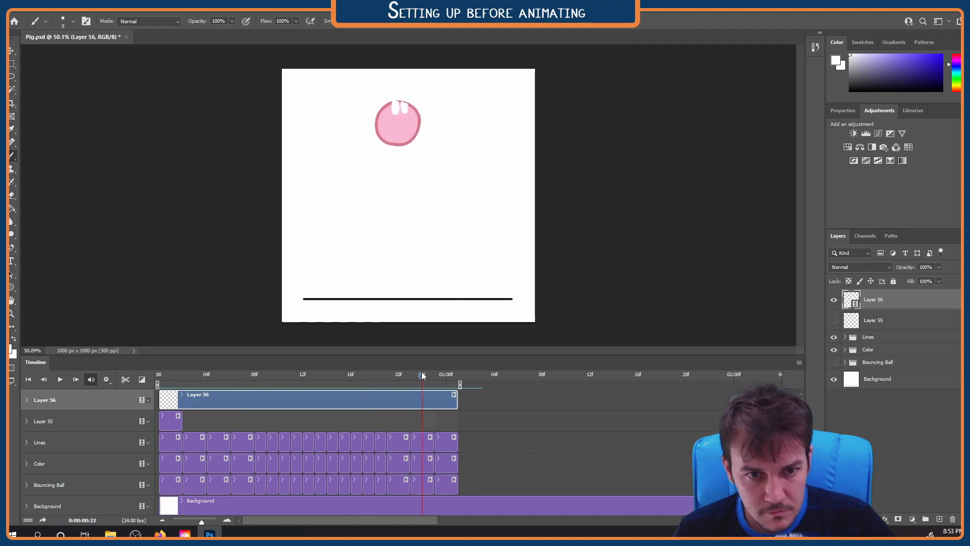
Preview the eye animation from frame 0 and rename the video layer to Face
key(space)
drag(348, 375, 159, 375)
key(space)
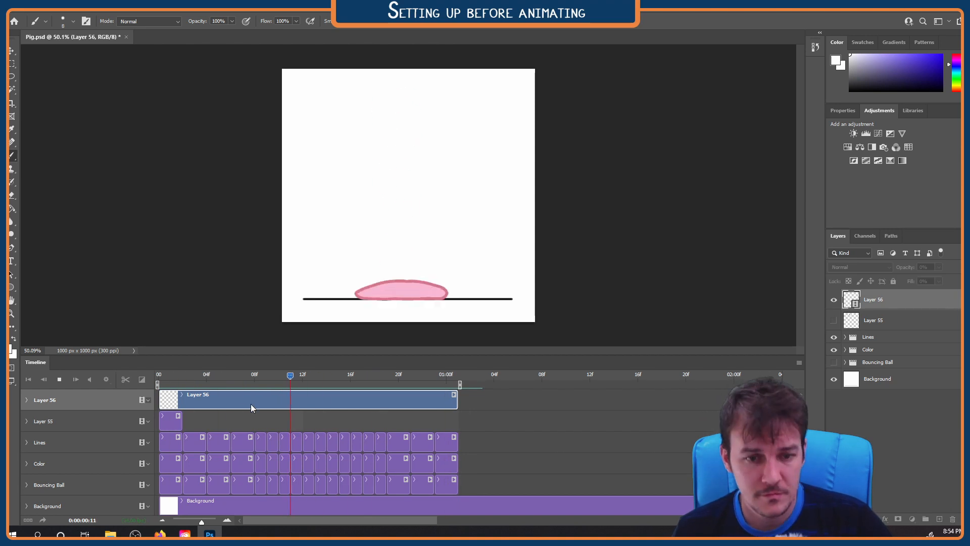
key(space)
double_click(873, 300)
text(Face)
key(Return)
Sample the ball's outline pink, choose the Hard Round brush at a smaller size, and paint a snout with two nostrils at frame 0
scroll(409, 146, up, 5)
alt+click(417, 151)
key(Home)
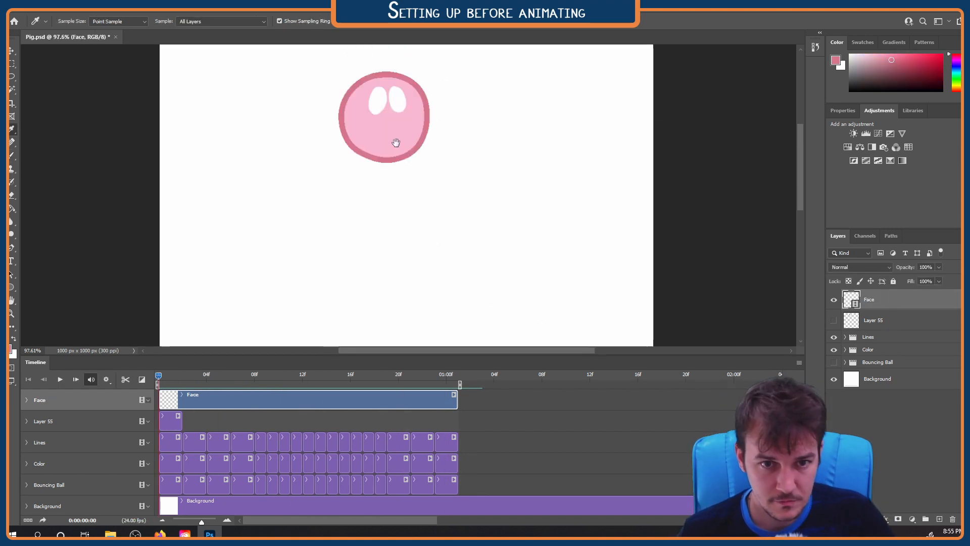
scroll(404, 162, up, 3)
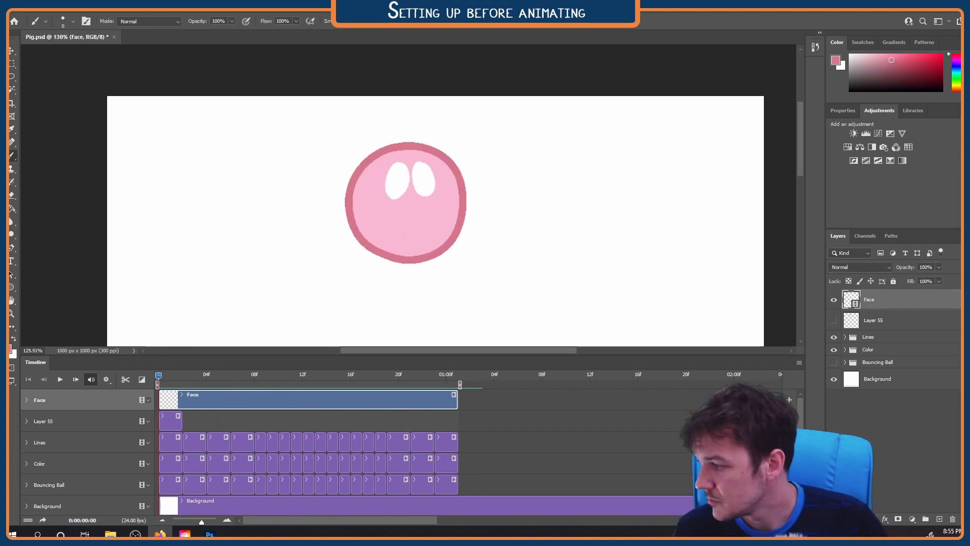
click(64, 21)
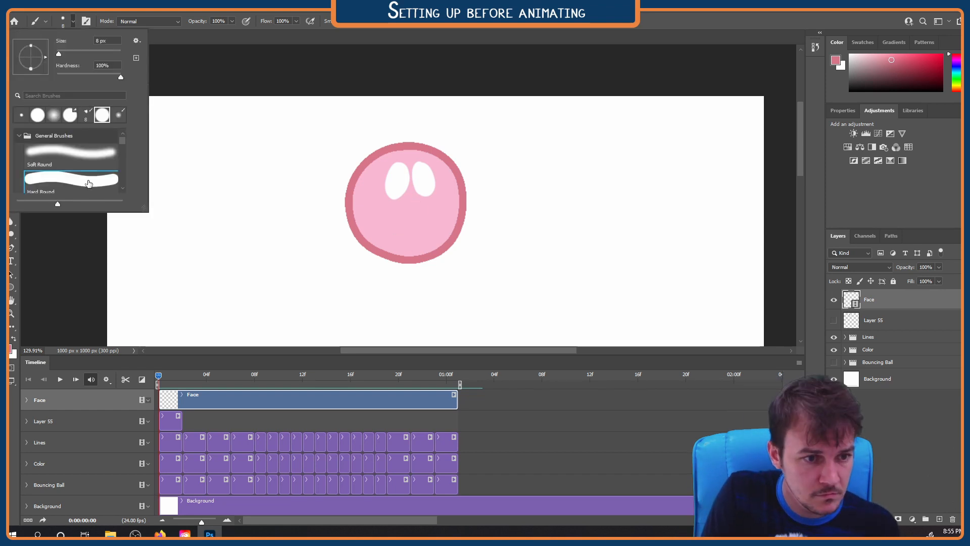
click(87, 183)
drag(397, 208, 399, 206)
key(ctrl+z)
key(bracketleft)
key(bracketleft)
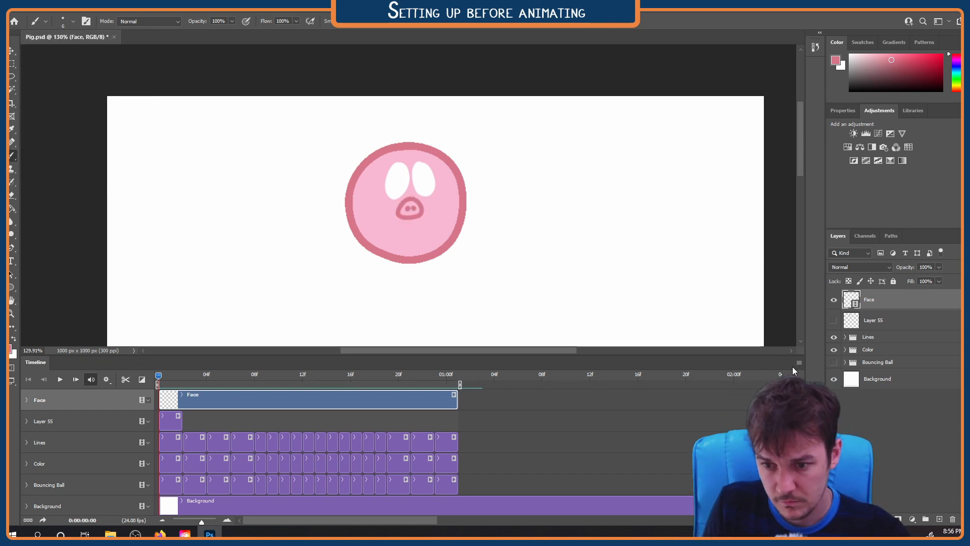
Turn on onion skins and paint the snout at frame 1, comparing it with frame 0
key(Right)
key(ctrl+alt+o)
text(0)
key(Return)
key(Left)
key(Right)
key(ctrl+alt+o)
text(1)
key(Return)
scroll(409, 212, up, 3)
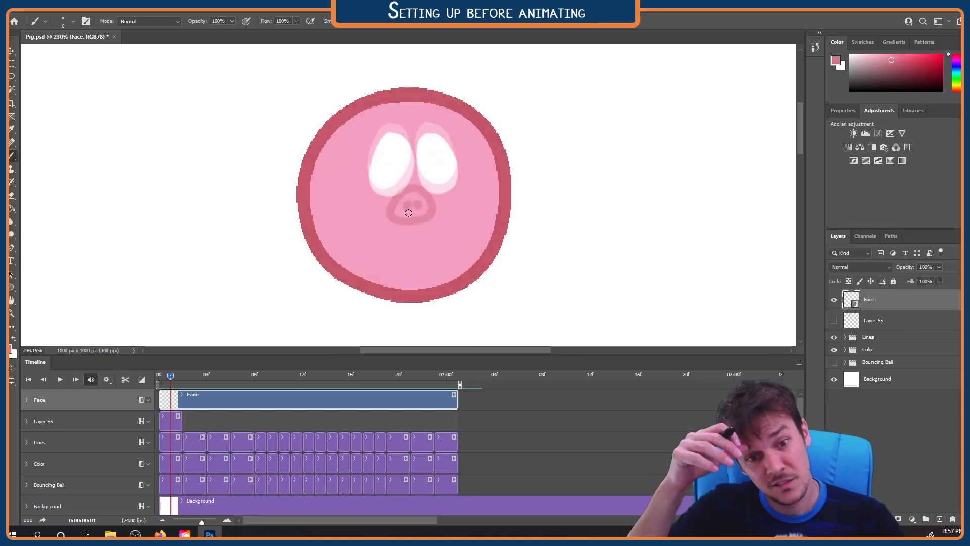
Paint the snout on frames 2 to 5, sliding down toward the ball's lower edge
key(Right)
key(Right)
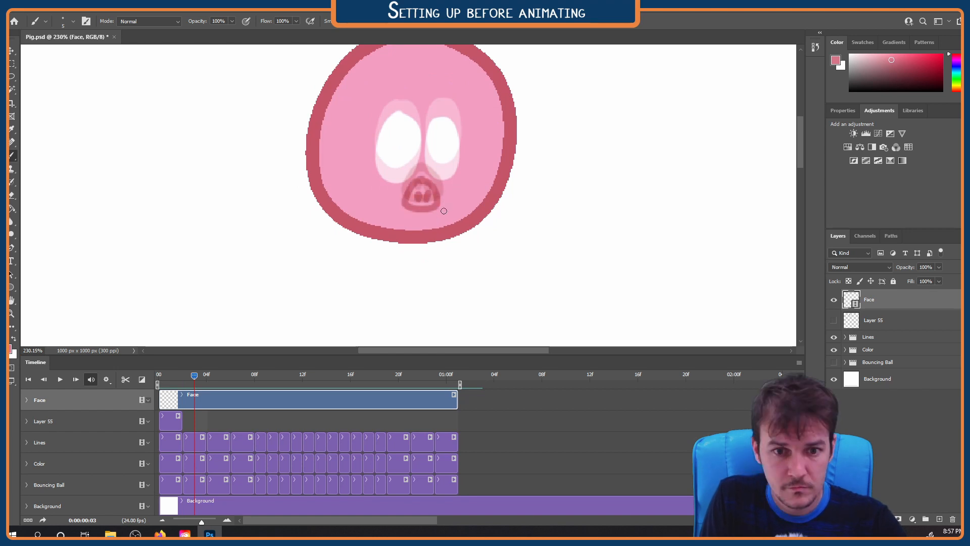
key(Right)
Hide the onion skins, flip through frames 2 to 5 to check the snout's motion, and show the onion skins again
key(Right)
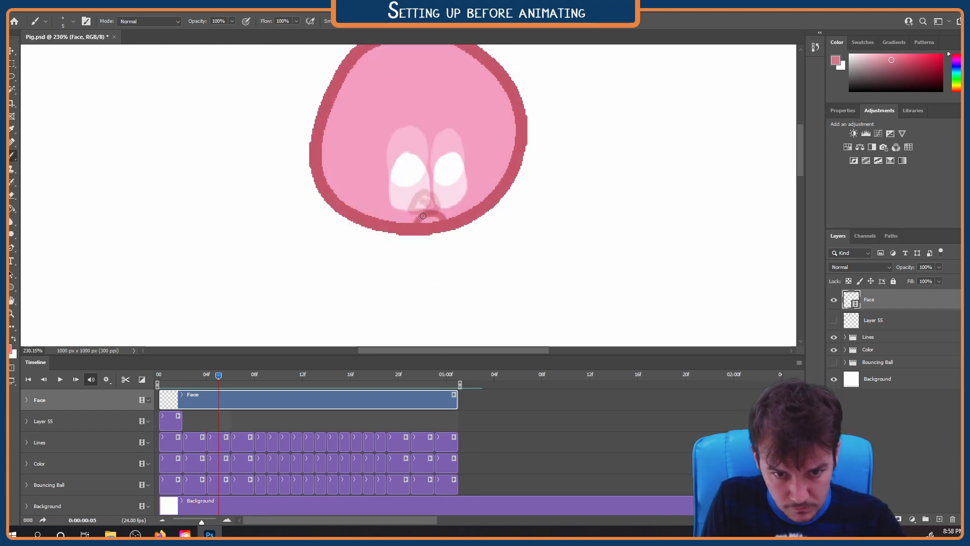
click(799, 363)
click(840, 278)
key(Left)
key(Left)
key(Left)
key(Left)
Paint the snout slipping past the ball's lower edge below the eyes on frames 6, 7 and 8
key(Right)
key(Right)
key(Right)
key(Right)
key(Right)
click(799, 362)
click(840, 277)
drag(412, 323, 450, 174)
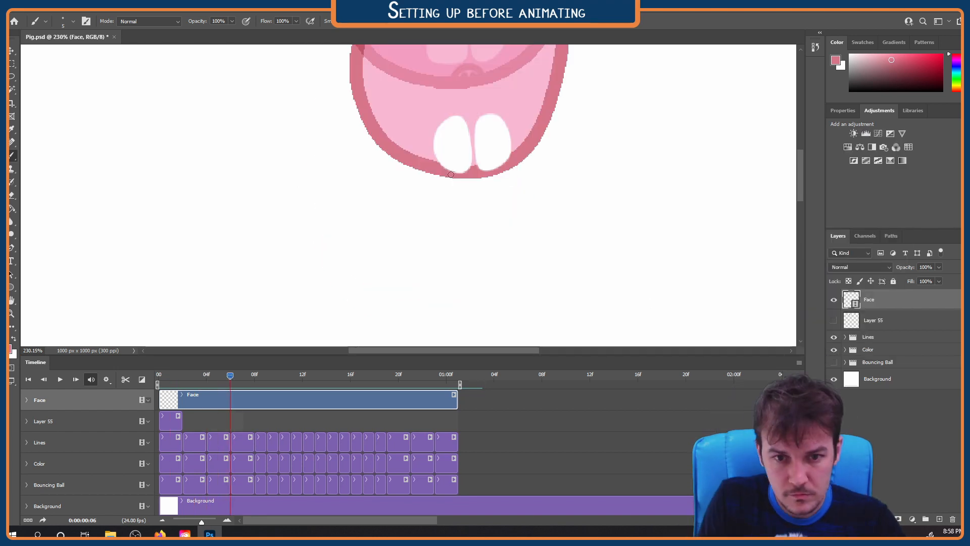
key(Right)
key(Right)
key(Right)
key(Right)
scroll(494, 197, up, 1)
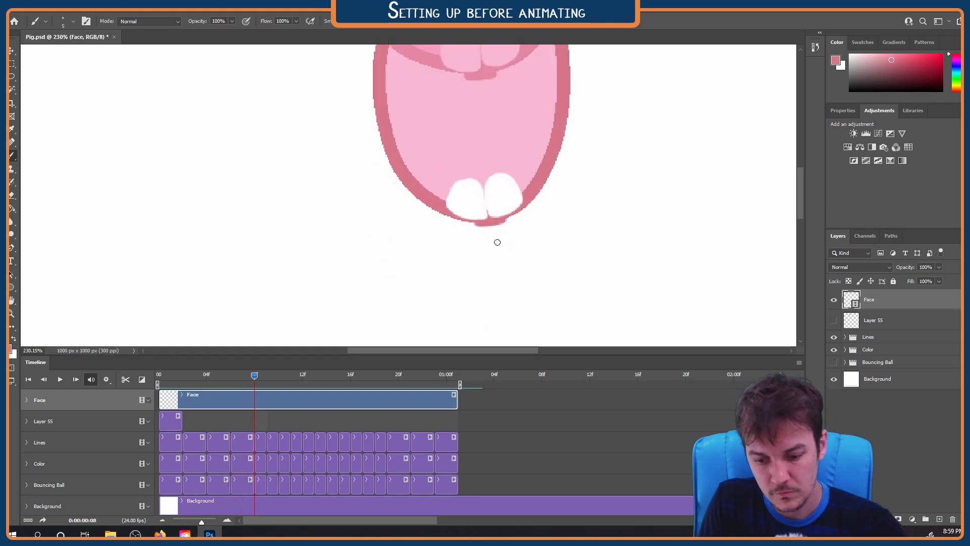
Paint the snout poking out above the ball's top edge at frame 16 and preview the loop
scroll(494, 198, down, 11)
key(Right)
key(Right)
key(Right)
key(Right)
key(Right)
key(Right)
drag(574, 109, 580, 201)
scroll(509, 111, up, 10)
drag(511, 111, 481, 103)
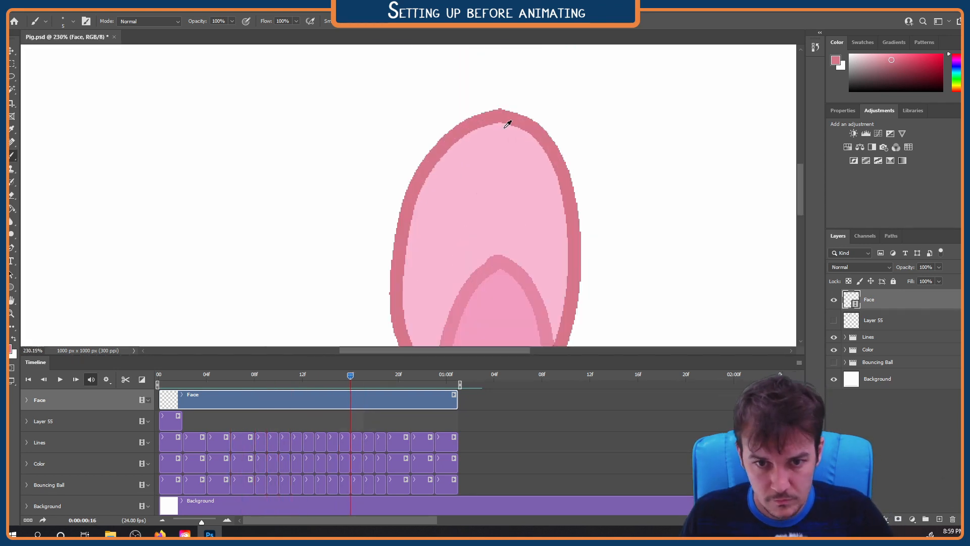
scroll(479, 110, down, 10)
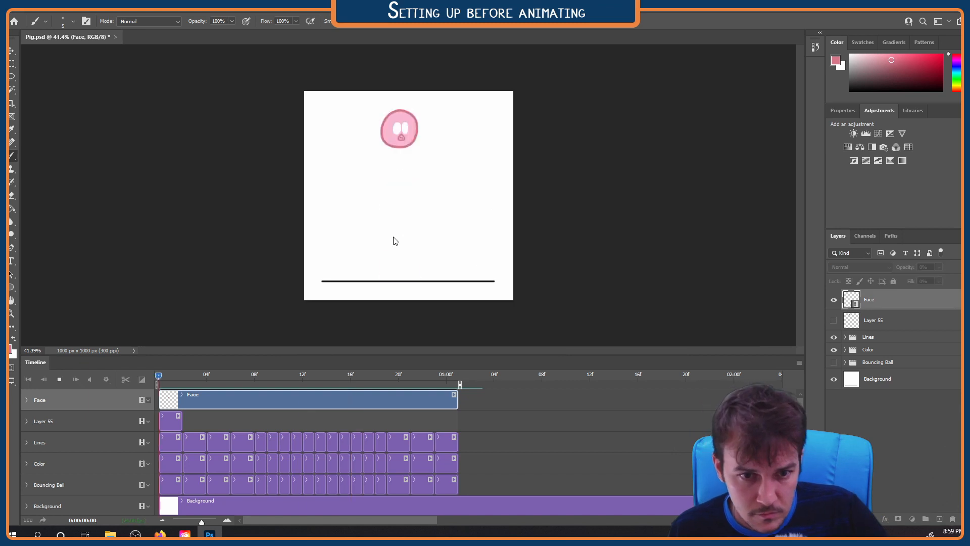
Paint the snout below the eyes on frames 17 to 22 as it rolls back over the ball's top edge
click(362, 376)
scroll(409, 138, up, 7)
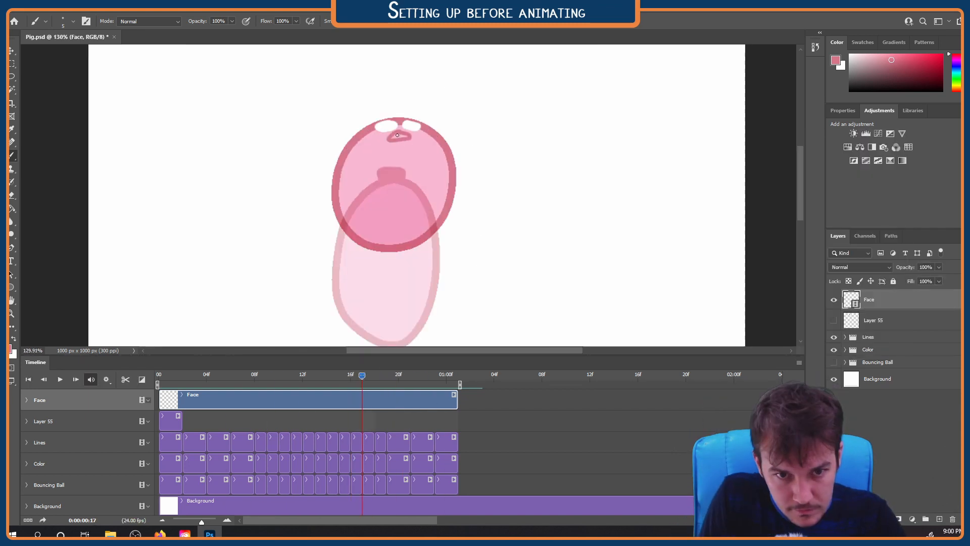
key(Right)
key(Right)
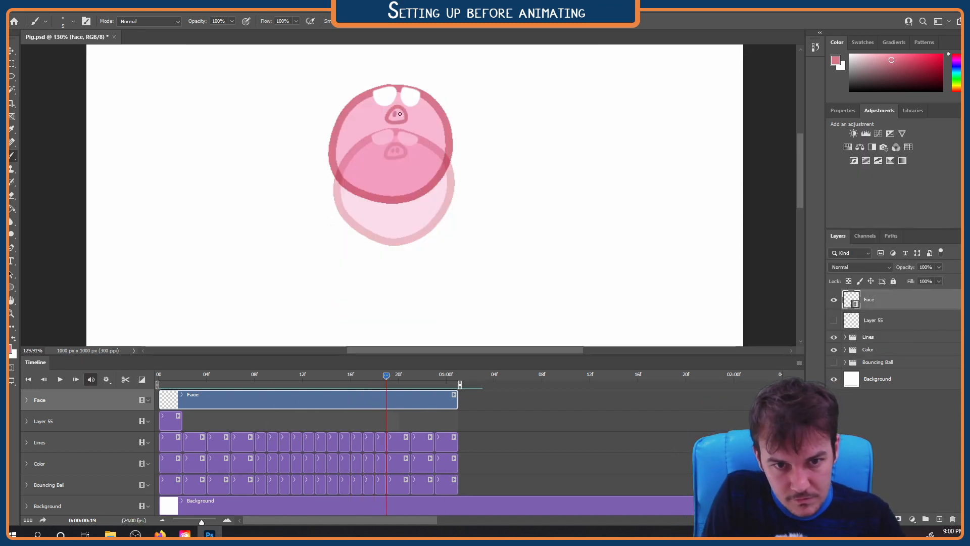
key(Right)
key(Right)
key(Right)
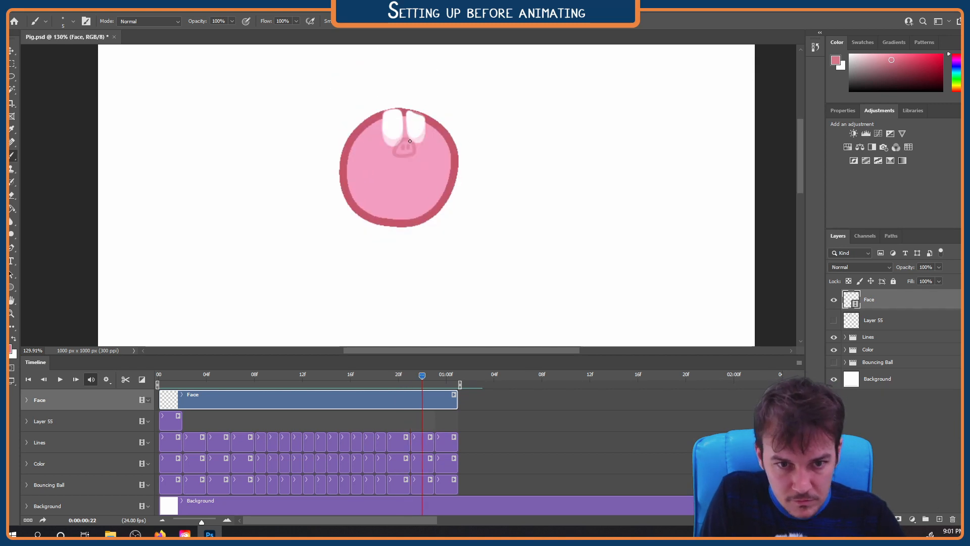
Paint the snout and its two nostrils with onion skins on at frame 23, and continue it at 1:00
key(space)
click(799, 362)
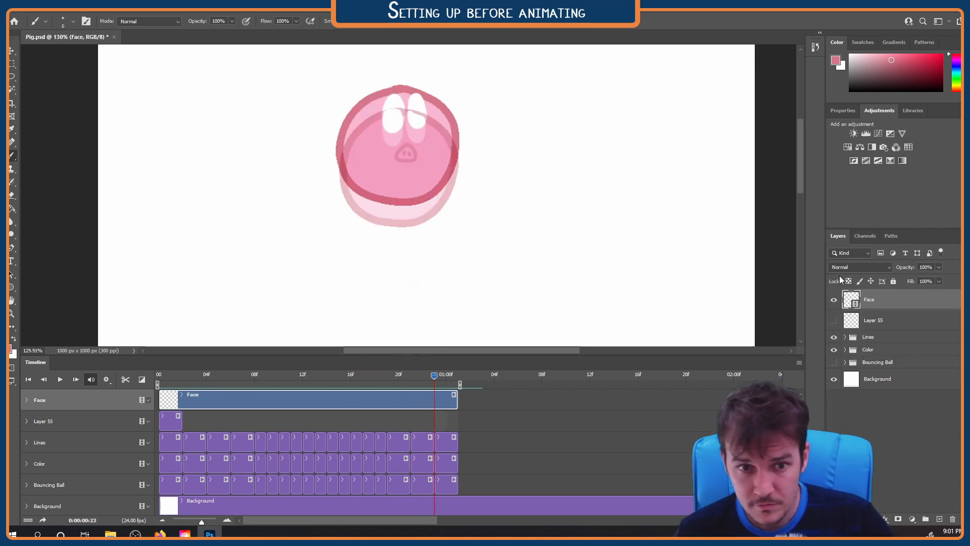
click(838, 279)
scroll(402, 130, up, 6)
click(799, 363)
click(836, 279)
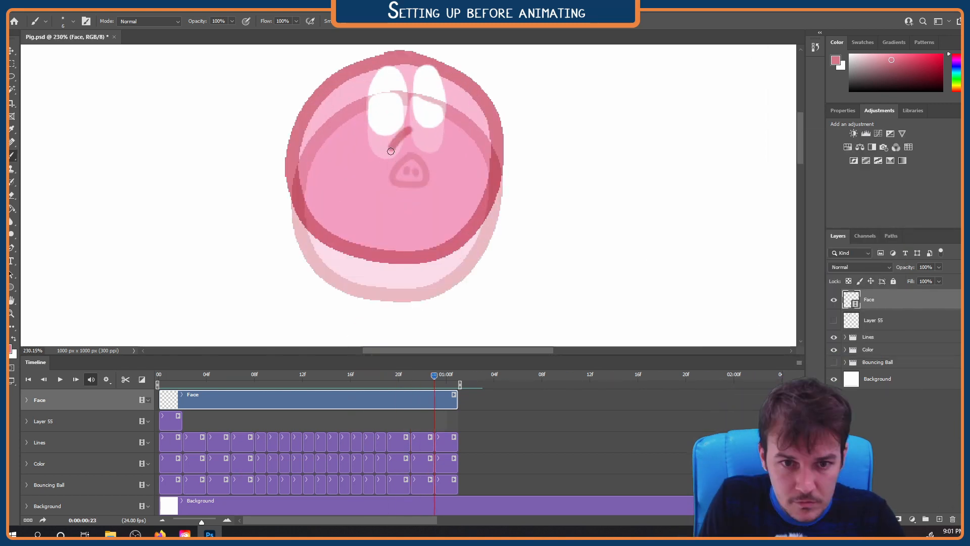
drag(407, 132, 410, 133)
drag(405, 146, 405, 153)
drag(413, 147, 413, 155)
key(Right)
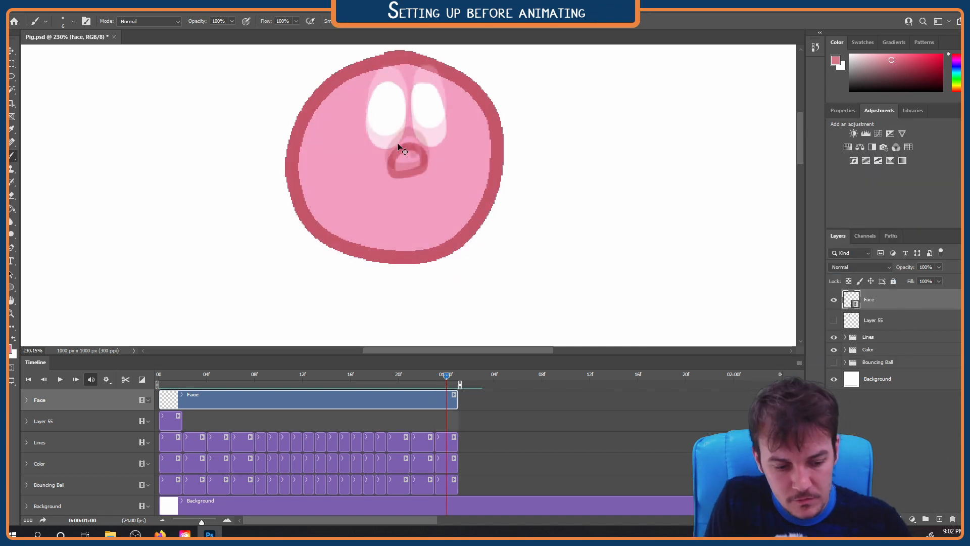
Play the loop from frame 0 and scrub through its final frames to check the transition
click(161, 375)
scroll(401, 218, down, 16)
key(space)
click(386, 372)
drag(385, 370, 432, 343)
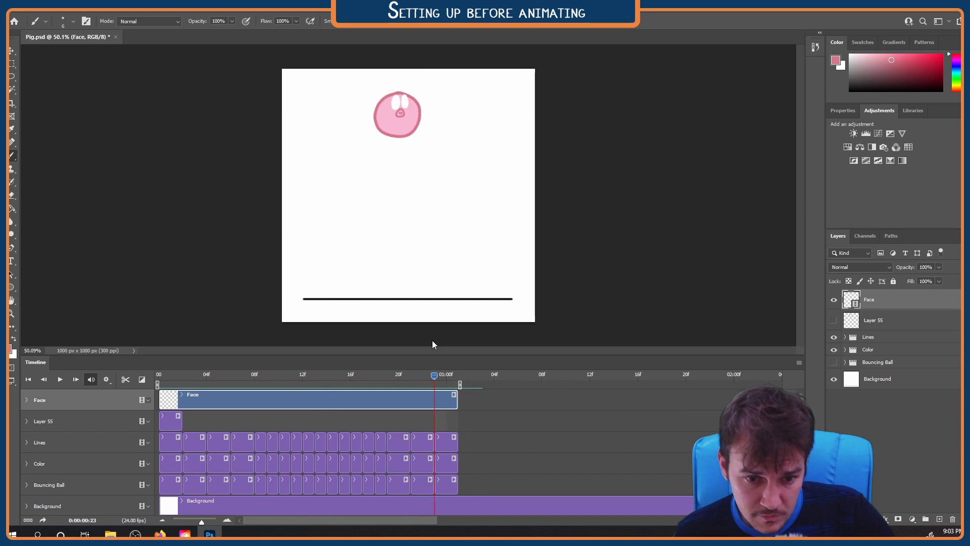
Trim the Face, Lines, Color and Bouncing Ball clips and the work area to end at 1:00, and replay the loop
drag(426, 384, 435, 387)
drag(457, 400, 446, 401)
drag(457, 444, 446, 465)
drag(457, 486, 446, 485)
drag(460, 385, 448, 385)
key(space)
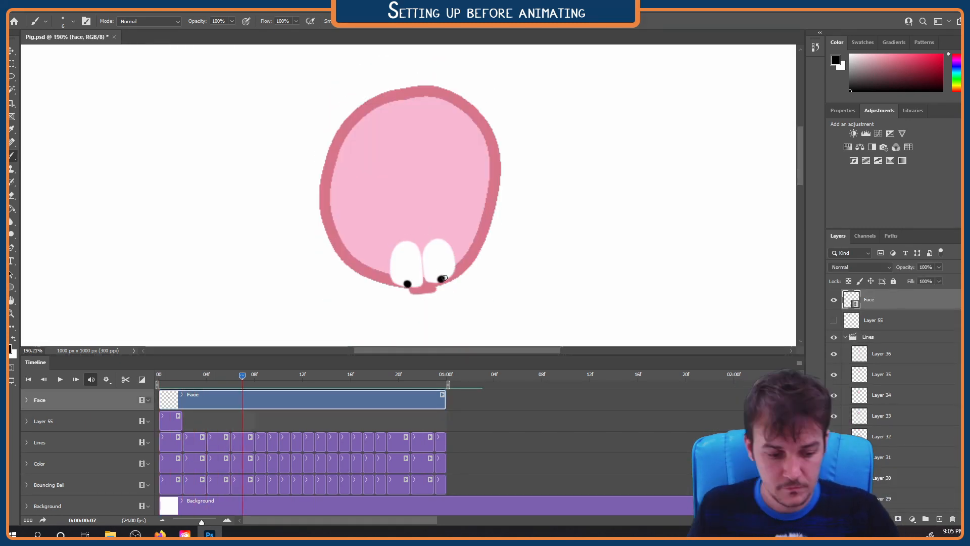
Paint black pupils in the white eyes on the loop's closing frames, including frame 22, and preview the motion
key(ctrl+0)
key(space)
key(space)
drag(299, 377, 403, 377)
scroll(402, 111, up, 8)
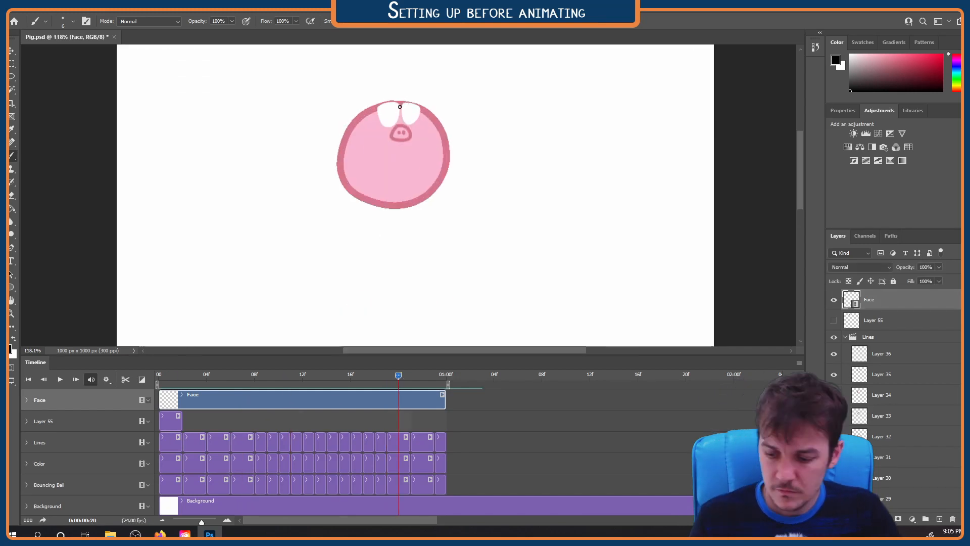
key(Right)
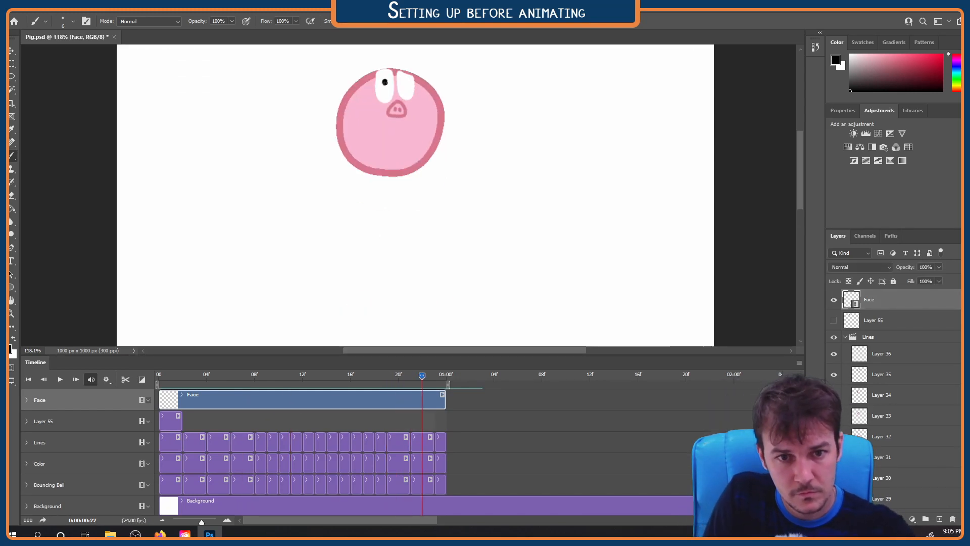
key(space)
scroll(416, 206, down, 8)
key(space)
Sample the outline pink, paint a small mouth below the snout on the opening frames, and preview it
click(160, 376)
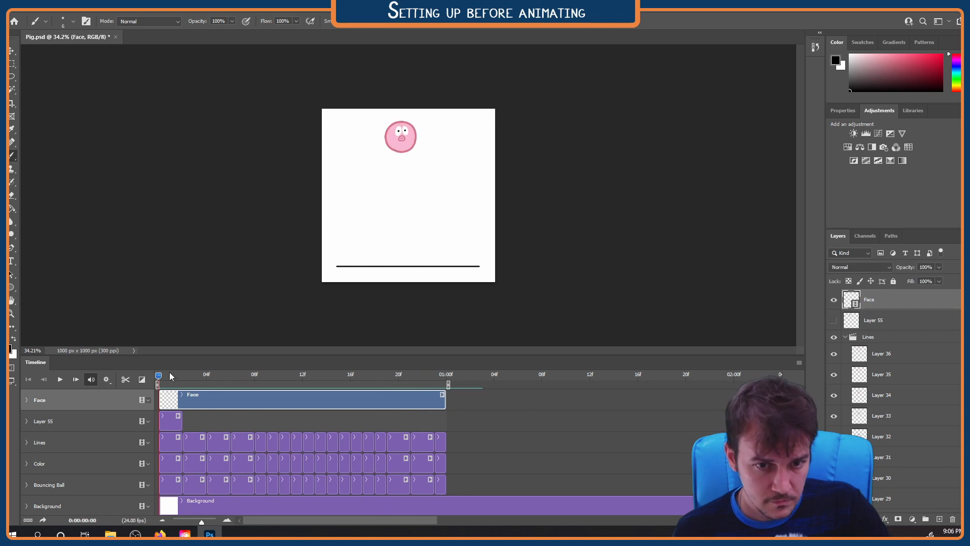
scroll(408, 178, up, 5)
alt+click(405, 96)
scroll(412, 175, up, 6)
key(space)
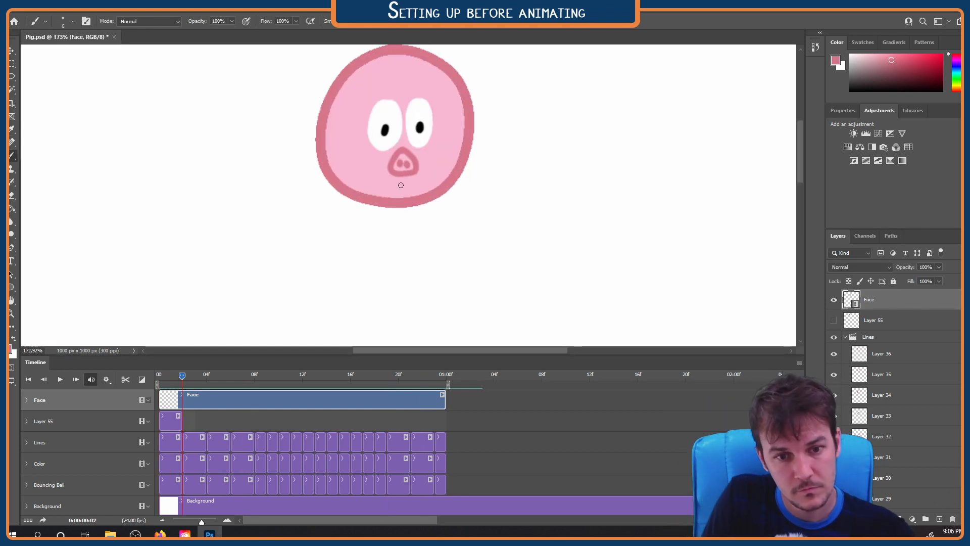
scroll(433, 137, down, 6)
key(space)
Paint the pink mouth spot near the upper part of the ball on frames 16, 17 and 18
scroll(410, 80, up, 6)
drag(398, 83, 399, 88)
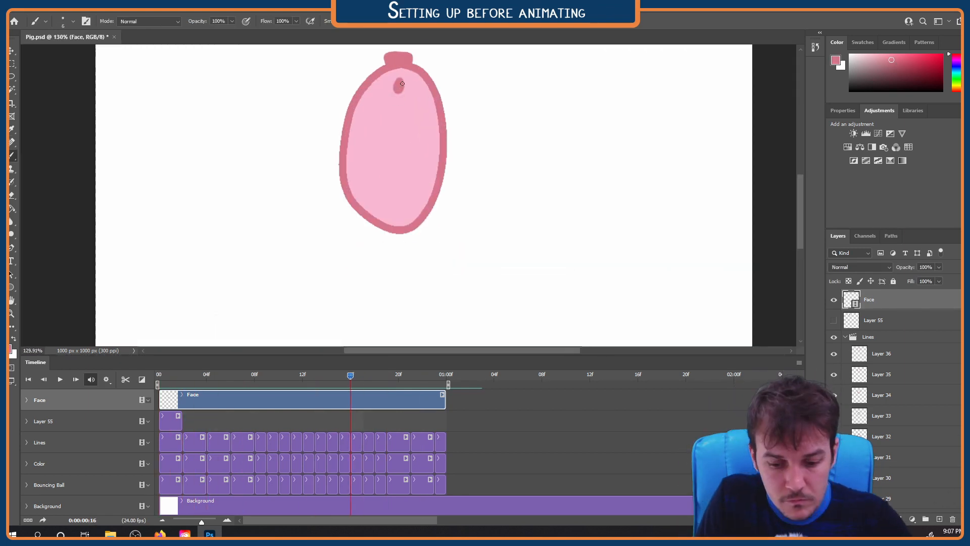
key(Right)
drag(403, 181, 405, 185)
key(Right)
drag(403, 147, 404, 152)
Paint the mouth spot below the snout on the frames from 20 to 23
key(Right)
key(Right)
drag(403, 117, 403, 101)
key(Right)
key(Right)
Play the whole loop to check the mouth's motion and return to frame 0
key(Right)
drag(400, 76, 402, 80)
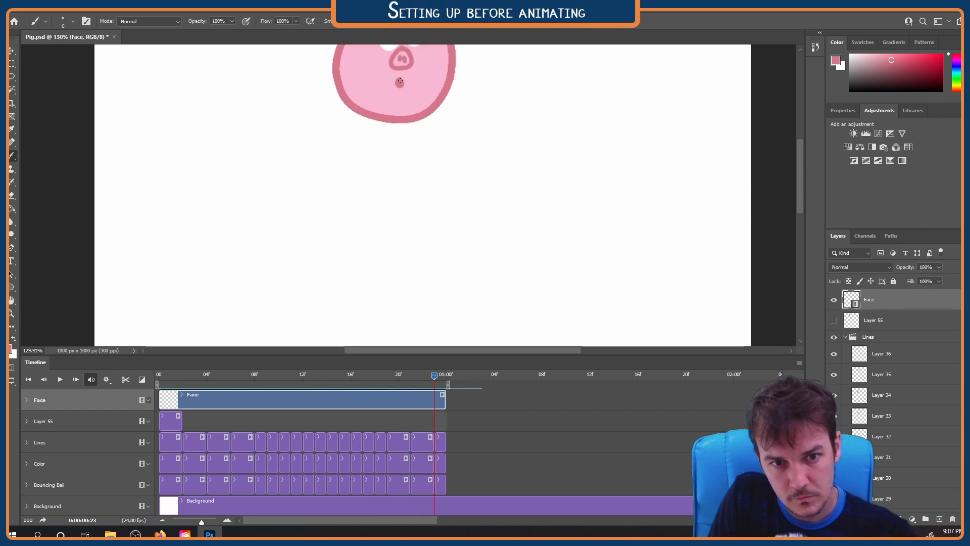
key(Right)
scroll(410, 228, down, 10)
key(space)
key(space)
mouse_move(388, 378)
mouse_down()
mouse_move(253, 380)
mouse_move(434, 380)
mouse_move(161, 379)
mouse_up()
Touch up the face with the eraser and the pink brush, replaying the loop to check it
scroll(427, 104, up, 8)
key(e)
scroll(402, 127, down, 11)
key(space)
key(space)
key(b)
drag(393, 128, 411, 150)
scroll(390, 106, up, 7)
key(space)
scroll(468, 186, down, 13)
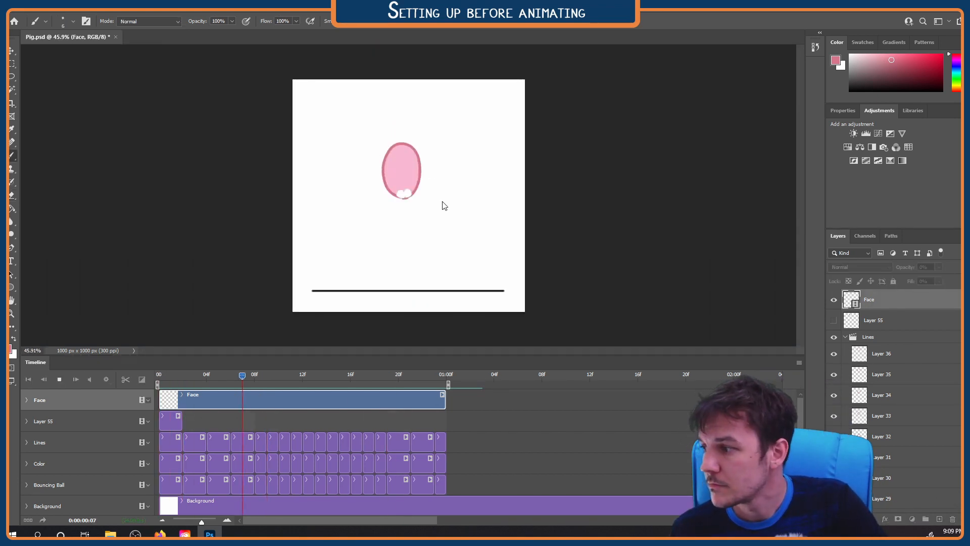
key(space)
scroll(404, 135, up, 10)
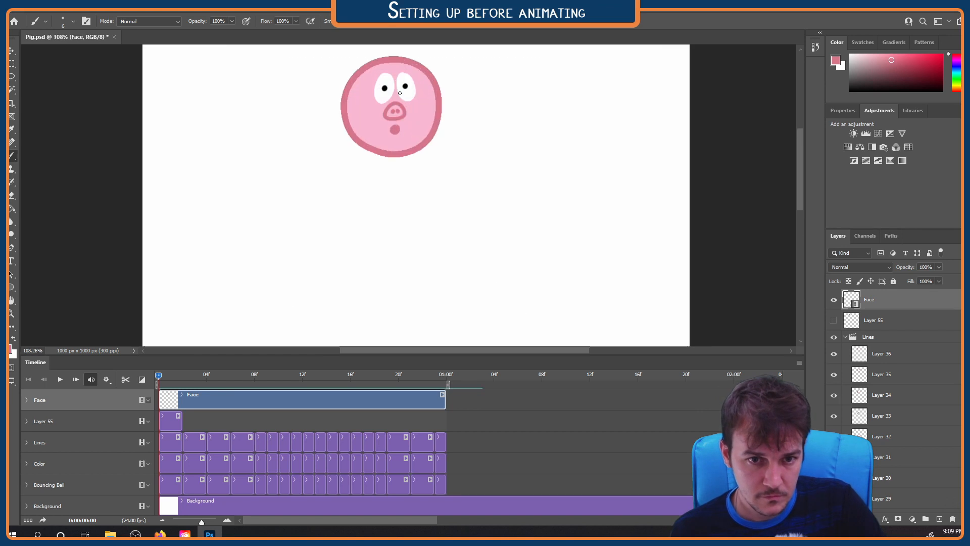
Try an ear stroke outside the ball's upper edge at frame 1 and preview the loop
key(Right)
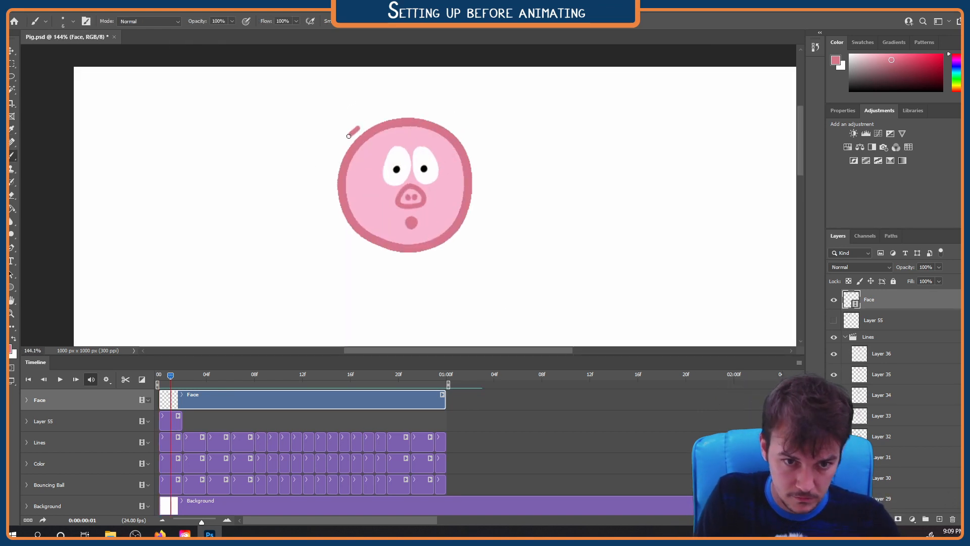
key(Left)
key(ctrl+0)
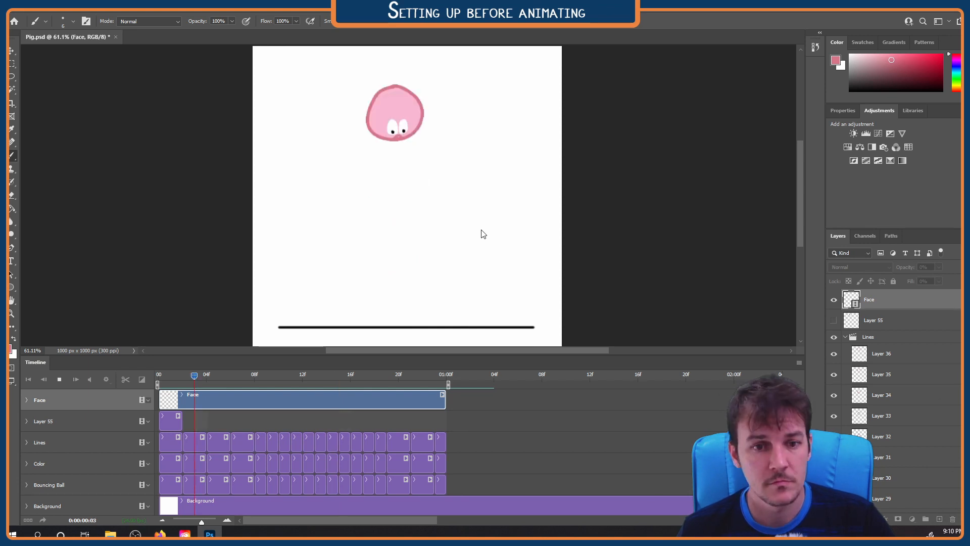
scroll(479, 232, down, 2)
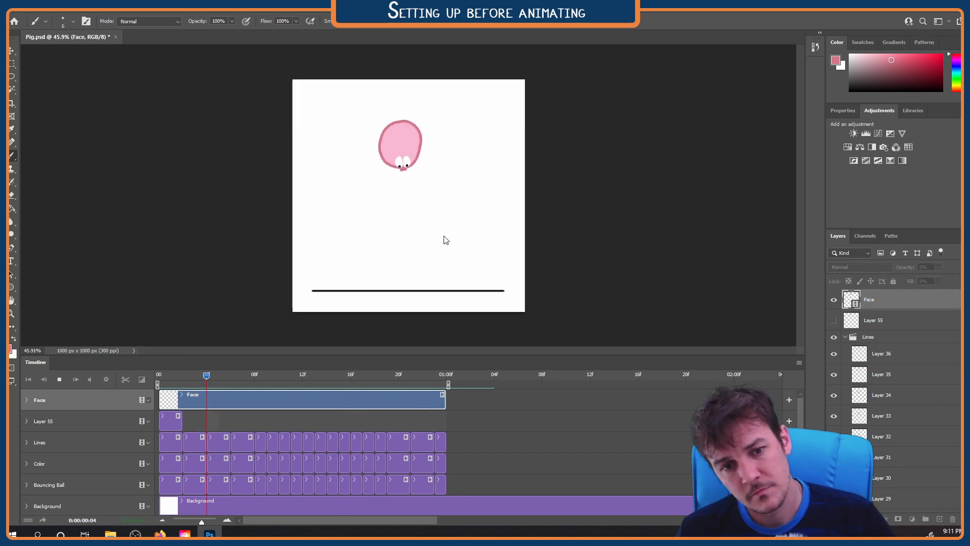
key(space)
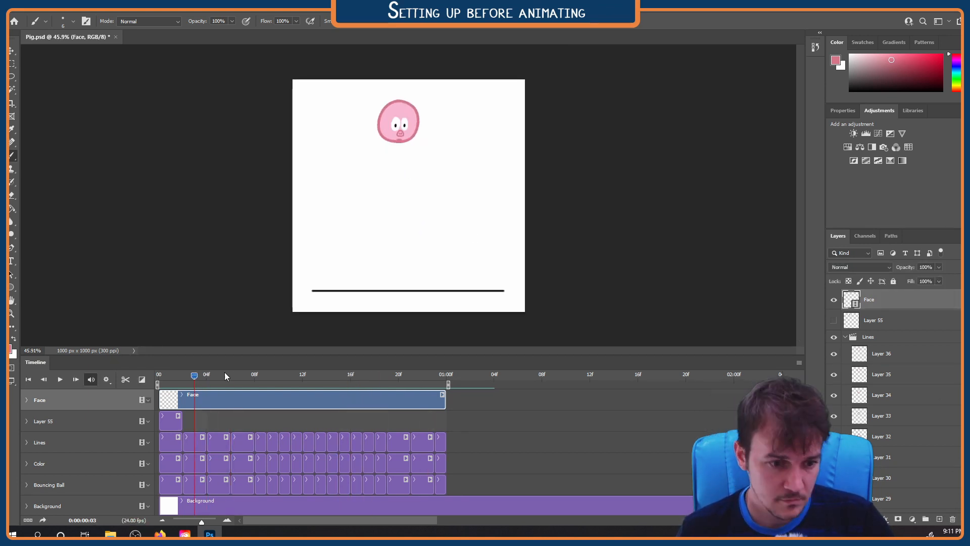
Show onion skins and draw two pointed pink ears on top of the ball at frames 0 and 1
drag(194, 375, 159, 375)
scroll(400, 121, up, 8)
drag(399, 122, 422, 242)
click(799, 362)
click(843, 275)
mouse_move(397, 194)
mouse_down()
mouse_move(387, 201)
mouse_move(454, 197)
mouse_move(385, 181)
mouse_move(397, 192)
mouse_up()
key(Right)
mouse_move(441, 192)
mouse_down()
mouse_move(452, 199)
mouse_move(398, 191)
mouse_up()
Draw both ears on frames 2 and 3, following the ball as it drops
key(Right)
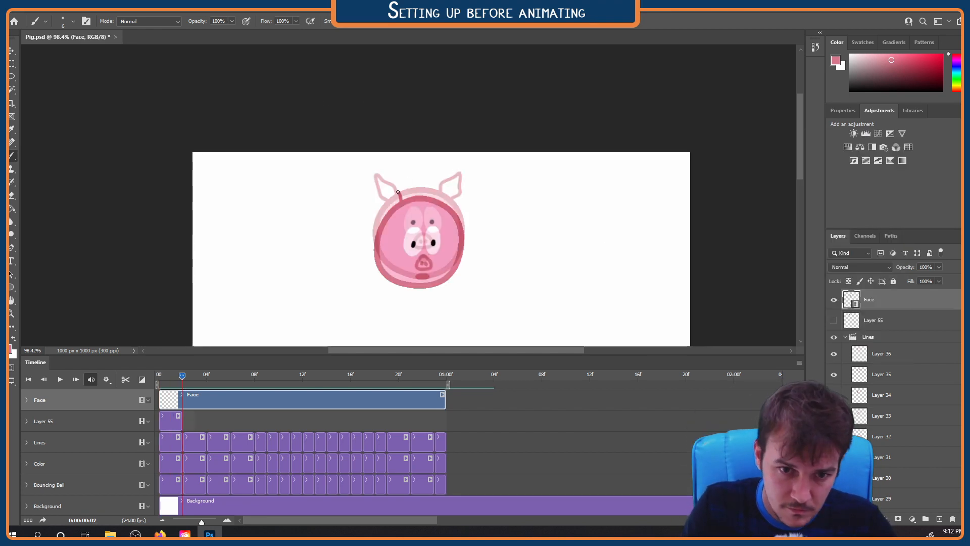
key(Right)
mouse_move(449, 175)
mouse_down()
mouse_move(447, 203)
mouse_move(384, 199)
mouse_move(387, 182)
mouse_move(401, 201)
mouse_up()
drag(446, 204, 441, 200)
Draw both ears on frames 4 and 5, lowering them inside the ball's outline as the head tilts down
key(Right)
drag(445, 239, 452, 241)
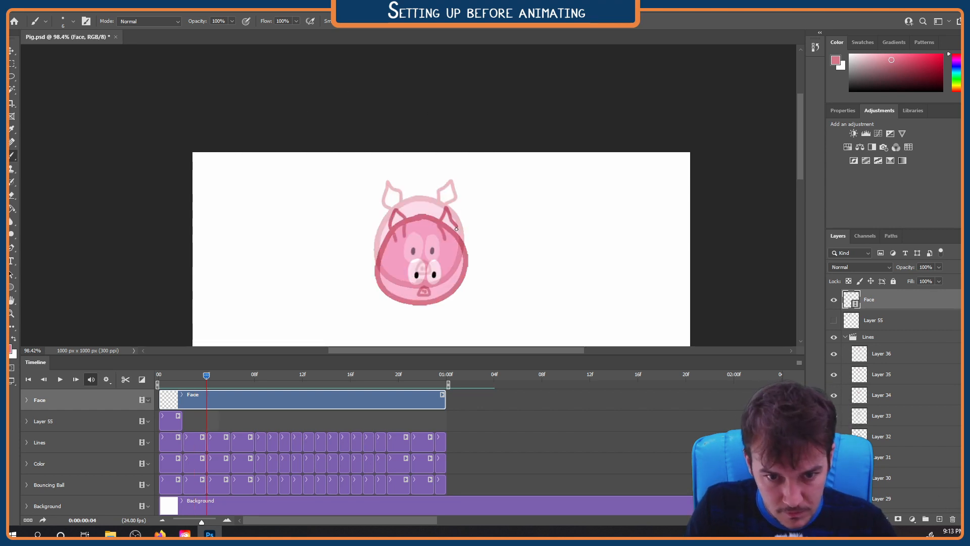
key(Right)
drag(401, 260, 409, 259)
key(Right)
scroll(450, 264, down, 2)
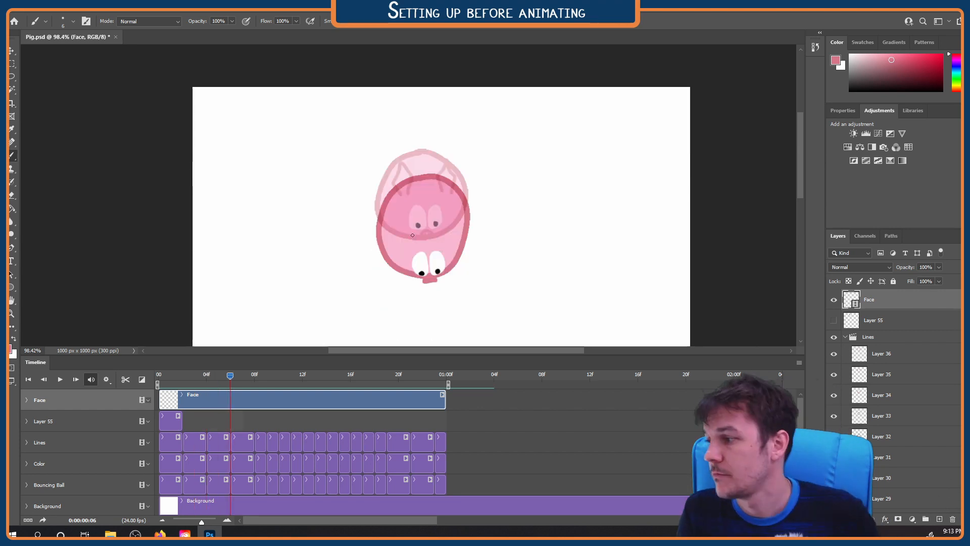
Draw both ears on frames 6 and 7 of the Face layer, inside the ball's outline above the eyes
key(ctrl+z)
drag(396, 246, 451, 240)
key(Right)
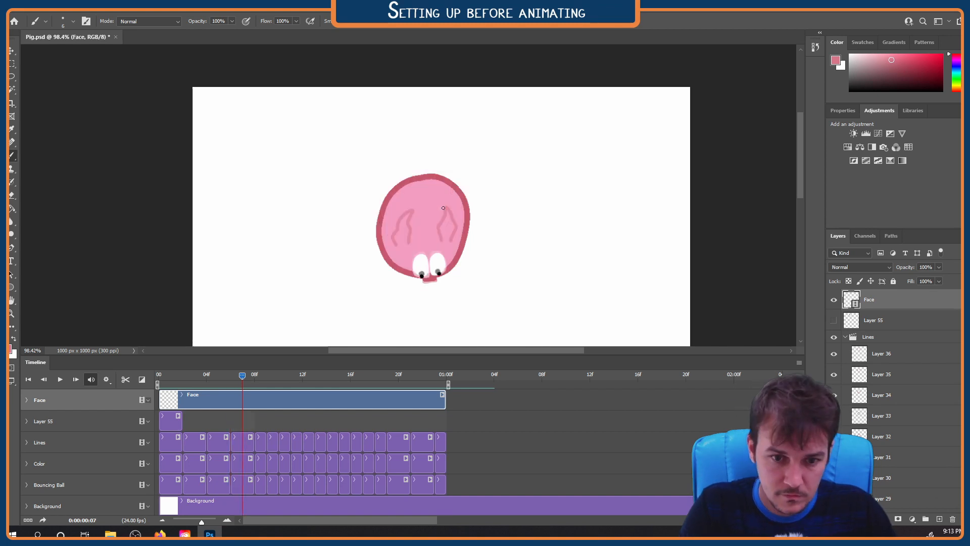
drag(393, 238, 412, 246)
drag(440, 244, 452, 246)
Draw both ears on frames 8 and 9, low inside the stretching ball just above the eyes
key(Right)
mouse_move(436, 303)
mouse_down()
mouse_move(429, 180)
mouse_move(413, 196)
mouse_move(437, 173)
mouse_up()
key(ctrl+z)
key(Right)
key(Right)
drag(408, 286, 425, 163)
Hide the onion skins, fit the whole canvas in view and play the loop
scroll(419, 182, down, 5)
click(799, 363)
click(839, 278)
key(ctrl+0)
key(space)
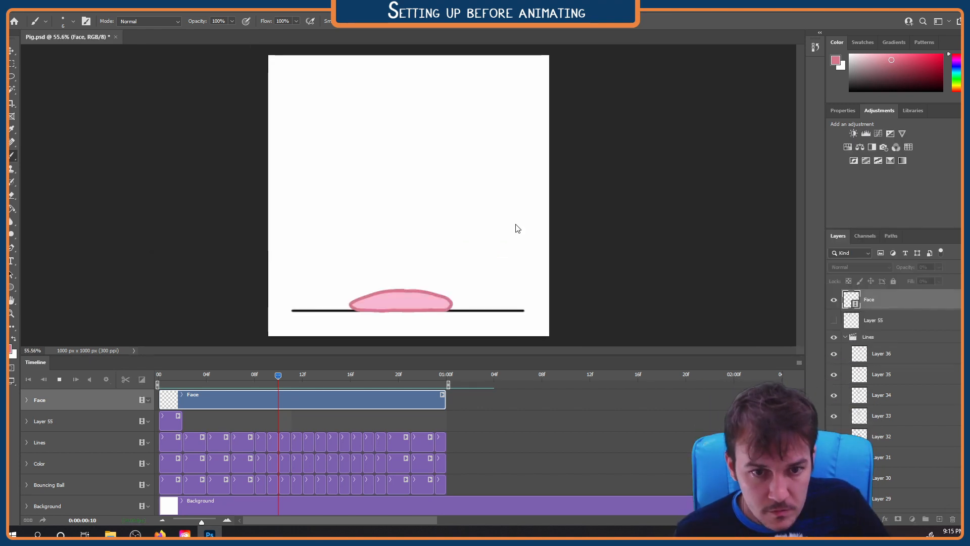
Draw two short folded ears along the ball's upper edge on frame 23 and preview the loop
drag(278, 376, 414, 377)
scroll(377, 93, up, 5)
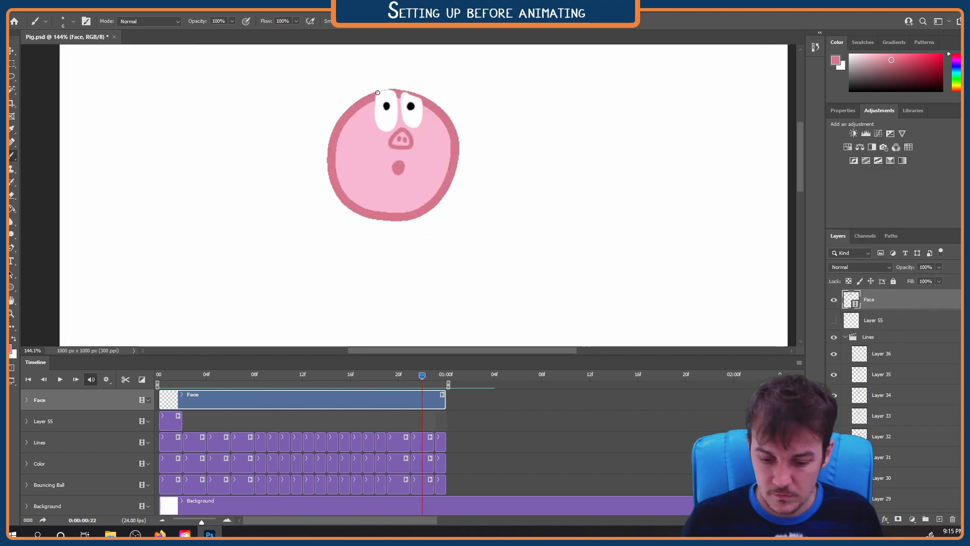
mouse_move(431, 103)
mouse_down()
mouse_move(443, 109)
mouse_move(420, 175)
mouse_up()
key(Right)
click(164, 375)
click(435, 376)
mouse_move(361, 172)
mouse_down()
mouse_move(379, 154)
mouse_move(383, 161)
mouse_up()
key(ctrl+z)
mouse_move(431, 165)
mouse_down()
mouse_move(433, 156)
mouse_move(458, 177)
mouse_up()
scroll(402, 259, down, 10)
key(space)
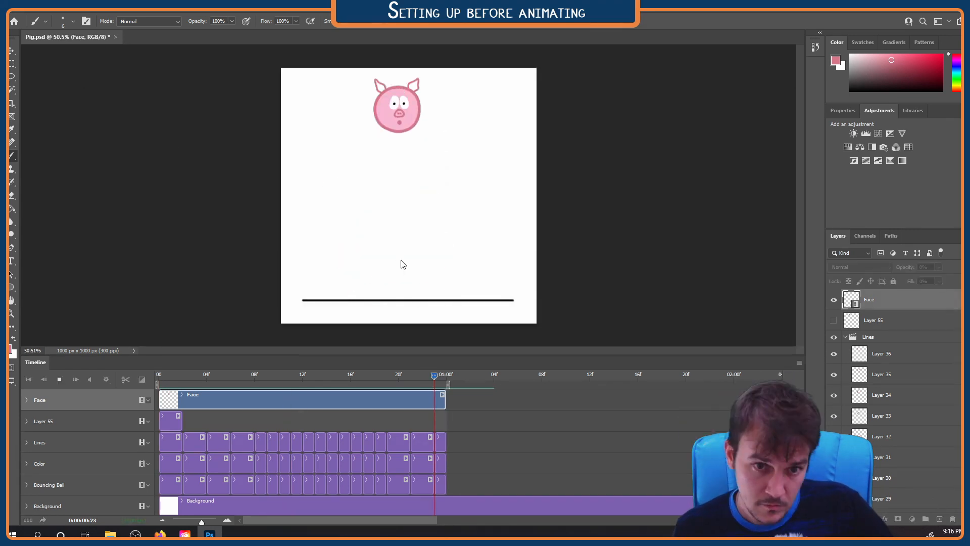
Show onion skins and paint a curly tail on top of the falling ball on frames 7 and 8
scroll(404, 182, up, 3)
key(space)
key(Right)
key(Right)
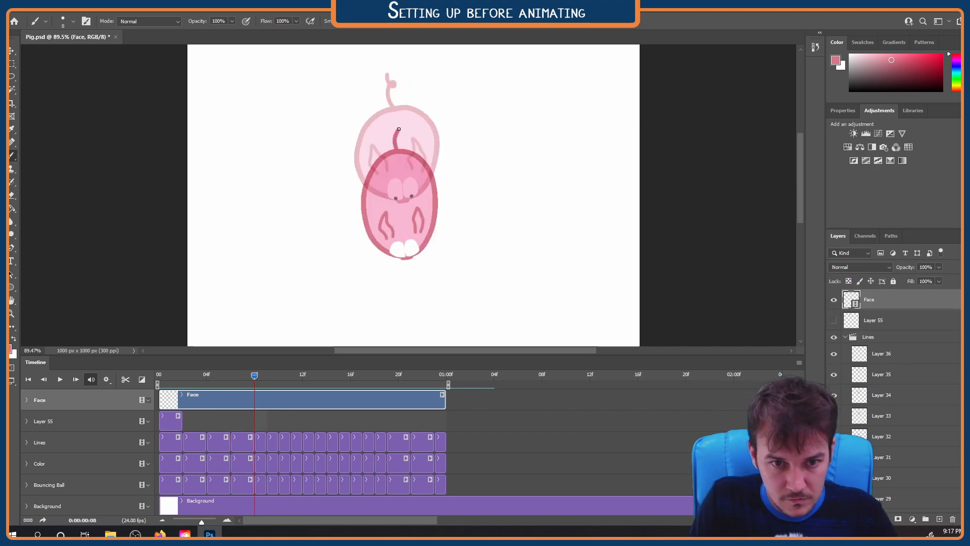
Continue the tail from frame 9 to frame 13, trailing the ball down until it is squashed on the ground
key(Right)
key(Right)
key(Left)
key(Left)
key(Right)
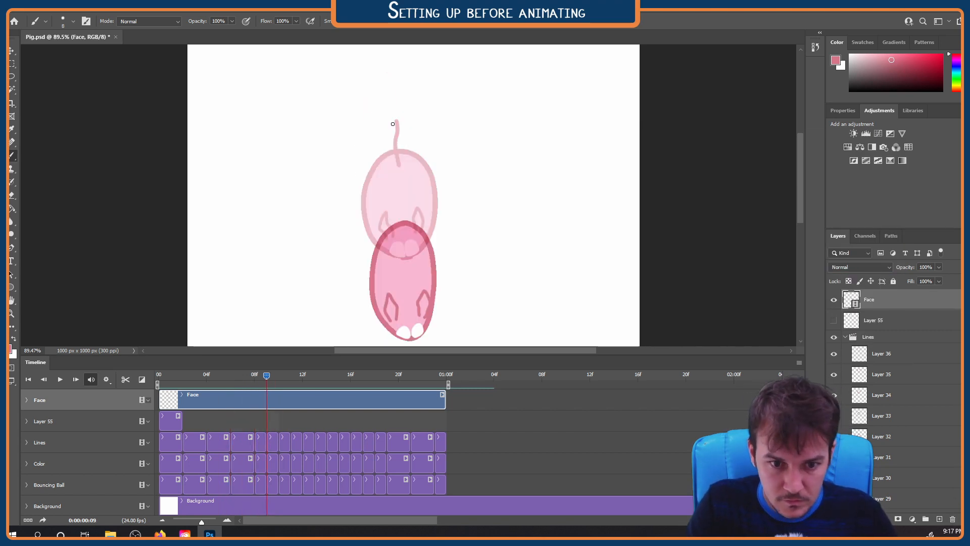
key(Right)
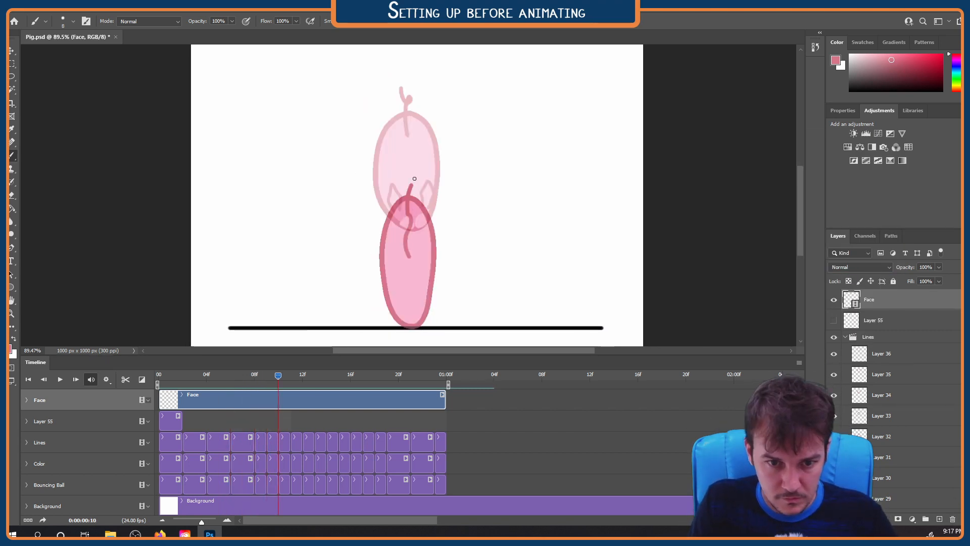
key(Right)
key(Right)
Paint the tail on frames 14 to 16, trailing below the rising ball, and return to frame 0
key(Right)
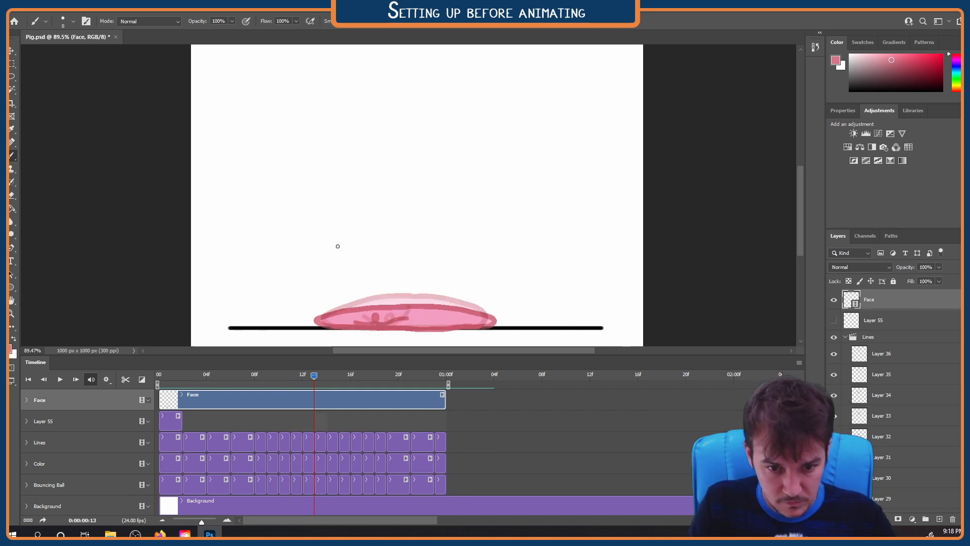
key(Right)
key(Right)
key(space)
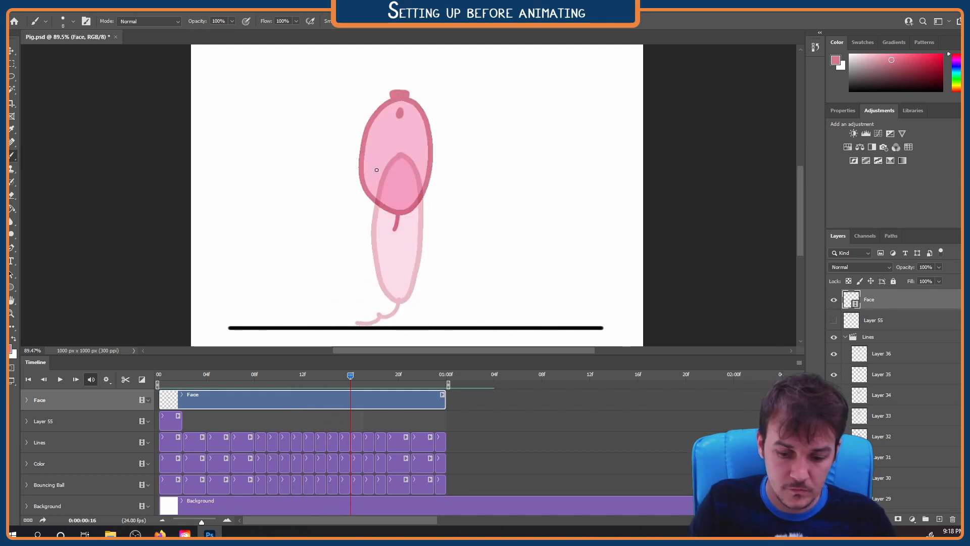
scroll(473, 276, down, 5)
drag(362, 374, 159, 382)
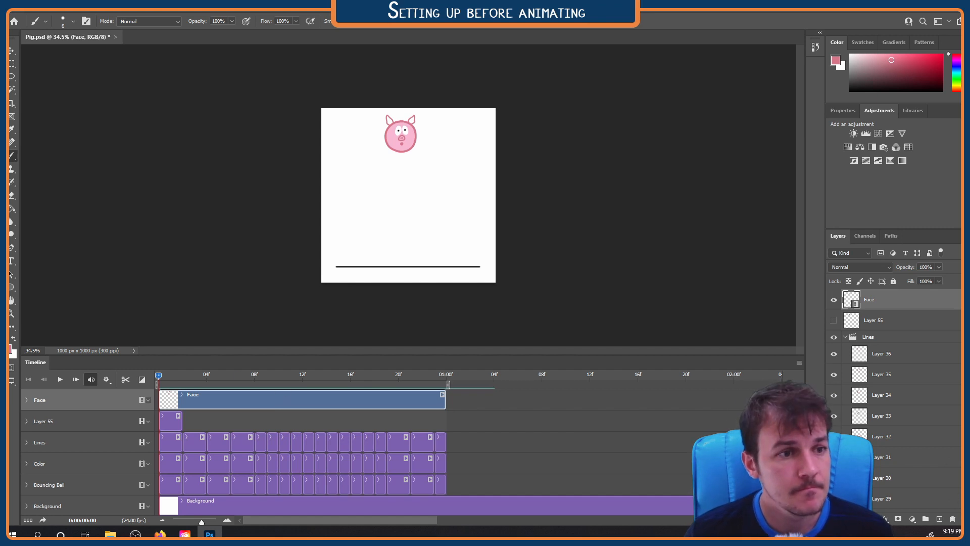
Add a new blank video layer and place it directly below the Face layer
click(89, 11)
mouse_move(108, 202)
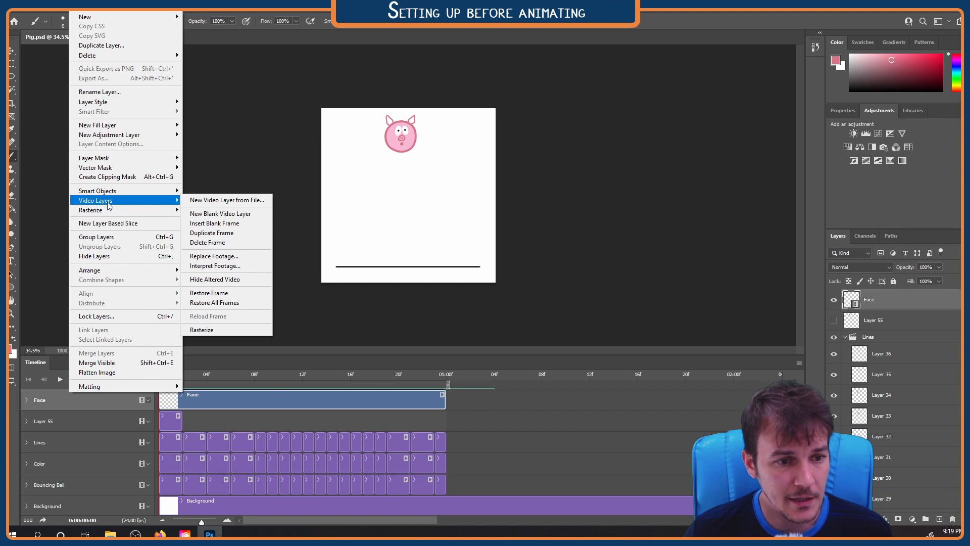
click(230, 215)
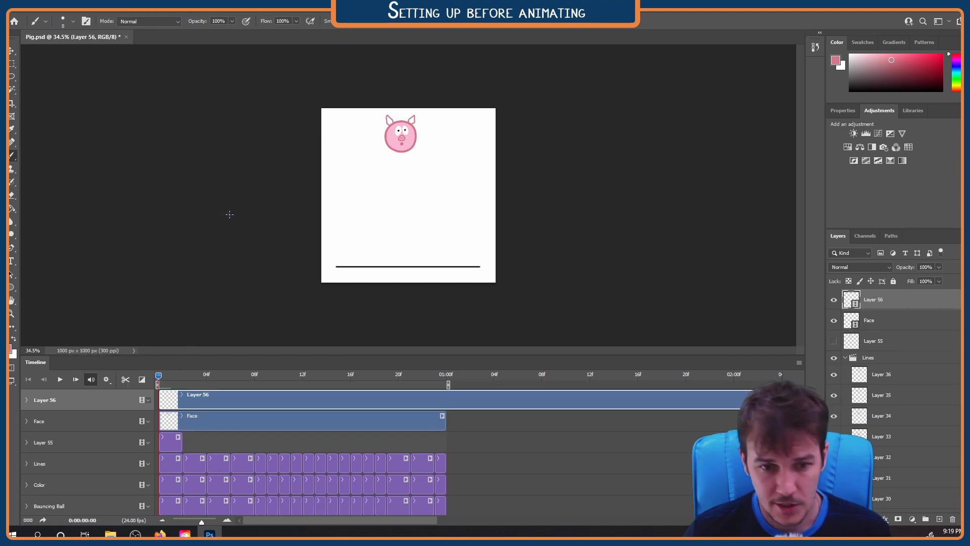
click(232, 418)
drag(876, 306, 876, 323)
Trim the new video layer to end at 01:00f like the Face layer and rename it Ear Color
drag(302, 521, 593, 511)
drag(656, 424, 352, 423)
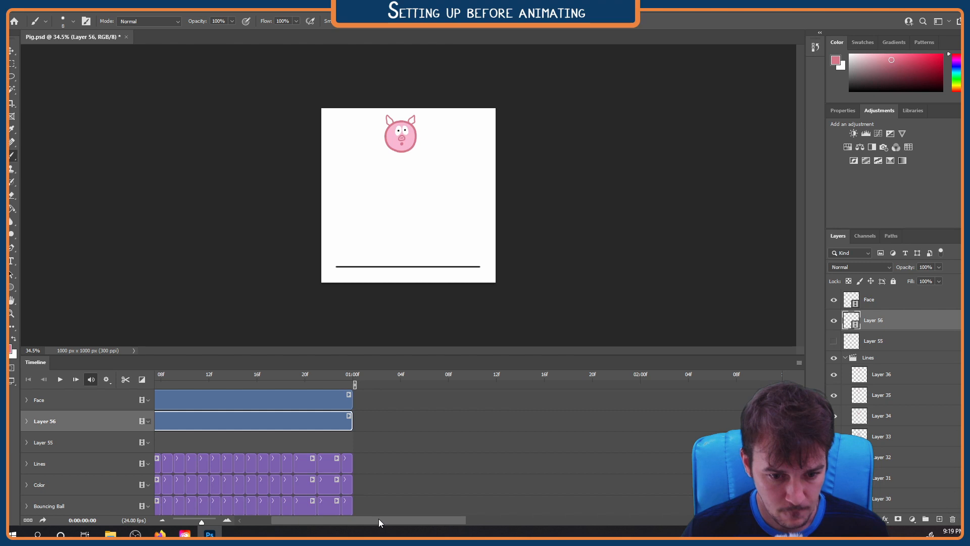
drag(379, 520, 276, 528)
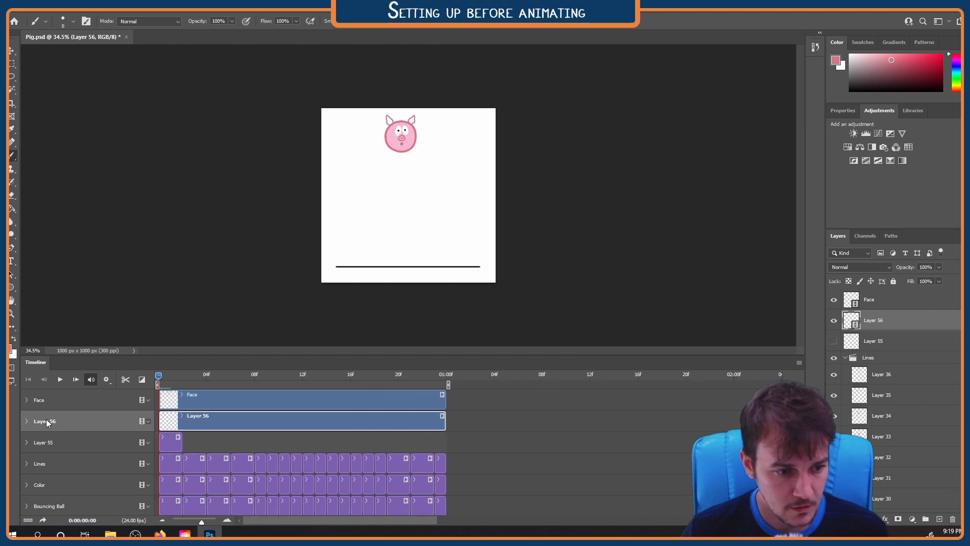
double_click(880, 321)
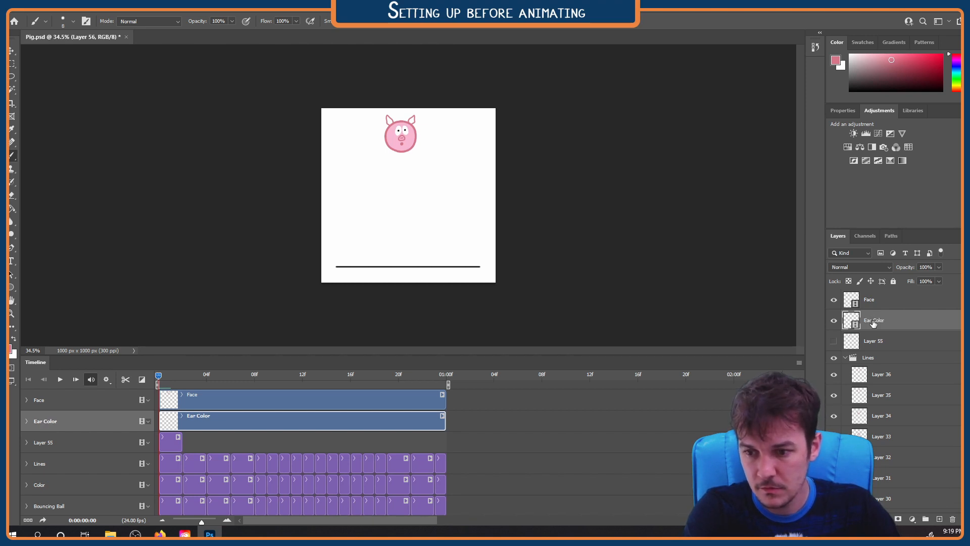
text(Ear Color)
key(Return)
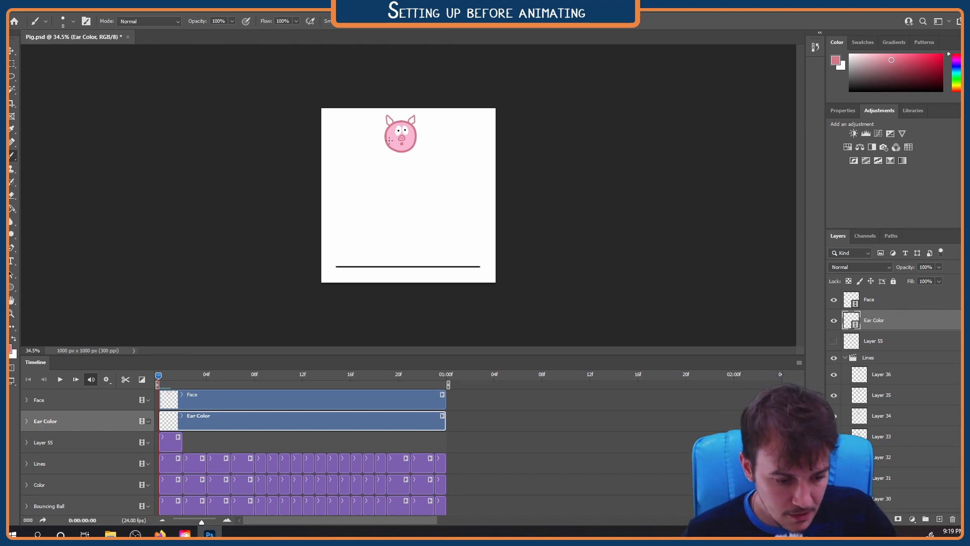
Sample the ball's light pink fill and try coloring an ear on frame 0
alt+click(398, 121)
scroll(398, 121, up, 5)
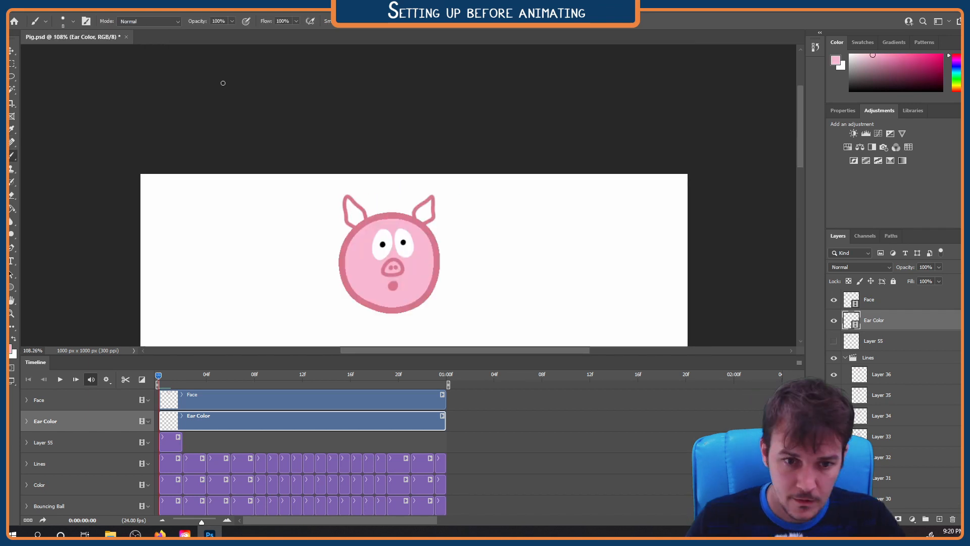
drag(348, 216, 353, 217)
key(ctrl+z)
Place Ear Color beneath the collapsed Lines and Color groups and fill both ears light pink on frames 0 and 1
click(845, 357)
click(845, 370)
drag(341, 197, 354, 211)
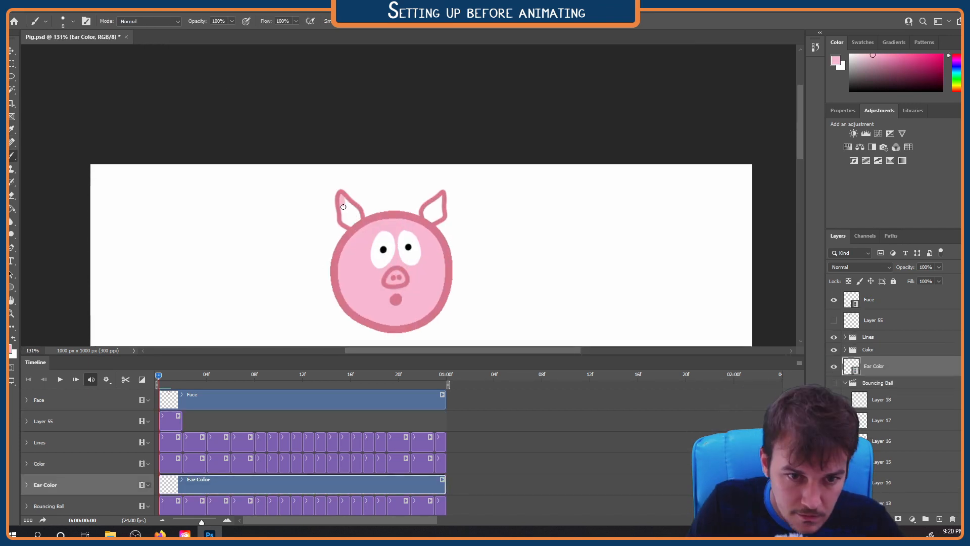
drag(426, 216, 435, 212)
key(Right)
drag(337, 199, 356, 218)
drag(426, 214, 426, 209)
Fill both ears with light pink on frames 2 and 3
key(Right)
drag(423, 305, 419, 256)
drag(348, 155, 358, 183)
drag(424, 177, 426, 166)
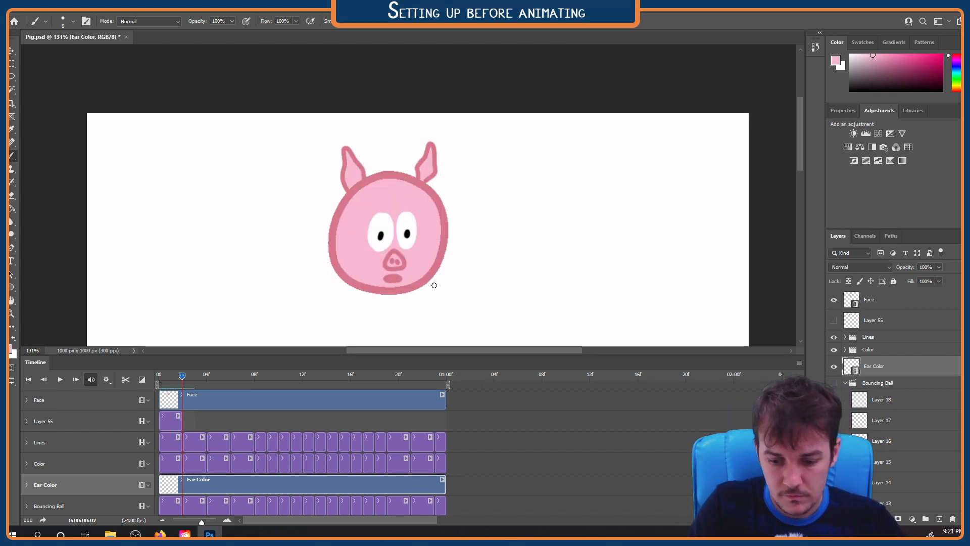
key(Right)
drag(347, 164, 353, 179)
drag(429, 158, 422, 175)
Move the Ear Color layer above the Lines group and fill both ears light pink on frame 4
key(Right)
drag(910, 370, 907, 331)
key(Left)
key(Left)
key(Right)
key(Right)
drag(357, 199, 362, 206)
drag(425, 198, 432, 213)
Fill the ears light pink on the remaining frames that have them, through frame 23, and play the whole loop
key(Right)
key(Right)
key(Right)
key(Right)
mouse_move(491, 320)
mouse_down()
mouse_move(494, 103)
mouse_move(478, 128)
mouse_up()
key(Right)
key(Right)
key(Right)
key(Right)
key(Right)
key(Right)
drag(502, 227, 538, 260)
key(Right)
key(Right)
key(Right)
key(Right)
key(Right)
key(Right)
key(Right)
key(Right)
key(Right)
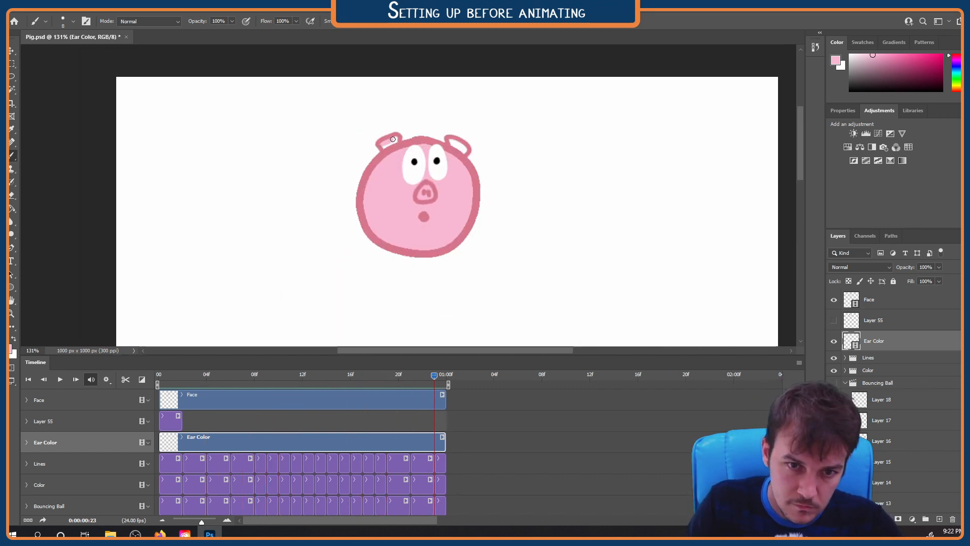
key(space)
key(ctrl+0)
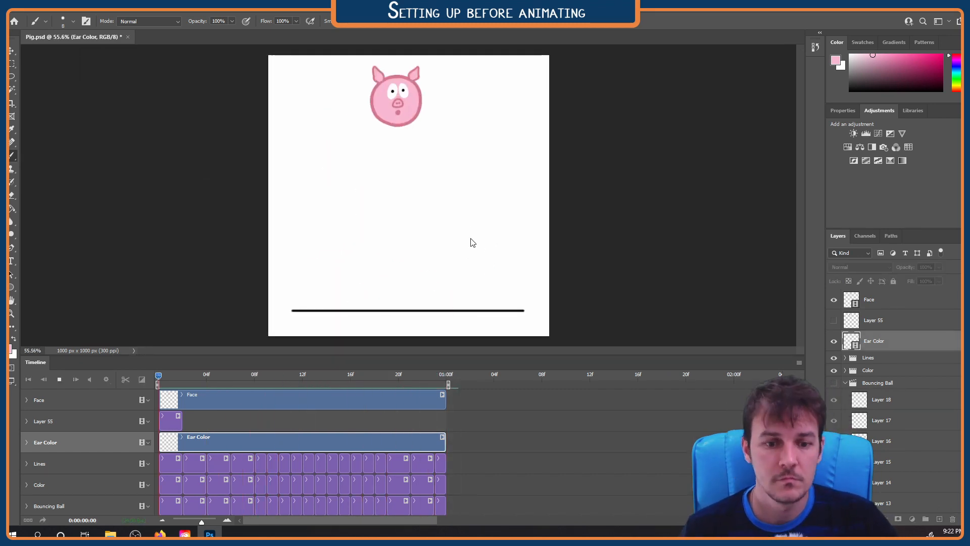
Delete the unused Layer 55 and return the playhead to frame 0
click(875, 321)
key(Delete)
mouse_move(172, 377)
mouse_down()
mouse_move(442, 378)
mouse_move(164, 383)
mouse_up()
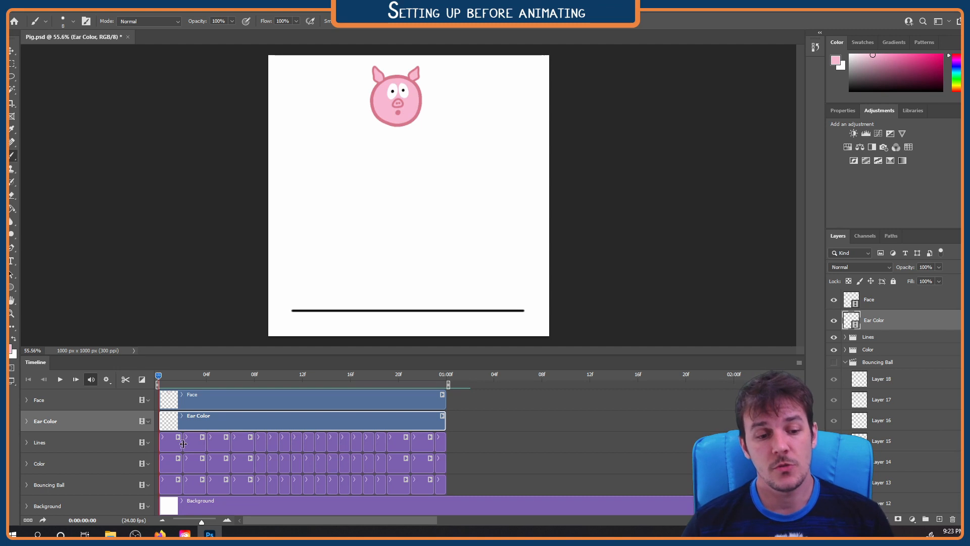
Examine how the two-frame clips in the Lines group compare with the continuous Face video layer while scrubbing the timeline
drag(159, 377, 179, 385)
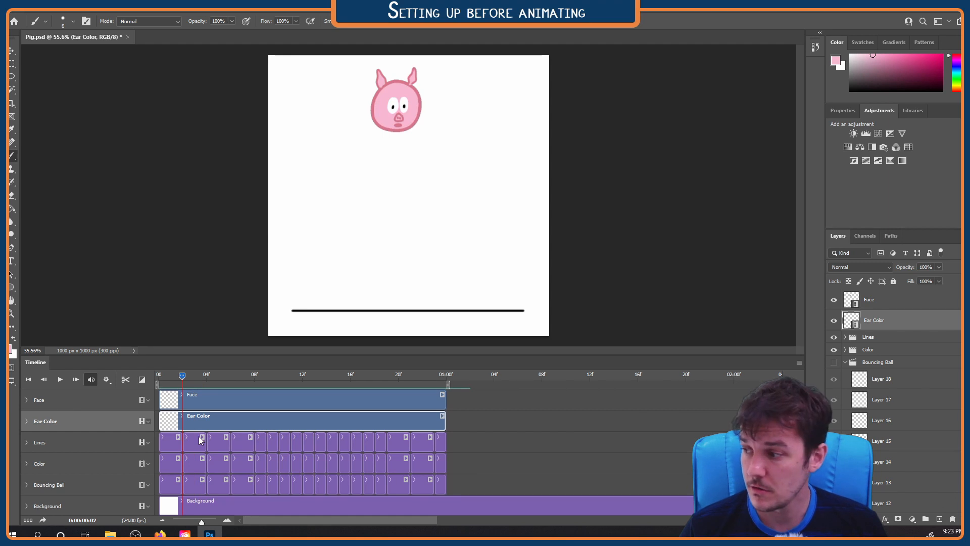
click(235, 398)
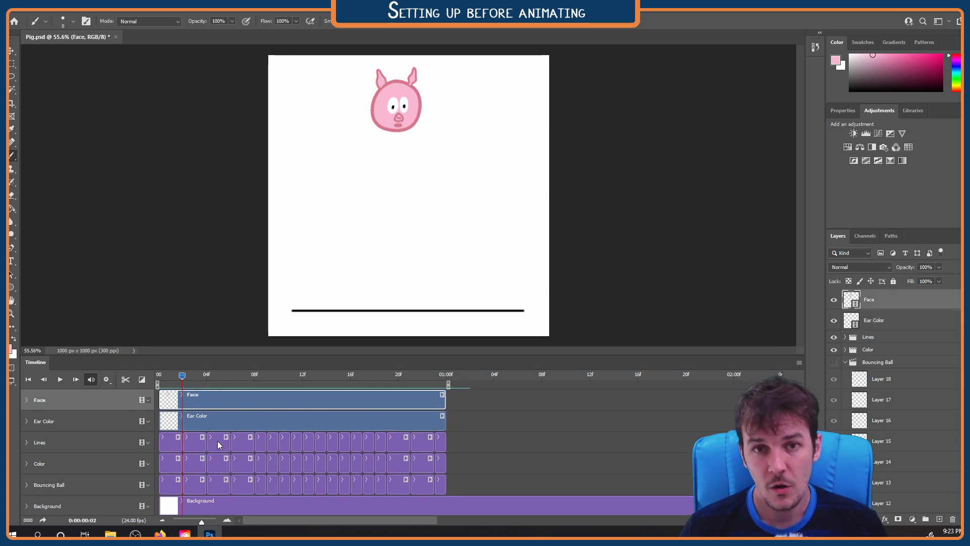
click(198, 443)
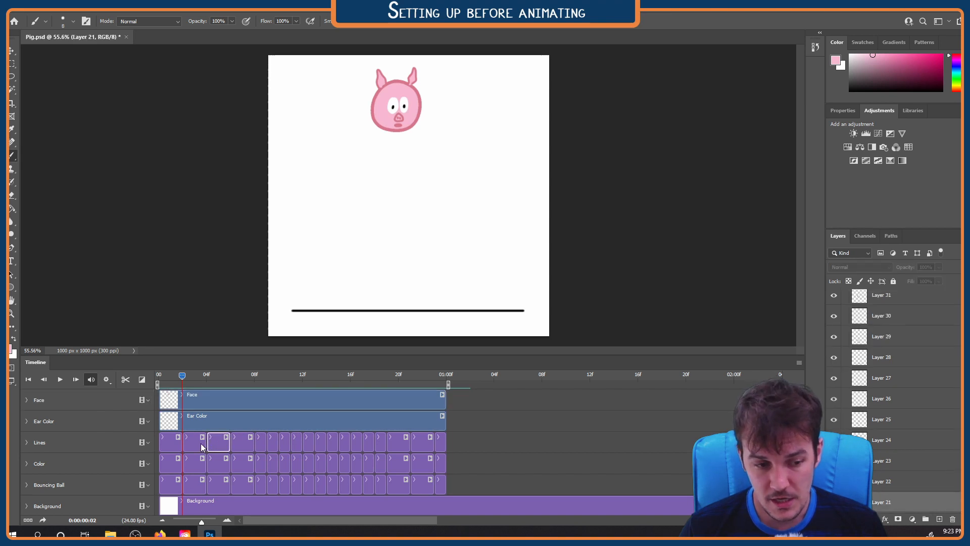
click(177, 444)
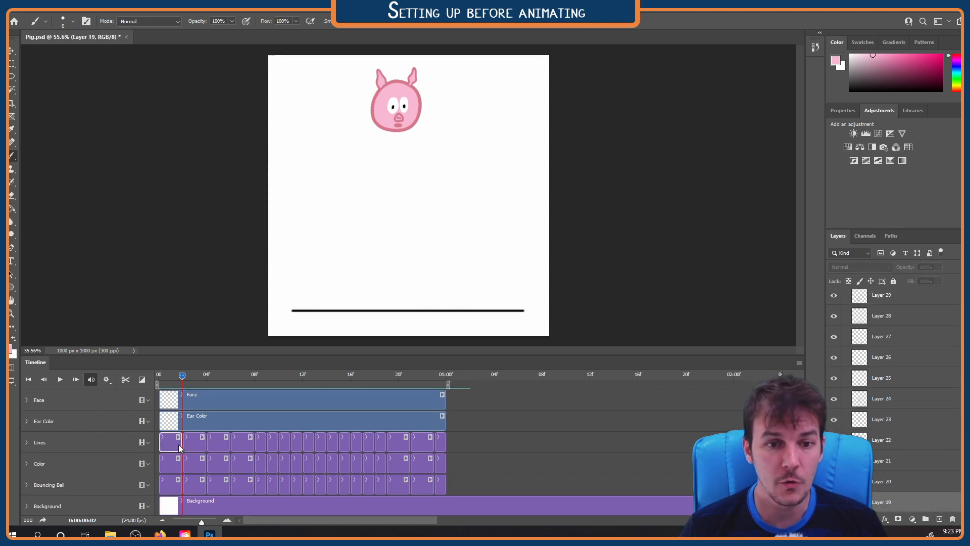
mouse_move(182, 379)
mouse_down()
mouse_move(171, 378)
mouse_move(411, 378)
mouse_move(177, 375)
mouse_up()
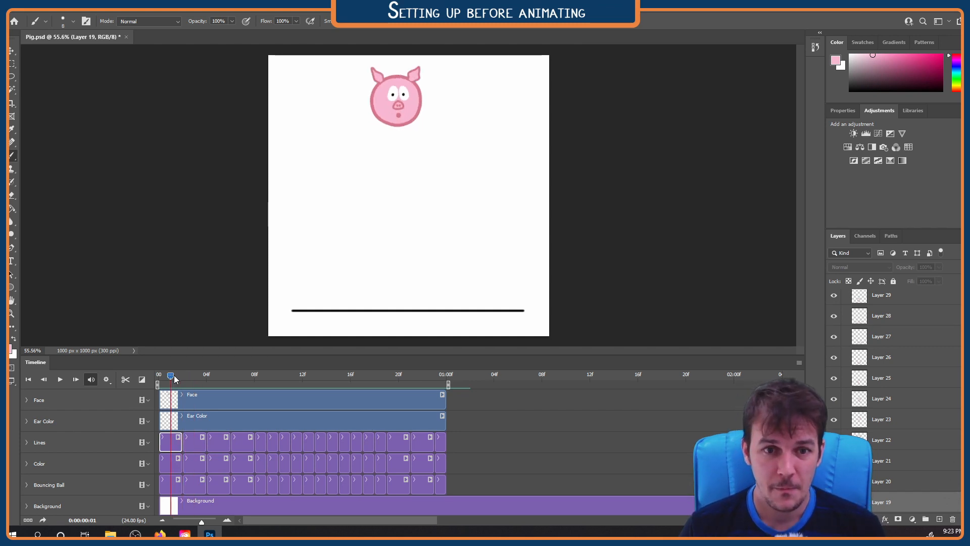
mouse_move(172, 380)
mouse_down()
mouse_move(211, 381)
mouse_move(172, 379)
mouse_up()
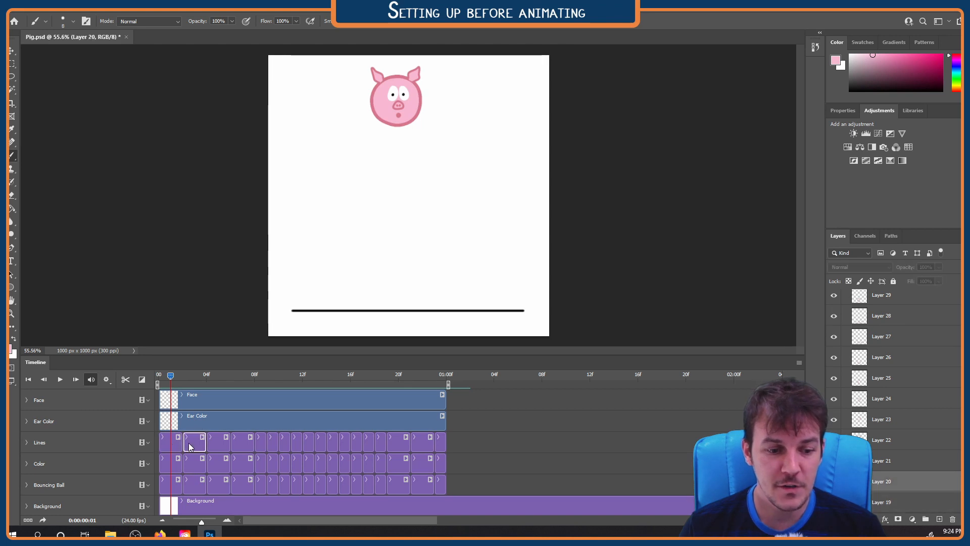
click(194, 443)
click(177, 443)
click(192, 443)
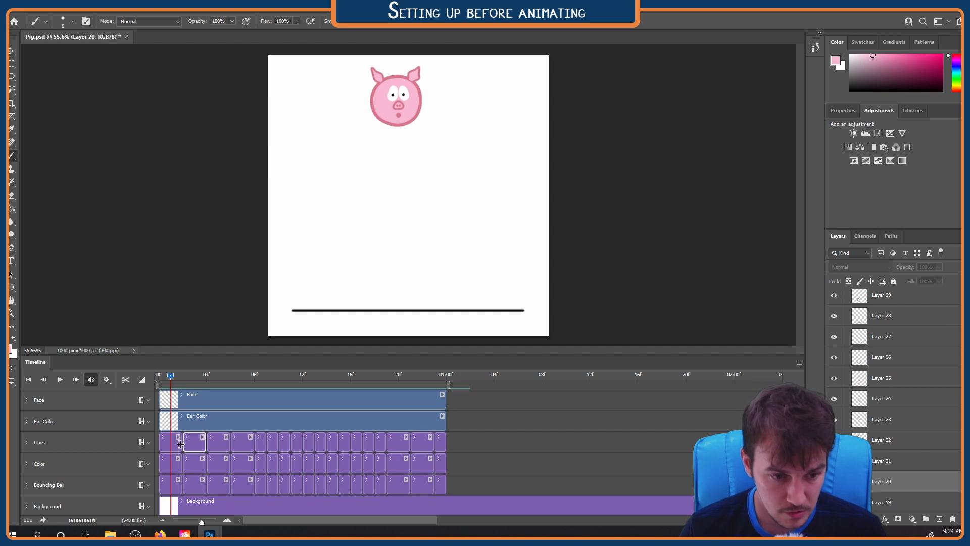
click(207, 403)
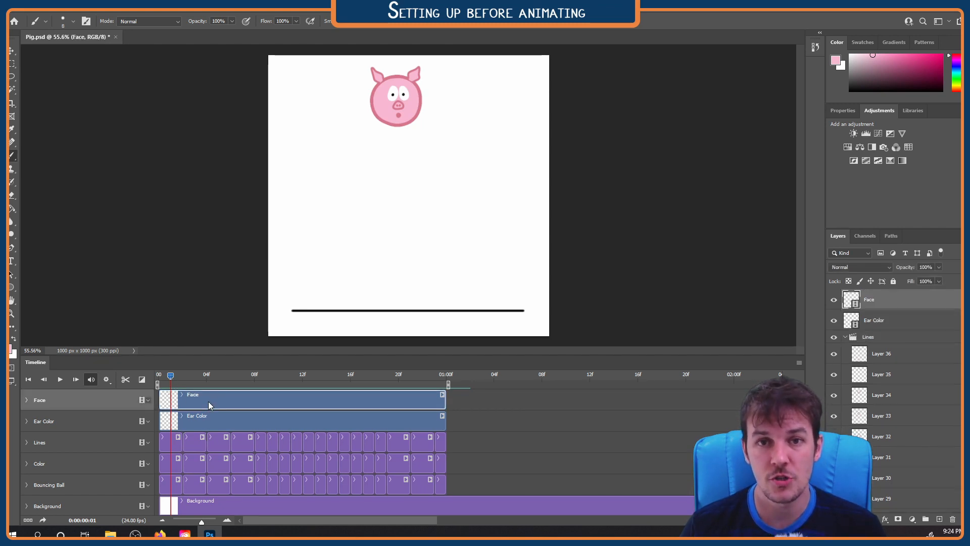
mouse_move(171, 375)
mouse_down()
mouse_move(386, 376)
mouse_move(180, 377)
mouse_up()
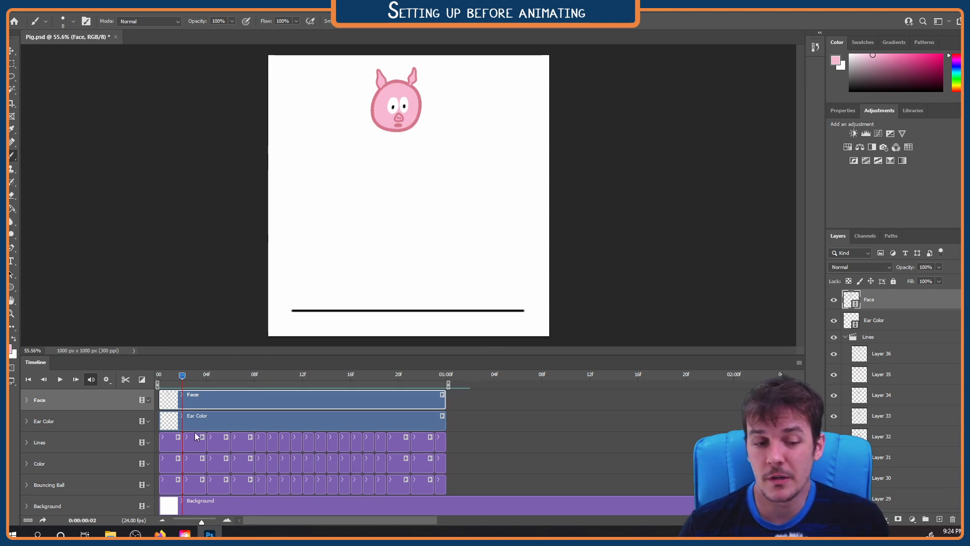
click(195, 444)
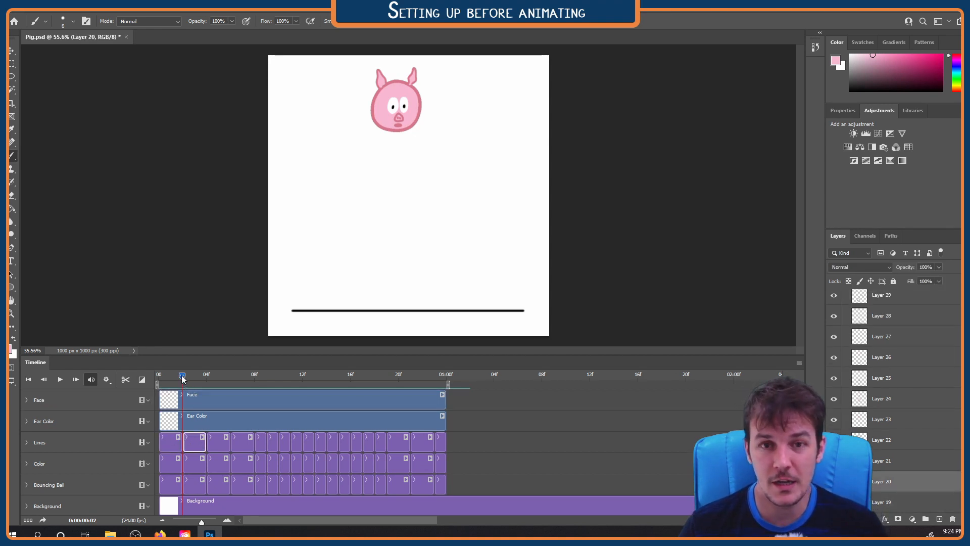
drag(181, 375, 243, 374)
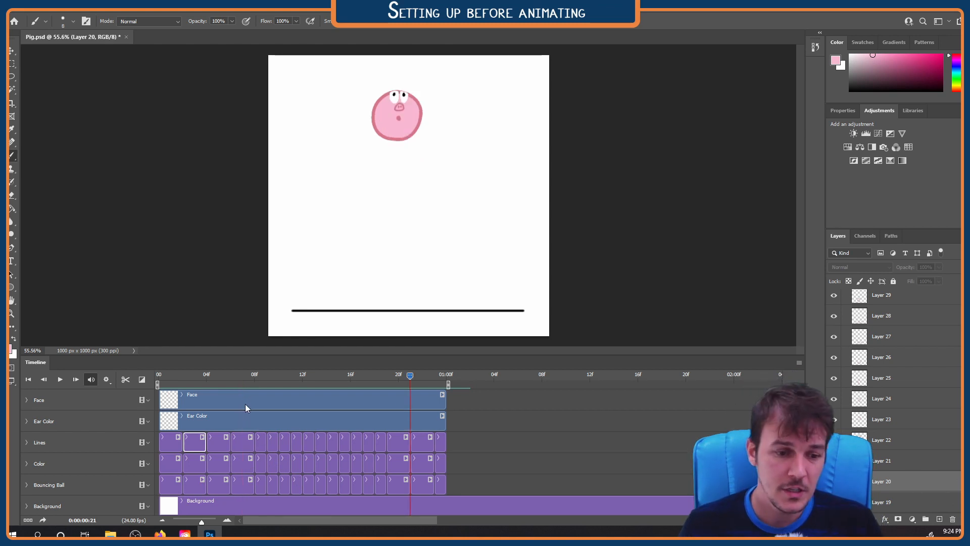
Open the Save for Web (Legacy) export for the animation
click(29, 9)
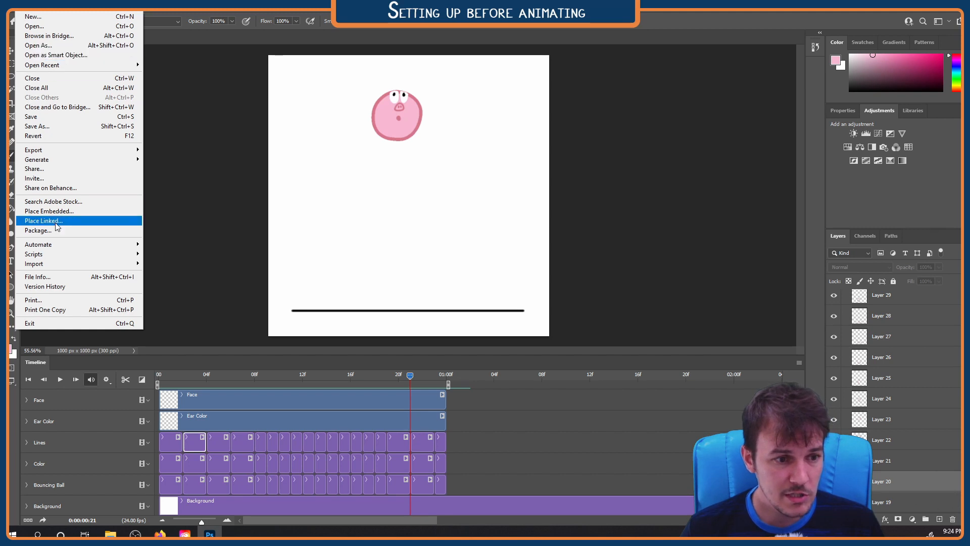
mouse_move(49, 154)
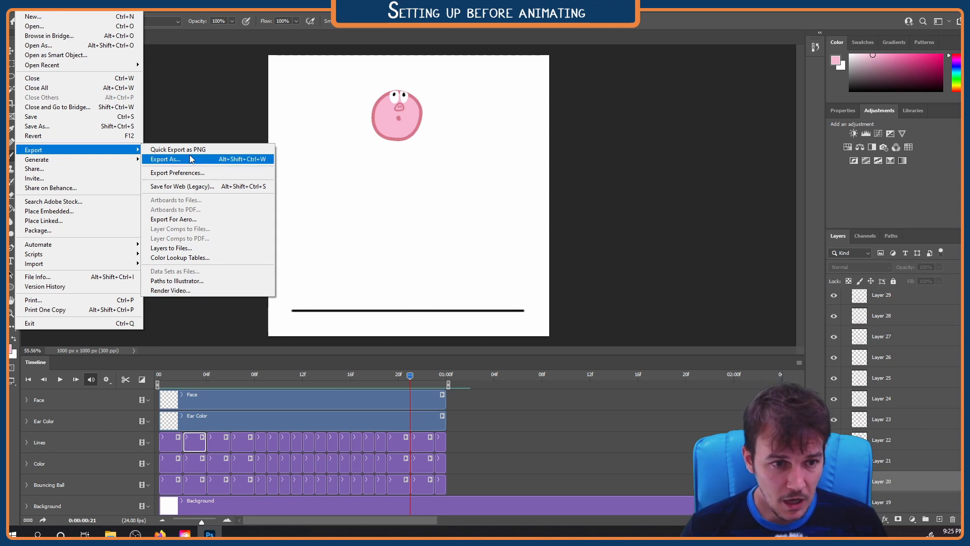
click(200, 188)
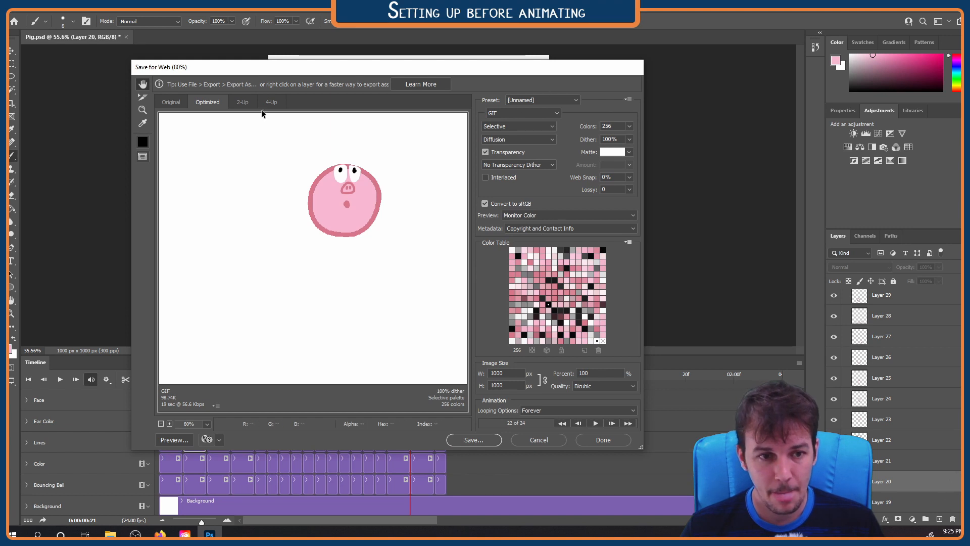
Compare the original and optimized views of the GIF and preview its animation with the whole canvas in view, stopping playback at the end
click(175, 101)
click(201, 101)
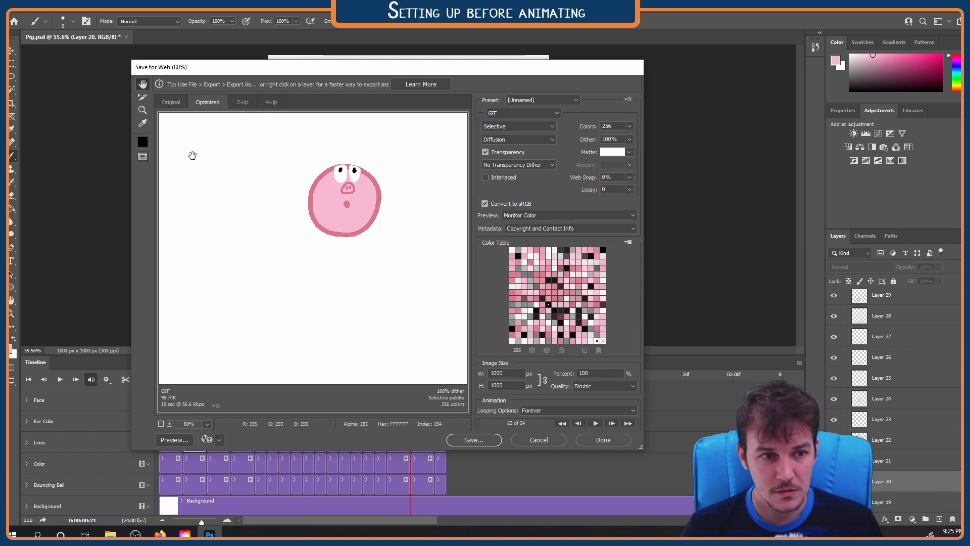
click(595, 423)
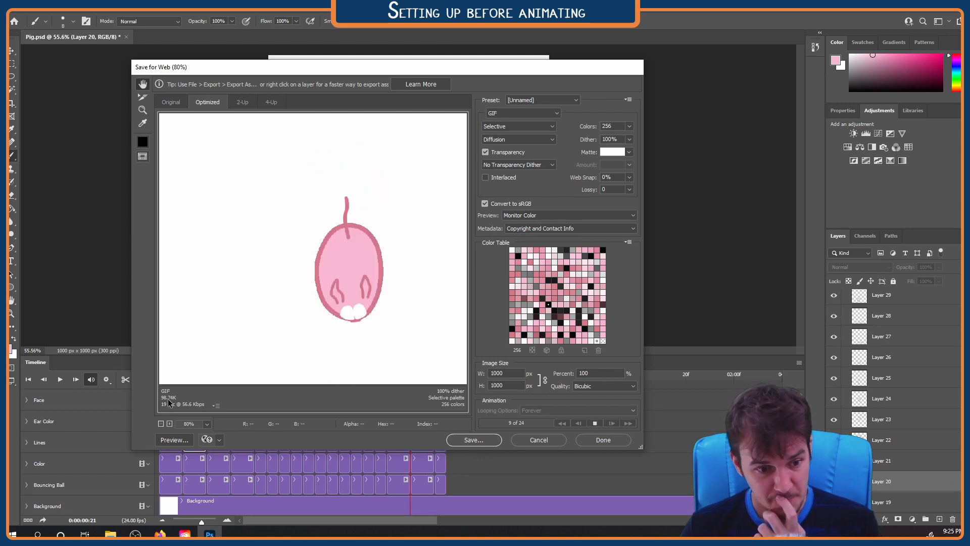
click(161, 423)
click(160, 424)
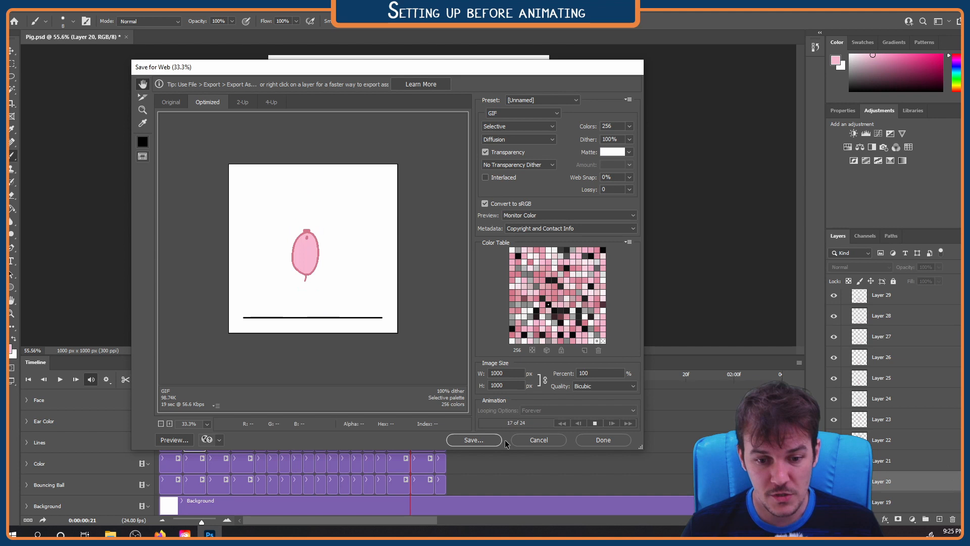
click(595, 423)
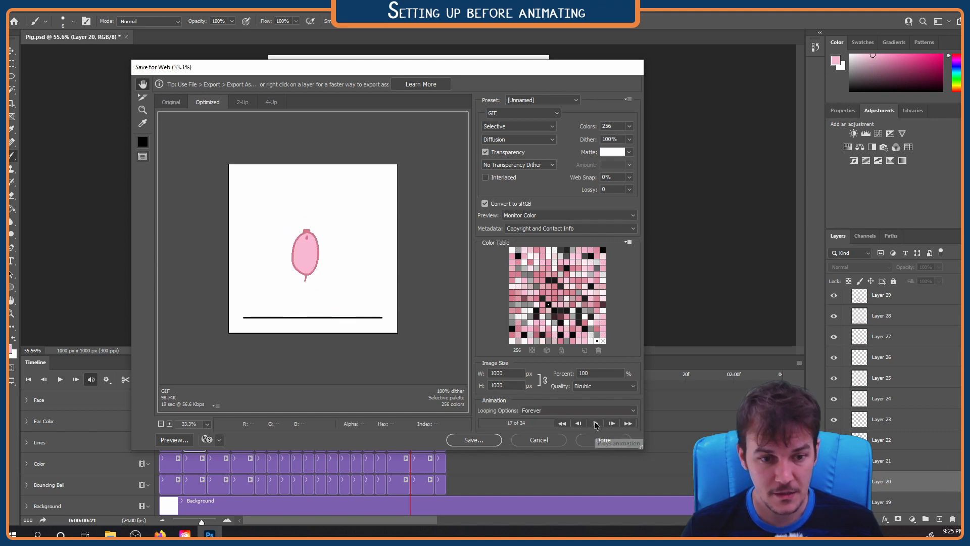
Cancel the Save for Web export without saving and play the pig animation on the document's timeline
click(539, 440)
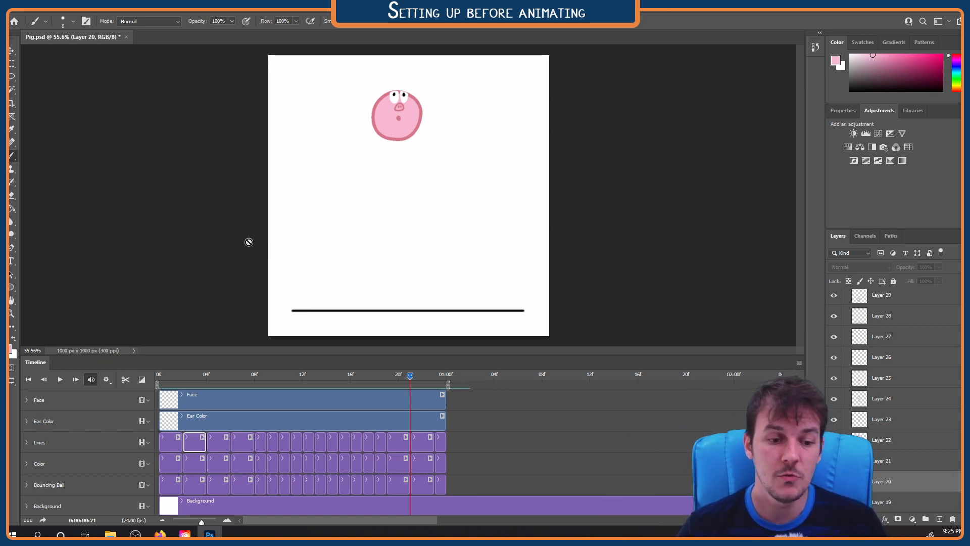
key(space)
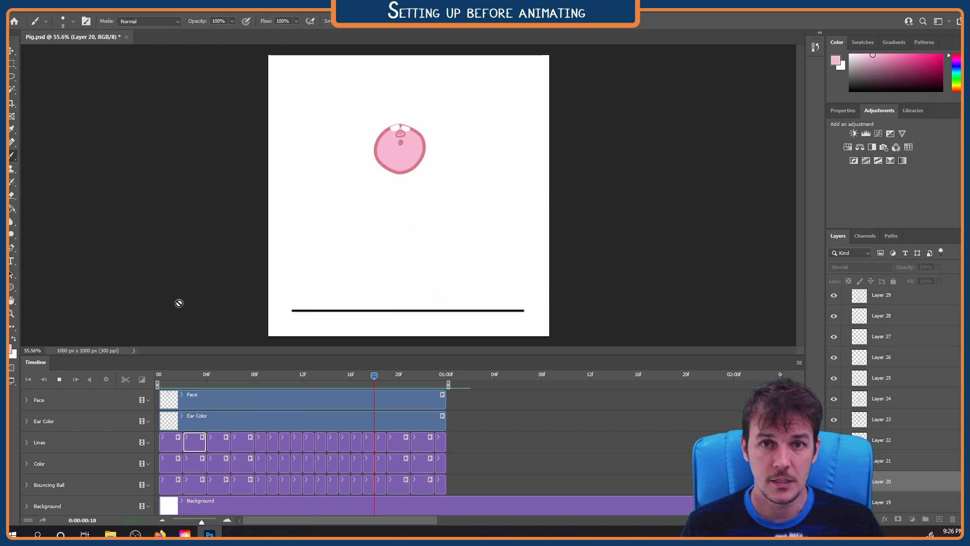